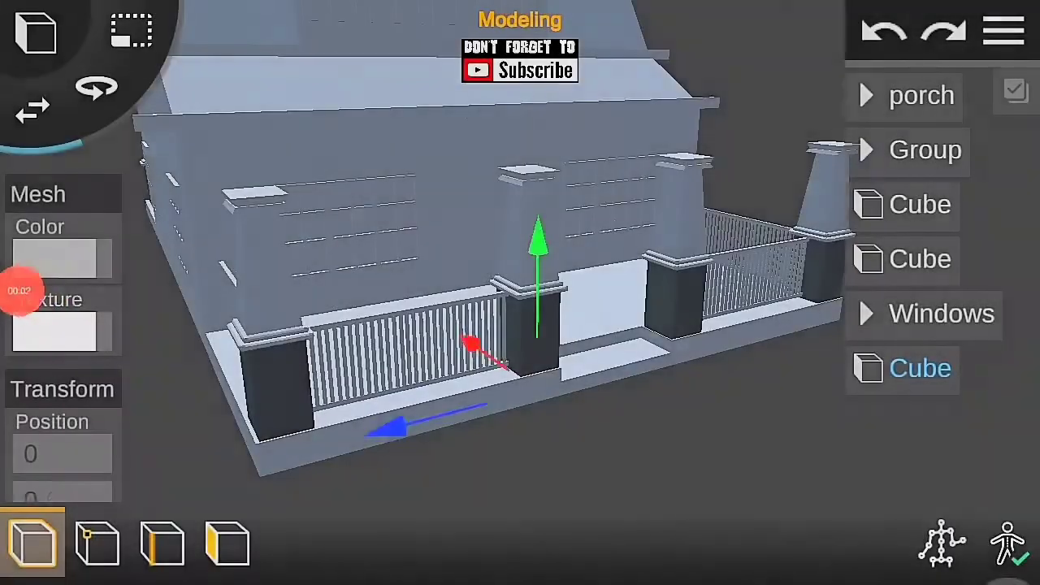
Step: Zoom the viewport in close on the house's porch
{"action": "left_click_drag", "start_coordinate": [794, 292], "coordinate": [255, 209]}
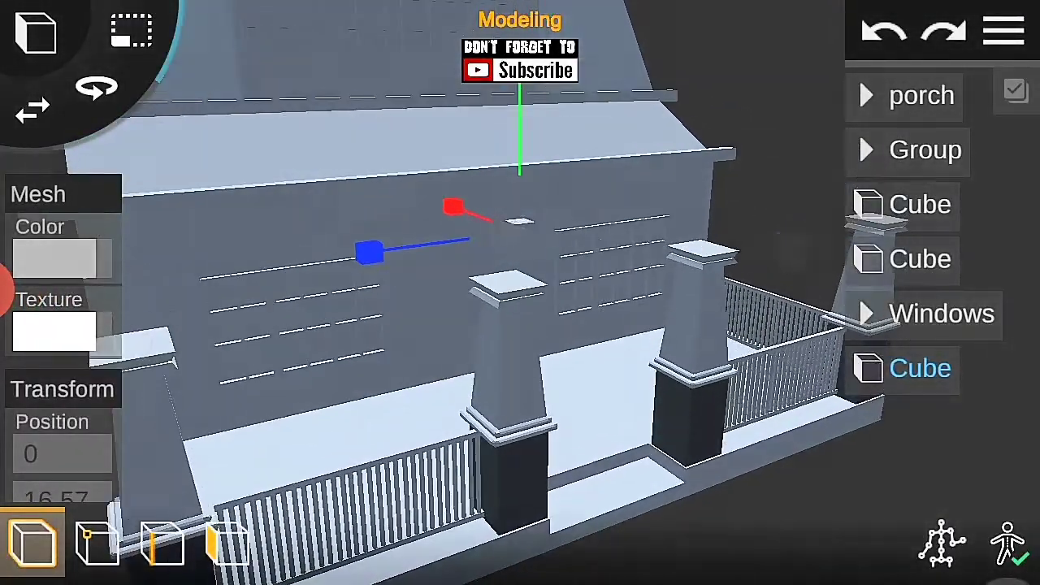
Step: In face select mode, pick the front face of the thin panel beside the porch pillar
{"action": "left_click_drag", "start_coordinate": [664, 342], "coordinate": [197, 241]}
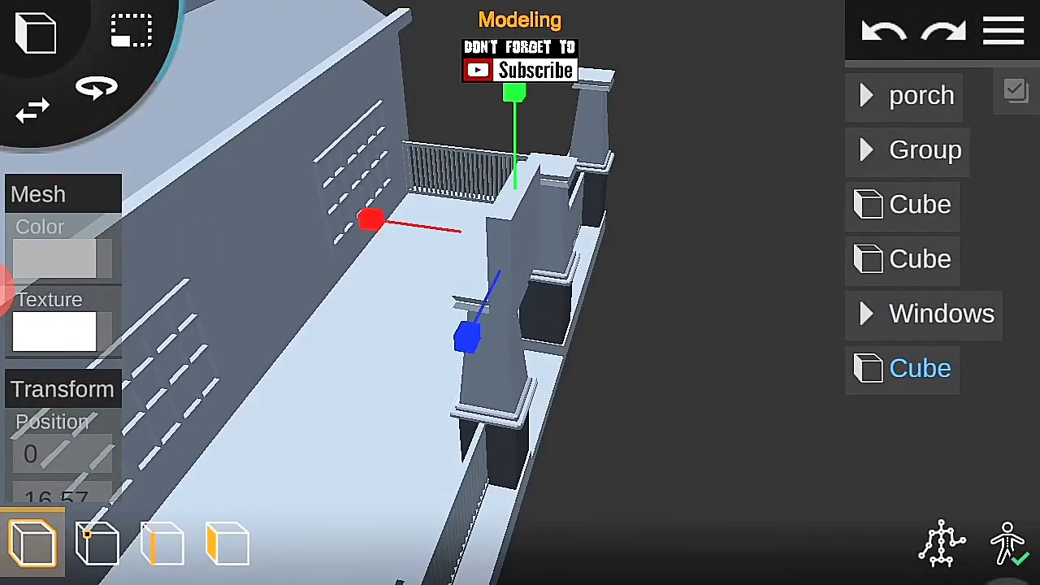
{"action": "left_click_drag", "start_coordinate": [651, 342], "coordinate": [818, 336]}
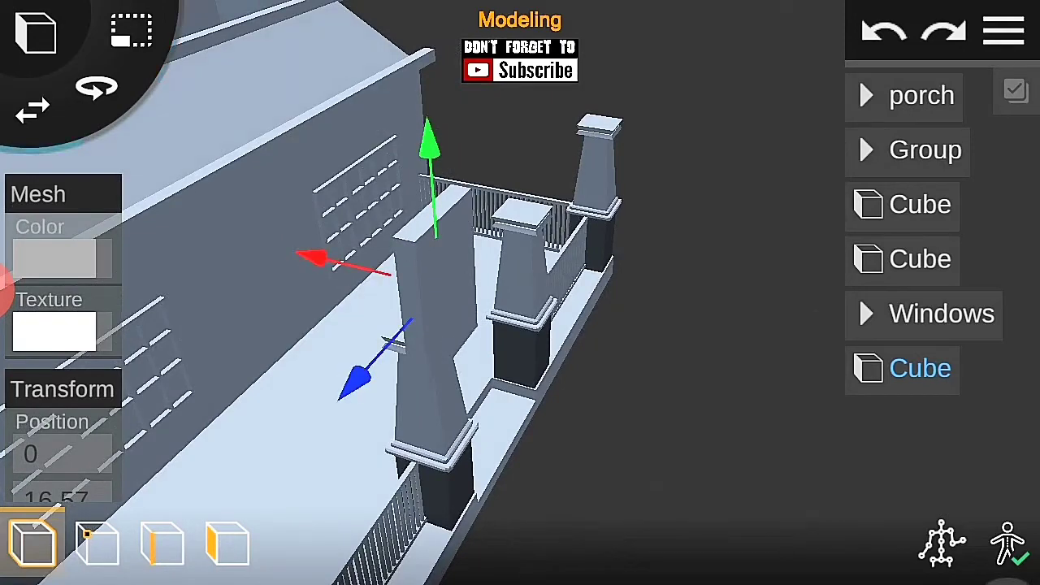
{"action": "left_click", "coordinate": [228, 543]}
{"action": "left_click", "coordinate": [423, 301]}
{"action": "mouse_move", "coordinate": [552, 385]}
{"action": "left_mouse_down"}
{"action": "mouse_move", "coordinate": [675, 355]}
{"action": "mouse_move", "coordinate": [757, 282]}
{"action": "mouse_move", "coordinate": [682, 420]}
{"action": "mouse_move", "coordinate": [691, 232]}
{"action": "mouse_move", "coordinate": [456, 446]}
{"action": "mouse_move", "coordinate": [908, 179]}
{"action": "mouse_move", "coordinate": [723, 401]}
{"action": "mouse_move", "coordinate": [706, 274]}
{"action": "mouse_move", "coordinate": [569, 325]}
{"action": "mouse_move", "coordinate": [667, 333]}
{"action": "left_mouse_up"}
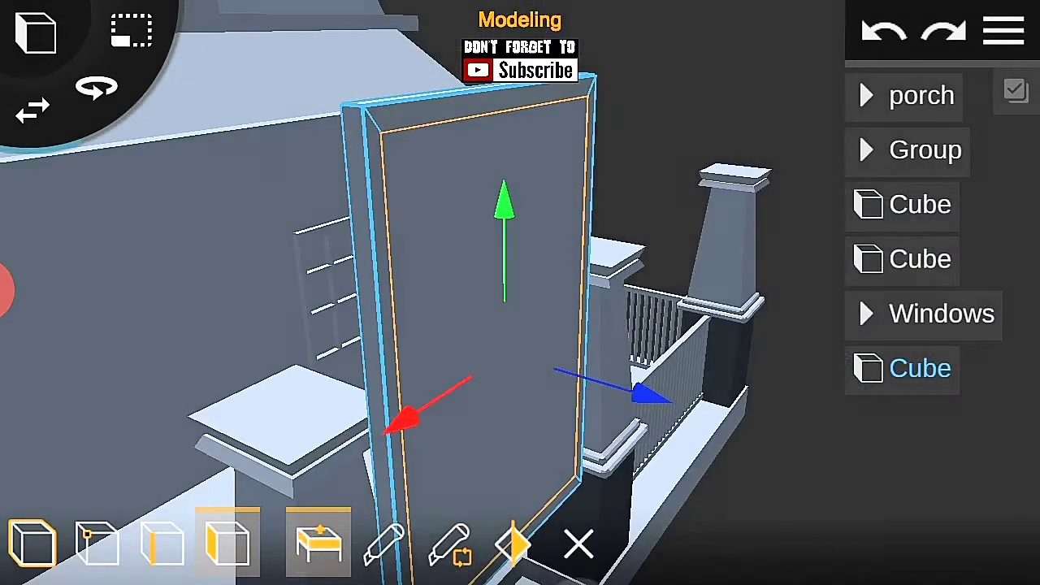
Step: Add a first horizontal edge loop across the thin panel
{"action": "left_click_drag", "start_coordinate": [205, 309], "coordinate": [346, 263]}
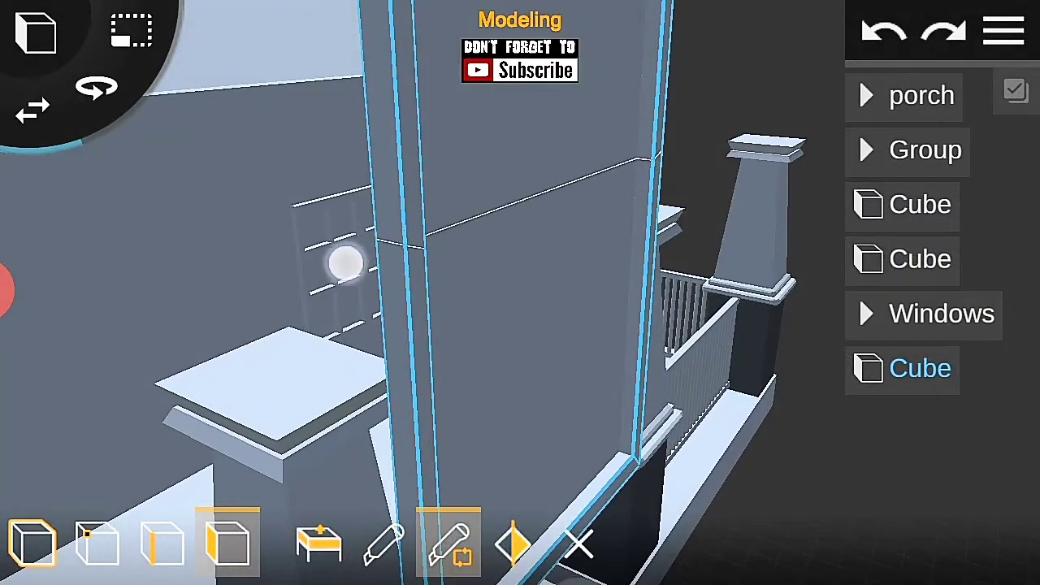
{"action": "left_click", "coordinate": [353, 304]}
{"action": "left_click_drag", "start_coordinate": [787, 284], "coordinate": [838, 258]}
{"action": "left_click", "coordinate": [319, 543]}
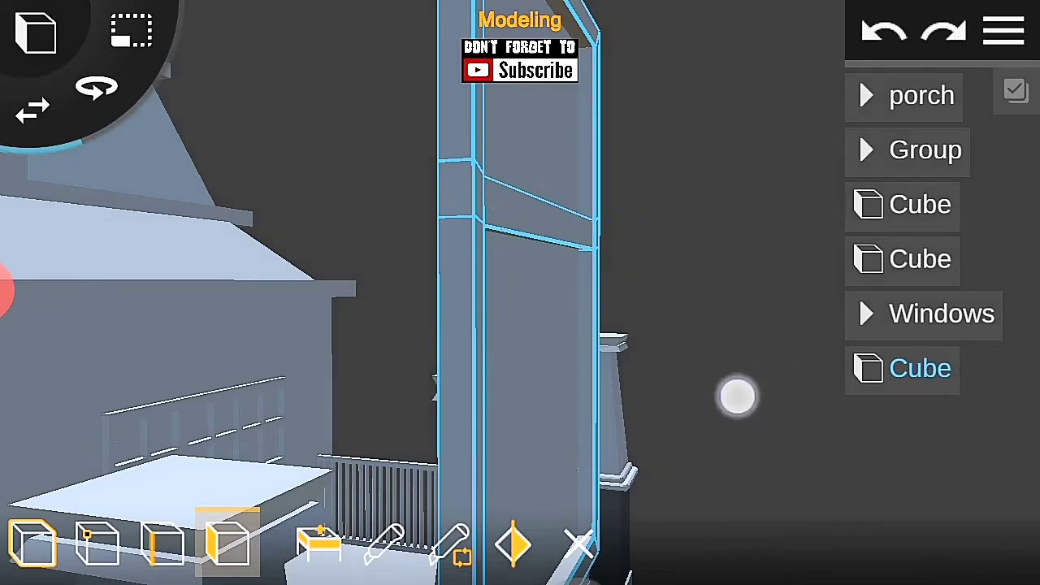
{"action": "left_click_drag", "start_coordinate": [773, 379], "coordinate": [249, 304]}
Step: Save the project from the main menu
{"action": "left_click", "coordinate": [1004, 31]}
{"action": "left_click", "coordinate": [940, 267]}
{"action": "left_click_drag", "start_coordinate": [734, 366], "coordinate": [734, 309]}
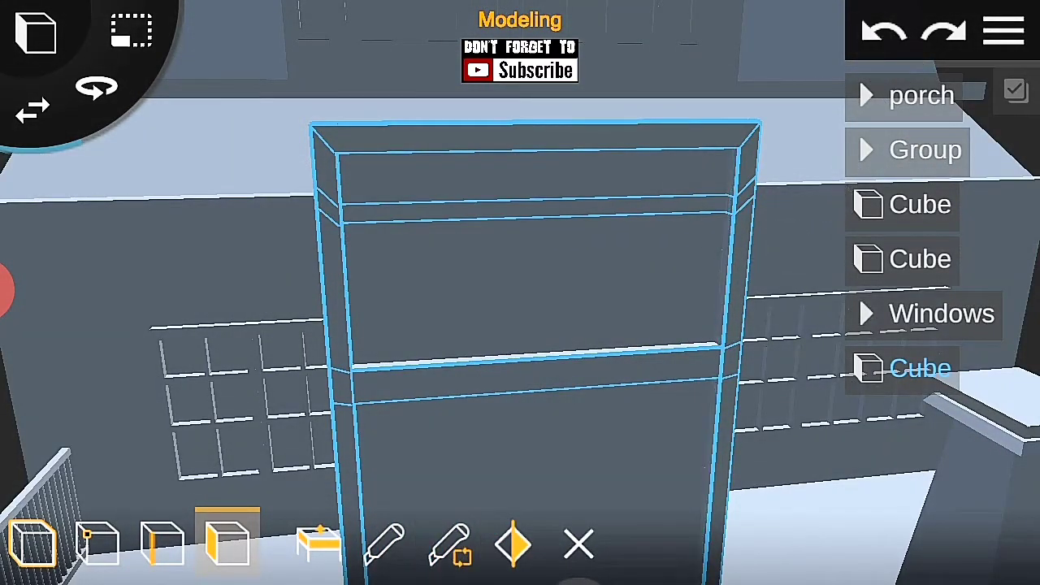
Step: Add more horizontal edge loops, dividing the panel into many bands
{"action": "left_click", "coordinate": [448, 543]}
{"action": "left_click_drag", "start_coordinate": [801, 292], "coordinate": [802, 249]}
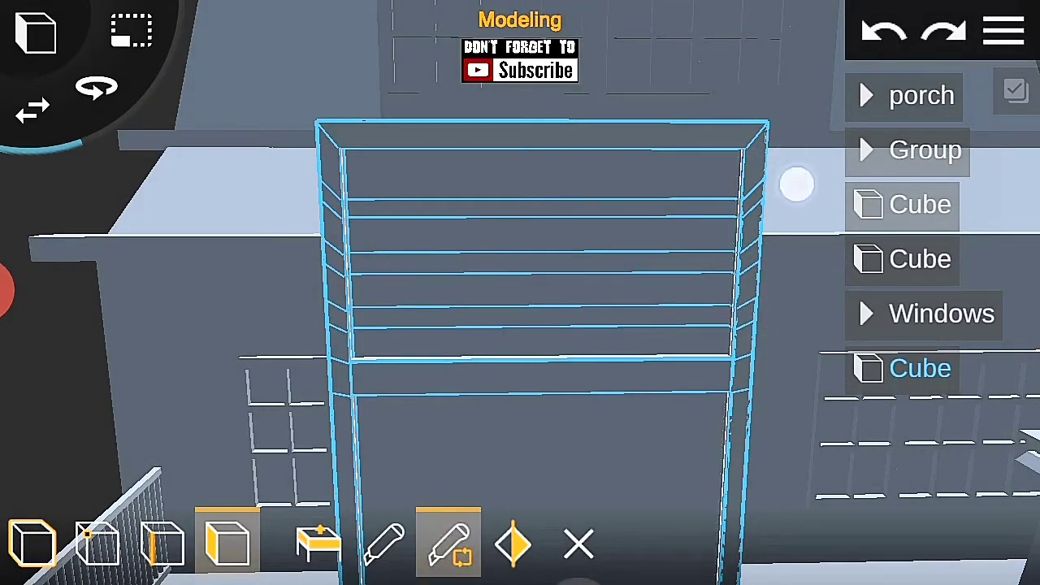
{"action": "scroll", "coordinate": [518, 285], "scroll_direction": "up", "scroll_amount": 3}
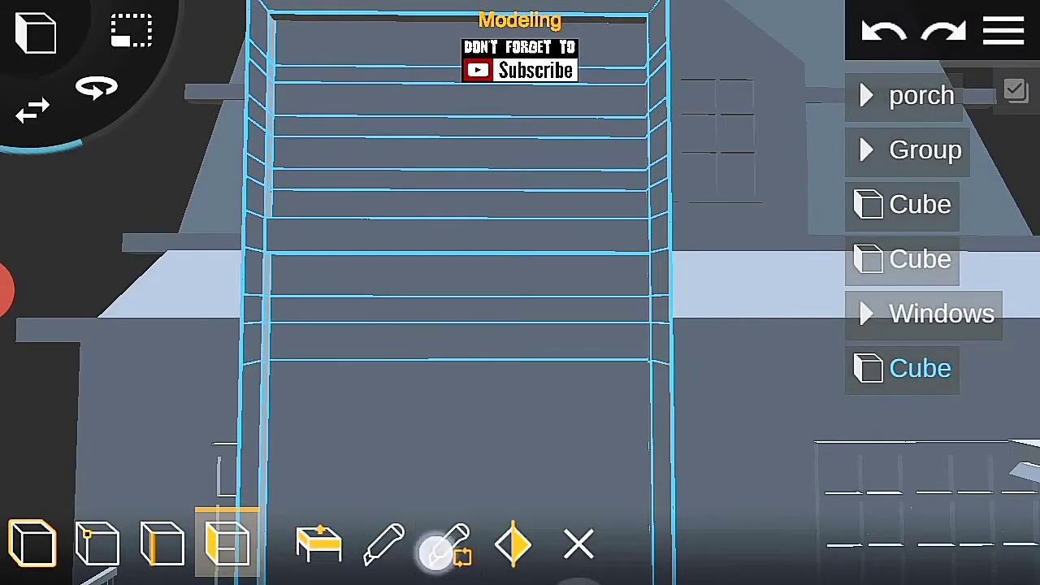
{"action": "left_click_drag", "start_coordinate": [709, 392], "coordinate": [708, 361]}
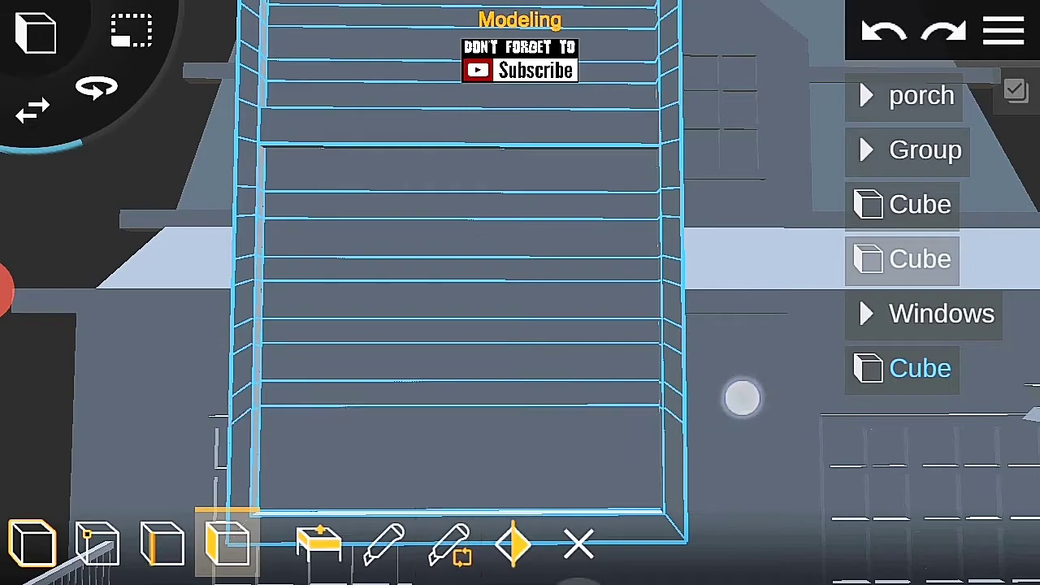
{"action": "left_click_drag", "start_coordinate": [742, 398], "coordinate": [701, 362]}
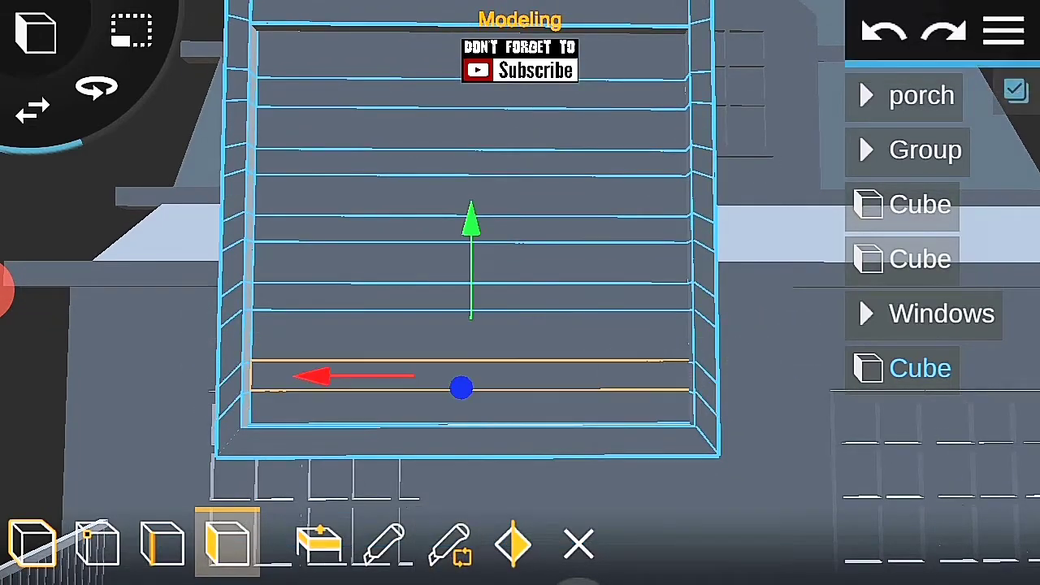
{"action": "scroll", "coordinate": [504, 325], "scroll_direction": "up", "scroll_amount": 3}
{"action": "scroll", "coordinate": [504, 326], "scroll_direction": "up", "scroll_amount": 2}
{"action": "scroll", "coordinate": [488, 309], "scroll_direction": "up", "scroll_amount": 2}
{"action": "scroll", "coordinate": [488, 309], "scroll_direction": "up", "scroll_amount": 2}
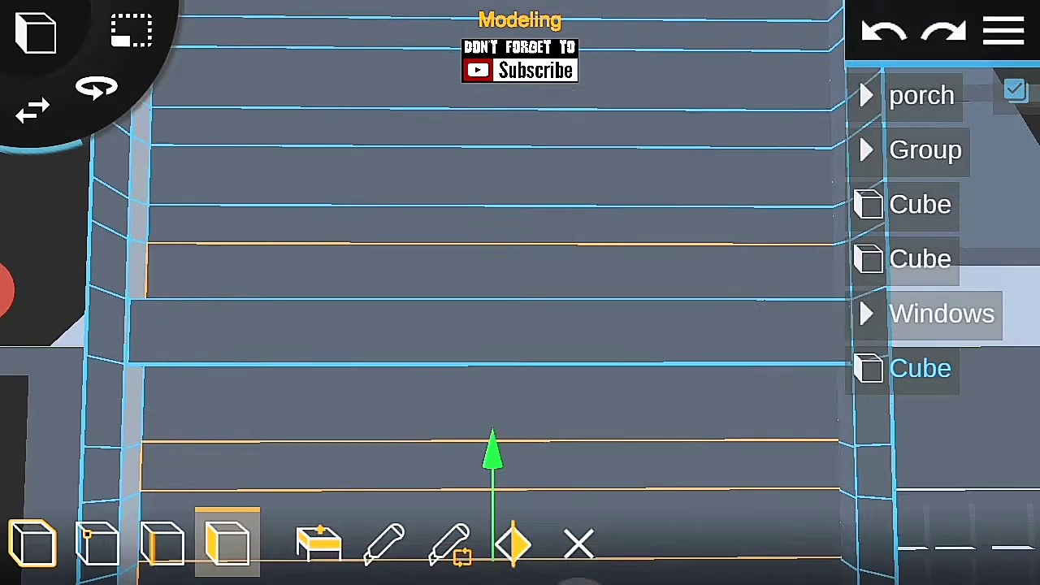
Step: Extrude alternate bands outward into slats and exit mesh editing
{"action": "mouse_move", "coordinate": [738, 382]}
{"action": "left_mouse_down"}
{"action": "mouse_move", "coordinate": [787, 327]}
{"action": "mouse_move", "coordinate": [731, 309]}
{"action": "left_mouse_up"}
{"action": "left_click_drag", "start_coordinate": [244, 162], "coordinate": [144, 219]}
{"action": "scroll", "coordinate": [491, 274], "scroll_direction": "down", "scroll_amount": 3}
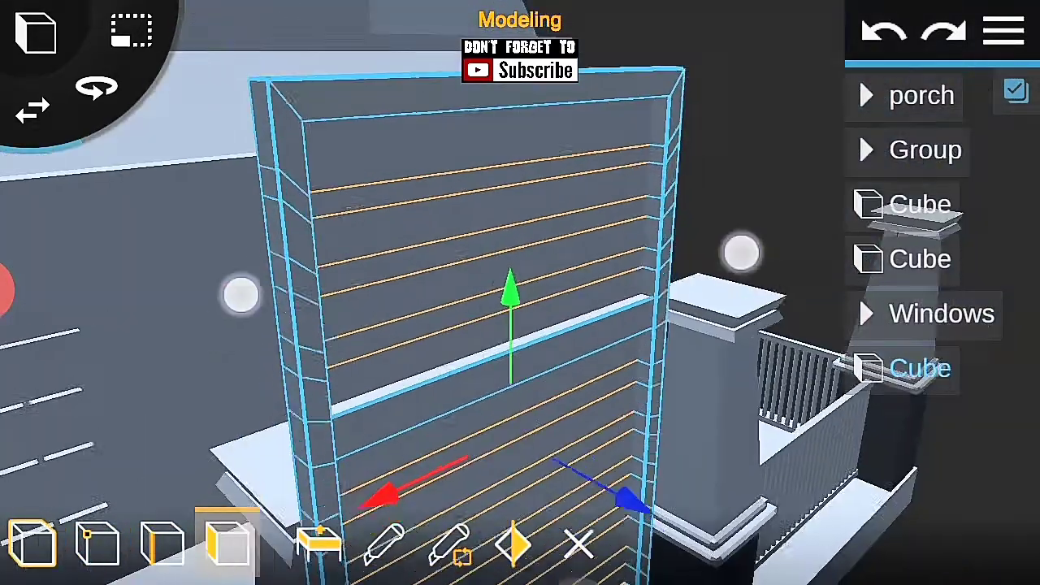
{"action": "left_click_drag", "start_coordinate": [241, 295], "coordinate": [295, 567]}
{"action": "left_click_drag", "start_coordinate": [674, 418], "coordinate": [531, 204]}
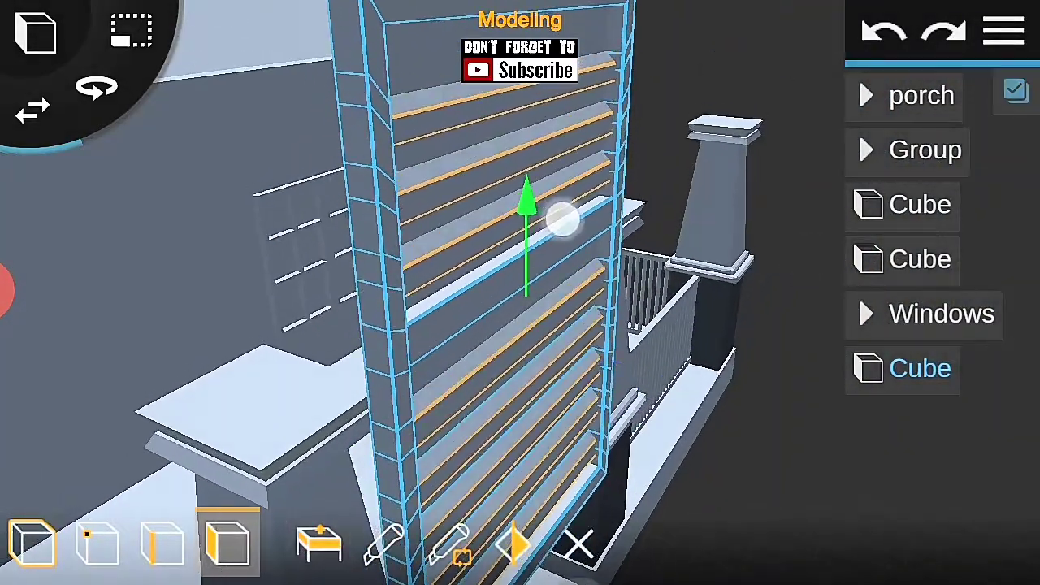
{"action": "left_click", "coordinate": [579, 543]}
{"action": "mouse_move", "coordinate": [975, 314]}
{"action": "left_mouse_down"}
{"action": "mouse_move", "coordinate": [773, 377]}
{"action": "mouse_move", "coordinate": [939, 452]}
{"action": "left_mouse_up"}
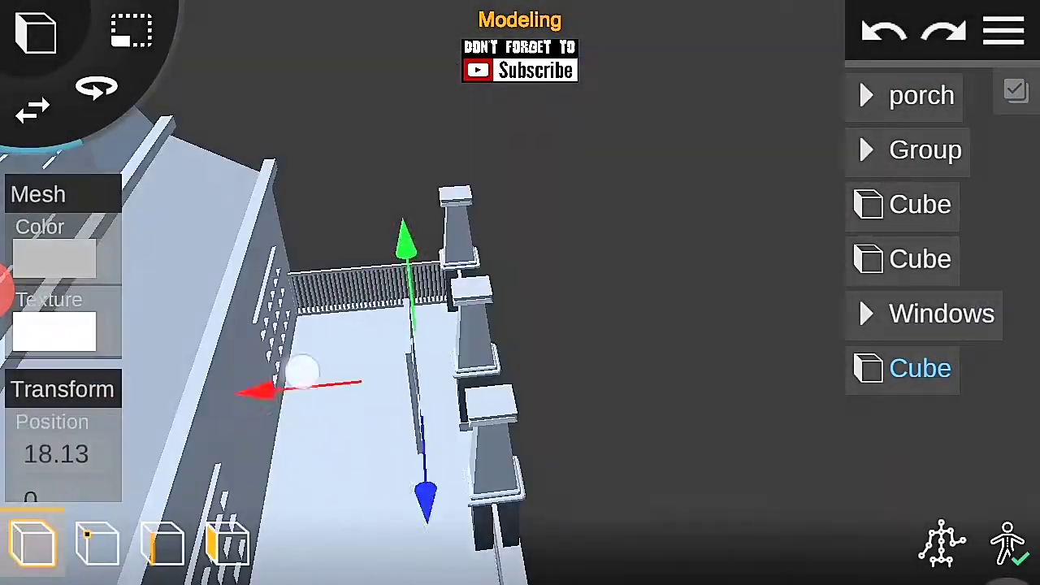
Step: Give the slatted panel a dark mesh colour
{"action": "left_click", "coordinate": [53, 258]}
{"action": "left_click", "coordinate": [599, 401]}
{"action": "mouse_move", "coordinate": [618, 366]}
{"action": "left_mouse_down"}
{"action": "mouse_move", "coordinate": [516, 418]}
{"action": "mouse_move", "coordinate": [569, 391]}
{"action": "left_mouse_up"}
{"action": "left_click", "coordinate": [77, 260]}
{"action": "left_click", "coordinate": [599, 401]}
{"action": "mouse_move", "coordinate": [864, 383]}
{"action": "left_mouse_down"}
{"action": "mouse_move", "coordinate": [748, 372]}
{"action": "mouse_move", "coordinate": [978, 391]}
{"action": "left_mouse_up"}
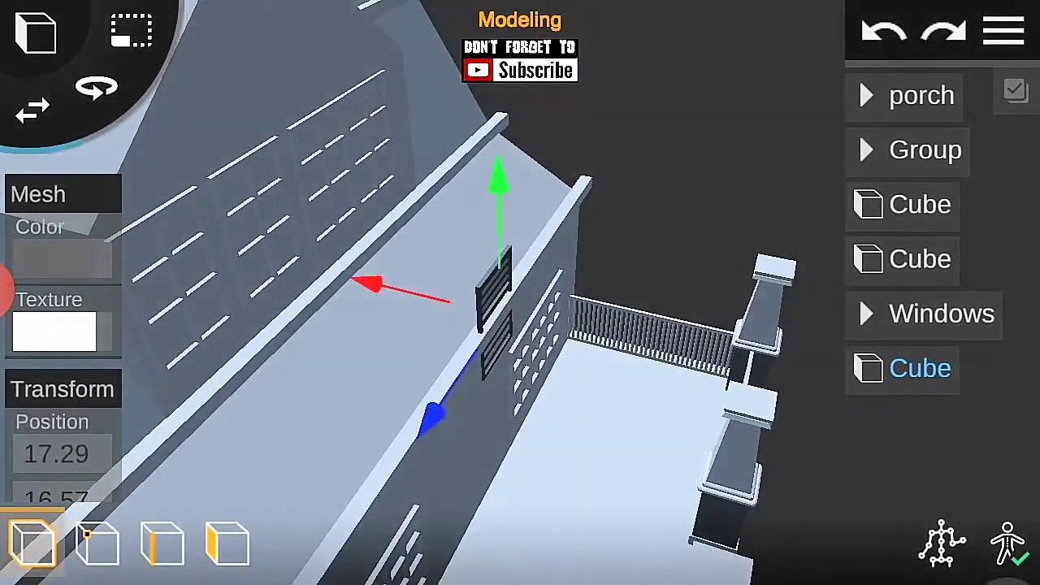
Step: Lower the shutter panel slightly beside the window grid, constraining movement vertically
{"action": "mouse_move", "coordinate": [456, 290]}
{"action": "left_mouse_down"}
{"action": "mouse_move", "coordinate": [802, 360]}
{"action": "mouse_move", "coordinate": [745, 314]}
{"action": "mouse_move", "coordinate": [613, 291]}
{"action": "left_mouse_up"}
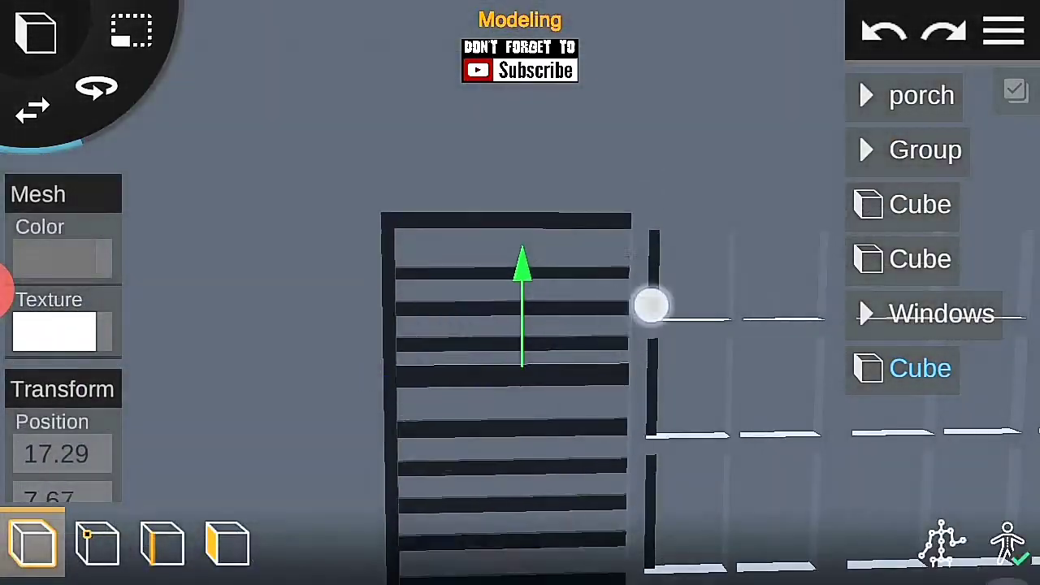
{"action": "mouse_move", "coordinate": [747, 283]}
{"action": "left_mouse_down"}
{"action": "mouse_move", "coordinate": [376, 376]}
{"action": "mouse_move", "coordinate": [458, 442]}
{"action": "mouse_move", "coordinate": [413, 305]}
{"action": "left_mouse_up"}
{"action": "left_click_drag", "start_coordinate": [455, 407], "coordinate": [360, 401]}
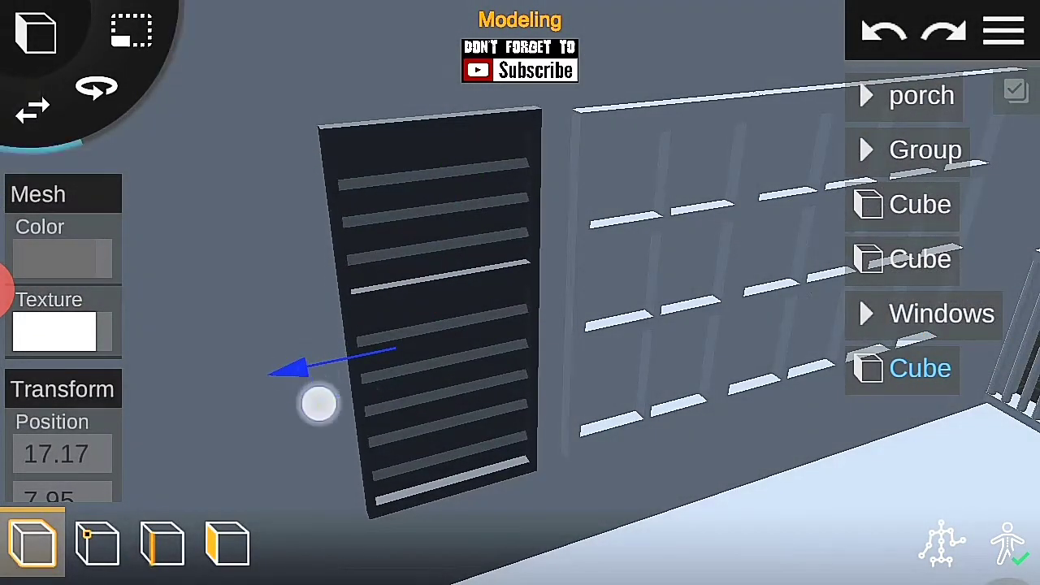
{"action": "left_click_drag", "start_coordinate": [455, 406], "coordinate": [382, 406]}
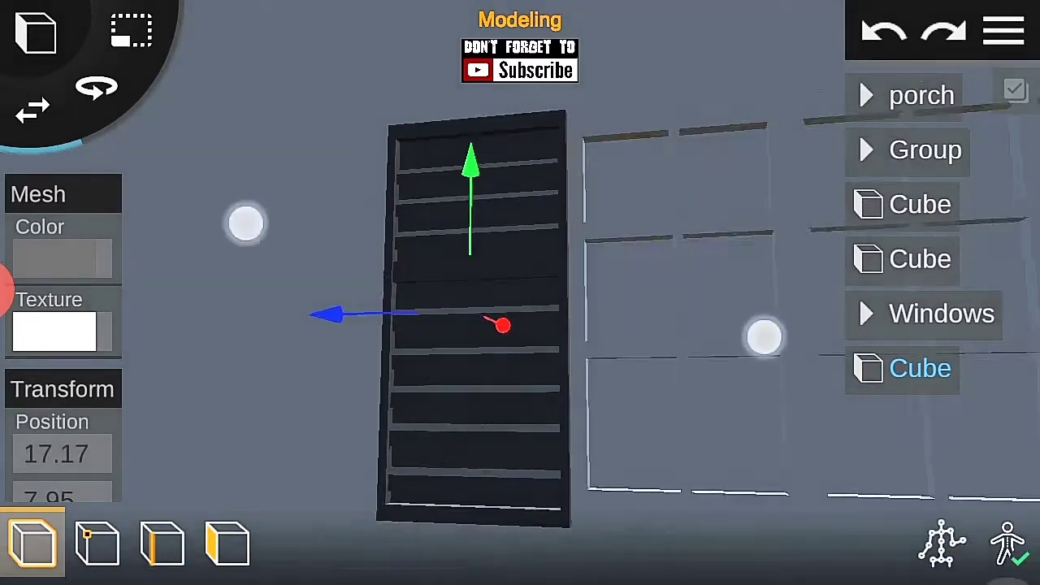
{"action": "left_click", "coordinate": [459, 232]}
{"action": "mouse_move", "coordinate": [419, 239]}
{"action": "left_mouse_down"}
{"action": "mouse_move", "coordinate": [704, 260]}
{"action": "mouse_move", "coordinate": [952, 225]}
{"action": "left_mouse_up"}
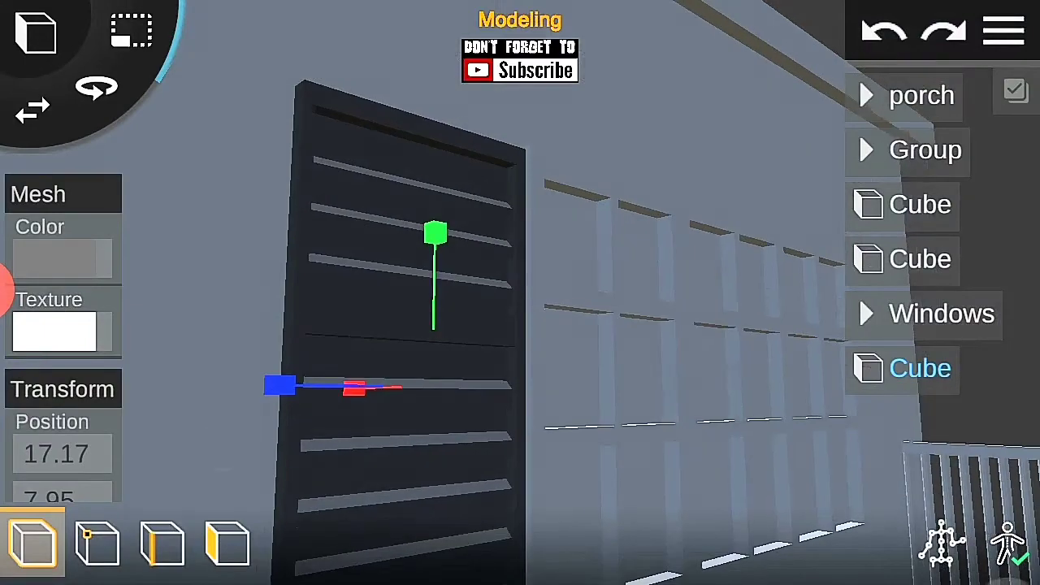
{"action": "scroll", "coordinate": [4, 289], "scroll_direction": "down", "scroll_amount": 5}
{"action": "left_click_drag", "start_coordinate": [569, 341], "coordinate": [659, 342]}
Step: Set the shutter's Y scale to 7.29
{"action": "left_click", "coordinate": [62, 425]}
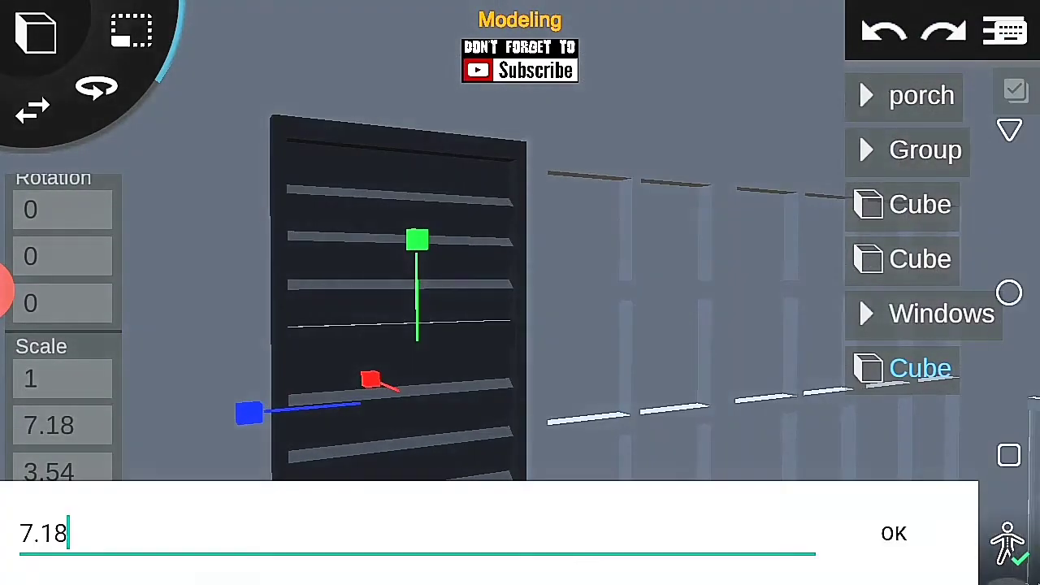
{"action": "key", "text": "BackSpace"}
{"action": "key", "text": "BackSpace"}
{"action": "type", "text": "25"}
{"action": "left_click", "coordinate": [892, 263]}
{"action": "mouse_move", "coordinate": [756, 410]}
{"action": "left_mouse_down"}
{"action": "mouse_move", "coordinate": [773, 302]}
{"action": "mouse_move", "coordinate": [638, 453]}
{"action": "mouse_move", "coordinate": [770, 361]}
{"action": "left_mouse_up"}
{"action": "left_click", "coordinate": [63, 425]}
{"action": "left_click", "coordinate": [892, 263]}
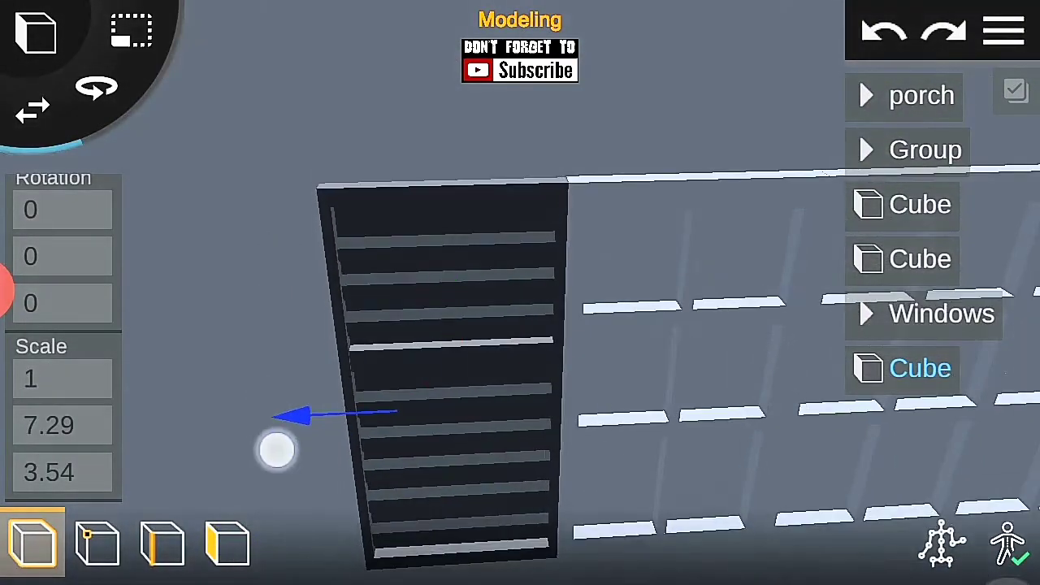
Step: Duplicate the shutter panel
{"action": "left_click", "coordinate": [276, 447]}
{"action": "left_click", "coordinate": [442, 469]}
{"action": "mouse_move", "coordinate": [277, 331]}
{"action": "left_mouse_down"}
{"action": "mouse_move", "coordinate": [393, 309]}
{"action": "mouse_move", "coordinate": [555, 439]}
{"action": "mouse_move", "coordinate": [111, 282]}
{"action": "left_mouse_up"}
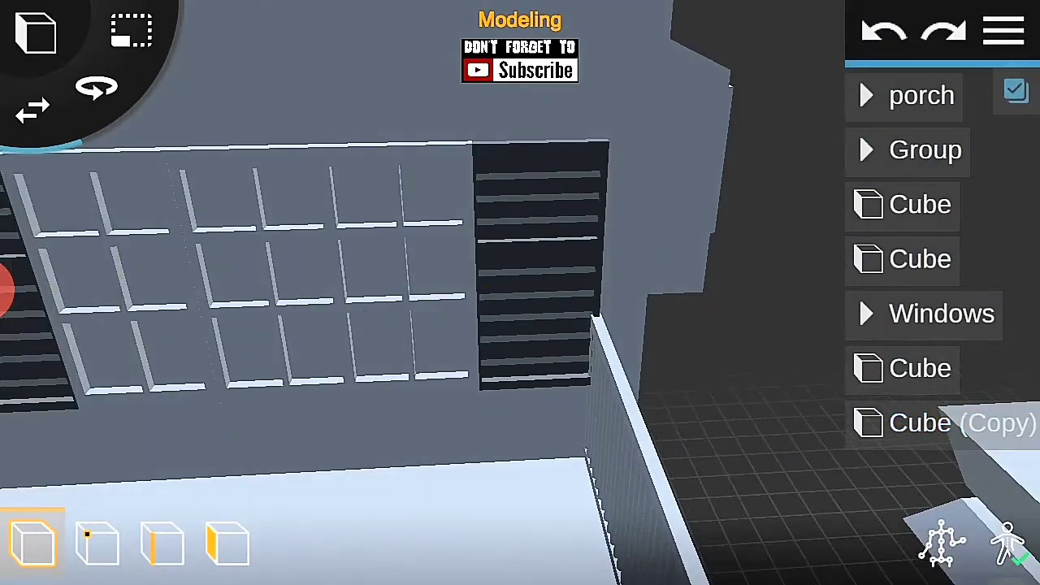
Step: Select both shutters and slide them together along the wall to flank the porch window
{"action": "left_click", "coordinate": [1016, 89]}
{"action": "left_click", "coordinate": [920, 368]}
{"action": "left_click_drag", "start_coordinate": [823, 506], "coordinate": [805, 351]}
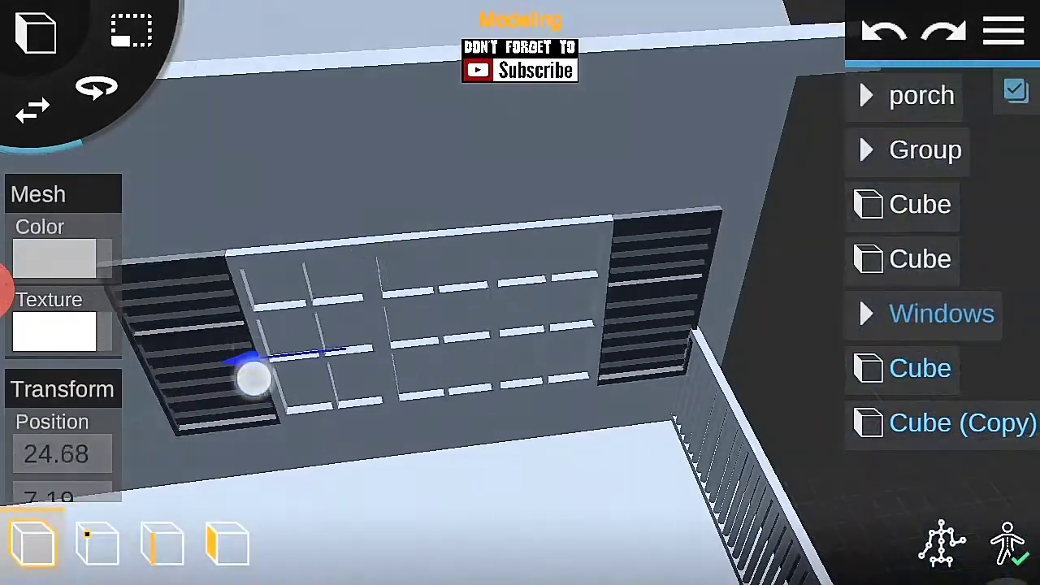
{"action": "left_click_drag", "start_coordinate": [253, 374], "coordinate": [228, 414]}
{"action": "left_click_drag", "start_coordinate": [520, 455], "coordinate": [520, 390]}
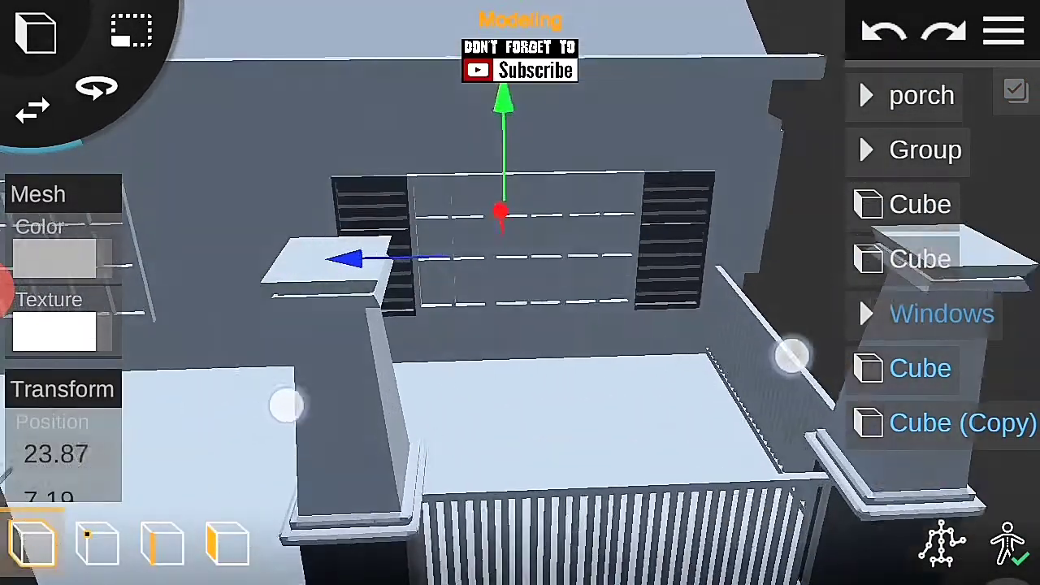
{"action": "left_click_drag", "start_coordinate": [310, 402], "coordinate": [341, 326]}
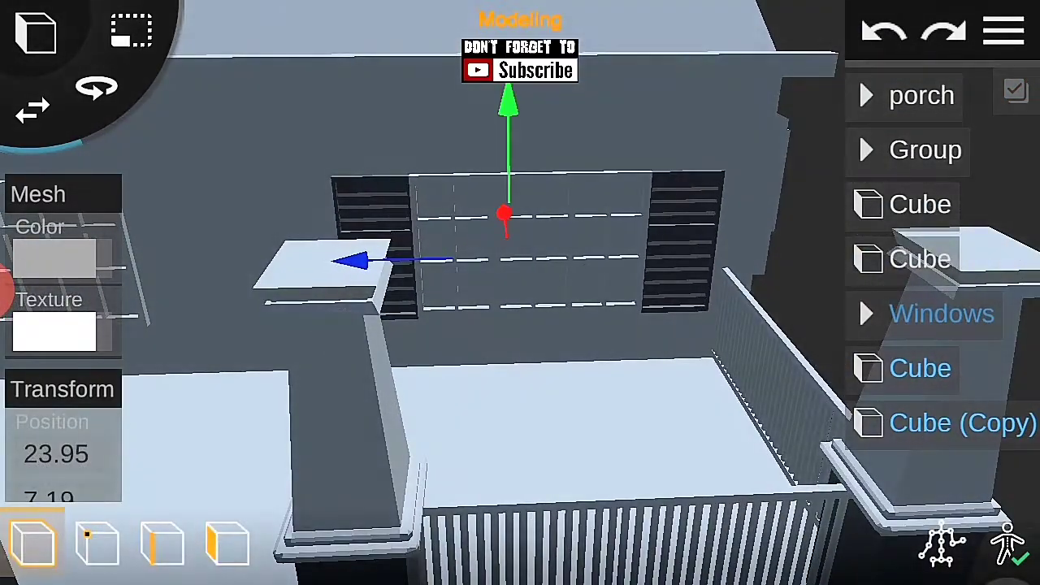
Step: Group the two shutters and duplicate the group as Group (Copy)
{"action": "left_click", "coordinate": [908, 417]}
{"action": "left_click", "coordinate": [917, 367]}
{"action": "left_click", "coordinate": [441, 467]}
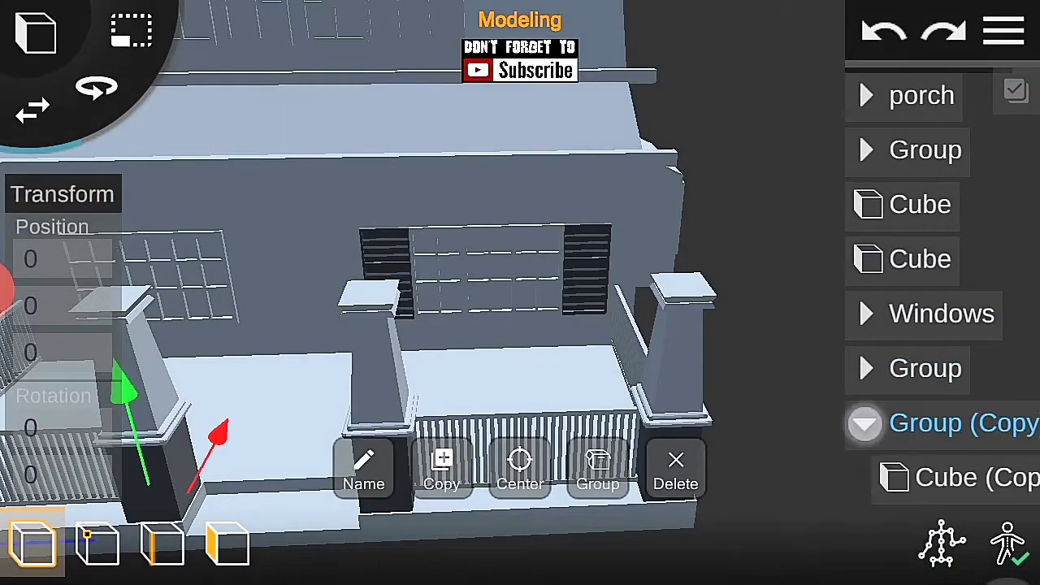
Step: Select the right shutter group and scroll its properties to the Scale fields
{"action": "left_click", "coordinate": [865, 424]}
{"action": "left_click_drag", "start_coordinate": [287, 468], "coordinate": [341, 461]}
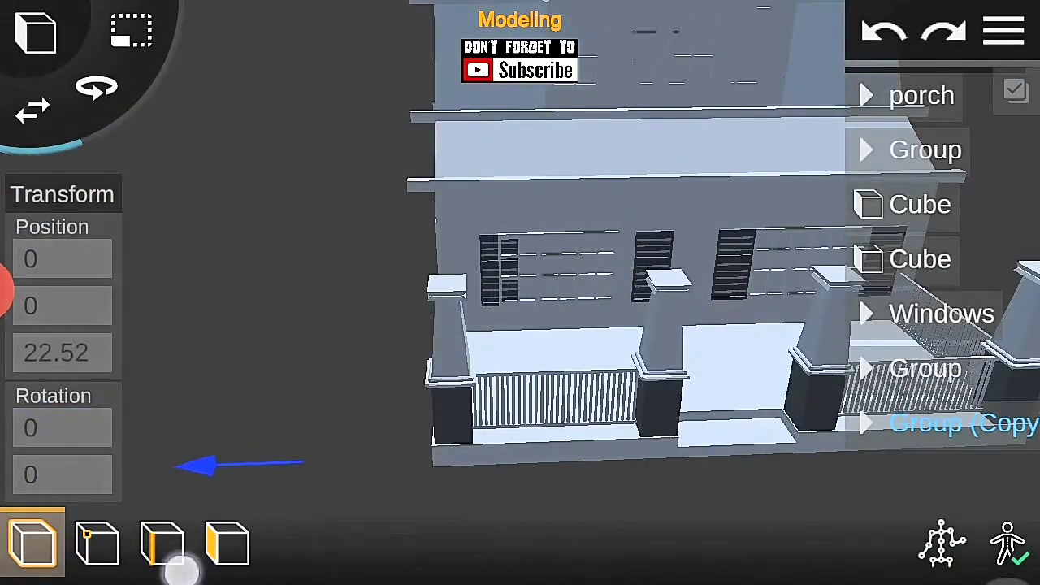
{"action": "scroll", "coordinate": [485, 318], "scroll_direction": "up", "scroll_amount": 5}
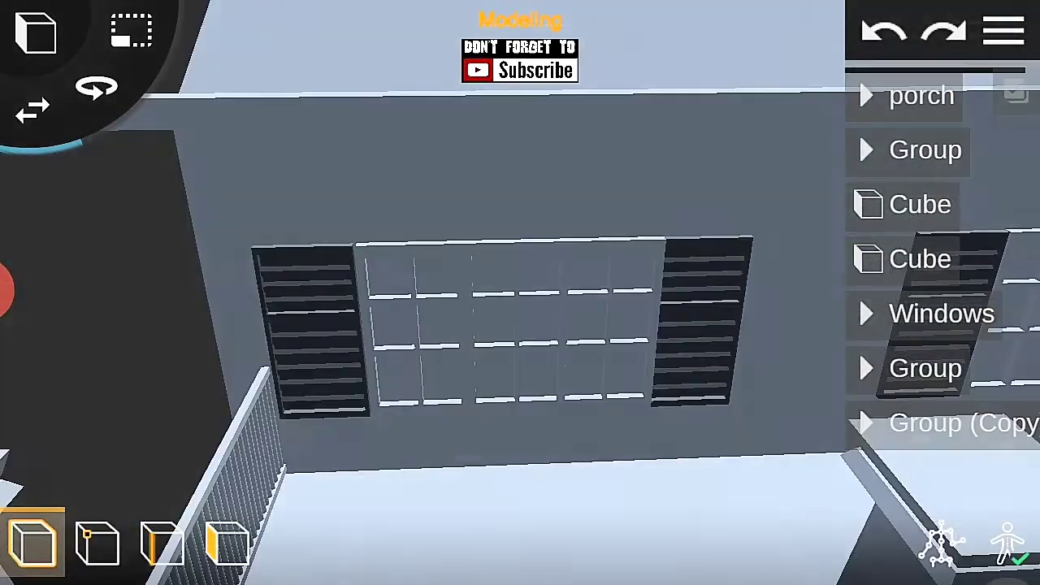
{"action": "left_click", "coordinate": [699, 316]}
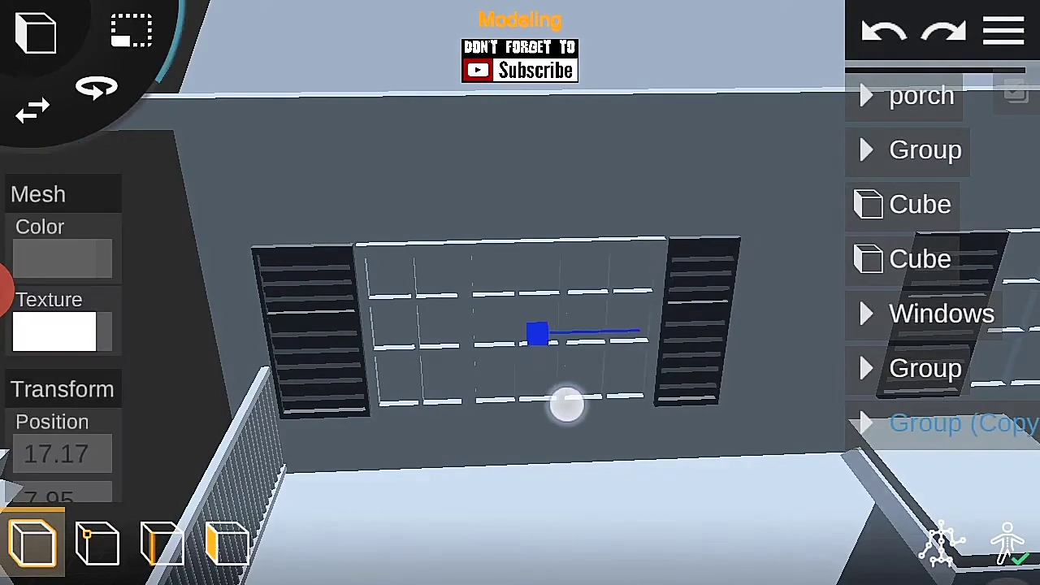
{"action": "left_click_drag", "start_coordinate": [40, 455], "coordinate": [40, 197]}
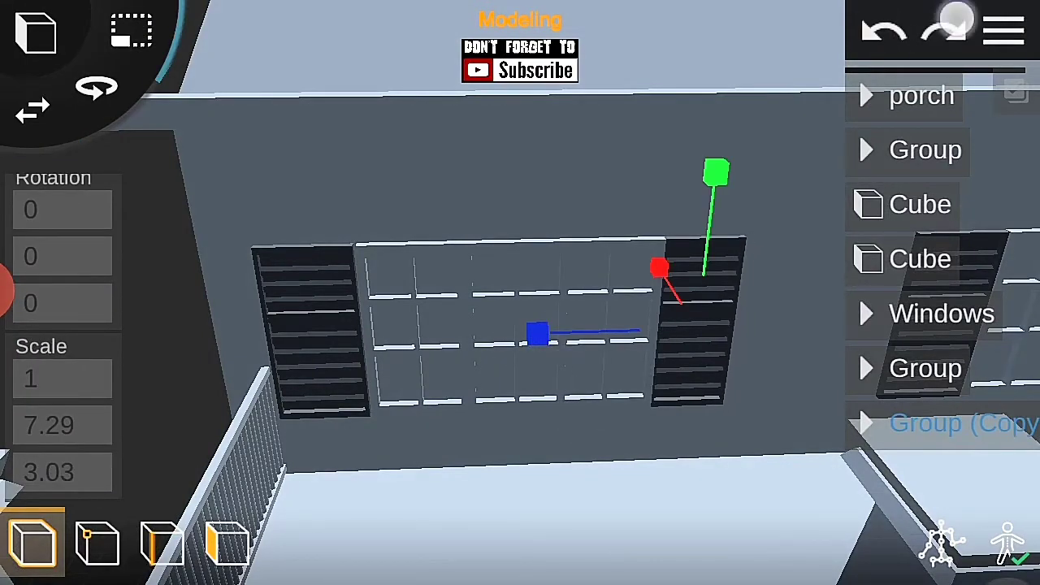
Step: Set the right shutter group's Z scale to 2.5
{"action": "left_click", "coordinate": [62, 472]}
{"action": "key", "text": "BackSpace"}
{"action": "key", "text": "BackSpace"}
{"action": "type", "text": "5"}
{"action": "key", "text": "Return"}
{"action": "scroll", "coordinate": [484, 361], "scroll_direction": "up", "scroll_amount": 3}
{"action": "scroll", "coordinate": [484, 359], "scroll_direction": "up", "scroll_amount": 2}
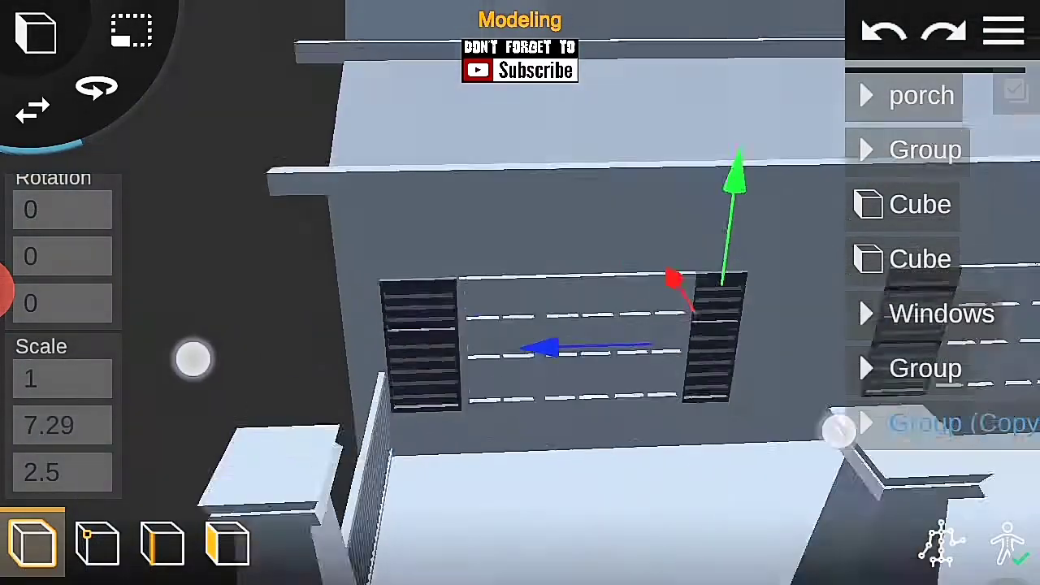
Step: Undo the Z scale change and select the Windows group
{"action": "left_click_drag", "start_coordinate": [193, 355], "coordinate": [195, 309]}
{"action": "left_click", "coordinate": [878, 25]}
{"action": "left_click", "coordinate": [882, 25]}
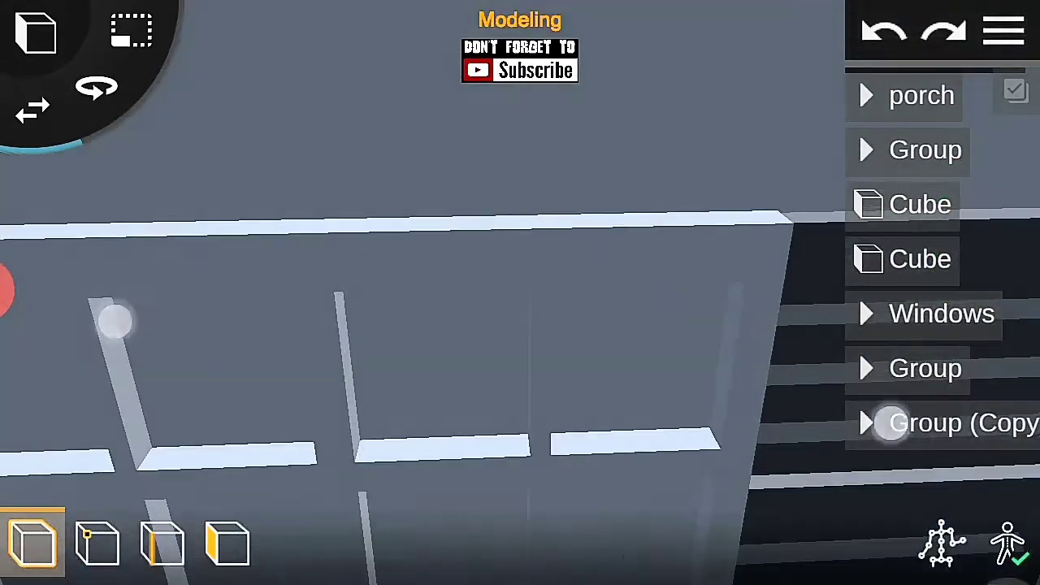
{"action": "left_click", "coordinate": [865, 313]}
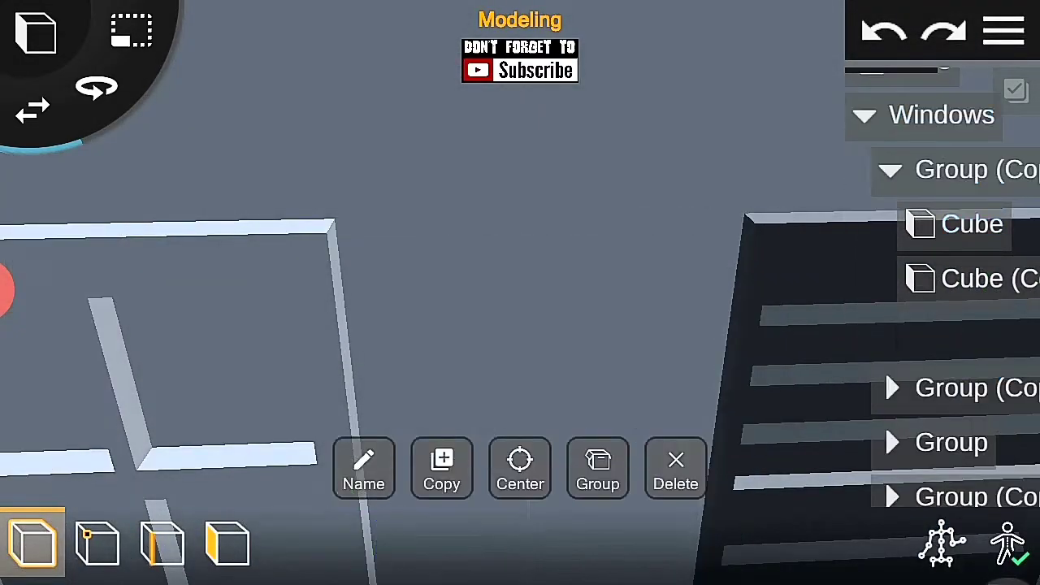
Step: Expand the Windows group in the outliner and pick its copied shutter group
{"action": "left_click", "coordinate": [929, 298]}
{"action": "left_click", "coordinate": [943, 423]}
{"action": "left_click_drag", "start_coordinate": [615, 436], "coordinate": [390, 462]}
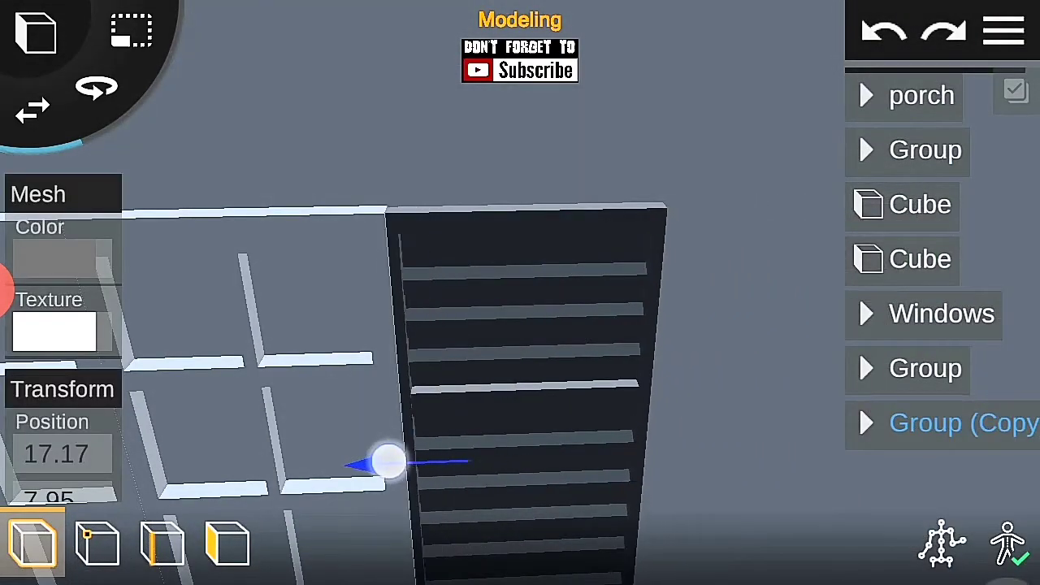
{"action": "mouse_move", "coordinate": [302, 304]}
{"action": "left_mouse_down"}
{"action": "mouse_move", "coordinate": [210, 419]}
{"action": "mouse_move", "coordinate": [242, 349]}
{"action": "left_mouse_up"}
{"action": "left_click", "coordinate": [864, 309]}
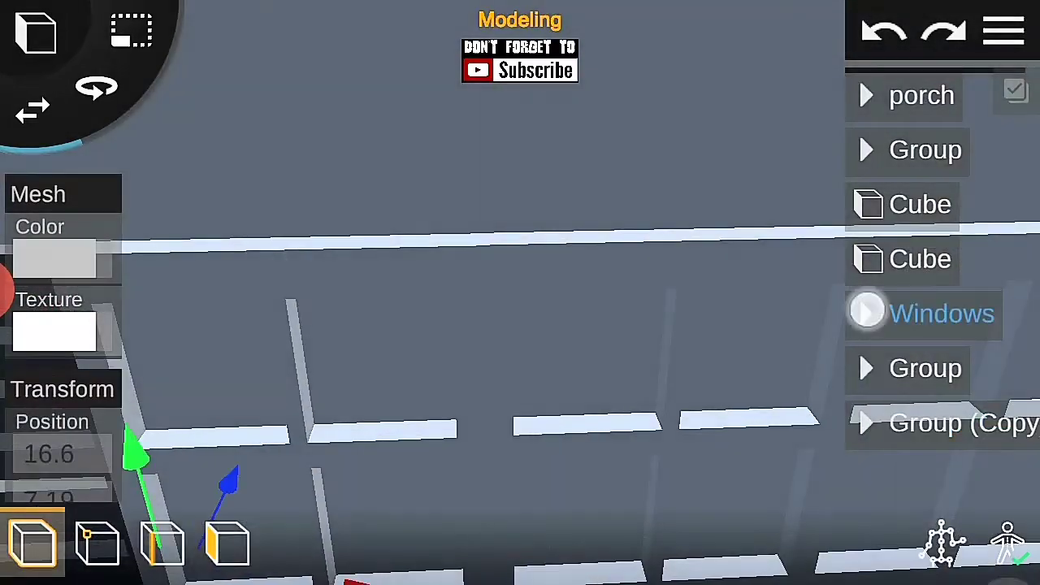
{"action": "left_click", "coordinate": [986, 219]}
{"action": "mouse_move", "coordinate": [945, 360]}
{"action": "left_mouse_down"}
{"action": "mouse_move", "coordinate": [986, 244]}
{"action": "mouse_move", "coordinate": [951, 453]}
{"action": "left_mouse_up"}
{"action": "left_click_drag", "start_coordinate": [334, 302], "coordinate": [732, 302]}
{"action": "left_click", "coordinate": [434, 429]}
{"action": "mouse_move", "coordinate": [434, 429]}
{"action": "left_mouse_down"}
{"action": "mouse_move", "coordinate": [325, 464]}
{"action": "mouse_move", "coordinate": [346, 472]}
{"action": "left_mouse_up"}
Step: Reselect Group (Copy) and turn it with the rotate gizmo
{"action": "left_click", "coordinate": [1004, 31]}
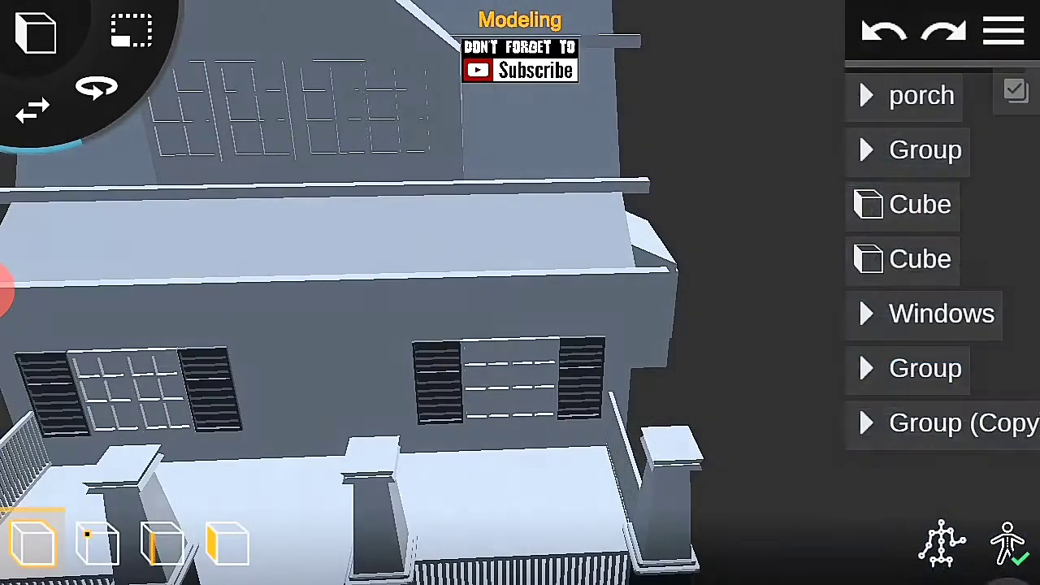
{"action": "left_click", "coordinate": [786, 338]}
{"action": "left_click_drag", "start_coordinate": [786, 339], "coordinate": [922, 342]}
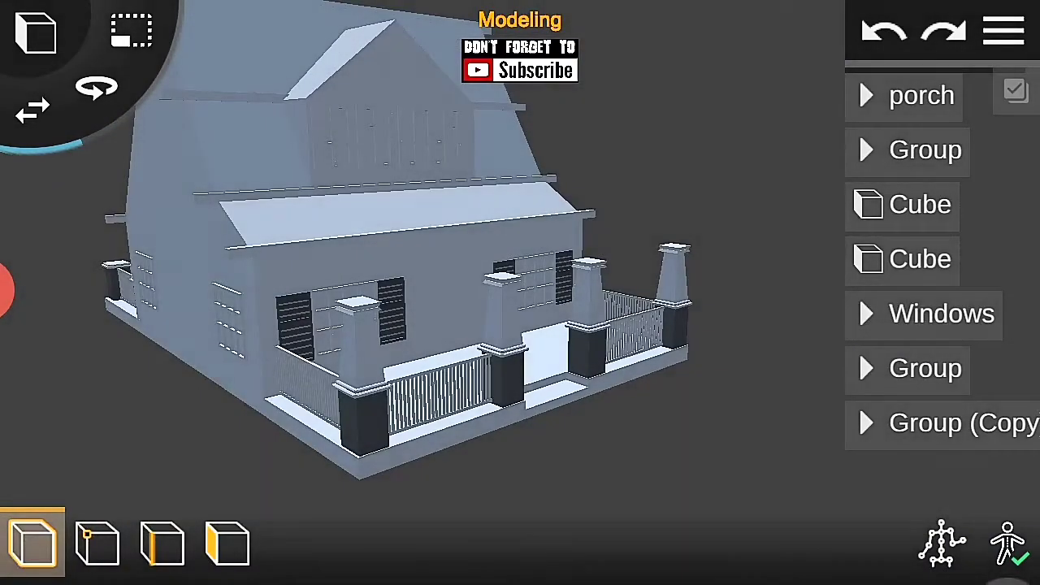
{"action": "left_click", "coordinate": [943, 423]}
{"action": "left_click_drag", "start_coordinate": [407, 500], "coordinate": [278, 434]}
Step: Enter a rotation of 90 degrees for the copied group
{"action": "left_click", "coordinate": [63, 475]}
{"action": "key", "text": "BackSpace"}
{"action": "key", "text": "BackSpace"}
{"action": "key", "text": "BackSpace"}
{"action": "type", "text": "90"}
{"action": "left_click", "coordinate": [802, 552]}
{"action": "left_click", "coordinate": [30, 108]}
Step: Move the rotated group onto the side wall with Z position 34.87
{"action": "mouse_move", "coordinate": [190, 327]}
{"action": "left_mouse_down"}
{"action": "mouse_move", "coordinate": [646, 360]}
{"action": "mouse_move", "coordinate": [410, 381]}
{"action": "mouse_move", "coordinate": [265, 460]}
{"action": "mouse_move", "coordinate": [720, 367]}
{"action": "mouse_move", "coordinate": [244, 360]}
{"action": "left_mouse_up"}
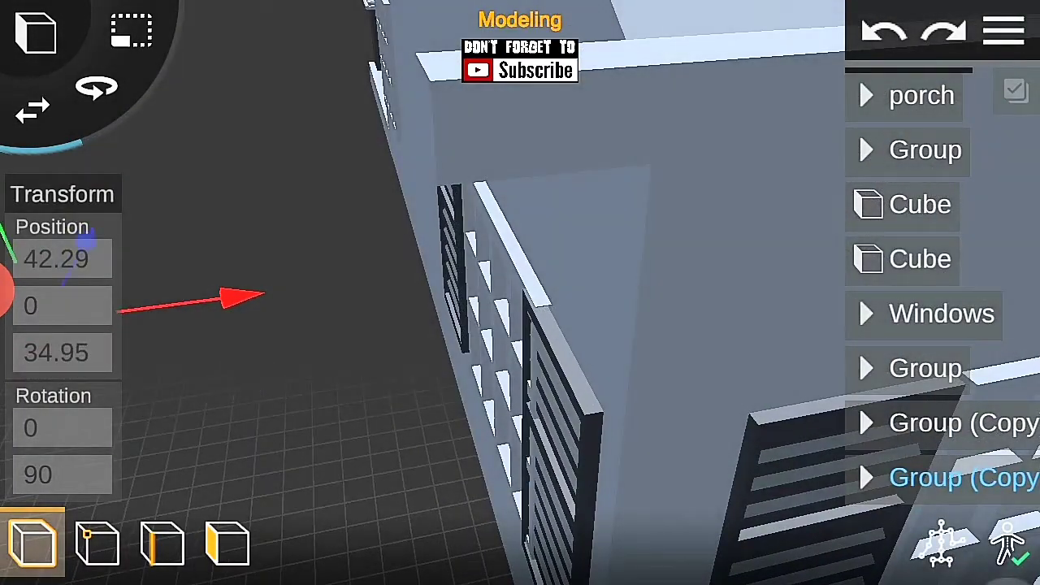
{"action": "left_click_drag", "start_coordinate": [227, 336], "coordinate": [232, 337]}
{"action": "left_click", "coordinate": [63, 352]}
{"action": "key", "text": "BackSpace"}
{"action": "key", "text": "BackSpace"}
{"action": "type", "text": "87"}
{"action": "left_click", "coordinate": [802, 553]}
Step: Inspect the left shutter and porch, then select the Windows group in the outliner
{"action": "mouse_move", "coordinate": [894, 342]}
{"action": "left_mouse_down"}
{"action": "mouse_move", "coordinate": [1011, 307]}
{"action": "mouse_move", "coordinate": [801, 297]}
{"action": "left_mouse_up"}
{"action": "double_click", "coordinate": [345, 341]}
{"action": "left_click_drag", "start_coordinate": [204, 394], "coordinate": [249, 406]}
{"action": "mouse_move", "coordinate": [761, 373]}
{"action": "left_mouse_down"}
{"action": "mouse_move", "coordinate": [675, 330]}
{"action": "mouse_move", "coordinate": [492, 476]}
{"action": "mouse_move", "coordinate": [508, 499]}
{"action": "left_mouse_up"}
{"action": "left_click_drag", "start_coordinate": [618, 390], "coordinate": [720, 446]}
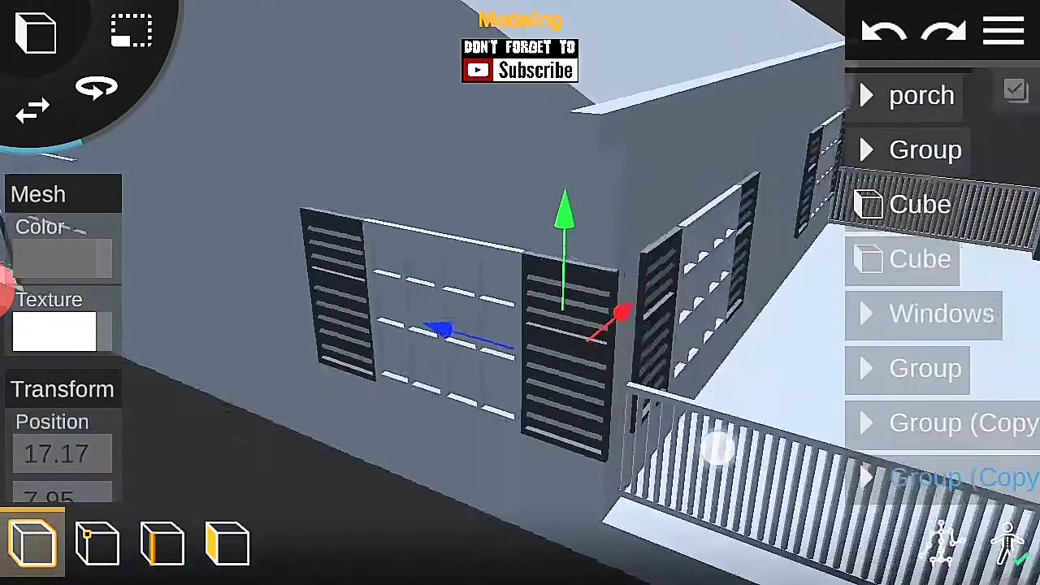
{"action": "scroll", "coordinate": [488, 410], "scroll_direction": "down", "scroll_amount": 5}
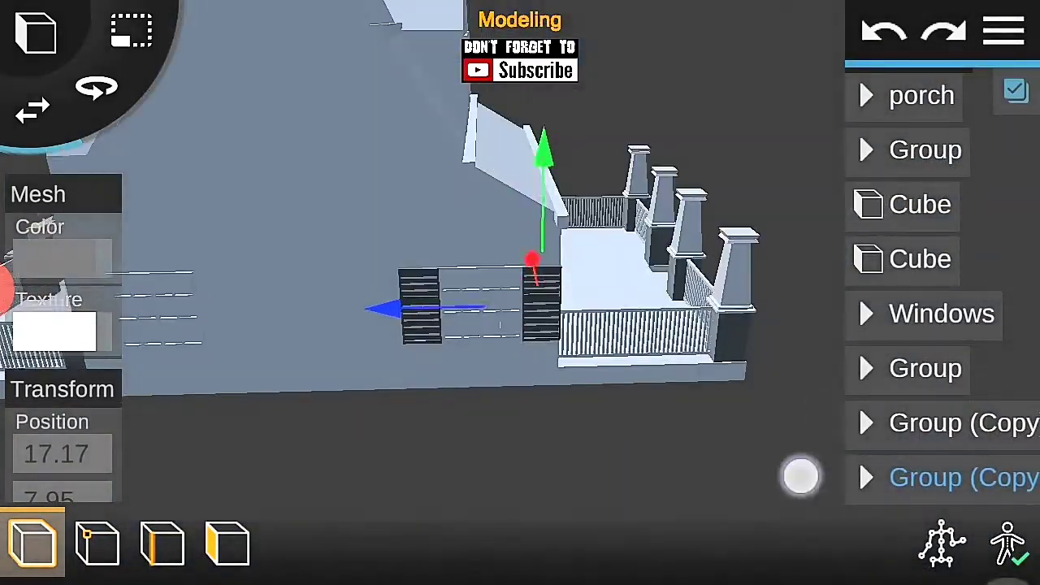
{"action": "double_click", "coordinate": [922, 477]}
{"action": "left_click", "coordinate": [926, 368]}
{"action": "left_click", "coordinate": [942, 313]}
{"action": "scroll", "coordinate": [514, 281], "scroll_direction": "down", "scroll_amount": 5}
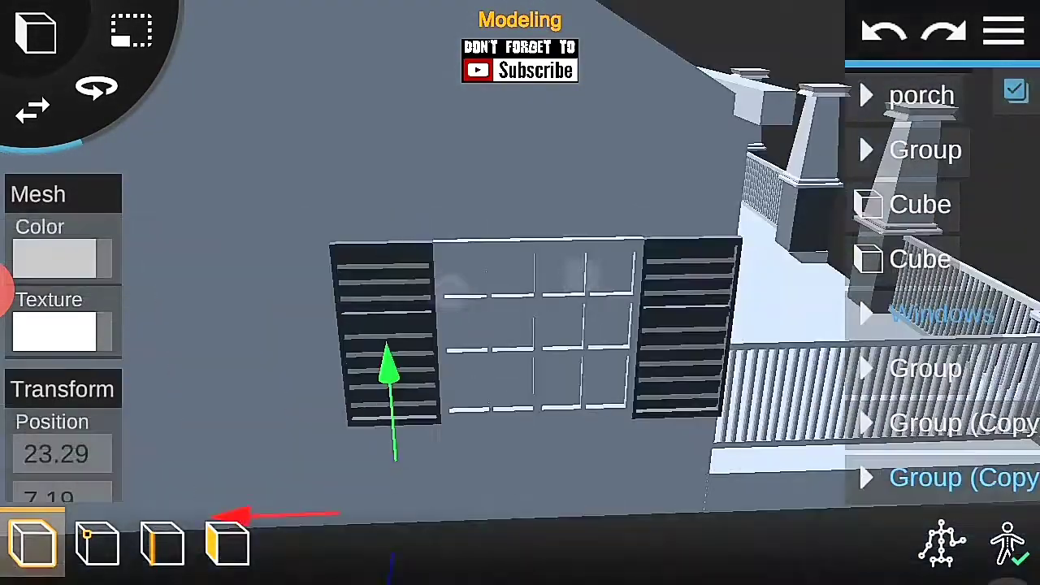
Step: Orbit out to a full view of the house and porch
{"action": "left_click_drag", "start_coordinate": [448, 290], "coordinate": [314, 412]}
{"action": "left_click", "coordinate": [1005, 30]}
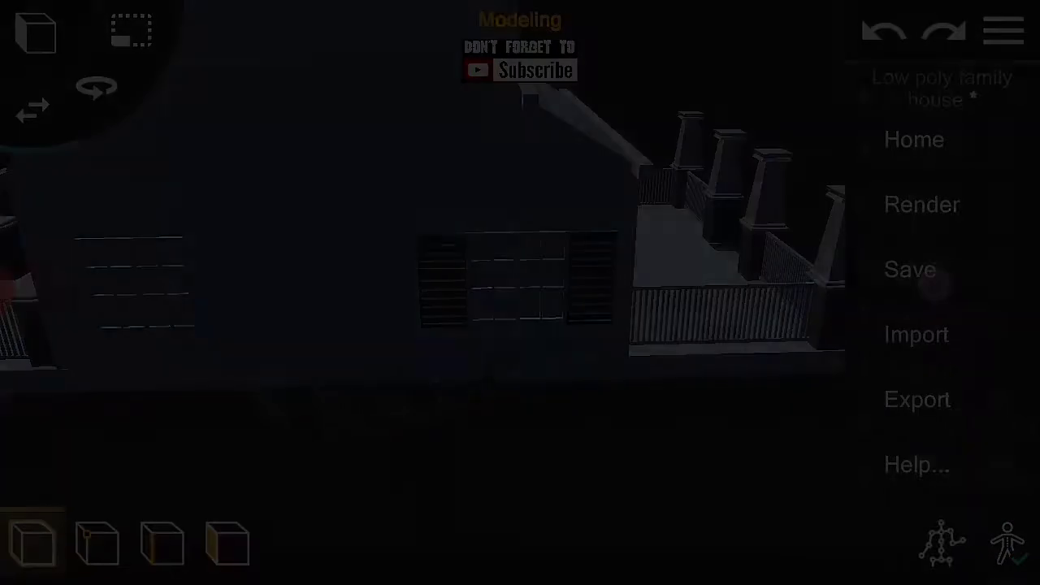
{"action": "left_click", "coordinate": [937, 289]}
{"action": "scroll", "coordinate": [620, 356], "scroll_direction": "down", "scroll_amount": 5}
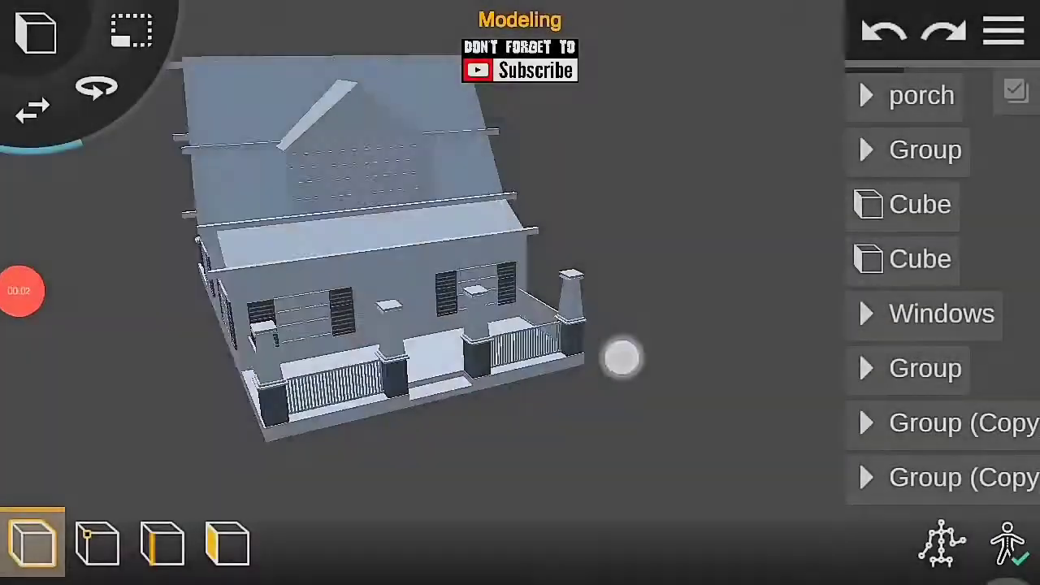
{"action": "mouse_move", "coordinate": [620, 355]}
{"action": "left_mouse_down"}
{"action": "mouse_move", "coordinate": [590, 399]}
{"action": "mouse_move", "coordinate": [796, 430]}
{"action": "left_mouse_up"}
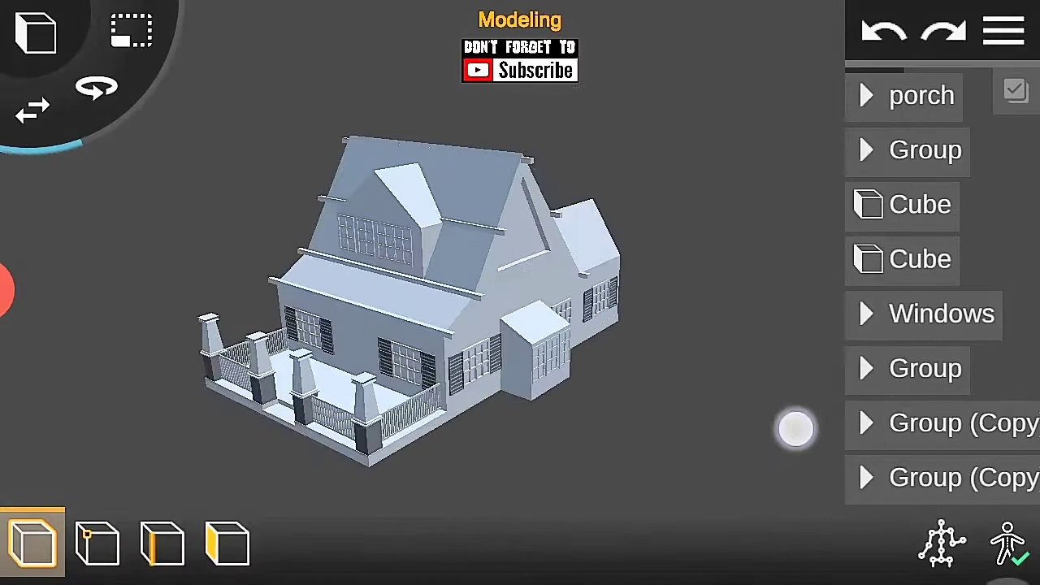
Step: Multi-select Group (Copy) and the Cube pieces and group them into one Group
{"action": "left_click", "coordinate": [1014, 89]}
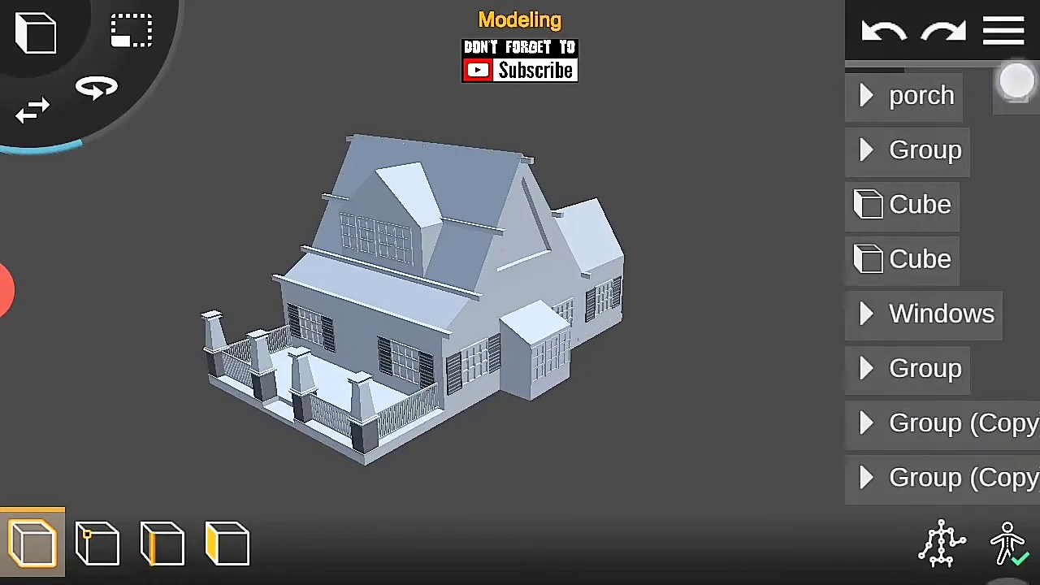
{"action": "left_click", "coordinate": [943, 399]}
{"action": "left_click", "coordinate": [951, 358]}
{"action": "scroll", "coordinate": [935, 300], "scroll_direction": "up", "scroll_amount": 1}
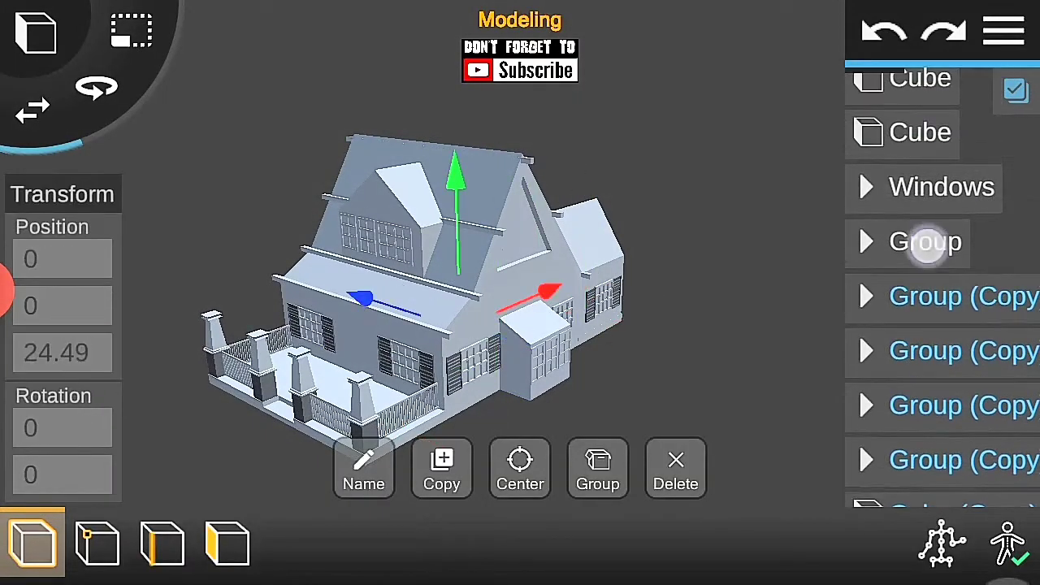
{"action": "scroll", "coordinate": [923, 195], "scroll_direction": "up", "scroll_amount": 1}
{"action": "scroll", "coordinate": [926, 268], "scroll_direction": "up", "scroll_amount": 1}
{"action": "left_click", "coordinate": [876, 150]}
{"action": "left_click", "coordinate": [1005, 31]}
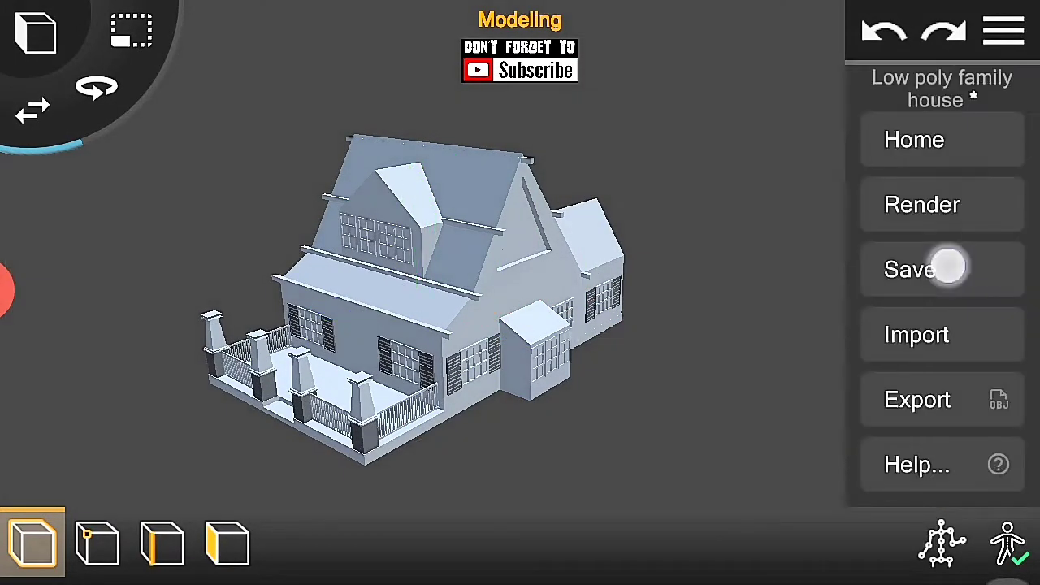
{"action": "left_click", "coordinate": [751, 414]}
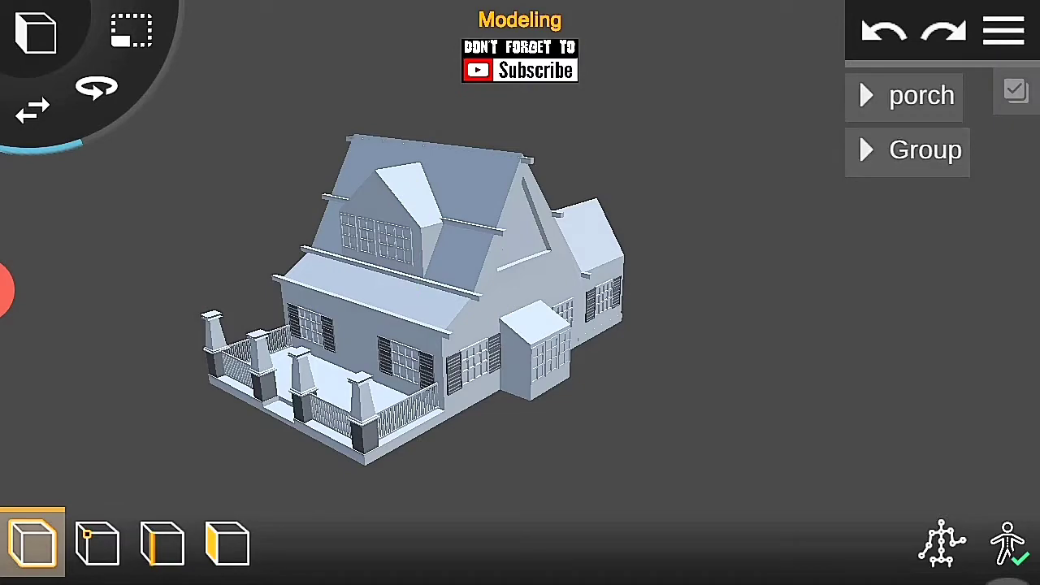
Step: Select the house body and pick out the wall face between the two windows
{"action": "left_click", "coordinate": [228, 543]}
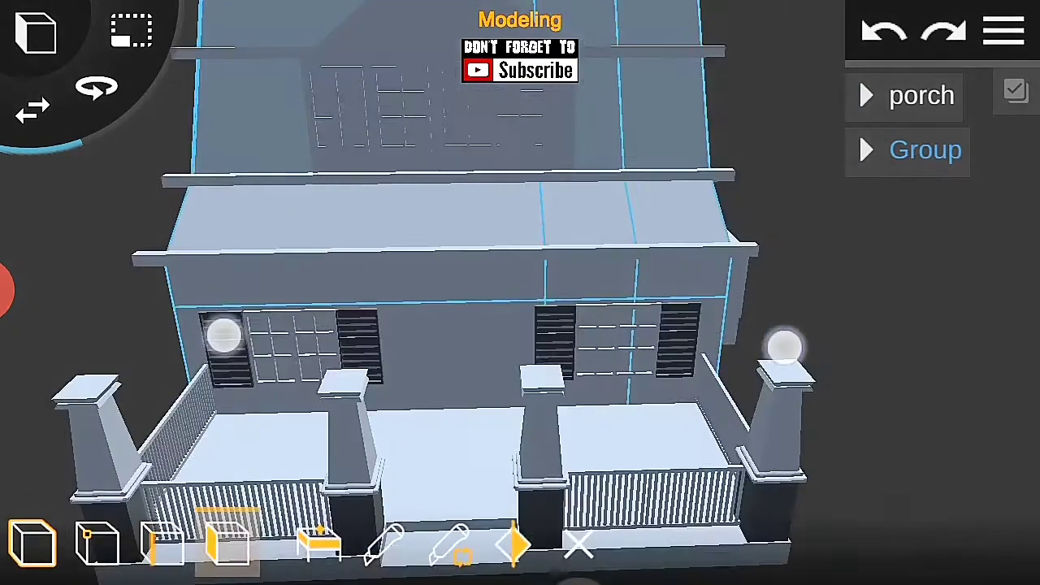
{"action": "left_click", "coordinate": [496, 275]}
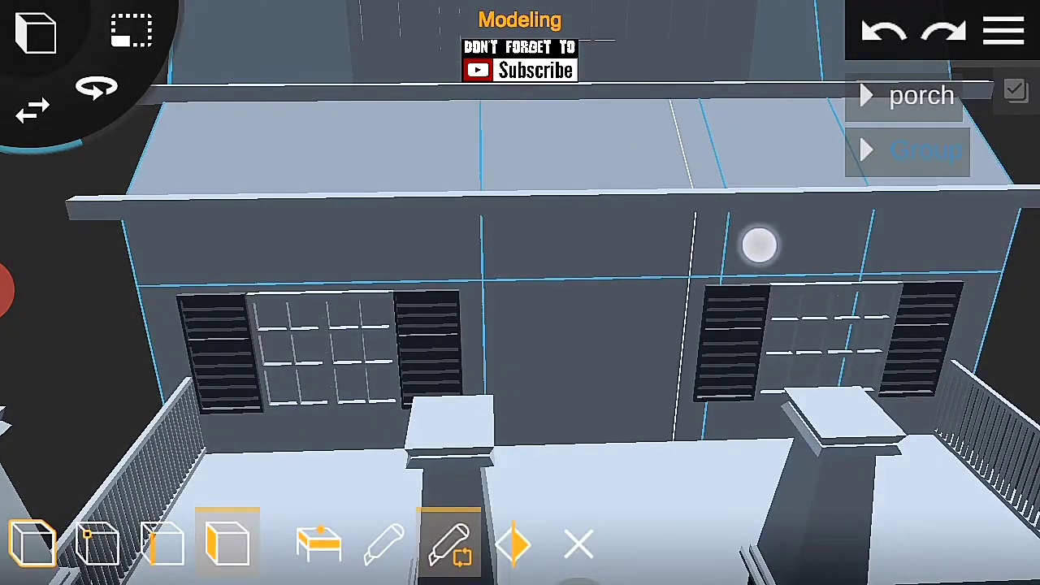
{"action": "left_click", "coordinate": [619, 333]}
{"action": "left_click_drag", "start_coordinate": [843, 379], "coordinate": [829, 288]}
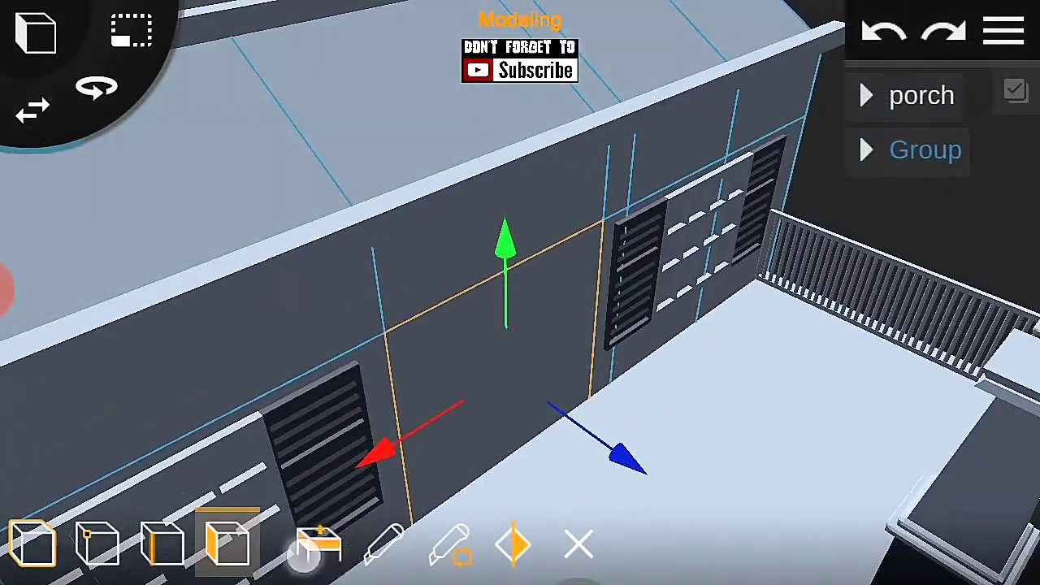
{"action": "scroll", "coordinate": [638, 410], "scroll_direction": "down", "scroll_amount": 5}
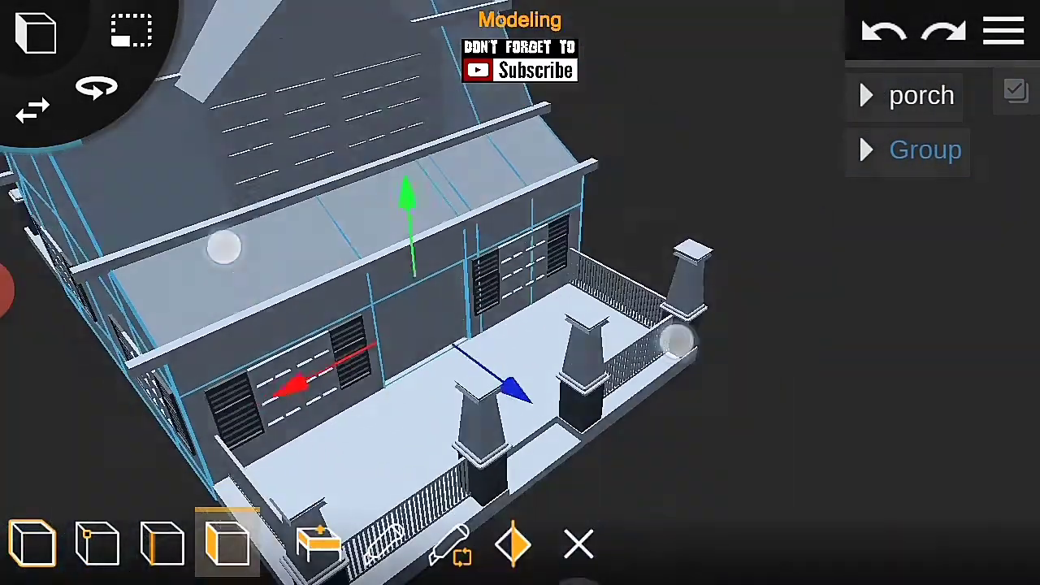
{"action": "left_click", "coordinate": [32, 543]}
{"action": "mouse_move", "coordinate": [488, 342]}
{"action": "left_mouse_down"}
{"action": "mouse_move", "coordinate": [657, 292]}
{"action": "mouse_move", "coordinate": [792, 281]}
{"action": "mouse_move", "coordinate": [696, 327]}
{"action": "mouse_move", "coordinate": [875, 372]}
{"action": "left_mouse_up"}
Step: Cut a vertical split into the wall face between the two windows
{"action": "left_click", "coordinate": [228, 543]}
{"action": "left_click", "coordinate": [455, 336]}
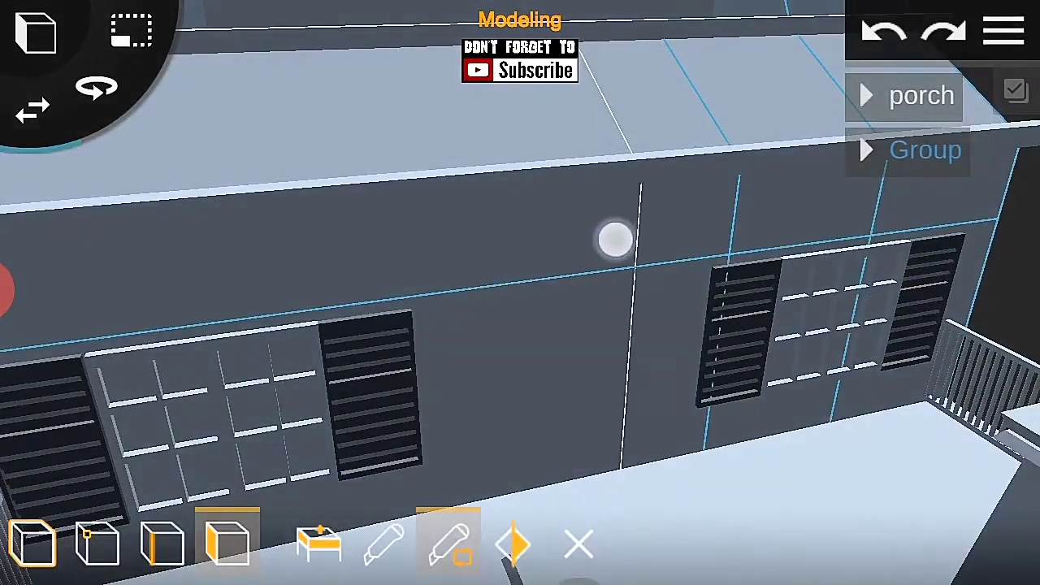
{"action": "mouse_move", "coordinate": [502, 252]}
{"action": "left_mouse_down"}
{"action": "mouse_move", "coordinate": [708, 290]}
{"action": "mouse_move", "coordinate": [820, 341]}
{"action": "left_mouse_up"}
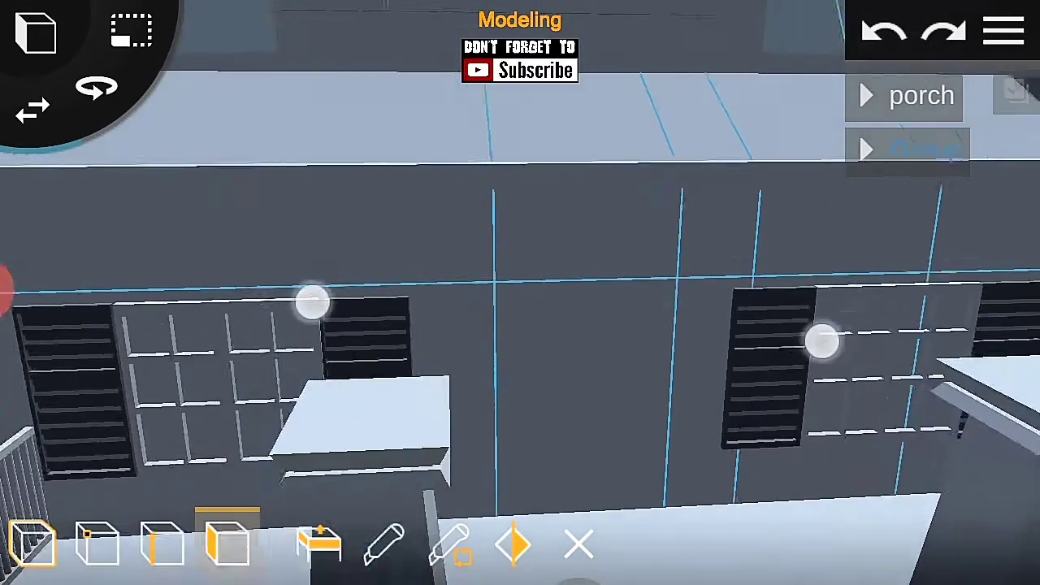
{"action": "left_click_drag", "start_coordinate": [801, 297], "coordinate": [1017, 483]}
{"action": "left_click", "coordinate": [654, 441]}
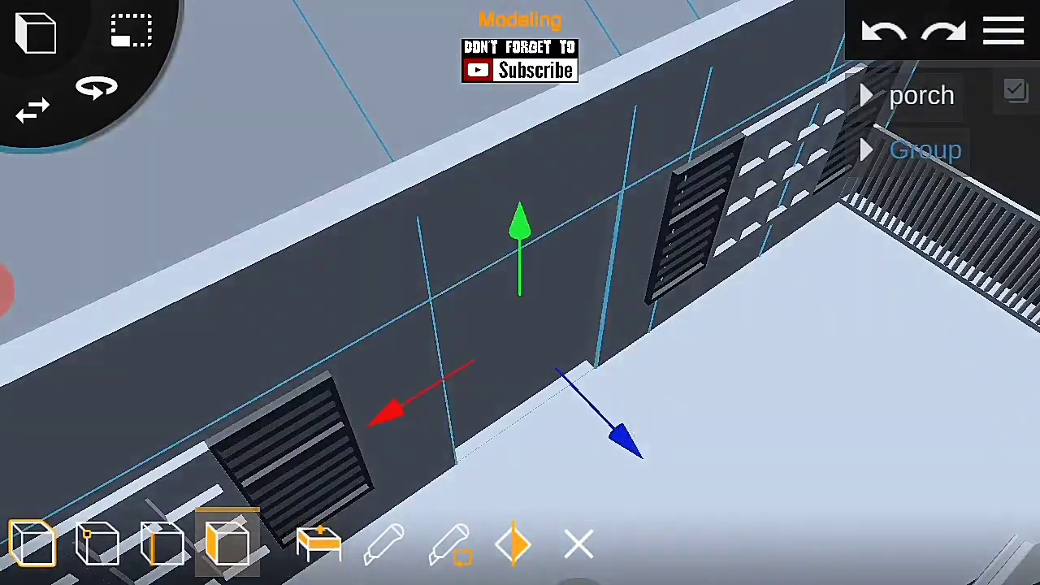
{"action": "left_click", "coordinate": [33, 543]}
Step: Add a new Cube to the scene
{"action": "left_click", "coordinate": [36, 32]}
{"action": "left_click", "coordinate": [44, 130]}
{"action": "left_click", "coordinate": [880, 228]}
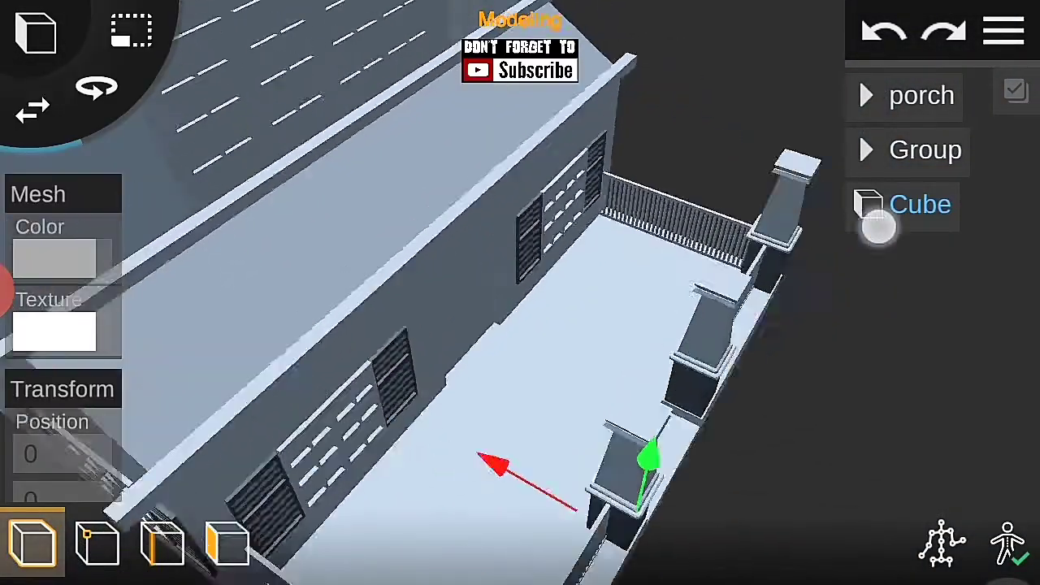
Step: Slide the new cube along the wall between the shutters and lower it slightly
{"action": "left_click_drag", "start_coordinate": [690, 317], "coordinate": [650, 333]}
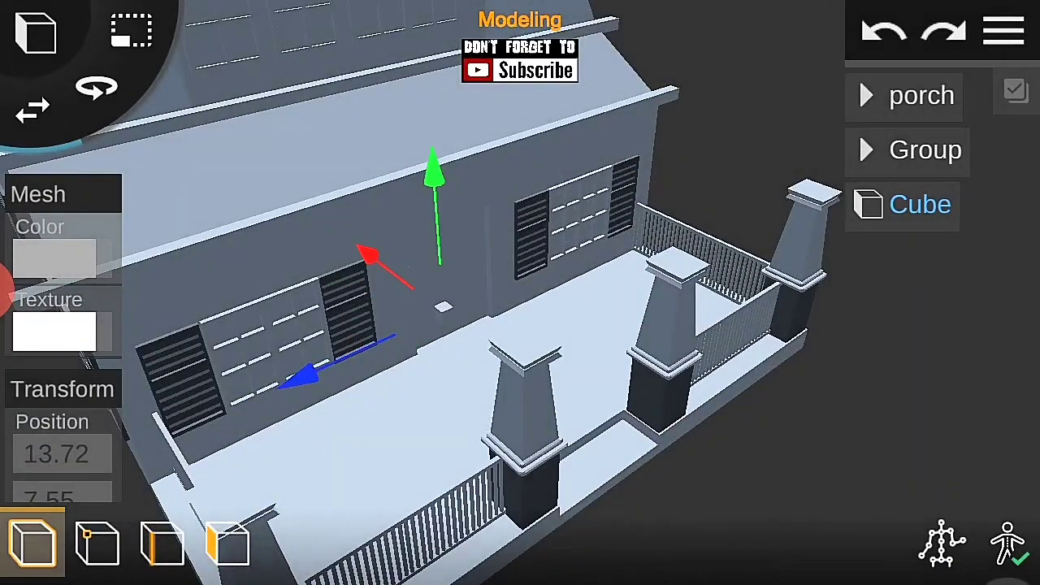
{"action": "scroll", "coordinate": [458, 258], "scroll_direction": "up", "scroll_amount": 5}
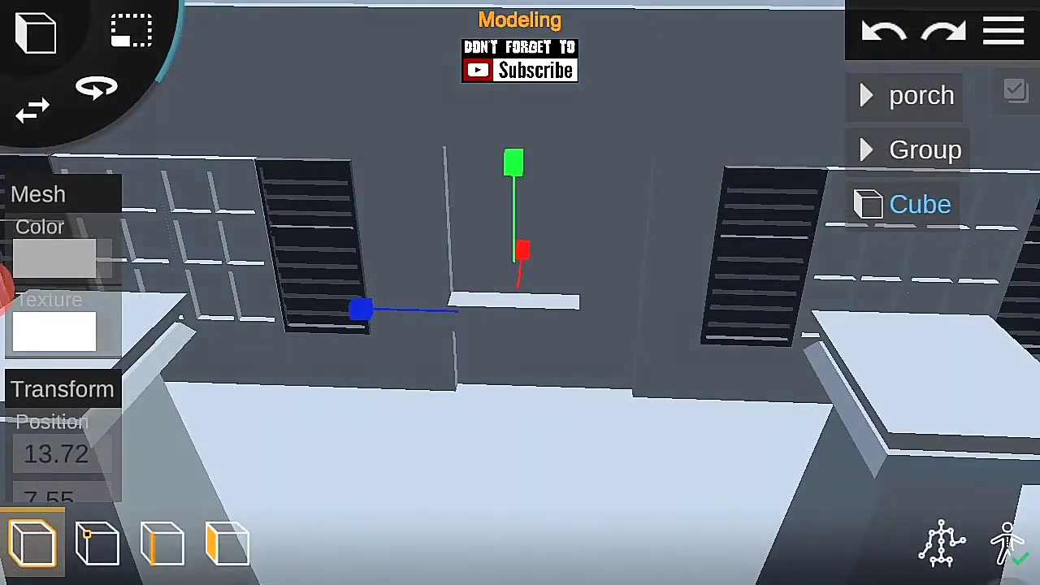
{"action": "left_click_drag", "start_coordinate": [520, 366], "coordinate": [643, 336]}
{"action": "mouse_move", "coordinate": [594, 255]}
{"action": "left_mouse_down"}
{"action": "mouse_move", "coordinate": [827, 353]}
{"action": "mouse_move", "coordinate": [286, 319]}
{"action": "left_mouse_up"}
{"action": "mouse_move", "coordinate": [431, 171]}
{"action": "left_mouse_down"}
{"action": "mouse_move", "coordinate": [819, 193]}
{"action": "mouse_move", "coordinate": [12, 108]}
{"action": "left_mouse_up"}
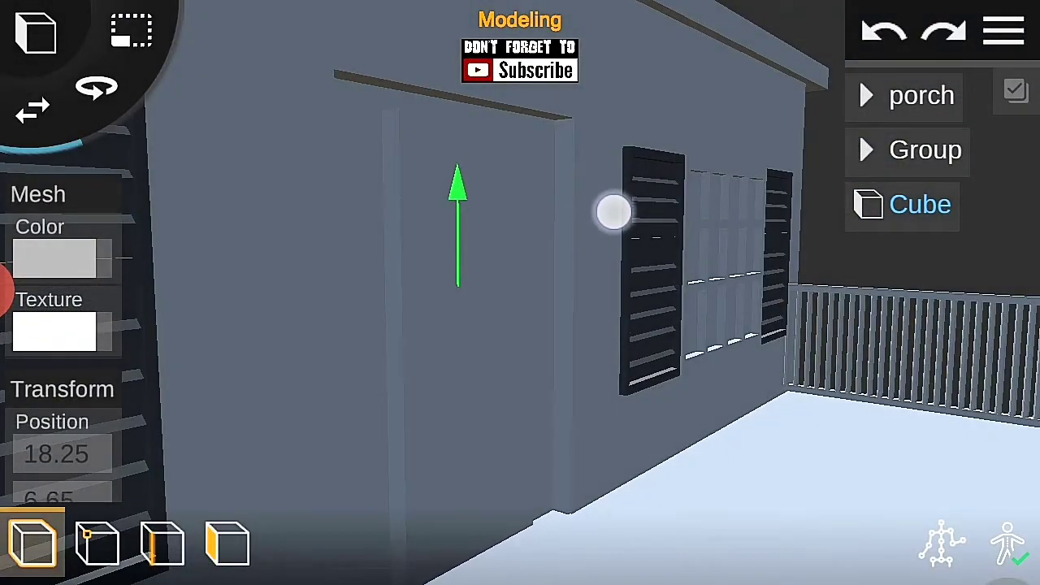
{"action": "scroll", "coordinate": [456, 288], "scroll_direction": "up", "scroll_amount": 5}
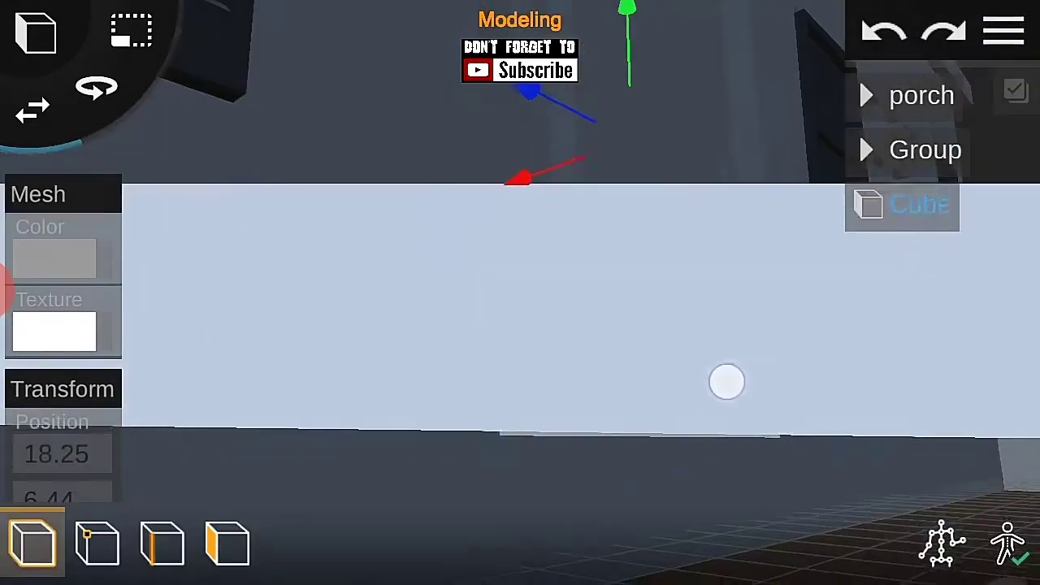
{"action": "left_click_drag", "start_coordinate": [727, 379], "coordinate": [697, 82]}
{"action": "mouse_move", "coordinate": [728, 138]}
{"action": "left_mouse_down"}
{"action": "mouse_move", "coordinate": [759, 222]}
{"action": "mouse_move", "coordinate": [678, 137]}
{"action": "mouse_move", "coordinate": [787, 302]}
{"action": "mouse_move", "coordinate": [729, 313]}
{"action": "mouse_move", "coordinate": [645, 446]}
{"action": "mouse_move", "coordinate": [711, 237]}
{"action": "mouse_move", "coordinate": [604, 136]}
{"action": "left_mouse_up"}
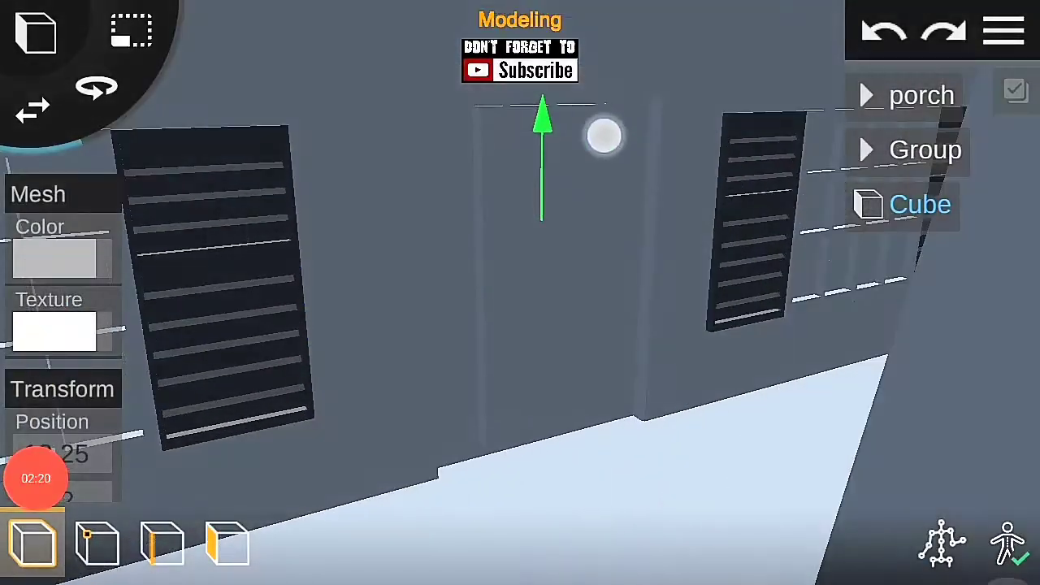
Step: In face mode, pick the doorway face between the shutters and zoom in close
{"action": "left_click", "coordinate": [227, 542]}
{"action": "mouse_move", "coordinate": [204, 260]}
{"action": "left_mouse_down"}
{"action": "mouse_move", "coordinate": [608, 247]}
{"action": "mouse_move", "coordinate": [680, 188]}
{"action": "left_mouse_up"}
{"action": "mouse_move", "coordinate": [710, 72]}
{"action": "left_mouse_down"}
{"action": "mouse_move", "coordinate": [748, 286]}
{"action": "mouse_move", "coordinate": [748, 392]}
{"action": "left_mouse_up"}
{"action": "left_click", "coordinate": [318, 543]}
{"action": "mouse_move", "coordinate": [792, 87]}
{"action": "left_mouse_down"}
{"action": "mouse_move", "coordinate": [639, 316]}
{"action": "mouse_move", "coordinate": [569, 244]}
{"action": "left_mouse_up"}
{"action": "left_click_drag", "start_coordinate": [633, 376], "coordinate": [734, 455]}
{"action": "scroll", "coordinate": [517, 342], "scroll_direction": "up", "scroll_amount": 3}
{"action": "left_click", "coordinate": [1016, 88]}
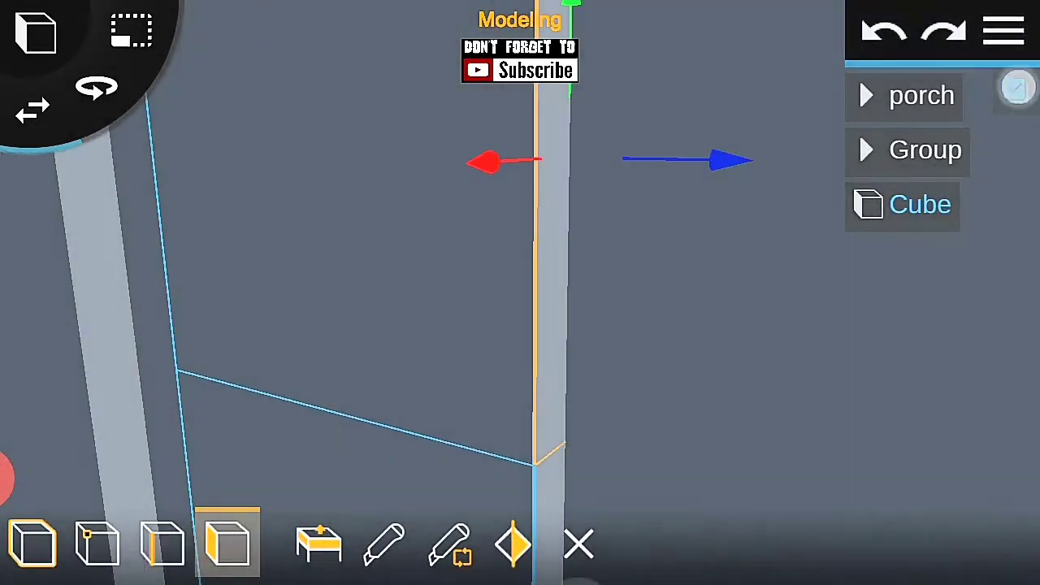
Step: Insert an edge loop across the wall beside the shutters and save the project
{"action": "mouse_move", "coordinate": [811, 274]}
{"action": "left_mouse_down"}
{"action": "mouse_move", "coordinate": [767, 435]}
{"action": "mouse_move", "coordinate": [797, 434]}
{"action": "mouse_move", "coordinate": [919, 499]}
{"action": "mouse_move", "coordinate": [785, 397]}
{"action": "mouse_move", "coordinate": [1012, 87]}
{"action": "left_mouse_up"}
{"action": "mouse_move", "coordinate": [935, 285]}
{"action": "left_mouse_down"}
{"action": "mouse_move", "coordinate": [817, 344]}
{"action": "mouse_move", "coordinate": [681, 437]}
{"action": "mouse_move", "coordinate": [322, 383]}
{"action": "mouse_move", "coordinate": [222, 278]}
{"action": "left_mouse_up"}
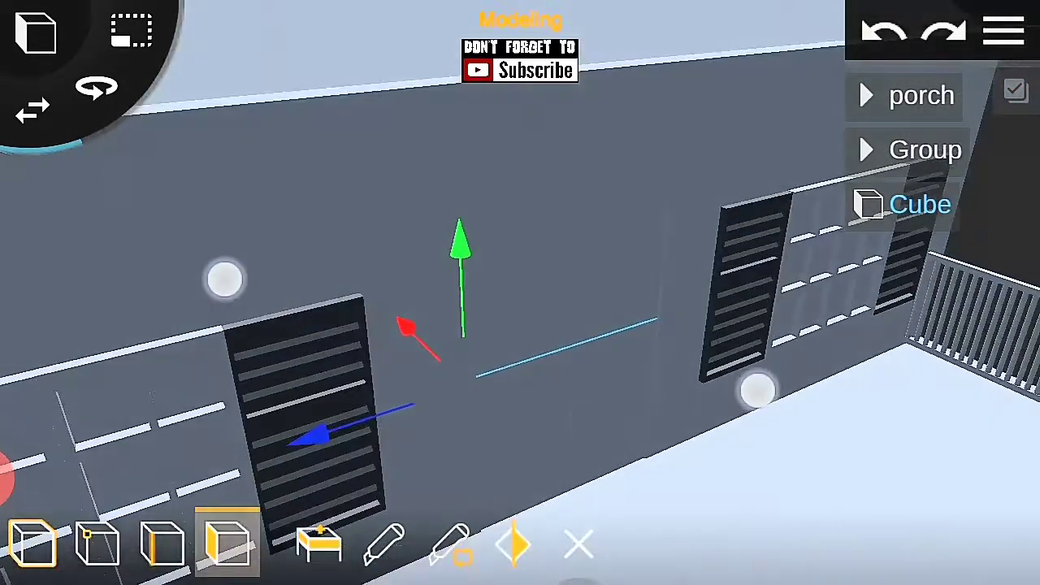
{"action": "left_click", "coordinate": [448, 543]}
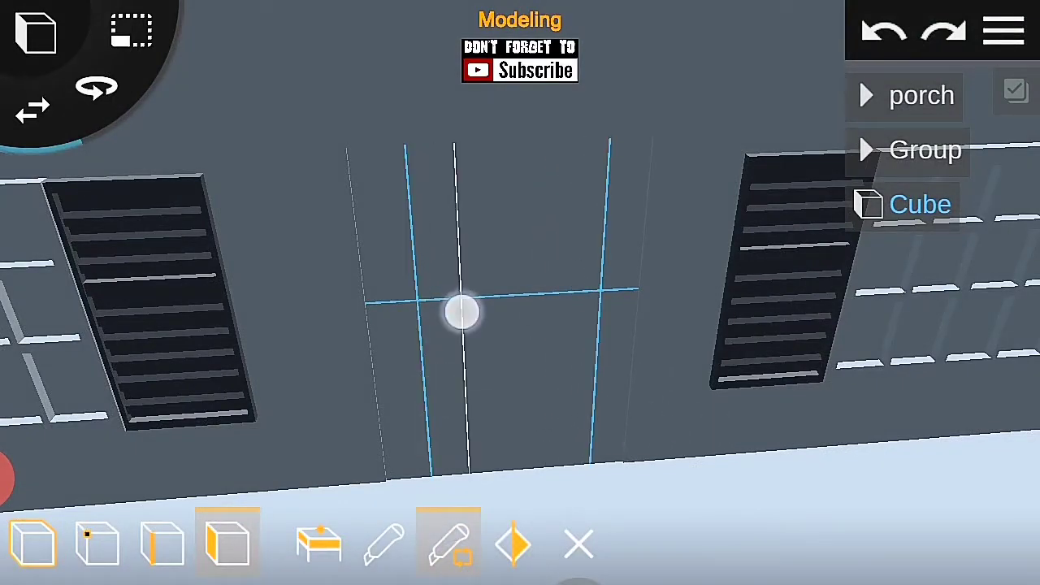
{"action": "left_click", "coordinate": [536, 420]}
{"action": "scroll", "coordinate": [494, 365], "scroll_direction": "up", "scroll_amount": 2}
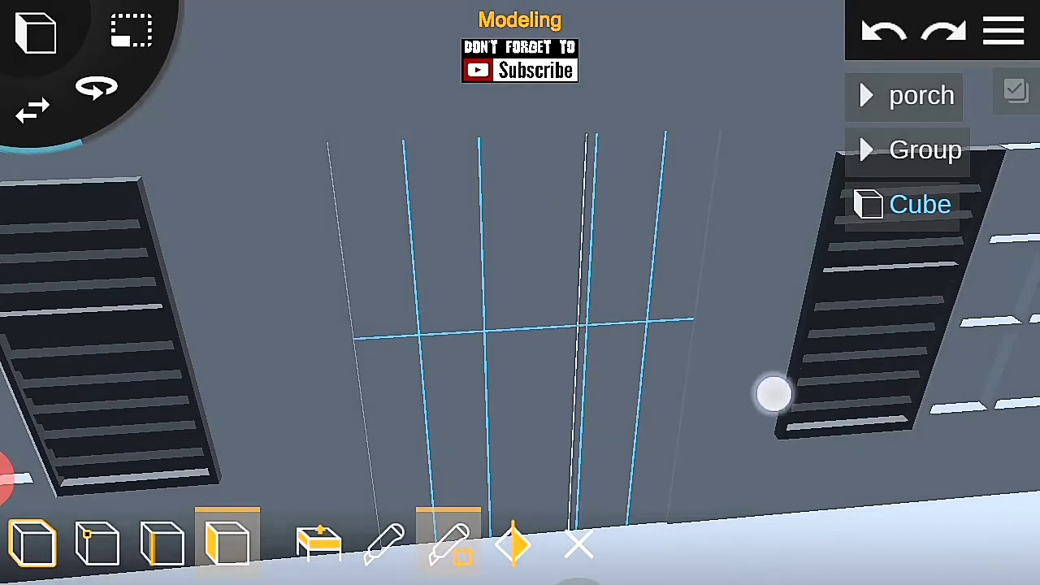
{"action": "left_click_drag", "start_coordinate": [530, 403], "coordinate": [699, 330]}
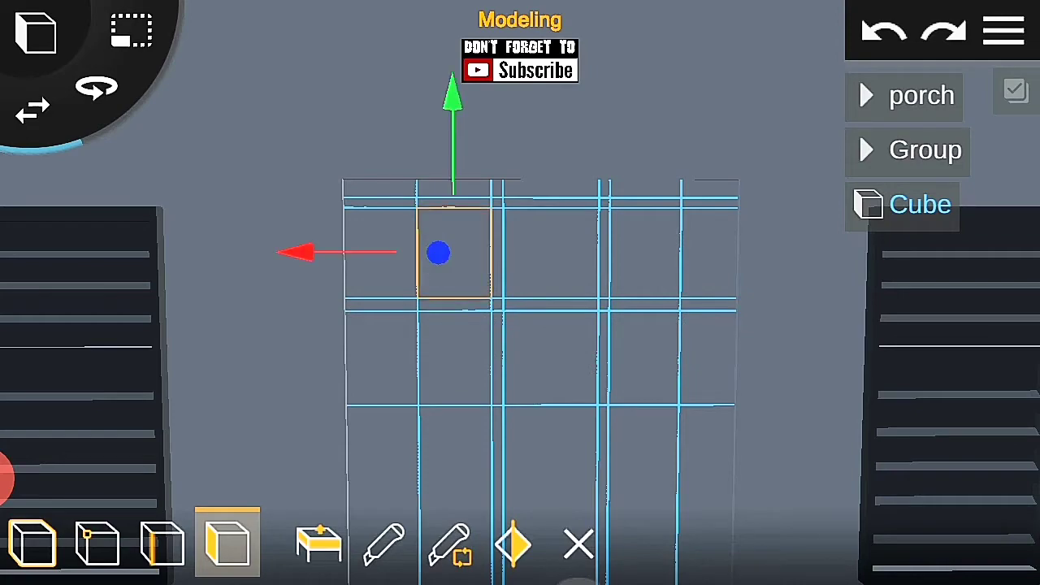
{"action": "left_click", "coordinate": [1004, 29]}
{"action": "left_click", "coordinate": [924, 267]}
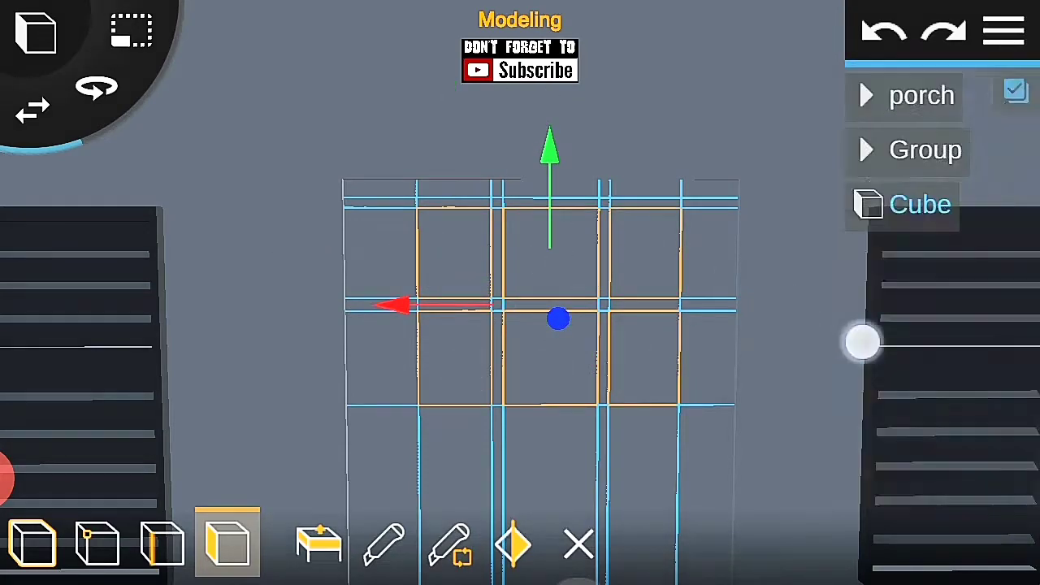
Step: Extrude the grid's pane faces, inspect the result, then undo the extrusion
{"action": "left_click_drag", "start_coordinate": [794, 318], "coordinate": [311, 544]}
{"action": "left_click", "coordinate": [318, 544]}
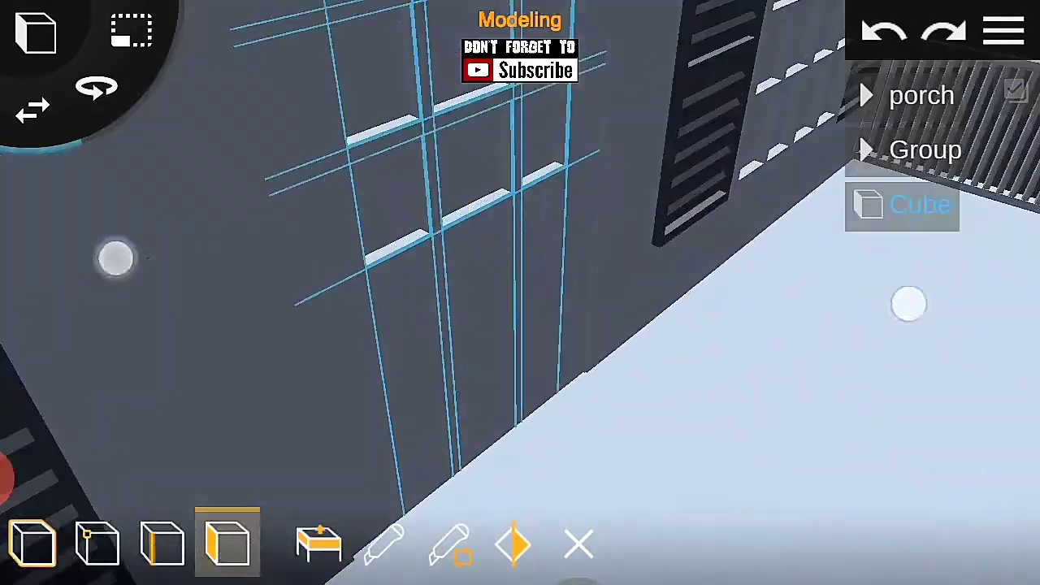
{"action": "left_click_drag", "start_coordinate": [617, 439], "coordinate": [325, 350]}
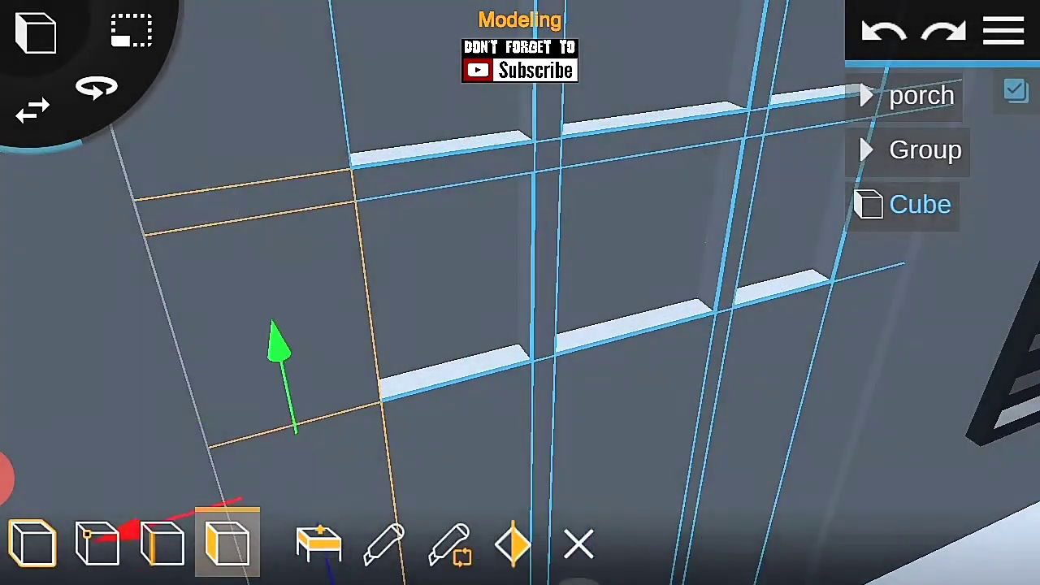
{"action": "left_click_drag", "start_coordinate": [308, 208], "coordinate": [706, 274]}
{"action": "mouse_move", "coordinate": [488, 244]}
{"action": "left_mouse_down"}
{"action": "mouse_move", "coordinate": [274, 239]}
{"action": "mouse_move", "coordinate": [455, 236]}
{"action": "left_mouse_up"}
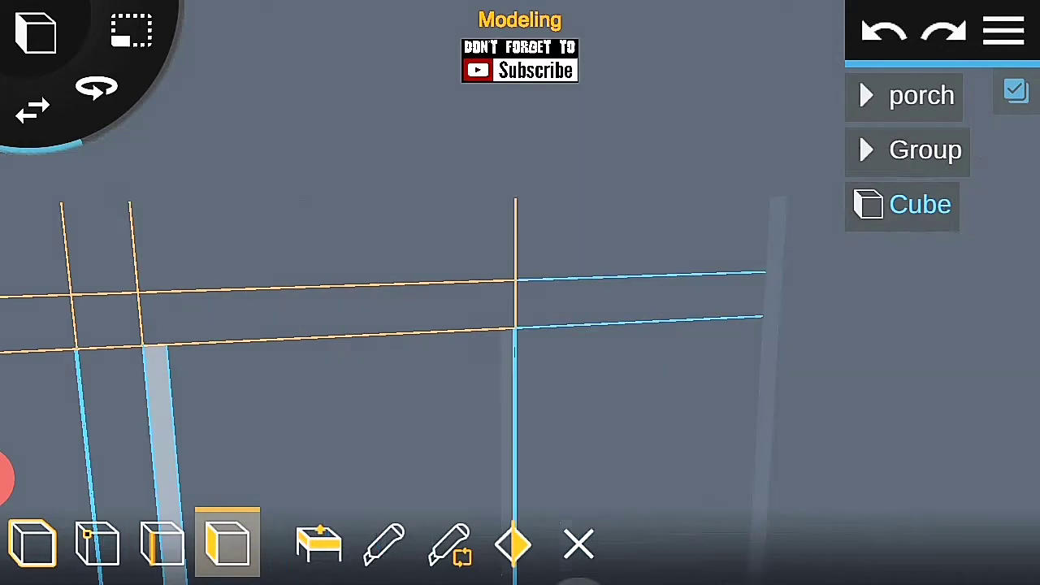
{"action": "left_click_drag", "start_coordinate": [290, 281], "coordinate": [375, 304]}
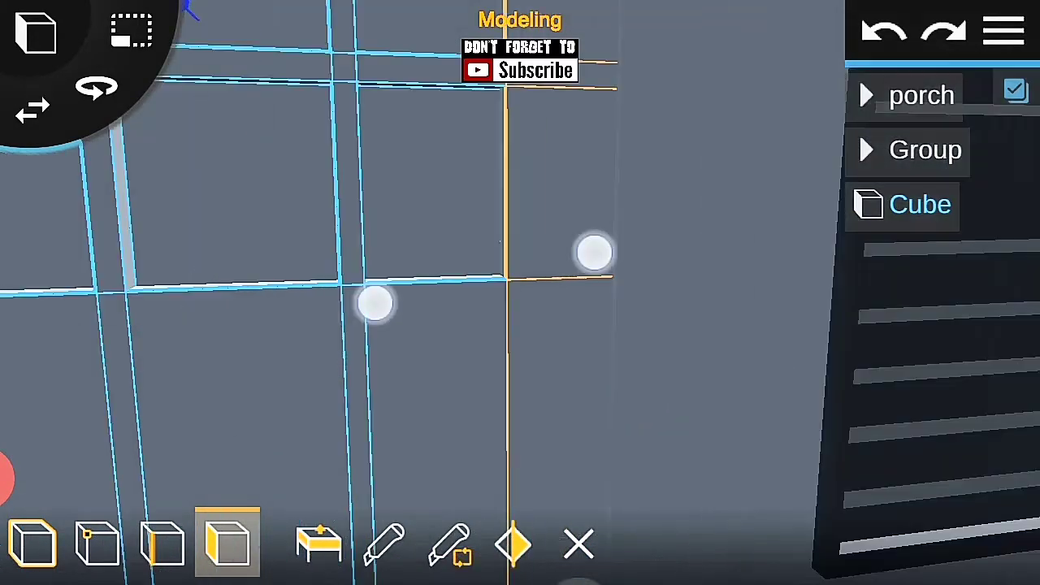
{"action": "left_click_drag", "start_coordinate": [594, 253], "coordinate": [697, 274]}
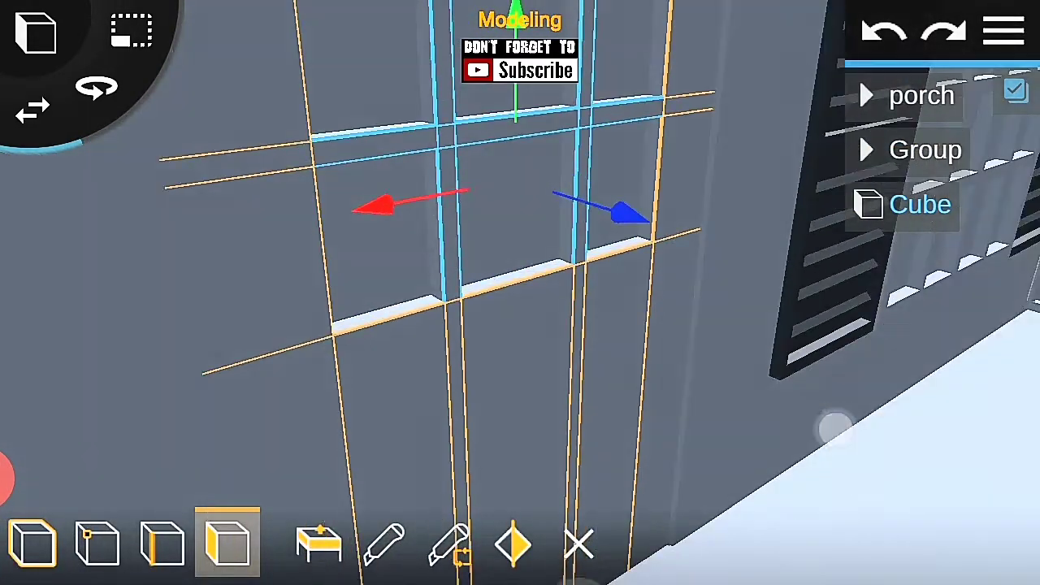
{"action": "mouse_move", "coordinate": [837, 430]}
{"action": "left_mouse_down"}
{"action": "mouse_move", "coordinate": [676, 345]}
{"action": "mouse_move", "coordinate": [659, 347]}
{"action": "mouse_move", "coordinate": [738, 396]}
{"action": "mouse_move", "coordinate": [669, 325]}
{"action": "left_mouse_up"}
{"action": "mouse_move", "coordinate": [539, 125]}
{"action": "left_mouse_down"}
{"action": "mouse_move", "coordinate": [711, 422]}
{"action": "mouse_move", "coordinate": [295, 349]}
{"action": "left_mouse_up"}
{"action": "mouse_move", "coordinate": [521, 350]}
{"action": "left_mouse_down"}
{"action": "mouse_move", "coordinate": [341, 349]}
{"action": "mouse_move", "coordinate": [488, 374]}
{"action": "left_mouse_up"}
{"action": "left_click", "coordinate": [891, 29]}
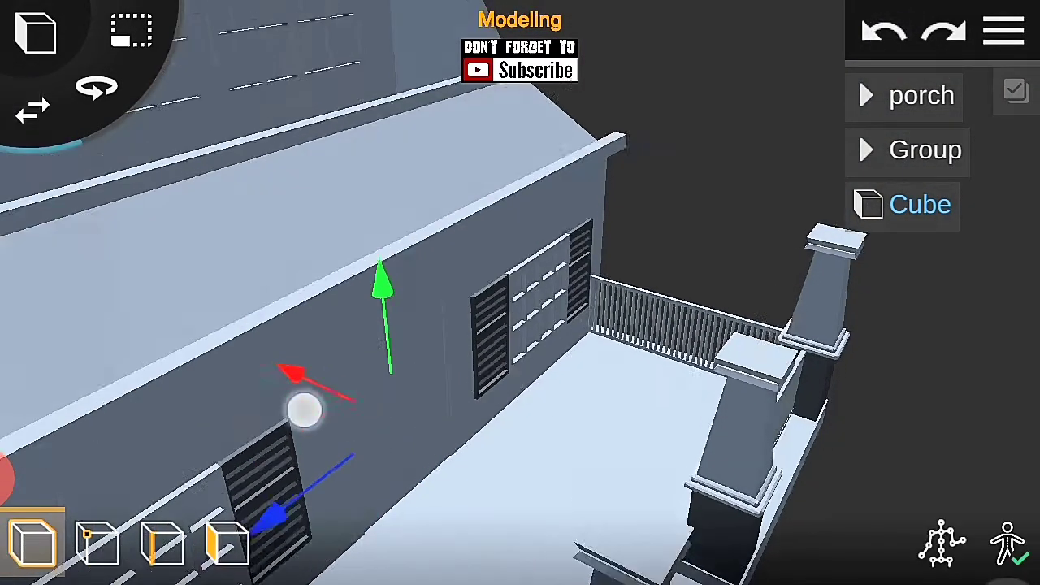
Step: Give the door box depth, face it head-on, and cut an edge loop across it
{"action": "left_click_drag", "start_coordinate": [301, 409], "coordinate": [290, 425]}
{"action": "left_click_drag", "start_coordinate": [421, 426], "coordinate": [618, 339]}
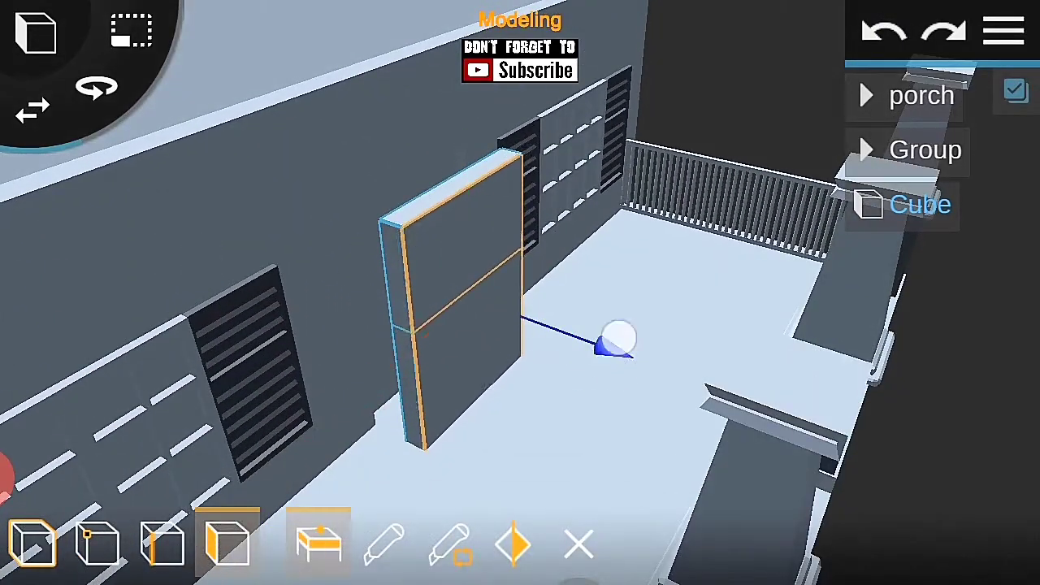
{"action": "left_click_drag", "start_coordinate": [819, 429], "coordinate": [349, 399]}
{"action": "mouse_move", "coordinate": [176, 262]}
{"action": "left_mouse_down"}
{"action": "mouse_move", "coordinate": [541, 211]}
{"action": "mouse_move", "coordinate": [684, 374]}
{"action": "mouse_move", "coordinate": [627, 439]}
{"action": "mouse_move", "coordinate": [815, 204]}
{"action": "mouse_move", "coordinate": [656, 425]}
{"action": "mouse_move", "coordinate": [602, 419]}
{"action": "left_mouse_up"}
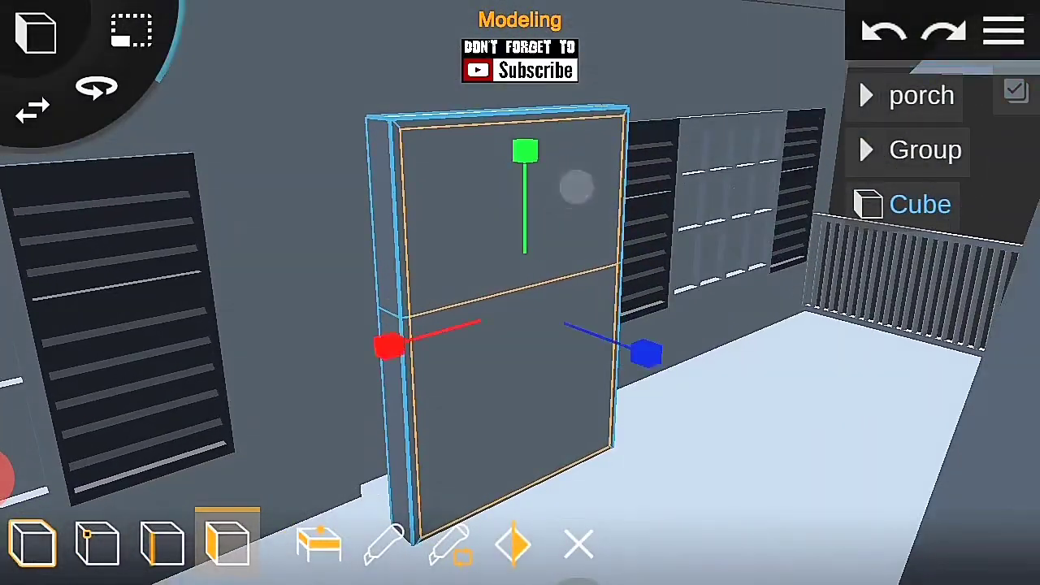
{"action": "left_click_drag", "start_coordinate": [576, 187], "coordinate": [878, 242]}
{"action": "mouse_move", "coordinate": [682, 383]}
{"action": "left_mouse_down"}
{"action": "mouse_move", "coordinate": [785, 272]}
{"action": "mouse_move", "coordinate": [602, 220]}
{"action": "mouse_move", "coordinate": [395, 386]}
{"action": "mouse_move", "coordinate": [433, 436]}
{"action": "mouse_move", "coordinate": [999, 221]}
{"action": "mouse_move", "coordinate": [786, 396]}
{"action": "mouse_move", "coordinate": [818, 257]}
{"action": "mouse_move", "coordinate": [799, 290]}
{"action": "left_mouse_up"}
{"action": "mouse_move", "coordinate": [650, 388]}
{"action": "left_mouse_down"}
{"action": "mouse_move", "coordinate": [848, 339]}
{"action": "mouse_move", "coordinate": [520, 341]}
{"action": "left_mouse_up"}
{"action": "left_click", "coordinate": [448, 541]}
{"action": "left_click", "coordinate": [700, 317]}
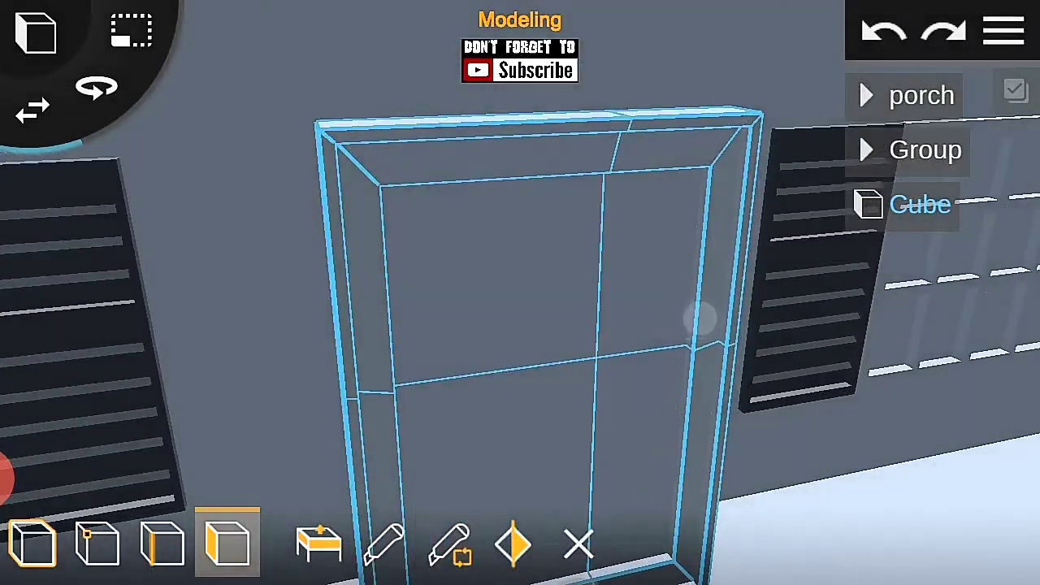
Step: Add another edge loop higher up the door and select its upper-left face
{"action": "left_click_drag", "start_coordinate": [701, 317], "coordinate": [751, 291]}
{"action": "left_click", "coordinate": [448, 541]}
{"action": "left_click", "coordinate": [431, 393]}
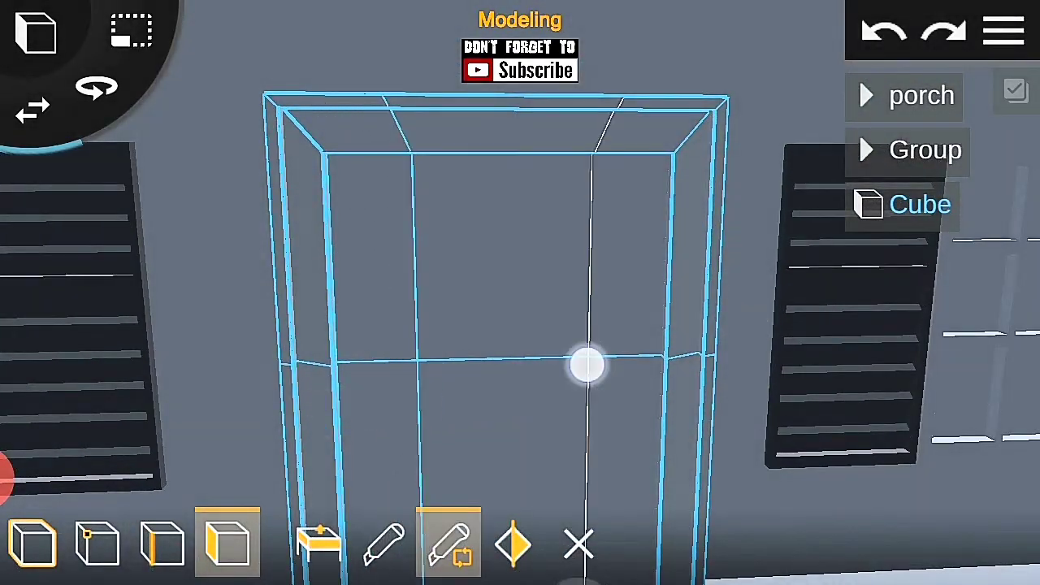
{"action": "left_click_drag", "start_coordinate": [651, 180], "coordinate": [673, 279]}
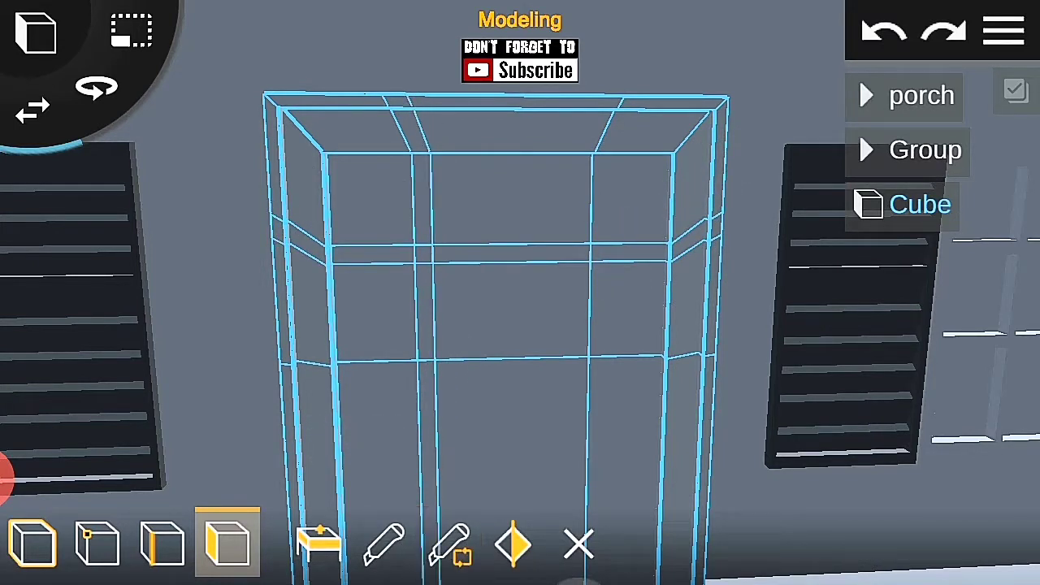
{"action": "left_click", "coordinate": [470, 242]}
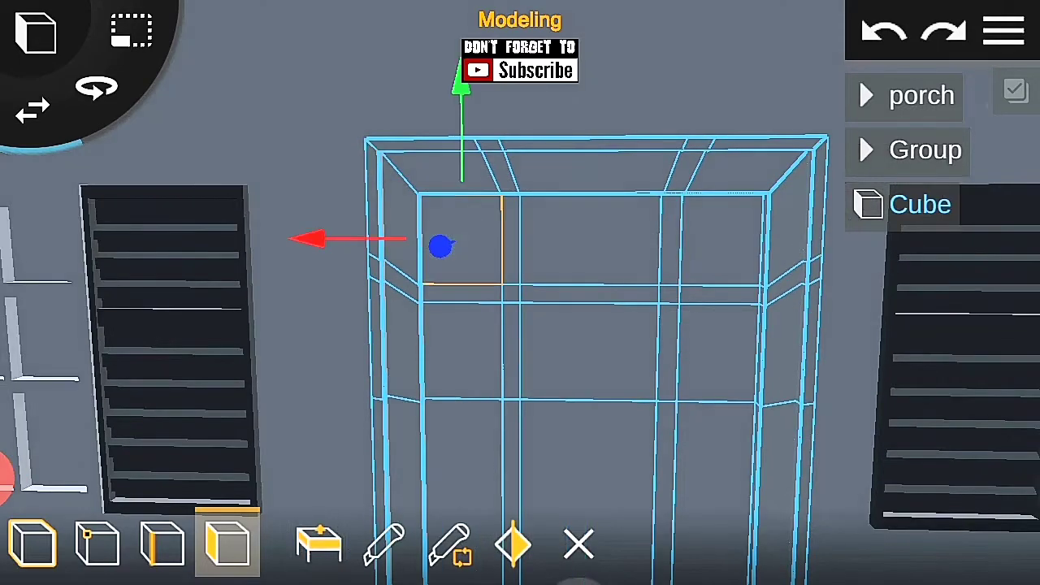
Step: Back in object mode, slide the door box along the porch wall
{"action": "left_click_drag", "start_coordinate": [804, 259], "coordinate": [809, 428]}
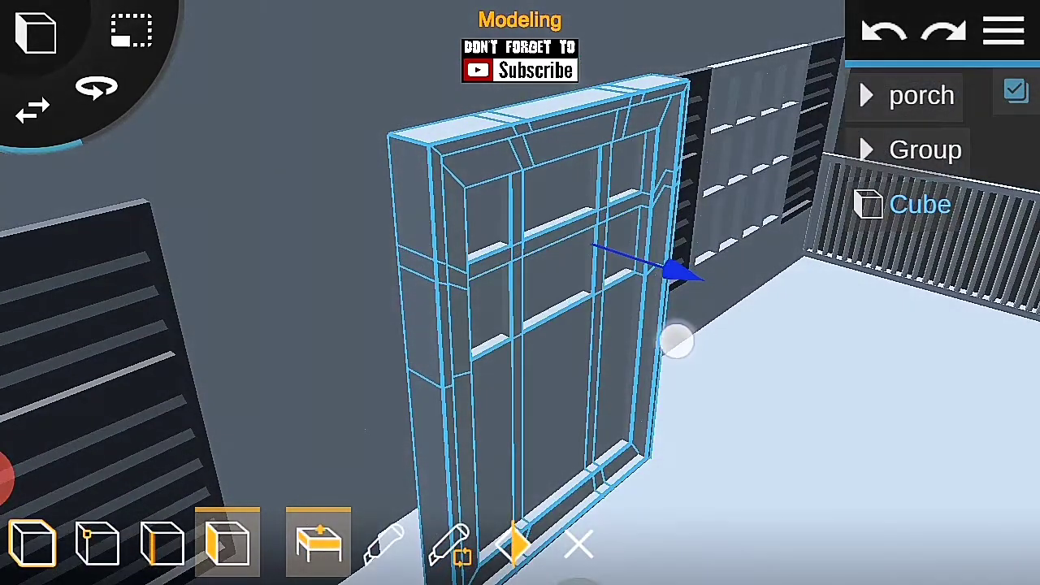
{"action": "left_click_drag", "start_coordinate": [677, 342], "coordinate": [657, 434]}
{"action": "left_click", "coordinate": [33, 540]}
{"action": "left_click_drag", "start_coordinate": [859, 272], "coordinate": [813, 244]}
{"action": "left_click_drag", "start_coordinate": [255, 290], "coordinate": [299, 363]}
{"action": "left_click_drag", "start_coordinate": [689, 293], "coordinate": [569, 342]}
{"action": "mouse_move", "coordinate": [382, 418]}
{"action": "left_mouse_down"}
{"action": "mouse_move", "coordinate": [237, 365]}
{"action": "mouse_move", "coordinate": [128, 216]}
{"action": "mouse_move", "coordinate": [284, 269]}
{"action": "mouse_move", "coordinate": [276, 265]}
{"action": "left_mouse_up"}
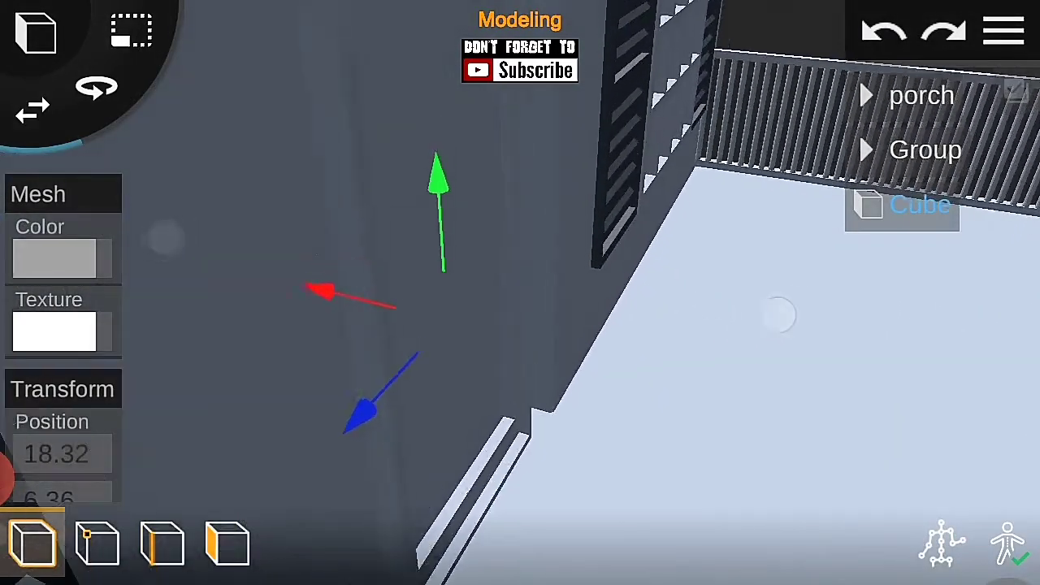
{"action": "mouse_move", "coordinate": [777, 313]}
{"action": "left_mouse_down"}
{"action": "mouse_move", "coordinate": [792, 374]}
{"action": "mouse_move", "coordinate": [800, 309]}
{"action": "mouse_move", "coordinate": [606, 444]}
{"action": "mouse_move", "coordinate": [750, 418]}
{"action": "mouse_move", "coordinate": [638, 390]}
{"action": "mouse_move", "coordinate": [747, 417]}
{"action": "mouse_move", "coordinate": [750, 371]}
{"action": "mouse_move", "coordinate": [820, 369]}
{"action": "left_mouse_up"}
Step: Select the door's vertical frame faces and extrude them
{"action": "left_click", "coordinate": [228, 543]}
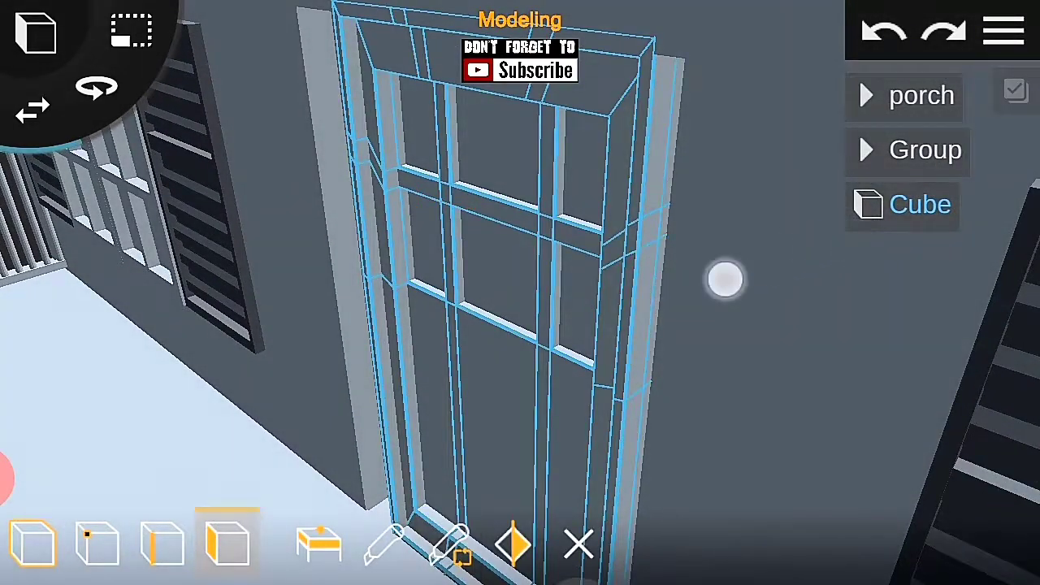
{"action": "left_click_drag", "start_coordinate": [756, 244], "coordinate": [730, 169]}
{"action": "left_click_drag", "start_coordinate": [760, 291], "coordinate": [804, 325]}
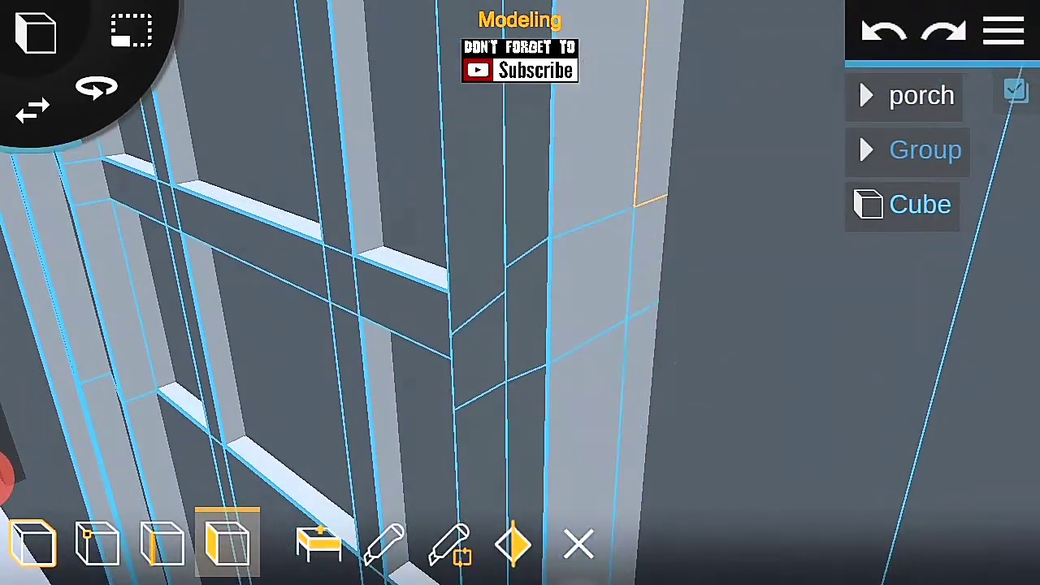
{"action": "mouse_move", "coordinate": [651, 352]}
{"action": "left_mouse_down"}
{"action": "mouse_move", "coordinate": [802, 246]}
{"action": "mouse_move", "coordinate": [681, 306]}
{"action": "left_mouse_up"}
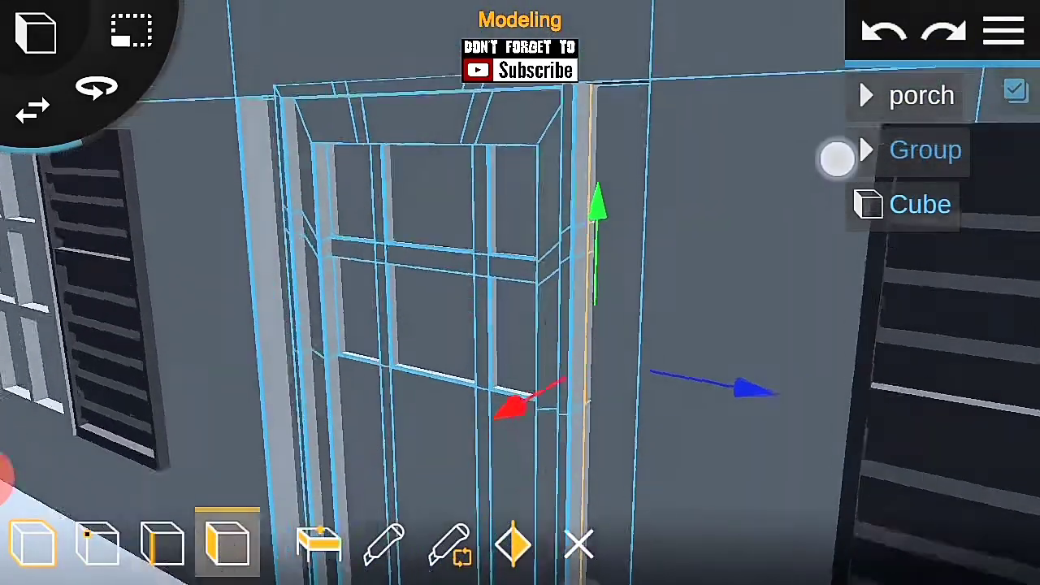
{"action": "left_click", "coordinate": [305, 550]}
{"action": "mouse_move", "coordinate": [813, 398]}
{"action": "left_mouse_down"}
{"action": "mouse_move", "coordinate": [1003, 235]}
{"action": "mouse_move", "coordinate": [722, 339]}
{"action": "mouse_move", "coordinate": [342, 271]}
{"action": "mouse_move", "coordinate": [216, 311]}
{"action": "left_mouse_up"}
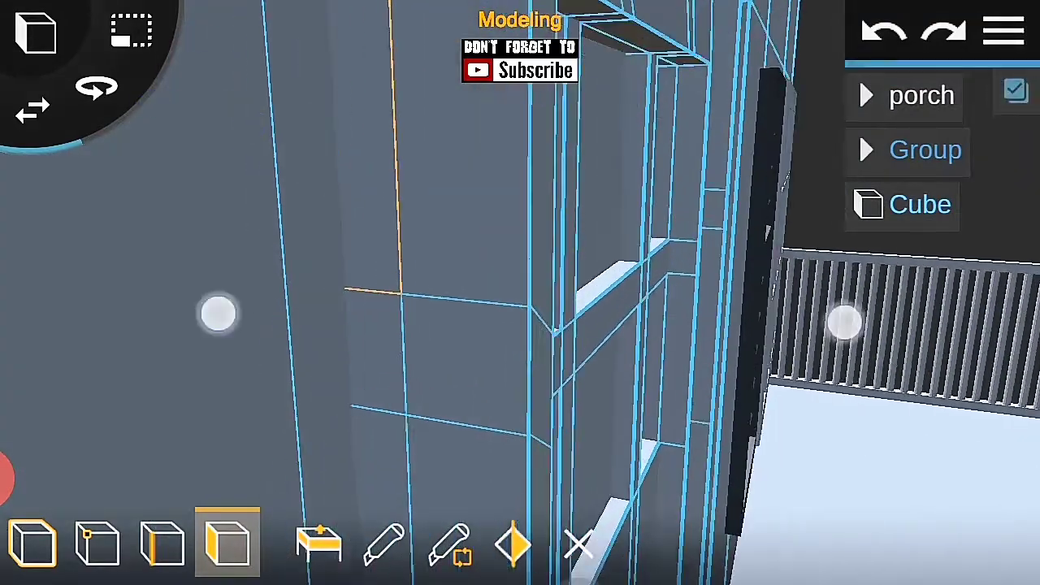
{"action": "mouse_move", "coordinate": [200, 249]}
{"action": "left_mouse_down"}
{"action": "mouse_move", "coordinate": [328, 332]}
{"action": "mouse_move", "coordinate": [227, 325]}
{"action": "mouse_move", "coordinate": [216, 244]}
{"action": "left_mouse_up"}
{"action": "left_click", "coordinate": [319, 543]}
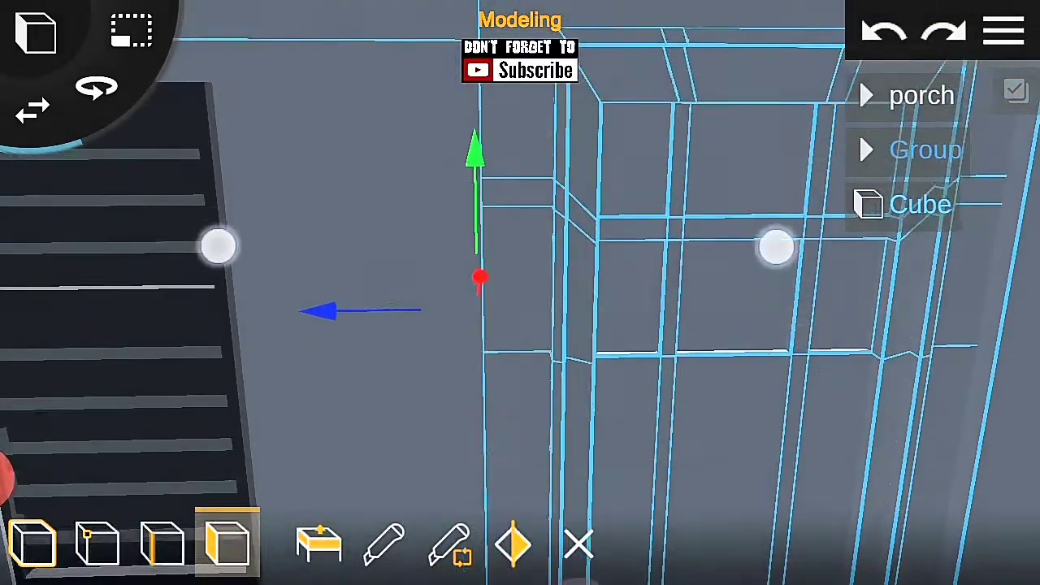
Step: Insert an edge loop on the door frame and select one of its edges
{"action": "left_click", "coordinate": [448, 543]}
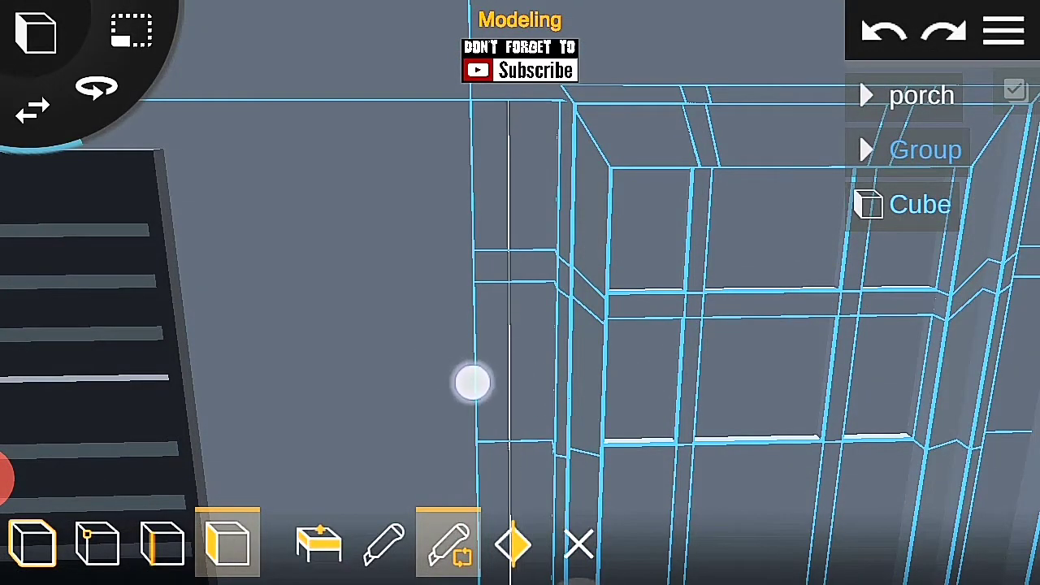
{"action": "left_click_drag", "start_coordinate": [630, 366], "coordinate": [755, 371]}
{"action": "left_click_drag", "start_coordinate": [283, 300], "coordinate": [163, 309]}
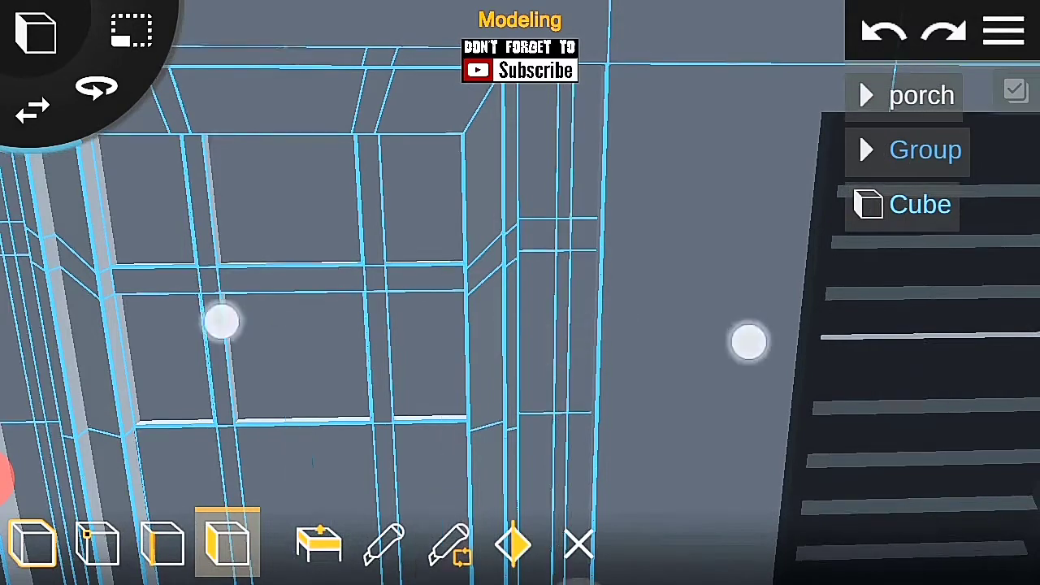
{"action": "left_click_drag", "start_coordinate": [748, 342], "coordinate": [554, 216]}
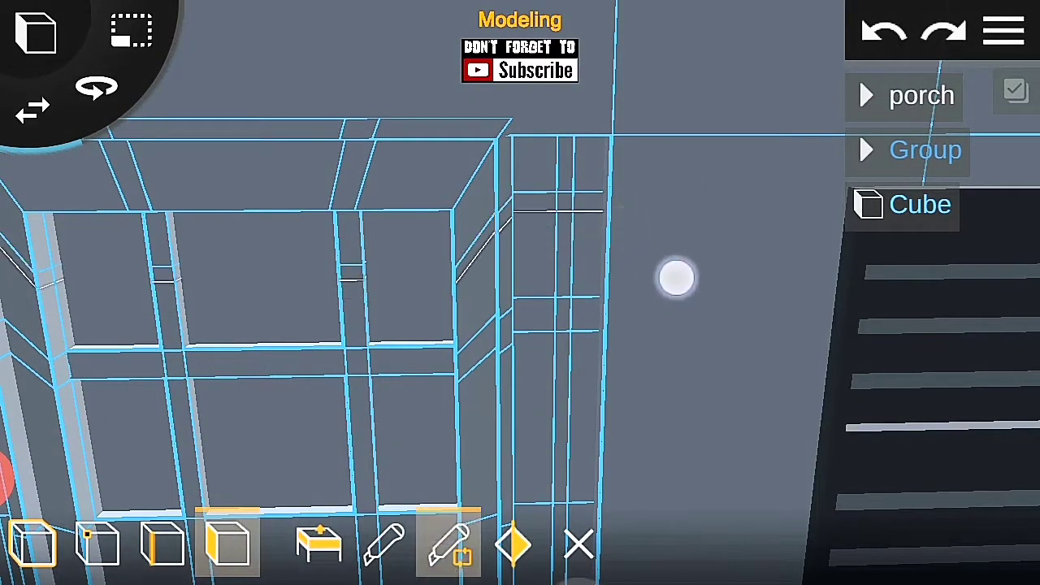
{"action": "left_click", "coordinate": [162, 543]}
{"action": "mouse_move", "coordinate": [715, 333]}
{"action": "left_mouse_down"}
{"action": "mouse_move", "coordinate": [769, 335]}
{"action": "mouse_move", "coordinate": [817, 376]}
{"action": "left_mouse_up"}
{"action": "left_click", "coordinate": [330, 258]}
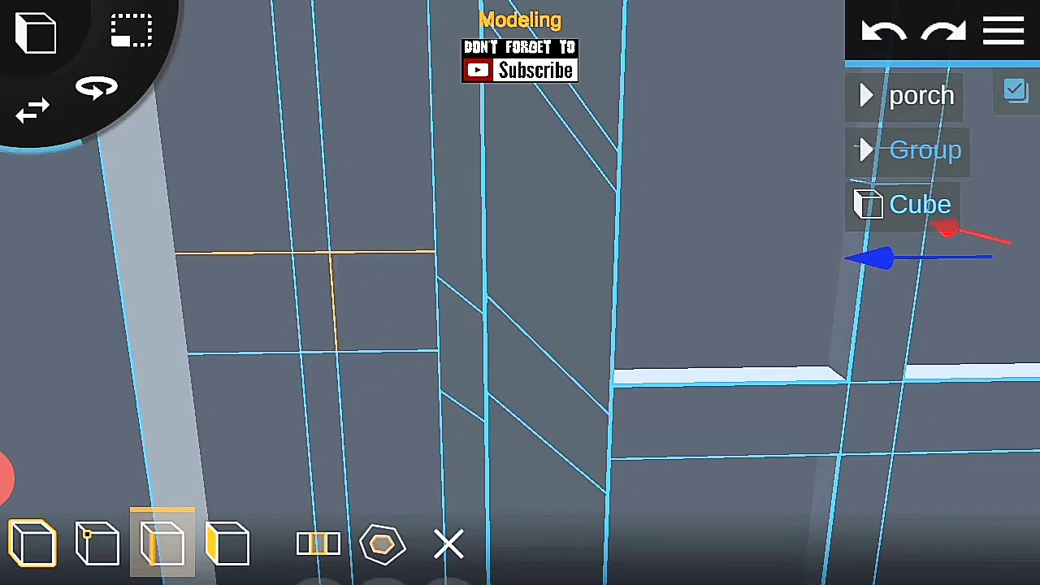
{"action": "left_click_drag", "start_coordinate": [782, 371], "coordinate": [815, 134]}
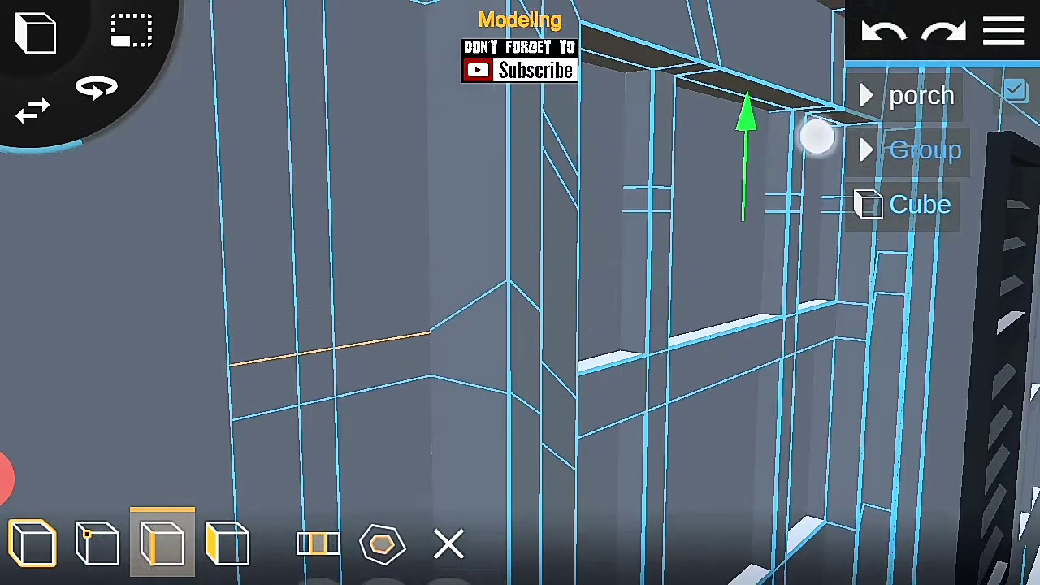
{"action": "left_click_drag", "start_coordinate": [704, 434], "coordinate": [627, 483]}
Step: Select the upper frame face, review the door between the shutters, then deselect it
{"action": "left_click", "coordinate": [228, 543]}
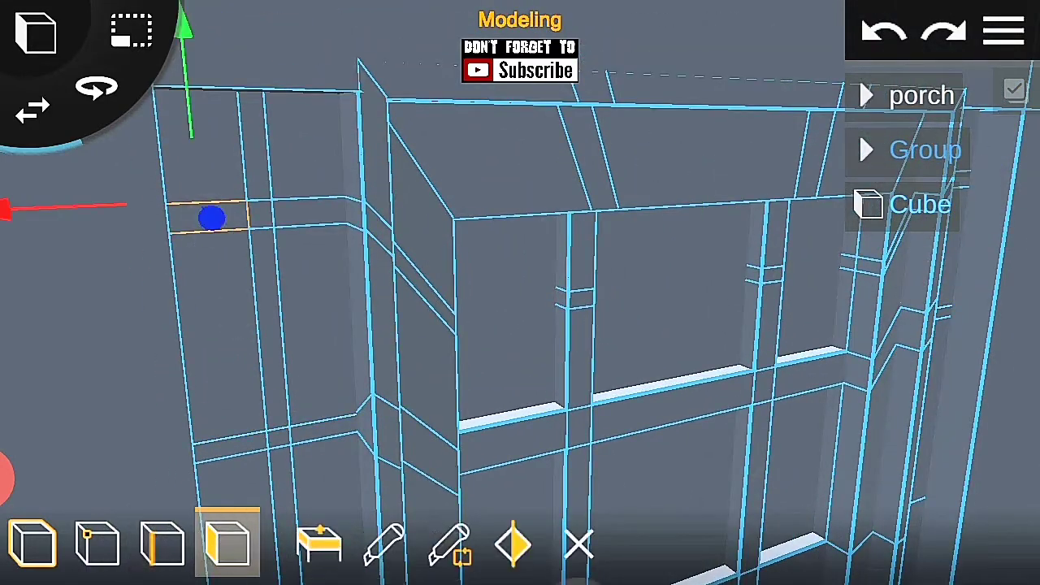
{"action": "left_click", "coordinate": [1008, 29]}
{"action": "left_click", "coordinate": [252, 147]}
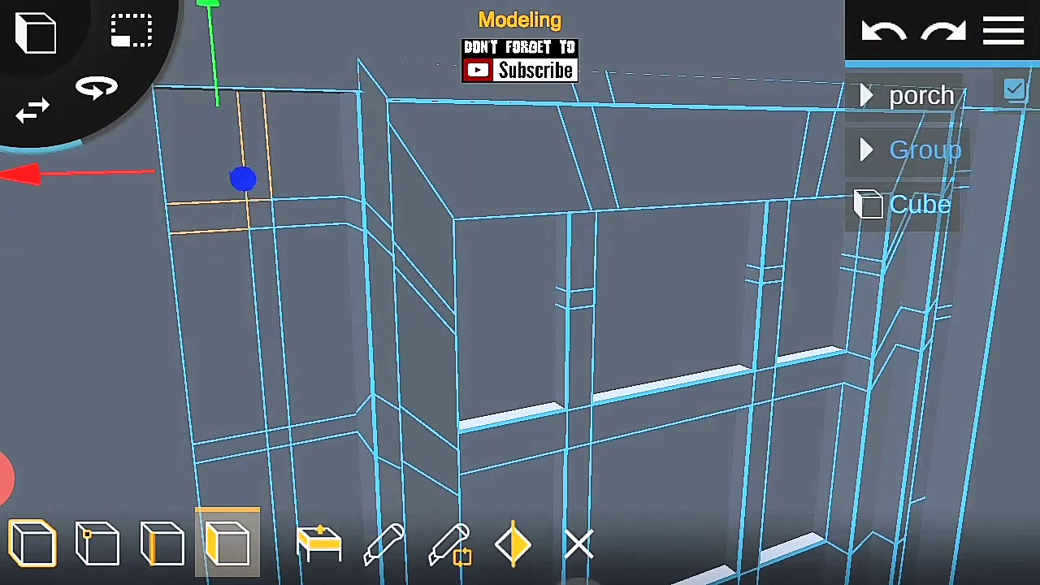
{"action": "left_click_drag", "start_coordinate": [801, 281], "coordinate": [732, 309]}
{"action": "mouse_move", "coordinate": [623, 325]}
{"action": "left_mouse_down"}
{"action": "mouse_move", "coordinate": [722, 381]}
{"action": "mouse_move", "coordinate": [894, 443]}
{"action": "left_mouse_up"}
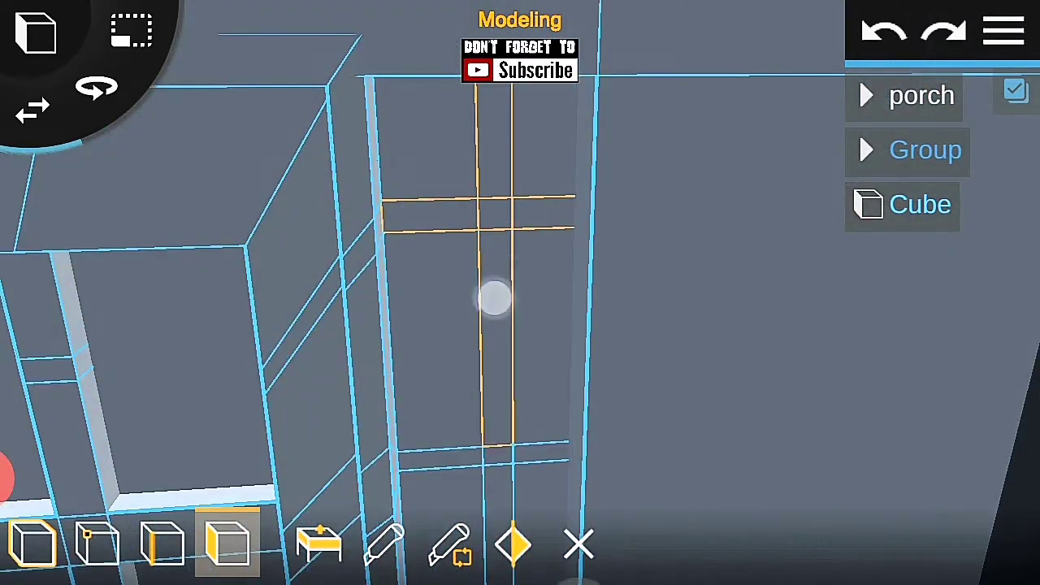
{"action": "left_click_drag", "start_coordinate": [495, 299], "coordinate": [468, 383]}
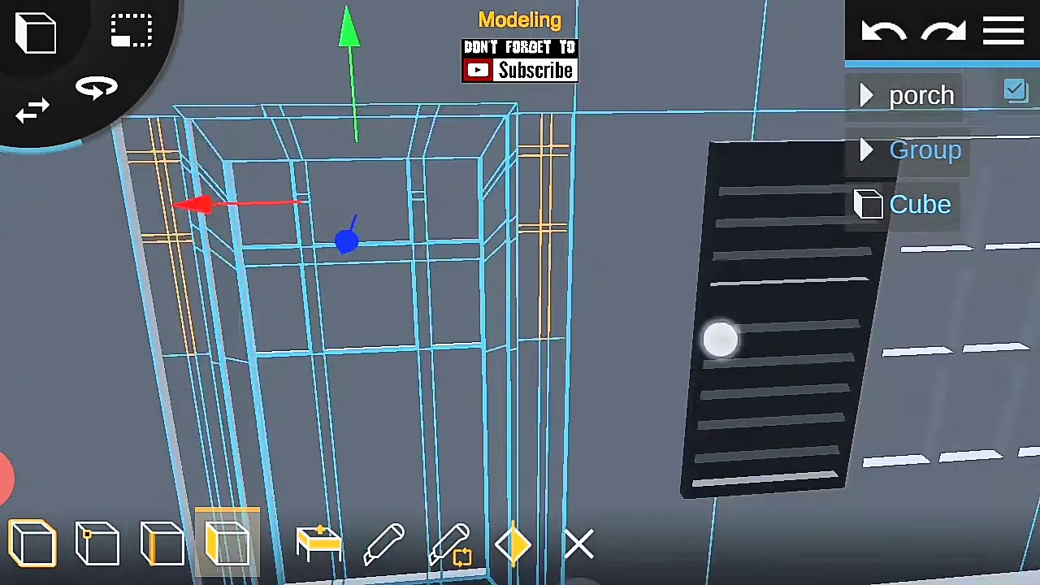
{"action": "mouse_move", "coordinate": [720, 339]}
{"action": "left_mouse_down"}
{"action": "mouse_move", "coordinate": [778, 420]}
{"action": "mouse_move", "coordinate": [634, 293]}
{"action": "left_mouse_up"}
{"action": "scroll", "coordinate": [514, 313], "scroll_direction": "up", "scroll_amount": 5}
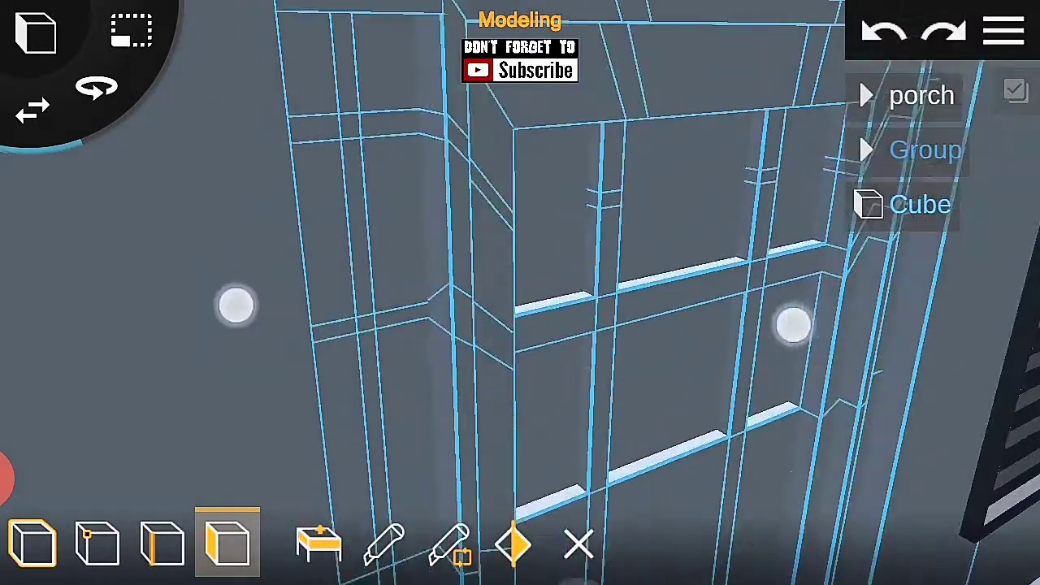
{"action": "left_click_drag", "start_coordinate": [396, 97], "coordinate": [350, 163]}
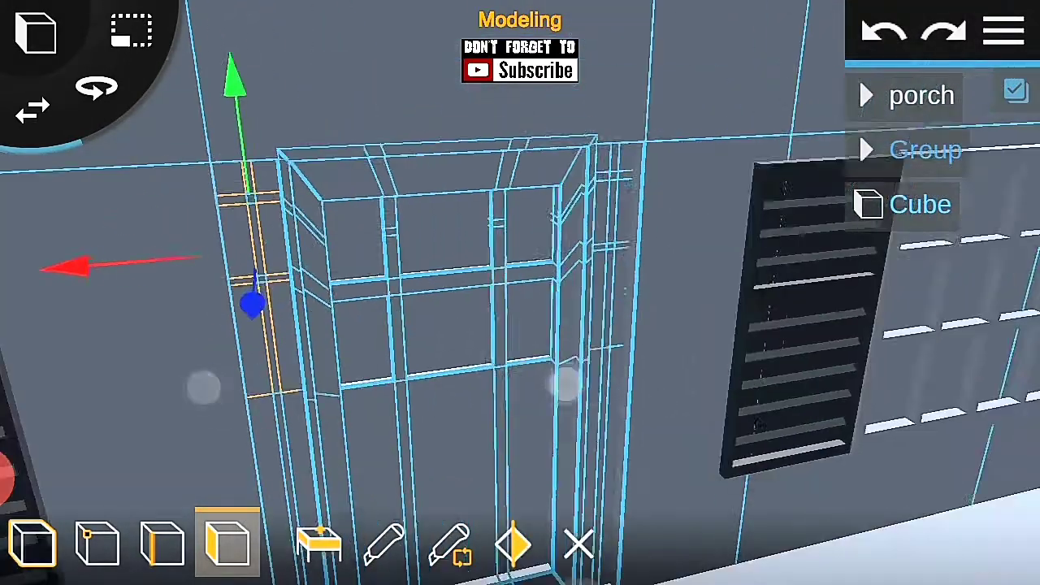
{"action": "scroll", "coordinate": [537, 349], "scroll_direction": "up", "scroll_amount": 5}
{"action": "scroll", "coordinate": [528, 325], "scroll_direction": "down", "scroll_amount": 5}
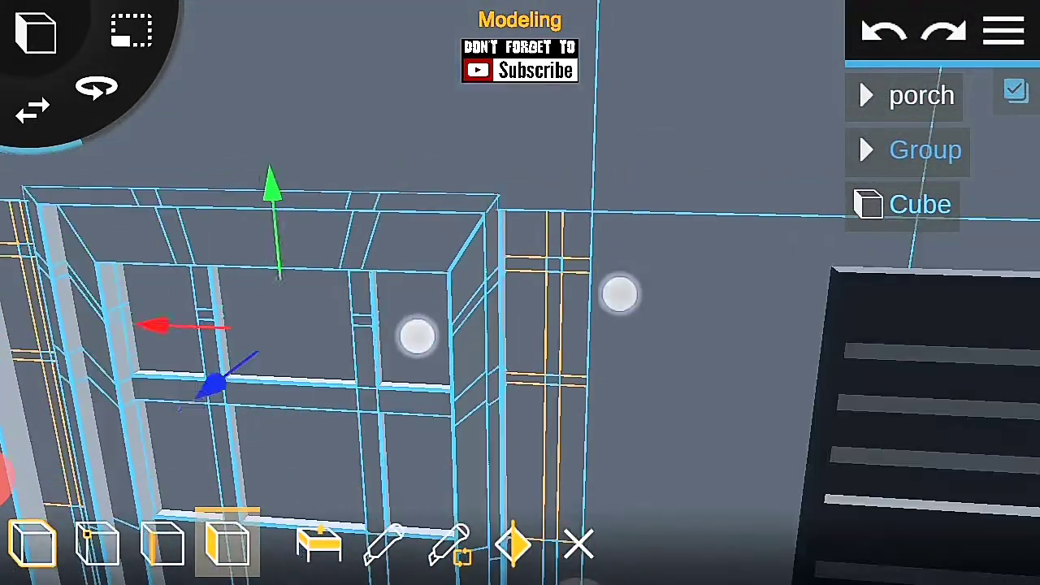
{"action": "left_click_drag", "start_coordinate": [801, 290], "coordinate": [605, 282]}
{"action": "scroll", "coordinate": [481, 367], "scroll_direction": "down", "scroll_amount": 5}
{"action": "left_click", "coordinate": [764, 123]}
{"action": "scroll", "coordinate": [453, 351], "scroll_direction": "up", "scroll_amount": 5}
{"action": "scroll", "coordinate": [453, 352], "scroll_direction": "down", "scroll_amount": 5}
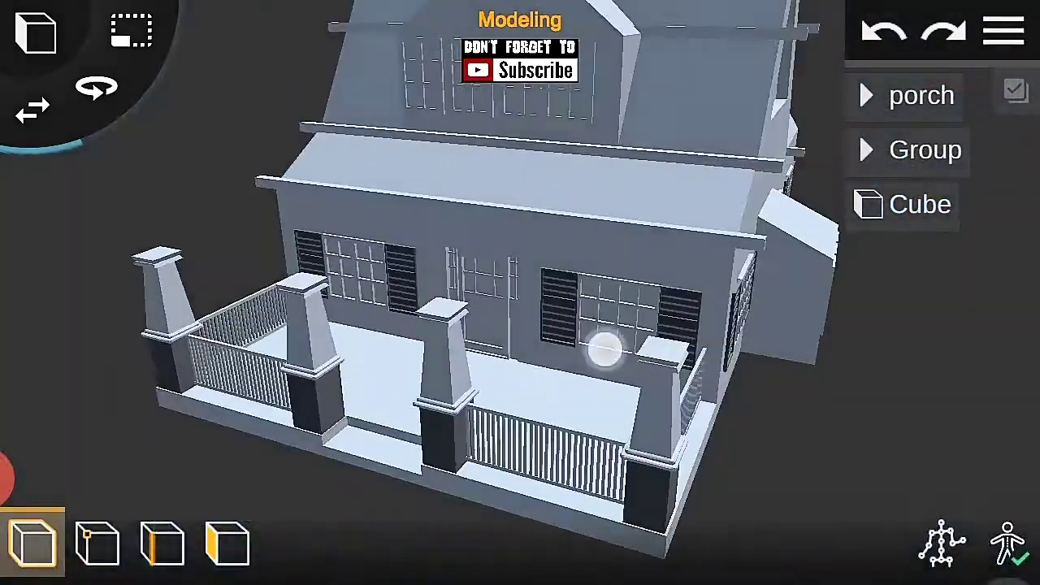
Step: Rename the Cube object to 'door' and reselect it in the scene
{"action": "left_click", "coordinate": [1004, 31]}
{"action": "scroll", "coordinate": [676, 383], "scroll_direction": "down", "scroll_amount": 3}
{"action": "left_click", "coordinate": [927, 204]}
{"action": "left_click", "coordinate": [362, 467]}
{"action": "left_click", "coordinate": [279, 279]}
{"action": "key", "text": "BackSpace"}
{"action": "key", "text": "BackSpace"}
{"action": "key", "text": "BackSpace"}
{"action": "type", "text": "do"}
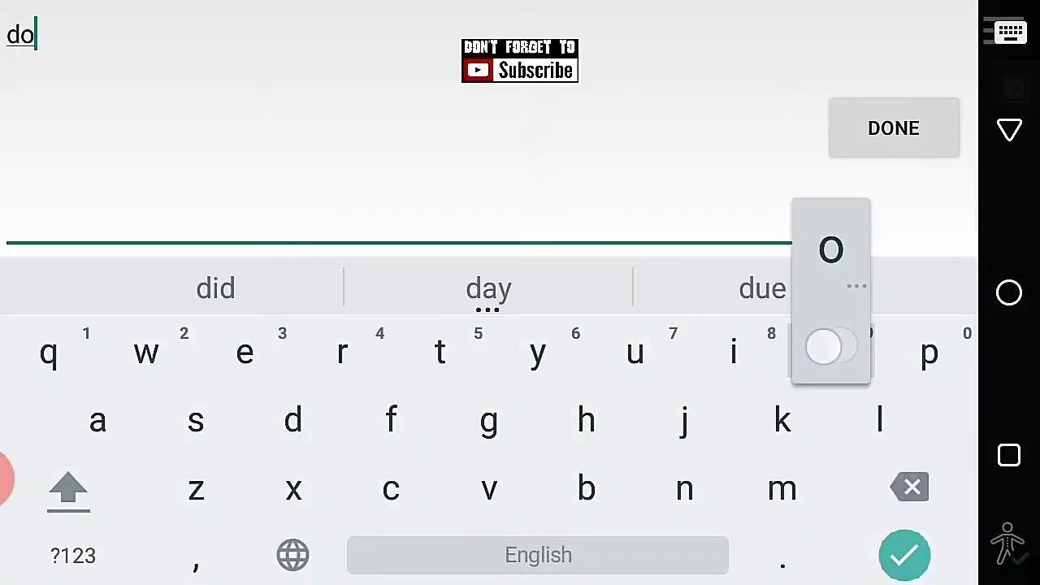
{"action": "type", "text": "or"}
{"action": "left_click", "coordinate": [905, 555]}
{"action": "left_click", "coordinate": [1004, 31]}
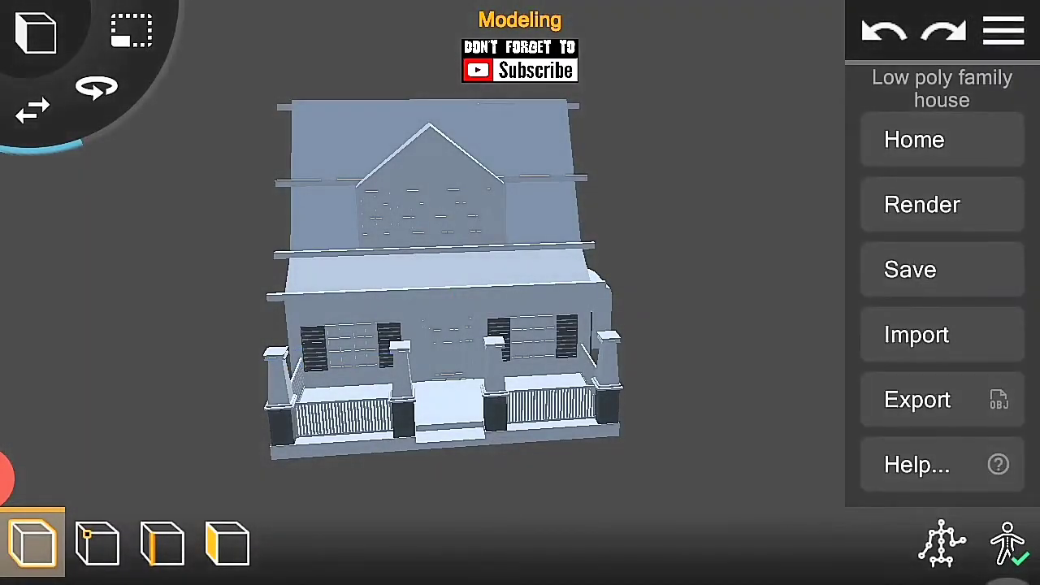
{"action": "left_click_drag", "start_coordinate": [753, 343], "coordinate": [873, 353]}
{"action": "left_click", "coordinate": [441, 480]}
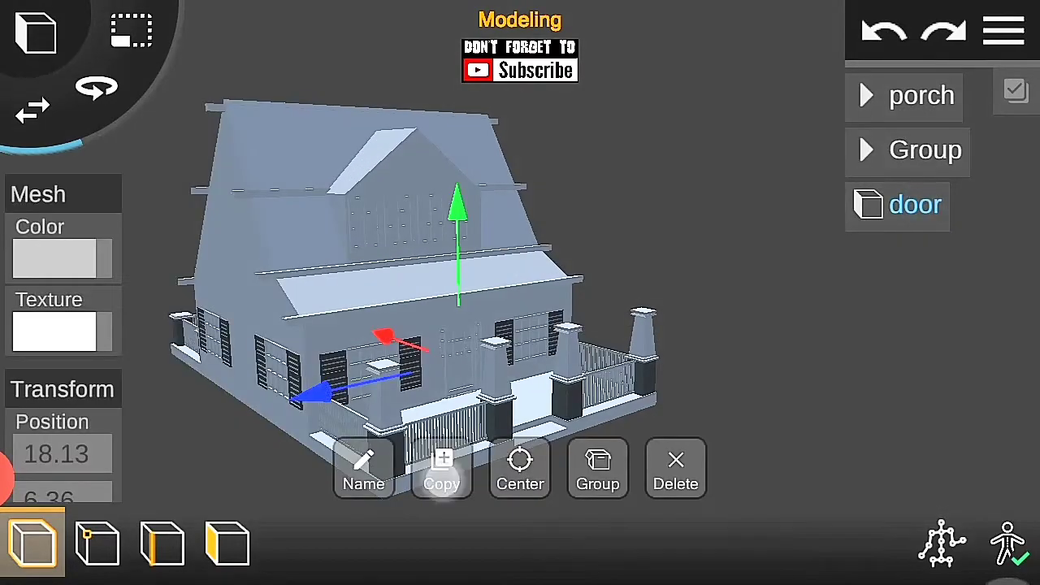
Step: Move the door copy to the side porch wall and set its Y rotation to 90 degrees
{"action": "left_click_drag", "start_coordinate": [383, 334], "coordinate": [192, 442]}
{"action": "left_click_drag", "start_coordinate": [309, 327], "coordinate": [276, 386]}
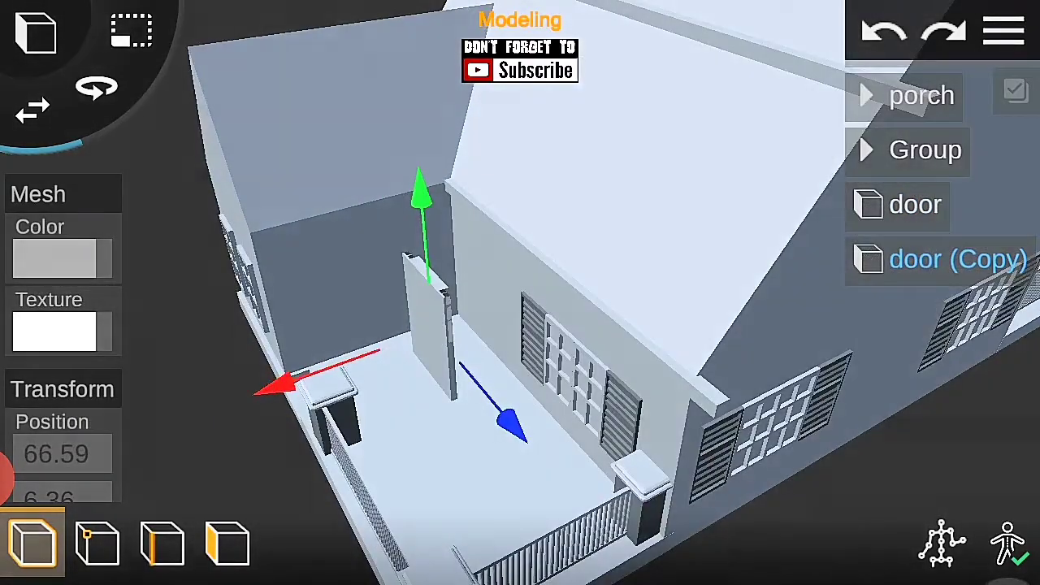
{"action": "left_click_drag", "start_coordinate": [62, 407], "coordinate": [62, 203]}
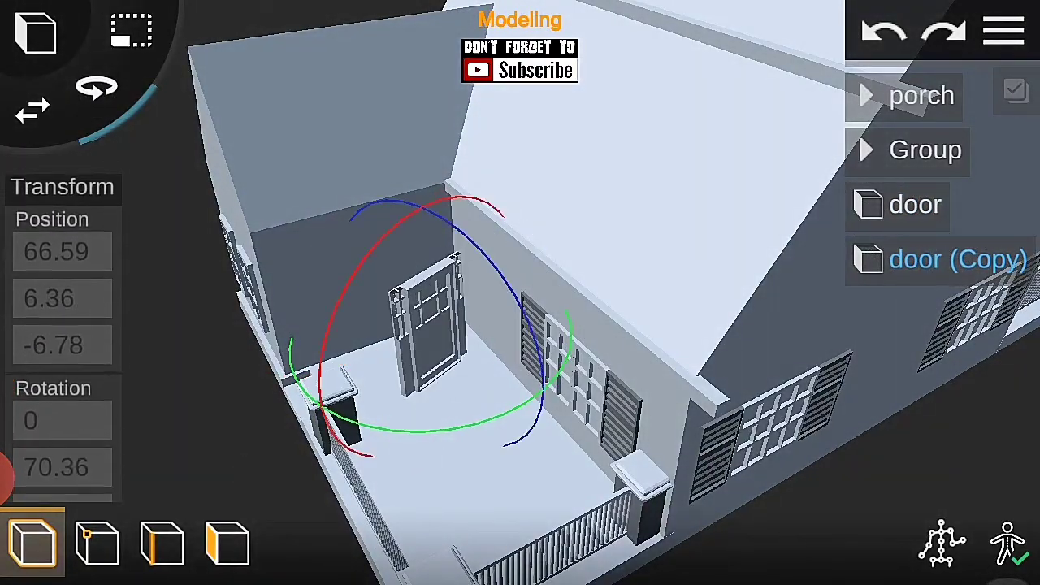
{"action": "left_click", "coordinate": [51, 471]}
{"action": "key", "text": "BackSpace"}
{"action": "key", "text": "BackSpace"}
{"action": "key", "text": "BackSpace"}
{"action": "type", "text": "90"}
{"action": "left_click", "coordinate": [802, 552]}
Step: Push the door copy back to Z -13.79 and nudge it flush against the side wall
{"action": "left_click_drag", "start_coordinate": [813, 390], "coordinate": [911, 390]}
{"action": "mouse_move", "coordinate": [406, 476]}
{"action": "left_mouse_down"}
{"action": "mouse_move", "coordinate": [169, 378]}
{"action": "mouse_move", "coordinate": [167, 388]}
{"action": "mouse_move", "coordinate": [312, 431]}
{"action": "left_mouse_up"}
{"action": "left_click_drag", "start_coordinate": [813, 319], "coordinate": [797, 268]}
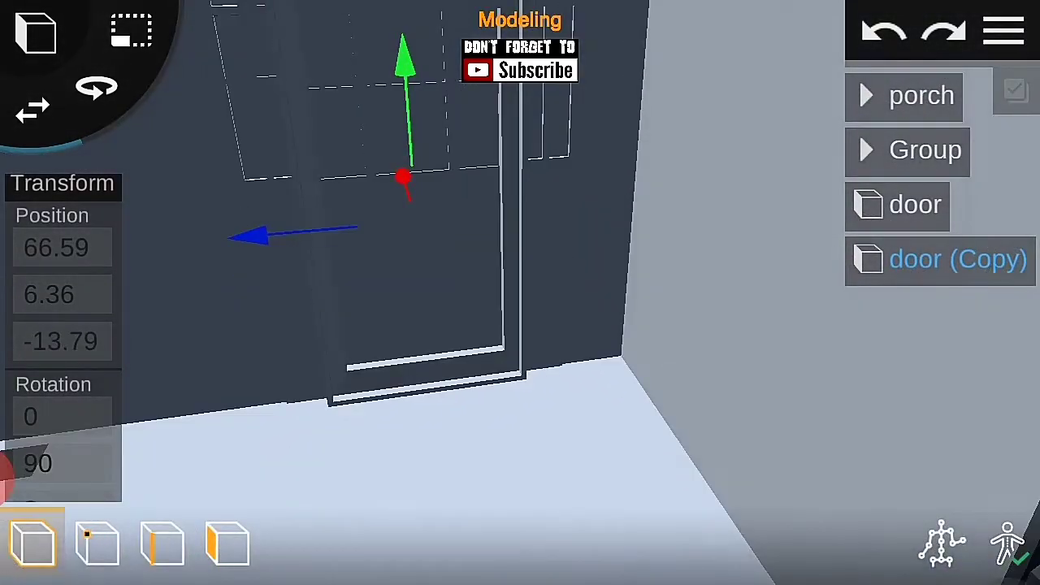
{"action": "left_click_drag", "start_coordinate": [288, 279], "coordinate": [378, 399]}
{"action": "mouse_move", "coordinate": [694, 336]}
{"action": "left_mouse_down"}
{"action": "mouse_move", "coordinate": [895, 340]}
{"action": "mouse_move", "coordinate": [569, 341]}
{"action": "left_mouse_up"}
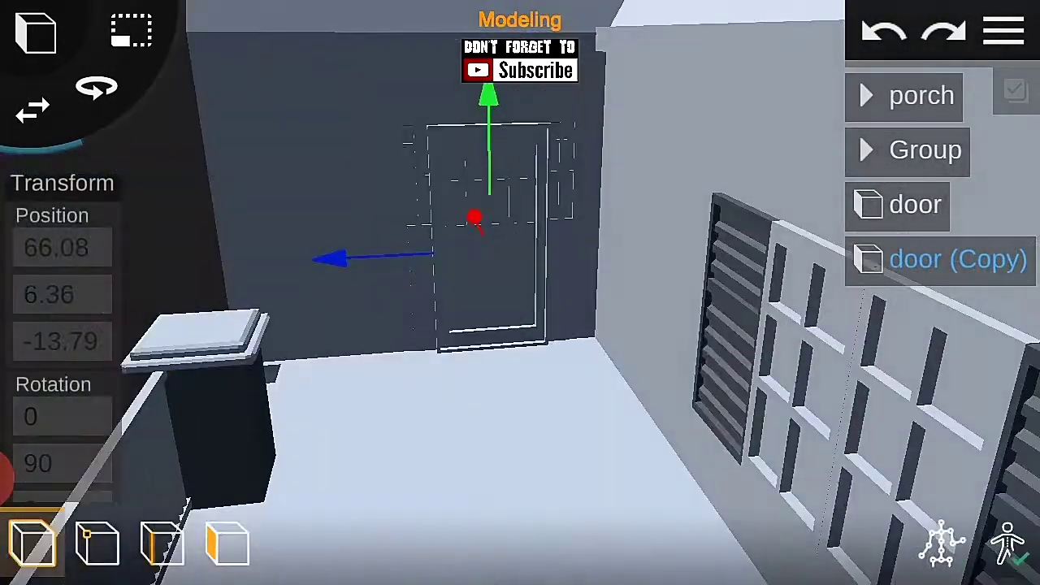
{"action": "left_click", "coordinate": [228, 543]}
{"action": "left_click", "coordinate": [488, 325]}
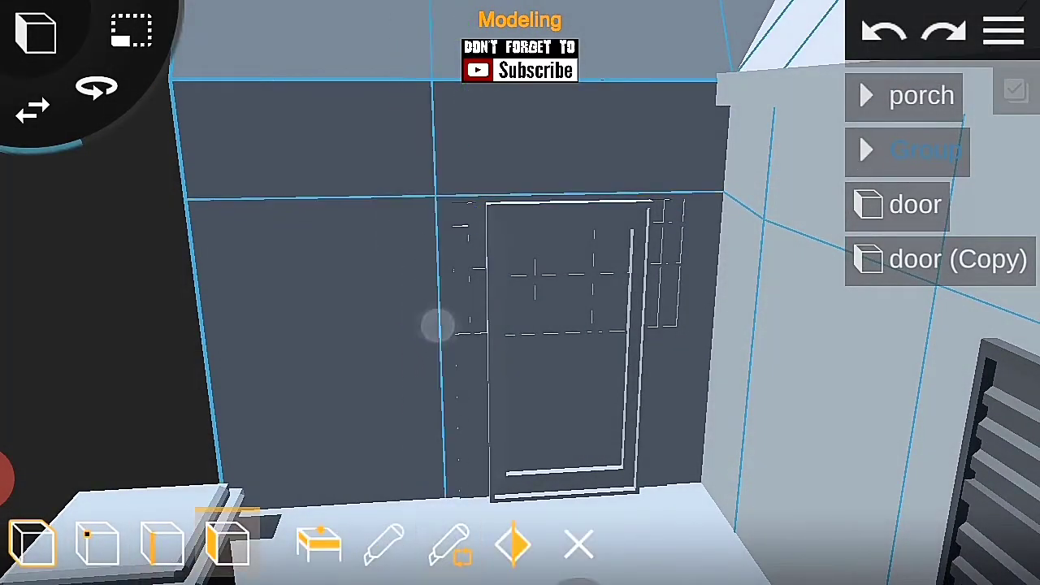
Step: Reselect the door copy and fine-tune its position against the wall
{"action": "mouse_move", "coordinate": [691, 292]}
{"action": "left_mouse_down"}
{"action": "mouse_move", "coordinate": [803, 330]}
{"action": "mouse_move", "coordinate": [738, 183]}
{"action": "mouse_move", "coordinate": [827, 338]}
{"action": "mouse_move", "coordinate": [682, 434]}
{"action": "left_mouse_up"}
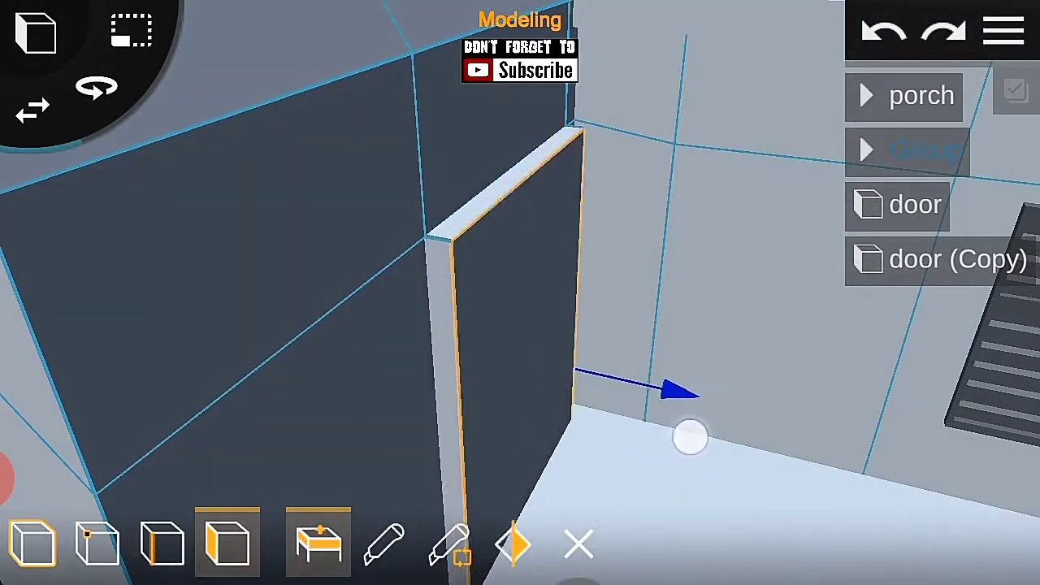
{"action": "left_click", "coordinate": [29, 565]}
{"action": "left_click", "coordinate": [620, 425]}
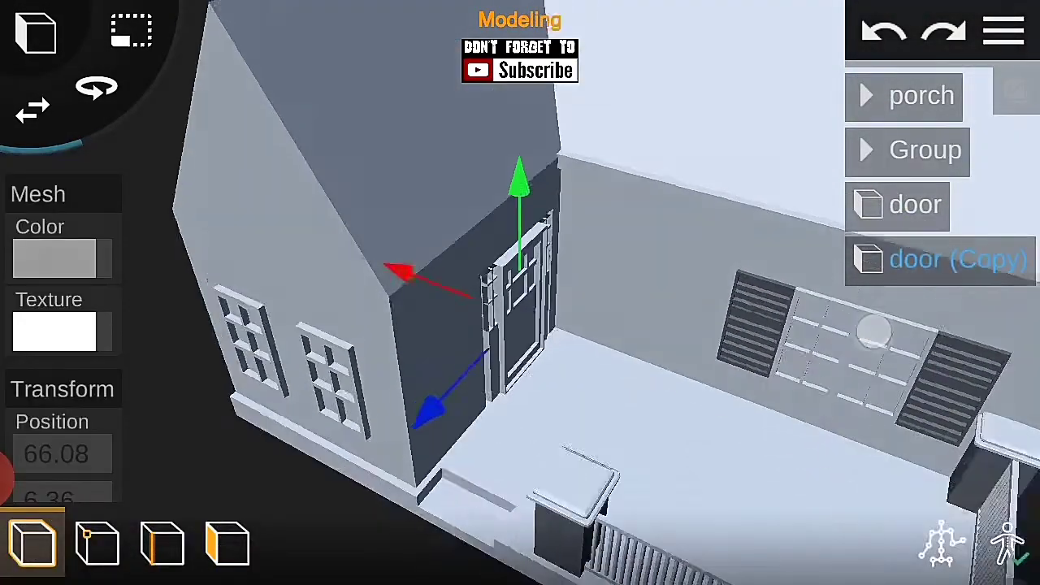
{"action": "mouse_move", "coordinate": [873, 333]}
{"action": "left_mouse_down"}
{"action": "mouse_move", "coordinate": [414, 366]}
{"action": "mouse_move", "coordinate": [341, 383]}
{"action": "left_mouse_up"}
{"action": "mouse_move", "coordinate": [569, 341]}
{"action": "left_mouse_down"}
{"action": "mouse_move", "coordinate": [660, 320]}
{"action": "mouse_move", "coordinate": [804, 388]}
{"action": "mouse_move", "coordinate": [977, 418]}
{"action": "left_mouse_up"}
{"action": "left_click_drag", "start_coordinate": [423, 378], "coordinate": [401, 383]}
{"action": "left_click_drag", "start_coordinate": [813, 394], "coordinate": [808, 411]}
{"action": "mouse_move", "coordinate": [390, 431]}
{"action": "left_mouse_down"}
{"action": "mouse_move", "coordinate": [378, 442]}
{"action": "mouse_move", "coordinate": [376, 474]}
{"action": "left_mouse_up"}
{"action": "left_click_drag", "start_coordinate": [808, 411], "coordinate": [753, 378]}
{"action": "mouse_move", "coordinate": [358, 423]}
{"action": "left_mouse_down"}
{"action": "mouse_move", "coordinate": [362, 431]}
{"action": "mouse_move", "coordinate": [358, 338]}
{"action": "mouse_move", "coordinate": [295, 311]}
{"action": "left_mouse_up"}
Step: Check the top edge of the door frame and the porch, then save the project
{"action": "mouse_move", "coordinate": [688, 358]}
{"action": "left_mouse_down"}
{"action": "mouse_move", "coordinate": [599, 328]}
{"action": "mouse_move", "coordinate": [759, 301]}
{"action": "mouse_move", "coordinate": [733, 362]}
{"action": "mouse_move", "coordinate": [822, 425]}
{"action": "left_mouse_up"}
{"action": "mouse_move", "coordinate": [520, 385]}
{"action": "left_mouse_down"}
{"action": "mouse_move", "coordinate": [577, 386]}
{"action": "mouse_move", "coordinate": [276, 248]}
{"action": "left_mouse_up"}
{"action": "left_click_drag", "start_coordinate": [836, 202], "coordinate": [885, 165]}
{"action": "left_click", "coordinate": [759, 216]}
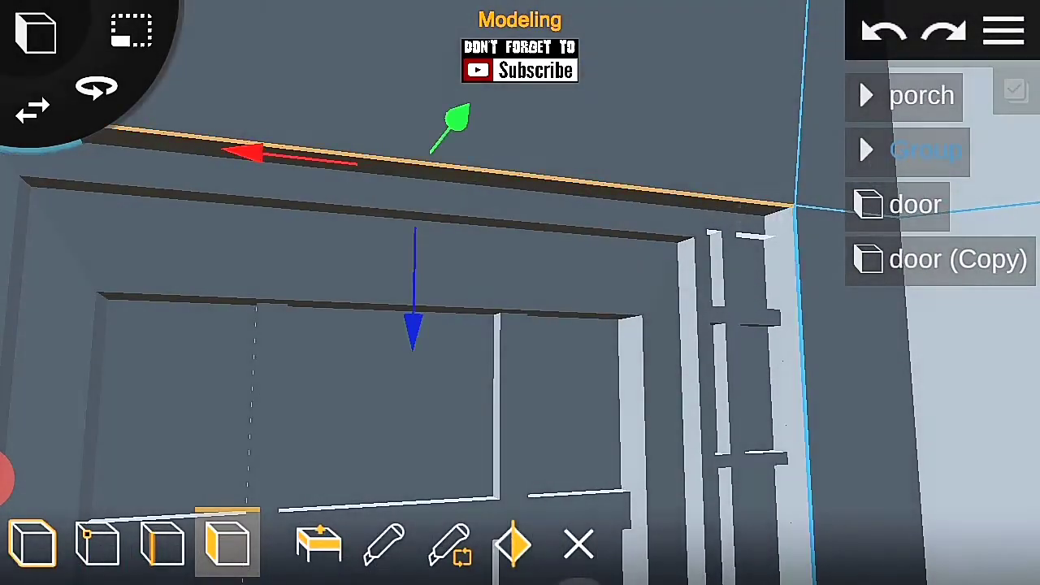
{"action": "mouse_move", "coordinate": [334, 336]}
{"action": "left_mouse_down"}
{"action": "mouse_move", "coordinate": [811, 395]}
{"action": "mouse_move", "coordinate": [924, 458]}
{"action": "mouse_move", "coordinate": [629, 390]}
{"action": "left_mouse_up"}
{"action": "left_click_drag", "start_coordinate": [896, 484], "coordinate": [821, 422]}
{"action": "left_click", "coordinate": [1005, 31]}
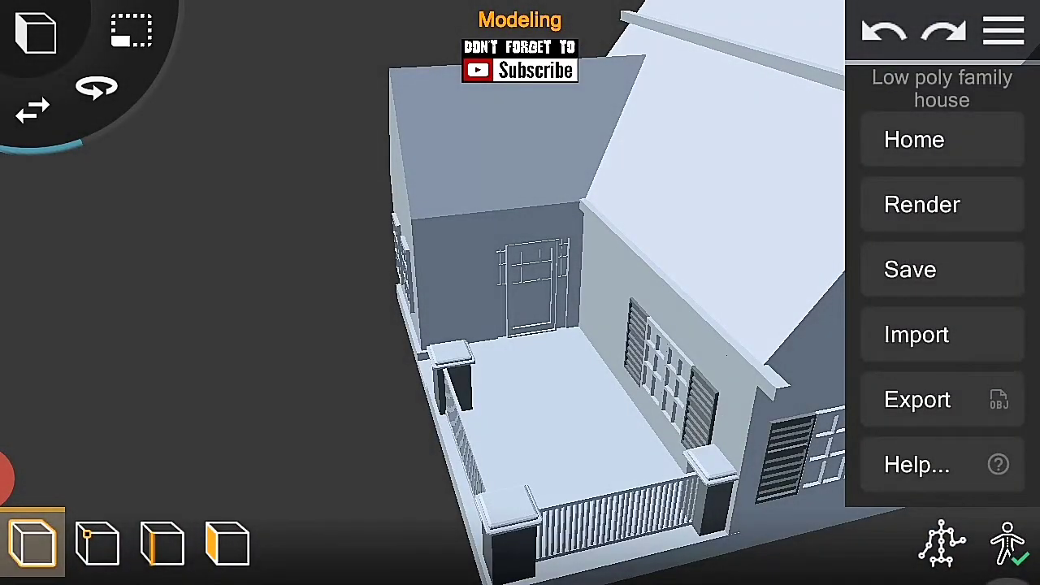
Step: Select every object in the house scene and combine them into one group
{"action": "left_click", "coordinate": [686, 356]}
{"action": "scroll", "coordinate": [569, 325], "scroll_direction": "down", "scroll_amount": 5}
{"action": "left_click_drag", "start_coordinate": [922, 390], "coordinate": [644, 346]}
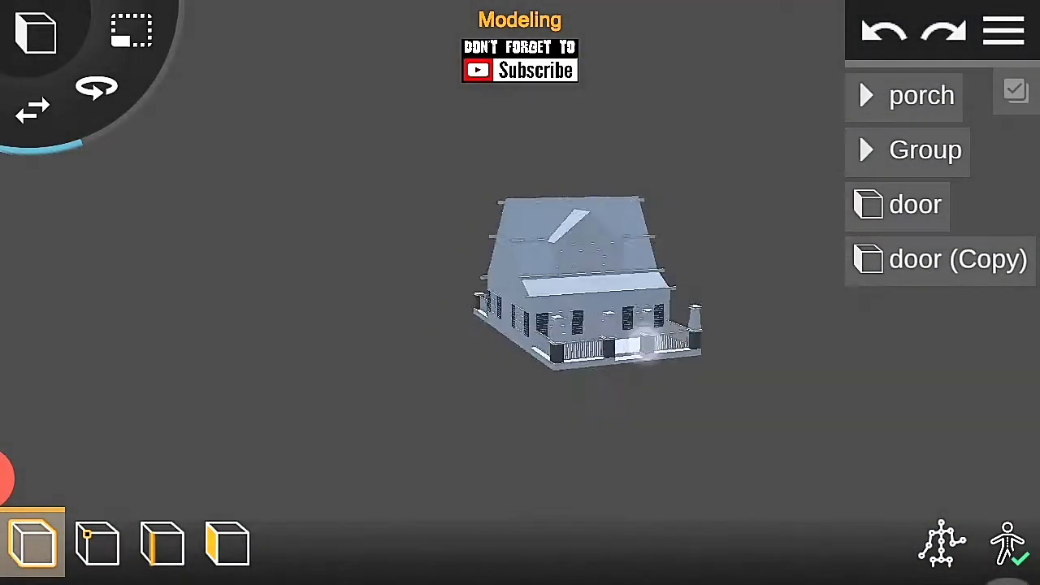
{"action": "scroll", "coordinate": [644, 345], "scroll_direction": "up", "scroll_amount": 5}
{"action": "scroll", "coordinate": [468, 374], "scroll_direction": "down", "scroll_amount": 3}
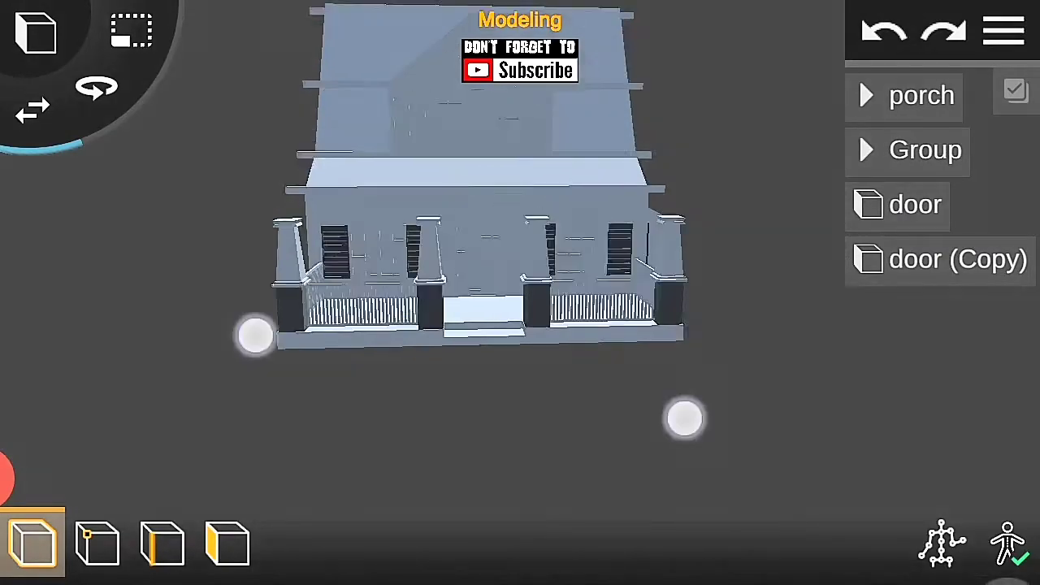
{"action": "left_click_drag", "start_coordinate": [683, 418], "coordinate": [621, 394]}
{"action": "scroll", "coordinate": [521, 337], "scroll_direction": "up", "scroll_amount": 1}
{"action": "scroll", "coordinate": [486, 336], "scroll_direction": "up", "scroll_amount": 2}
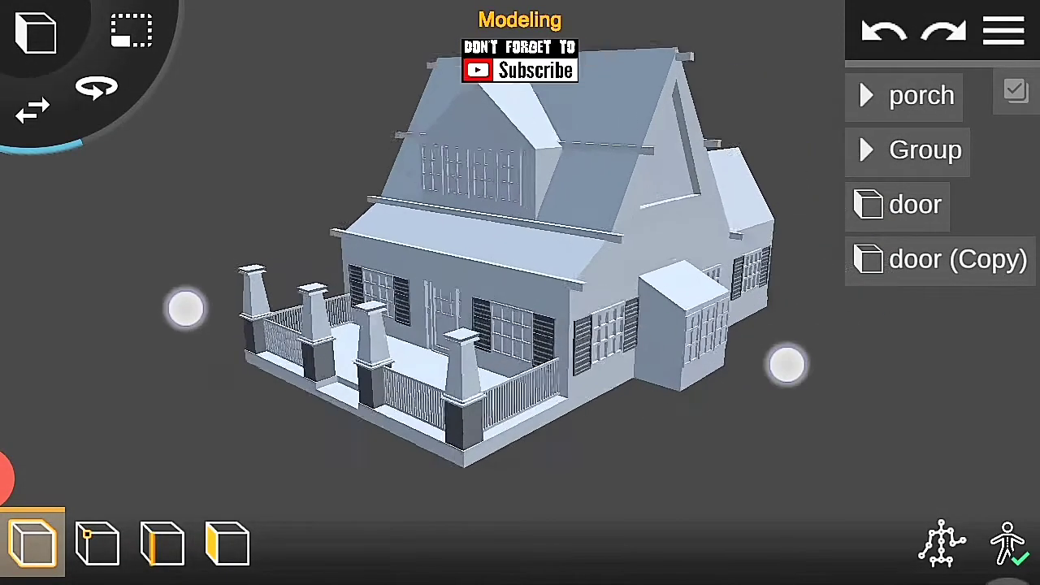
{"action": "scroll", "coordinate": [486, 335], "scroll_direction": "up", "scroll_amount": 2}
{"action": "left_click", "coordinate": [28, 15]}
{"action": "left_click", "coordinate": [1016, 90]}
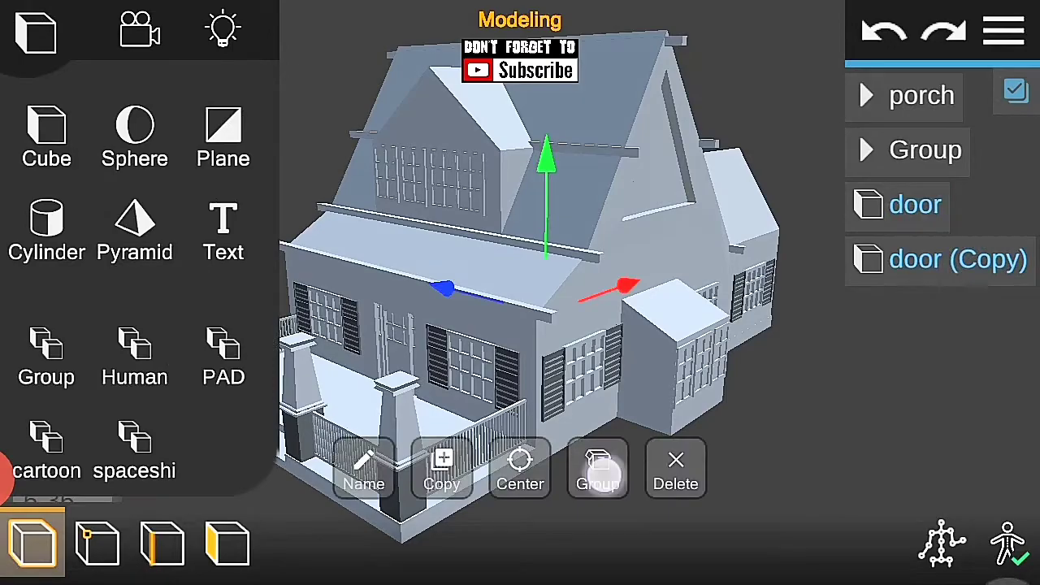
{"action": "left_click", "coordinate": [599, 470]}
Step: Name the new group LOW POLY FAMILY HOUSE
{"action": "left_click", "coordinate": [364, 470]}
{"action": "type", "text": "d"}
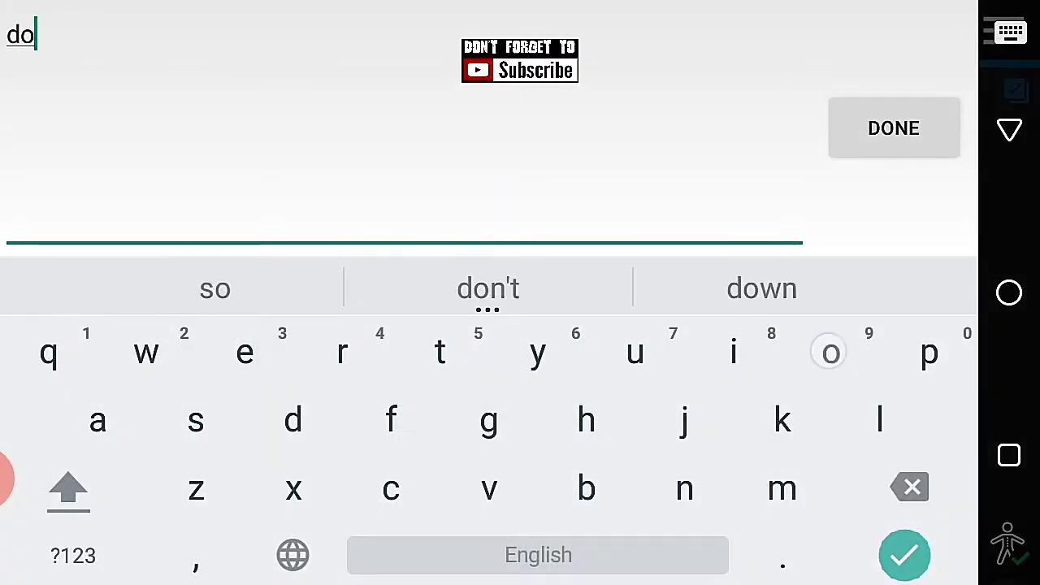
{"action": "type", "text": "or"}
{"action": "left_click", "coordinate": [894, 128]}
{"action": "left_click", "coordinate": [708, 369]}
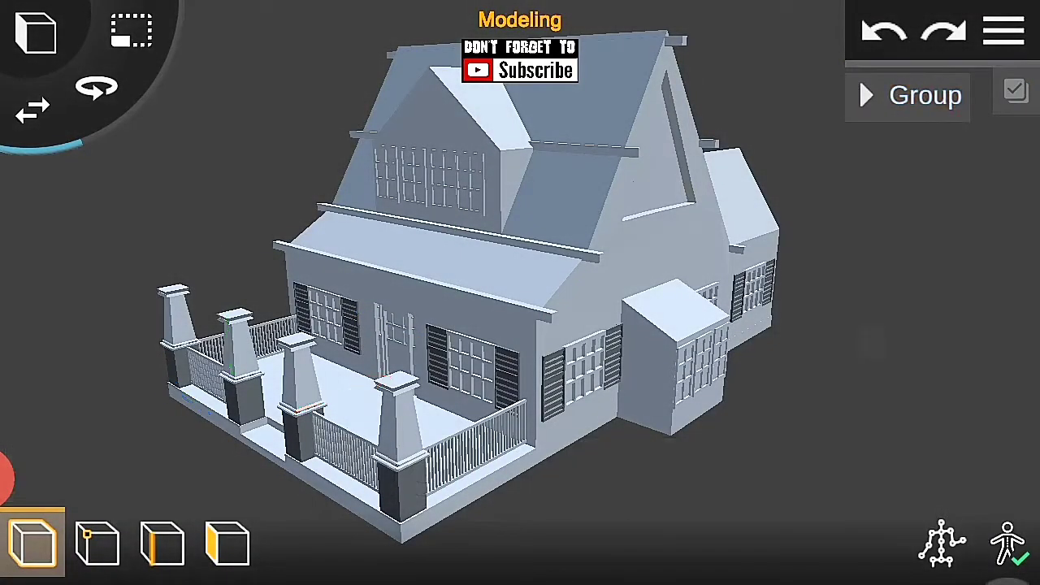
{"action": "left_click", "coordinate": [908, 95]}
{"action": "left_click", "coordinate": [365, 469]}
{"action": "key", "text": "BackSpace"}
{"action": "key", "text": "BackSpace"}
{"action": "key", "text": "BackSpace"}
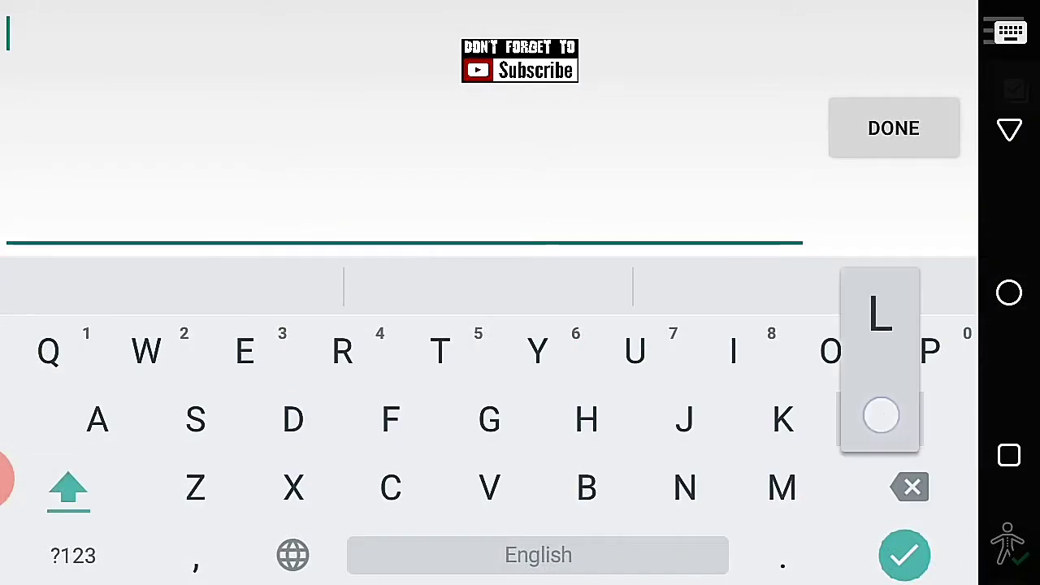
{"action": "type", "text": "LOW POLY FAMILY HOUSE"}
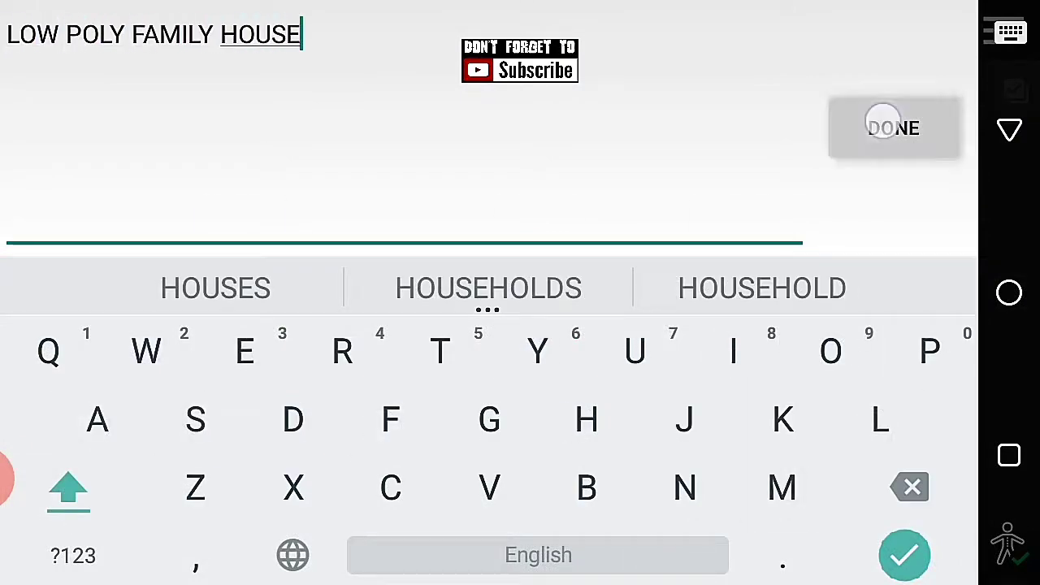
{"action": "left_click", "coordinate": [894, 127]}
Step: Add a new cube to the scene
{"action": "left_click", "coordinate": [934, 276]}
{"action": "left_click", "coordinate": [804, 91]}
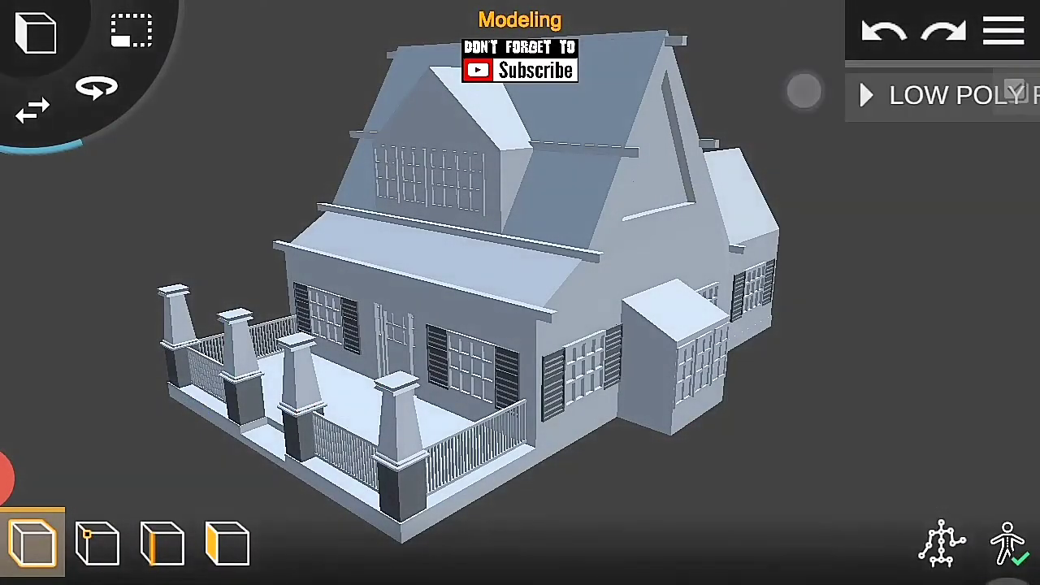
{"action": "left_click", "coordinate": [35, 33]}
{"action": "left_click", "coordinate": [41, 130]}
{"action": "left_click_drag", "start_coordinate": [268, 195], "coordinate": [364, 222]}
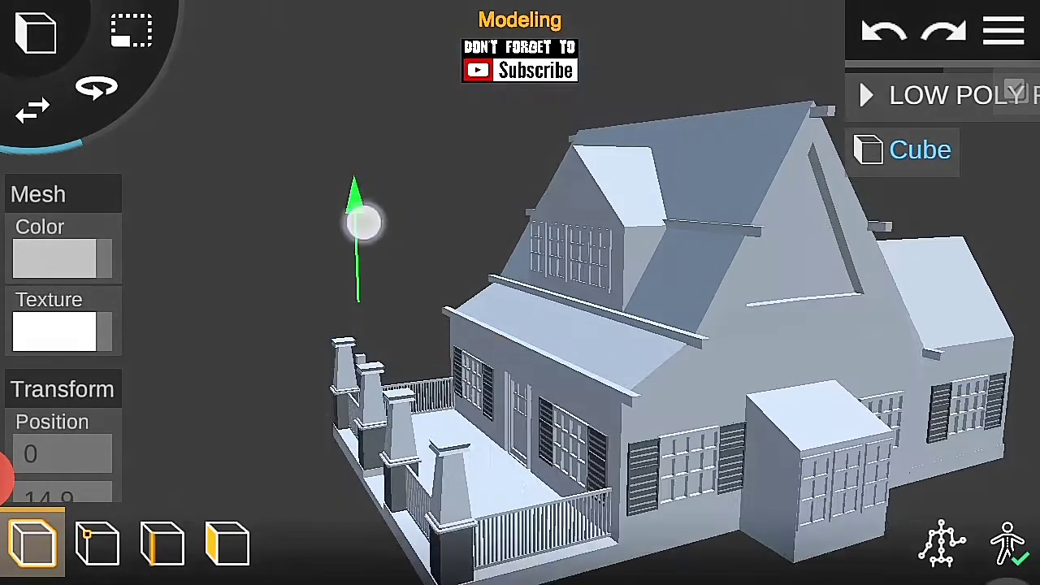
Step: In face mode, select the end face of the roof bar at the building corner
{"action": "left_click_drag", "start_coordinate": [719, 335], "coordinate": [713, 233]}
{"action": "mouse_move", "coordinate": [908, 188]}
{"action": "left_mouse_down"}
{"action": "mouse_move", "coordinate": [885, 306]}
{"action": "mouse_move", "coordinate": [776, 429]}
{"action": "mouse_move", "coordinate": [796, 361]}
{"action": "mouse_move", "coordinate": [707, 380]}
{"action": "left_mouse_up"}
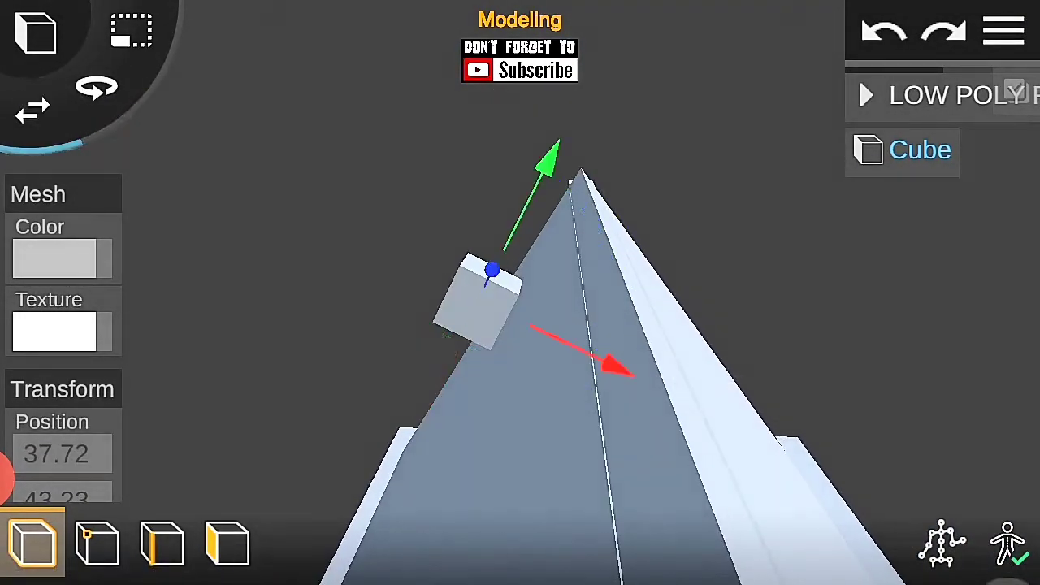
{"action": "mouse_move", "coordinate": [772, 337]}
{"action": "left_mouse_down"}
{"action": "mouse_move", "coordinate": [620, 298]}
{"action": "mouse_move", "coordinate": [880, 371]}
{"action": "mouse_move", "coordinate": [756, 376]}
{"action": "mouse_move", "coordinate": [1004, 214]}
{"action": "mouse_move", "coordinate": [674, 267]}
{"action": "left_mouse_up"}
{"action": "left_click", "coordinate": [228, 543]}
{"action": "left_click", "coordinate": [488, 299]}
{"action": "mouse_move", "coordinate": [492, 308]}
{"action": "left_mouse_down"}
{"action": "mouse_move", "coordinate": [362, 363]}
{"action": "mouse_move", "coordinate": [236, 397]}
{"action": "mouse_move", "coordinate": [304, 399]}
{"action": "mouse_move", "coordinate": [285, 429]}
{"action": "left_mouse_up"}
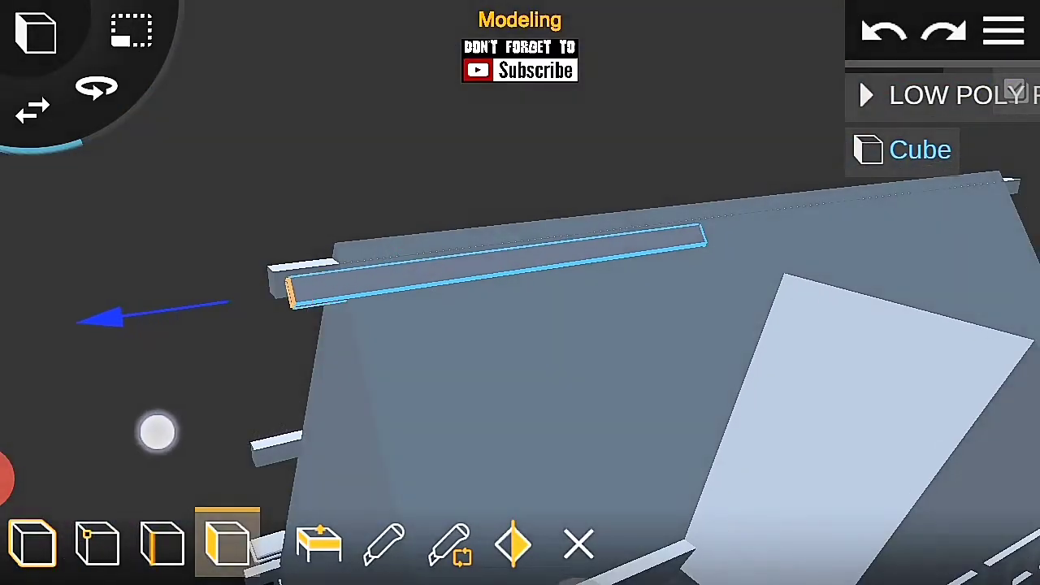
{"action": "mouse_move", "coordinate": [818, 355]}
{"action": "left_mouse_down"}
{"action": "mouse_move", "coordinate": [701, 363]}
{"action": "mouse_move", "coordinate": [643, 390]}
{"action": "mouse_move", "coordinate": [978, 407]}
{"action": "mouse_move", "coordinate": [932, 378]}
{"action": "mouse_move", "coordinate": [841, 355]}
{"action": "left_mouse_up"}
{"action": "mouse_move", "coordinate": [864, 398]}
{"action": "left_mouse_down"}
{"action": "mouse_move", "coordinate": [807, 309]}
{"action": "mouse_move", "coordinate": [741, 328]}
{"action": "mouse_move", "coordinate": [671, 213]}
{"action": "left_mouse_up"}
{"action": "left_click_drag", "start_coordinate": [760, 339], "coordinate": [633, 146]}
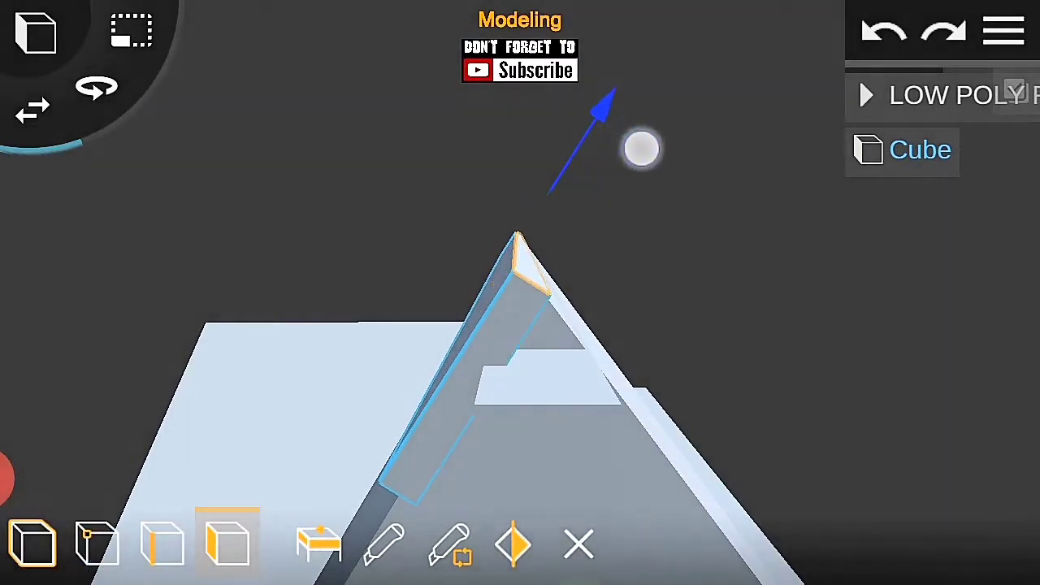
{"action": "left_click_drag", "start_coordinate": [726, 352], "coordinate": [850, 204]}
{"action": "mouse_move", "coordinate": [701, 383]}
{"action": "left_mouse_down"}
{"action": "mouse_move", "coordinate": [761, 373]}
{"action": "mouse_move", "coordinate": [844, 299]}
{"action": "mouse_move", "coordinate": [537, 390]}
{"action": "mouse_move", "coordinate": [300, 353]}
{"action": "mouse_move", "coordinate": [419, 433]}
{"action": "mouse_move", "coordinate": [239, 349]}
{"action": "left_mouse_up"}
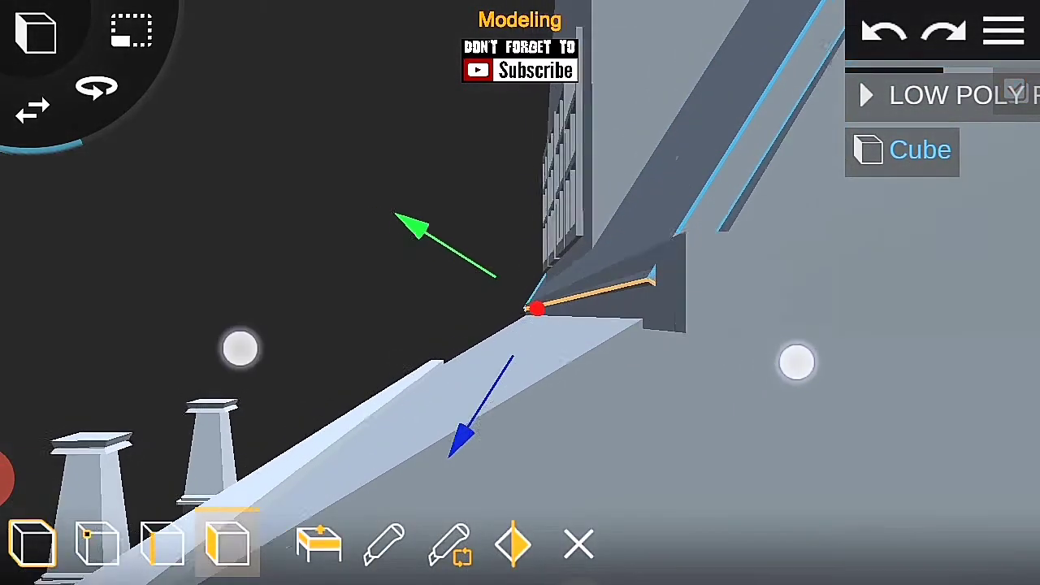
{"action": "mouse_move", "coordinate": [789, 363]}
{"action": "left_mouse_down"}
{"action": "mouse_move", "coordinate": [822, 413]}
{"action": "mouse_move", "coordinate": [213, 214]}
{"action": "mouse_move", "coordinate": [235, 278]}
{"action": "mouse_move", "coordinate": [332, 399]}
{"action": "left_mouse_up"}
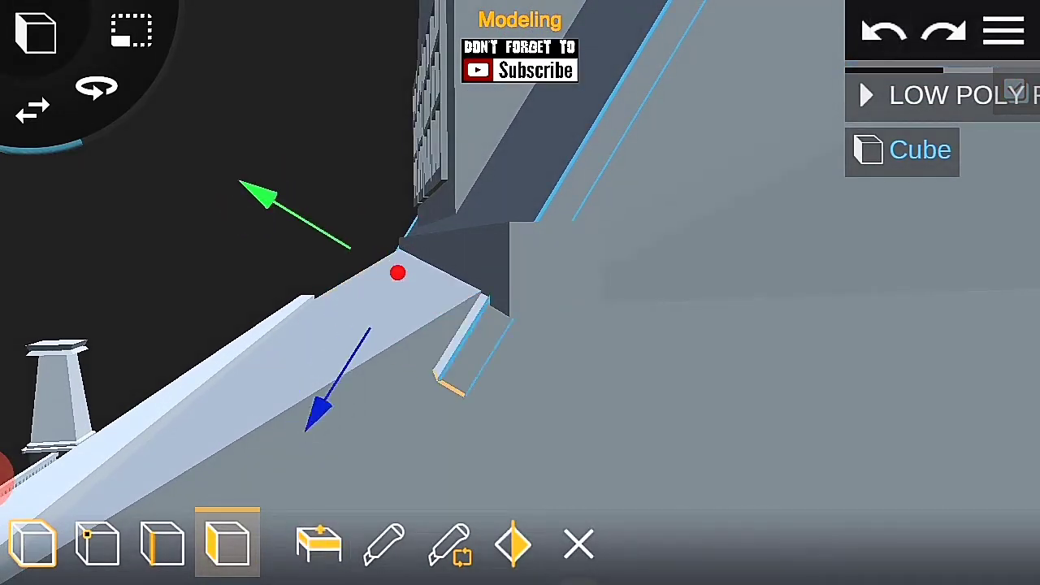
{"action": "mouse_move", "coordinate": [228, 281]}
{"action": "left_mouse_down"}
{"action": "mouse_move", "coordinate": [206, 165]}
{"action": "mouse_move", "coordinate": [248, 276]}
{"action": "left_mouse_up"}
{"action": "mouse_move", "coordinate": [818, 230]}
{"action": "left_mouse_down"}
{"action": "mouse_move", "coordinate": [772, 282]}
{"action": "mouse_move", "coordinate": [755, 246]}
{"action": "mouse_move", "coordinate": [455, 290]}
{"action": "mouse_move", "coordinate": [556, 435]}
{"action": "mouse_move", "coordinate": [610, 430]}
{"action": "mouse_move", "coordinate": [724, 327]}
{"action": "mouse_move", "coordinate": [699, 412]}
{"action": "mouse_move", "coordinate": [806, 357]}
{"action": "left_mouse_up"}
Step: Extrude the end face down the roof slope and raise it into a porch overhang
{"action": "left_click", "coordinate": [318, 543]}
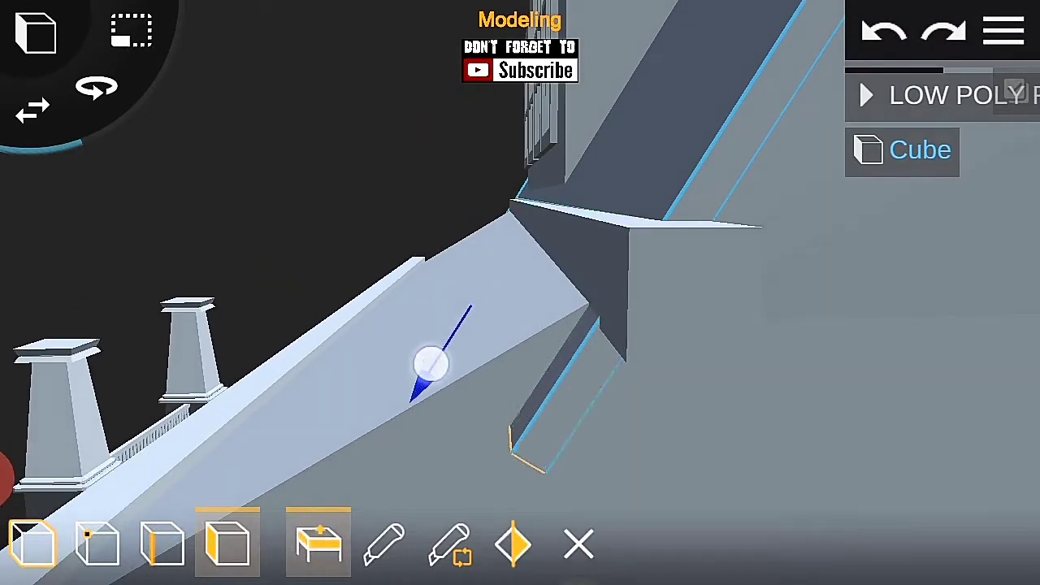
{"action": "left_click_drag", "start_coordinate": [355, 170], "coordinate": [383, 279]}
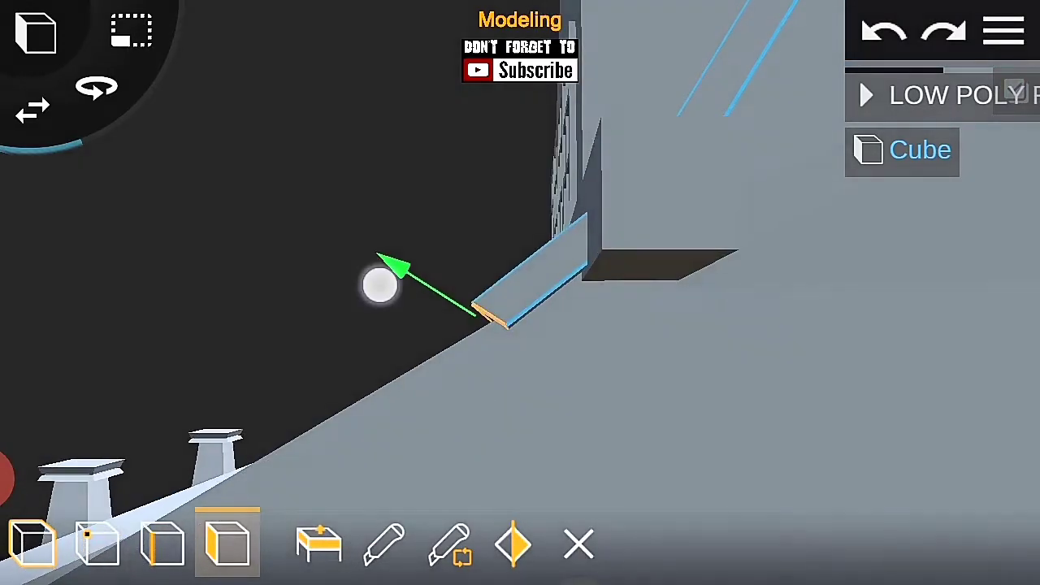
{"action": "left_click_drag", "start_coordinate": [745, 339], "coordinate": [829, 365]}
{"action": "left_click", "coordinate": [97, 92]}
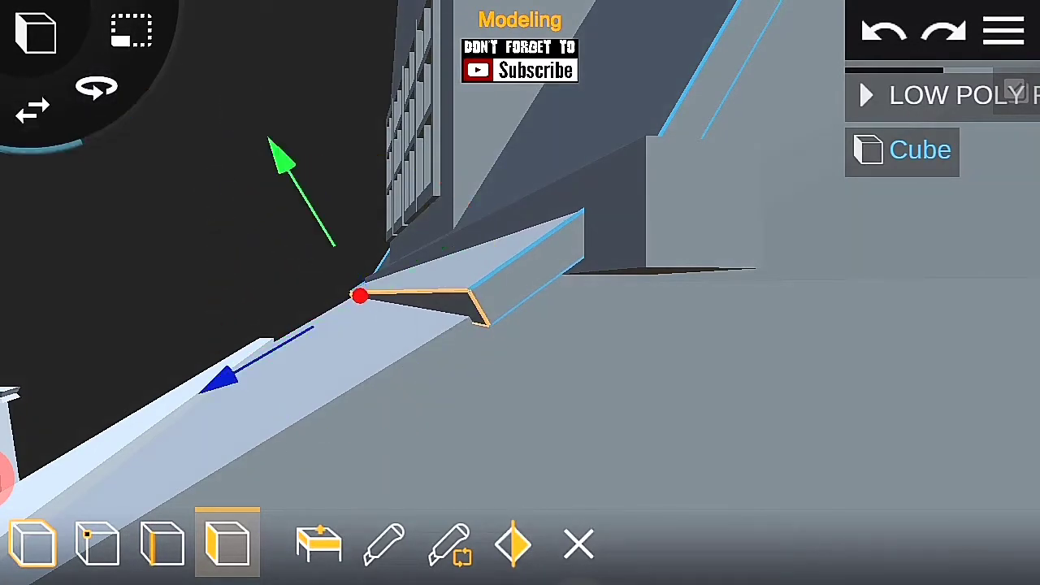
{"action": "left_click_drag", "start_coordinate": [242, 193], "coordinate": [866, 460]}
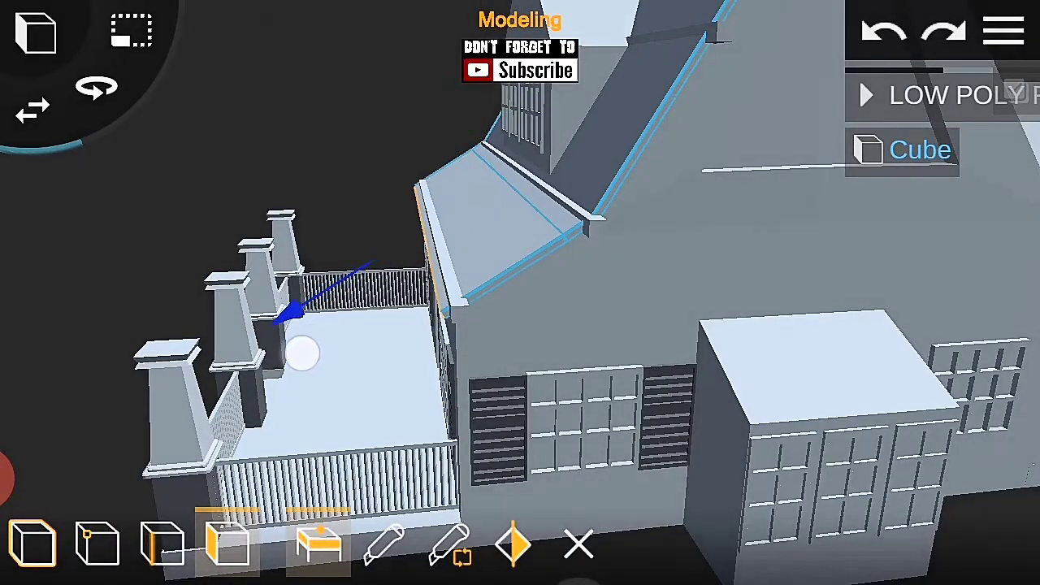
{"action": "mouse_move", "coordinate": [302, 353]}
{"action": "left_mouse_down"}
{"action": "mouse_move", "coordinate": [731, 320]}
{"action": "mouse_move", "coordinate": [910, 456]}
{"action": "left_mouse_up"}
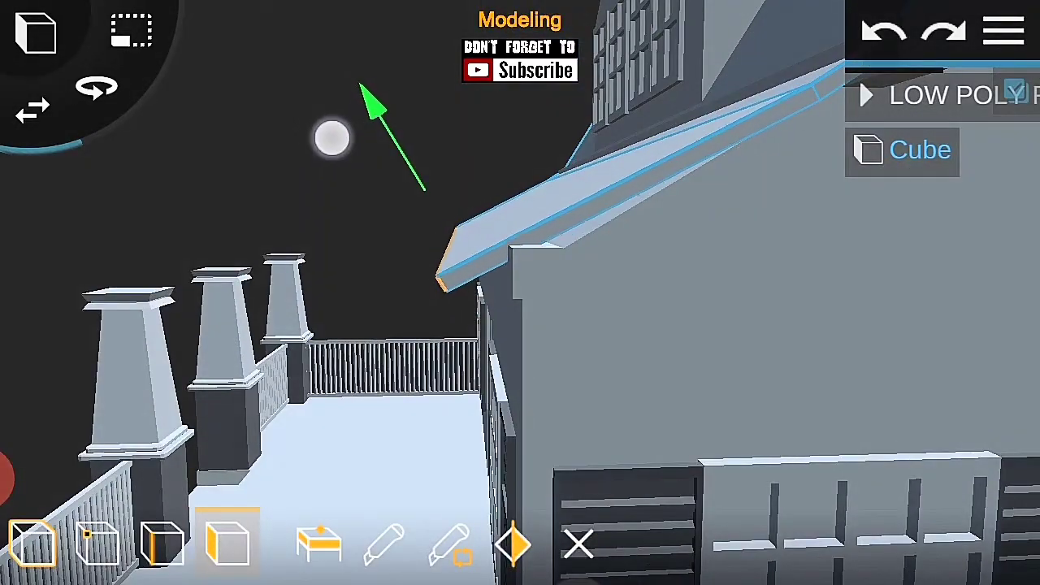
{"action": "left_click_drag", "start_coordinate": [772, 360], "coordinate": [799, 285]}
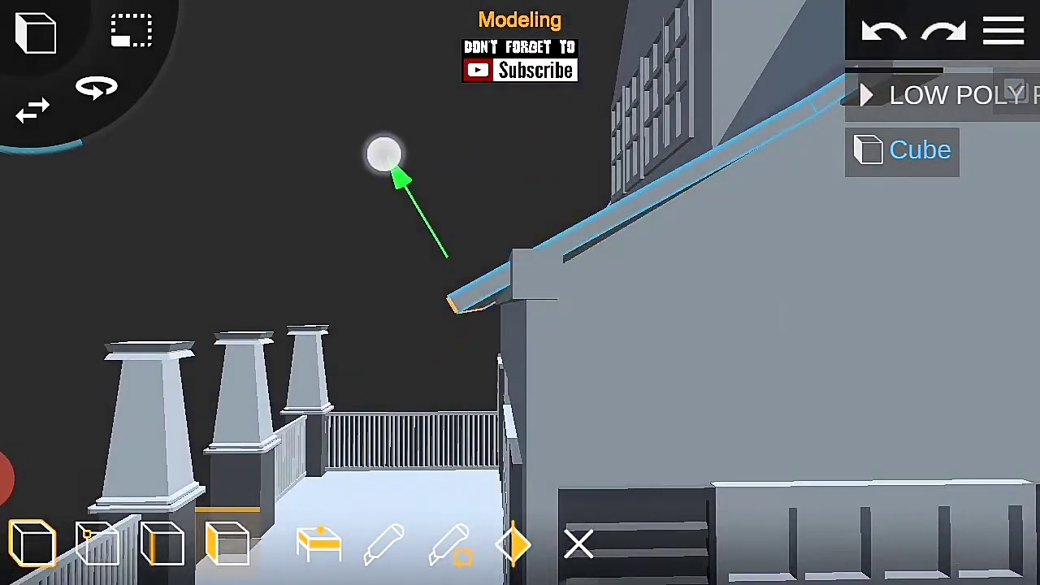
{"action": "mouse_move", "coordinate": [350, 178]}
{"action": "left_mouse_down"}
{"action": "mouse_move", "coordinate": [777, 372]}
{"action": "mouse_move", "coordinate": [410, 370]}
{"action": "mouse_move", "coordinate": [762, 360]}
{"action": "mouse_move", "coordinate": [405, 162]}
{"action": "mouse_move", "coordinate": [813, 416]}
{"action": "mouse_move", "coordinate": [257, 342]}
{"action": "mouse_move", "coordinate": [780, 362]}
{"action": "mouse_move", "coordinate": [180, 169]}
{"action": "mouse_move", "coordinate": [264, 381]}
{"action": "left_mouse_up"}
{"action": "mouse_move", "coordinate": [194, 392]}
{"action": "left_mouse_down"}
{"action": "mouse_move", "coordinate": [165, 163]}
{"action": "mouse_move", "coordinate": [864, 341]}
{"action": "mouse_move", "coordinate": [121, 352]}
{"action": "mouse_move", "coordinate": [820, 279]}
{"action": "mouse_move", "coordinate": [355, 143]}
{"action": "left_mouse_up"}
Step: Switch to rotation and select the roof edge piece at the corner
{"action": "left_click", "coordinate": [97, 87]}
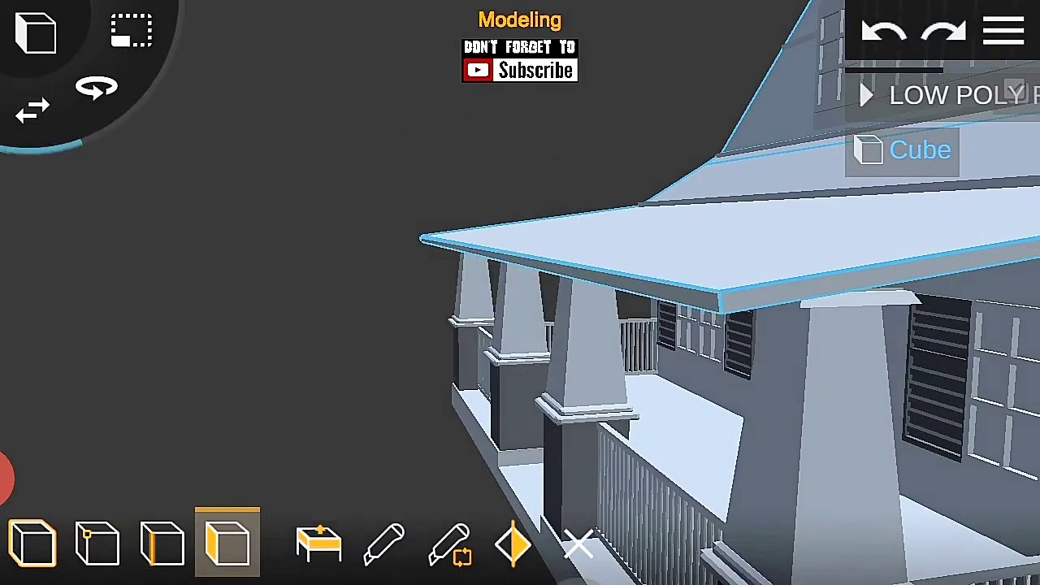
{"action": "left_click_drag", "start_coordinate": [251, 304], "coordinate": [132, 241]}
{"action": "left_click", "coordinate": [634, 283]}
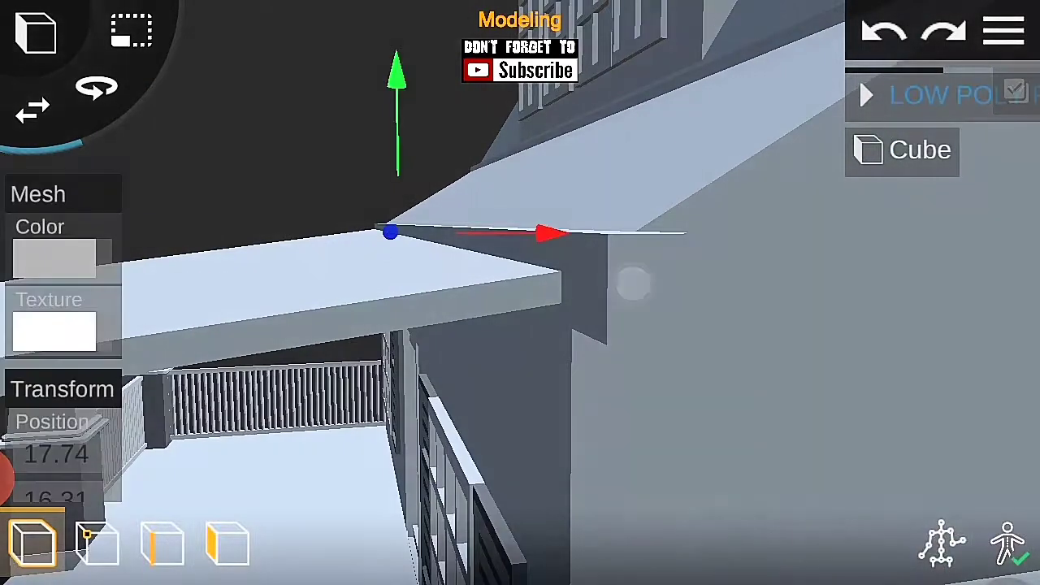
Step: Scale the corner piece down to 0.7 on X and Y
{"action": "left_click_drag", "start_coordinate": [689, 370], "coordinate": [681, 269]}
{"action": "left_click_drag", "start_coordinate": [61, 406], "coordinate": [61, 187]}
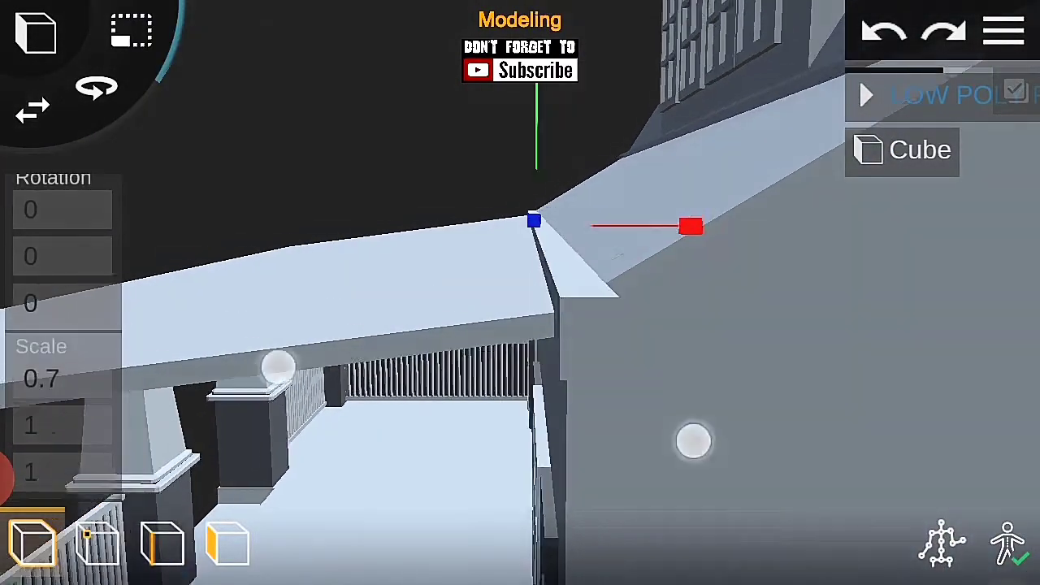
{"action": "left_click", "coordinate": [62, 209]}
{"action": "left_click", "coordinate": [894, 262]}
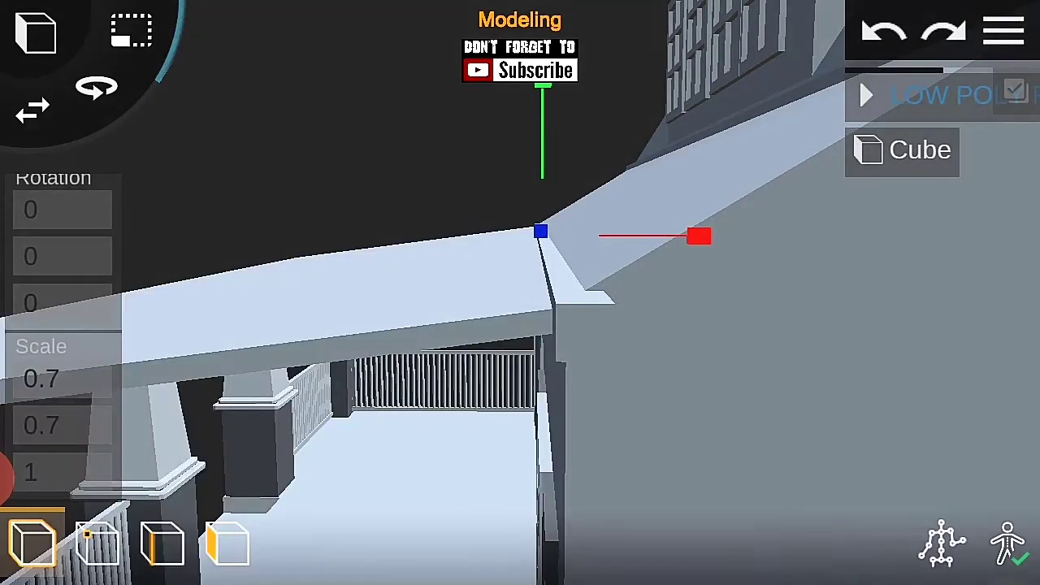
{"action": "mouse_move", "coordinate": [674, 353]}
{"action": "left_mouse_down"}
{"action": "mouse_move", "coordinate": [707, 387]}
{"action": "mouse_move", "coordinate": [469, 156]}
{"action": "left_mouse_up"}
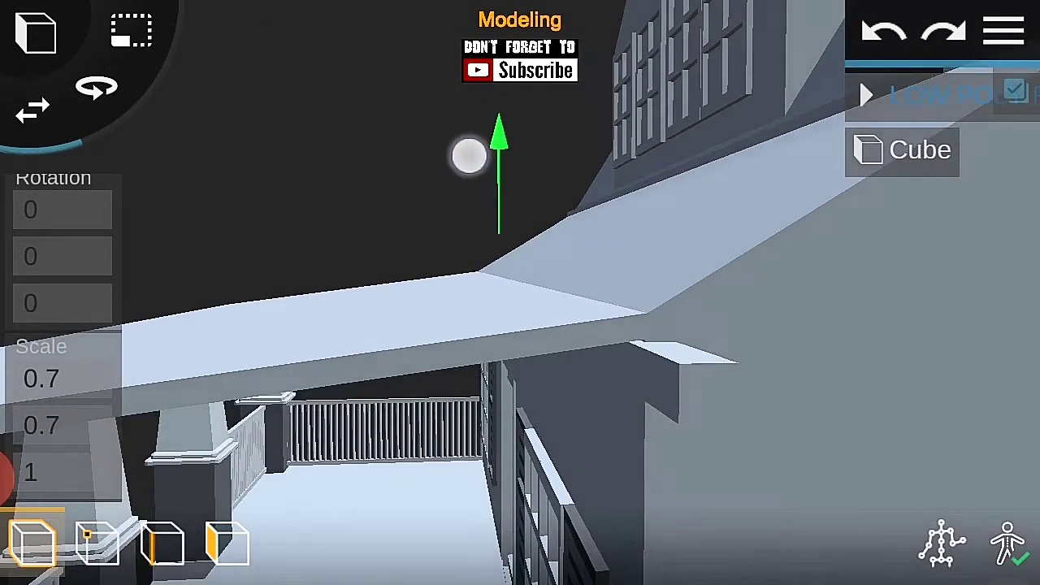
{"action": "left_click_drag", "start_coordinate": [287, 269], "coordinate": [253, 225]}
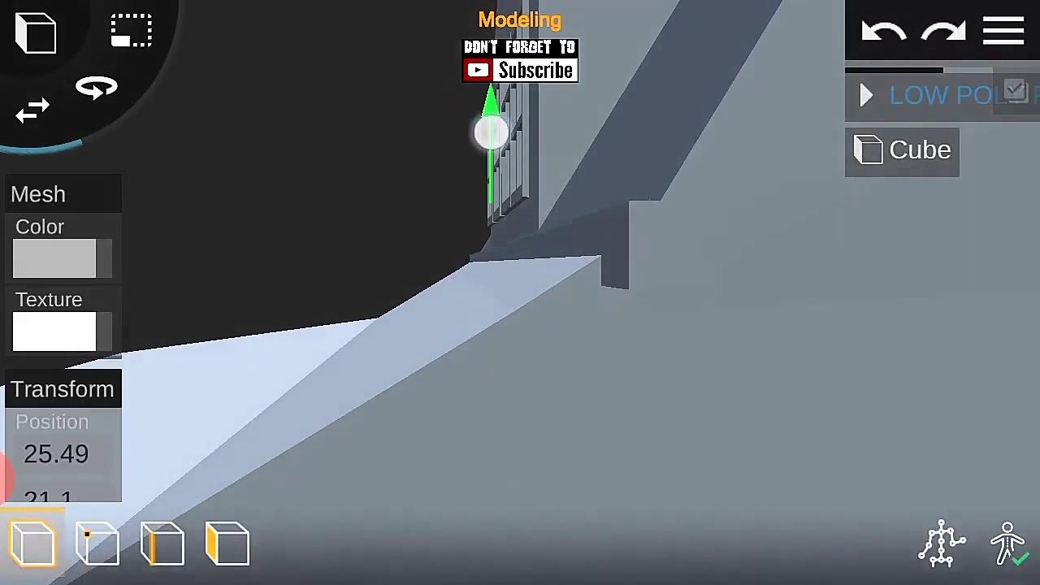
Step: Slide the piece along the porch roof edge to 32.75 and save the project
{"action": "left_click_drag", "start_coordinate": [300, 157], "coordinate": [770, 180]}
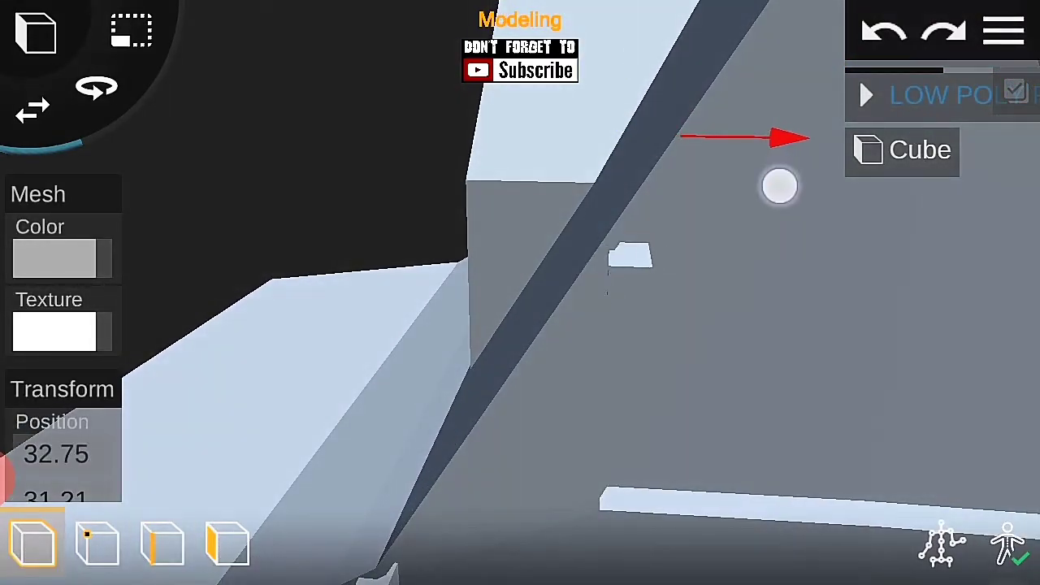
{"action": "mouse_move", "coordinate": [734, 335]}
{"action": "left_mouse_down"}
{"action": "mouse_move", "coordinate": [795, 193]}
{"action": "mouse_move", "coordinate": [813, 203]}
{"action": "left_mouse_up"}
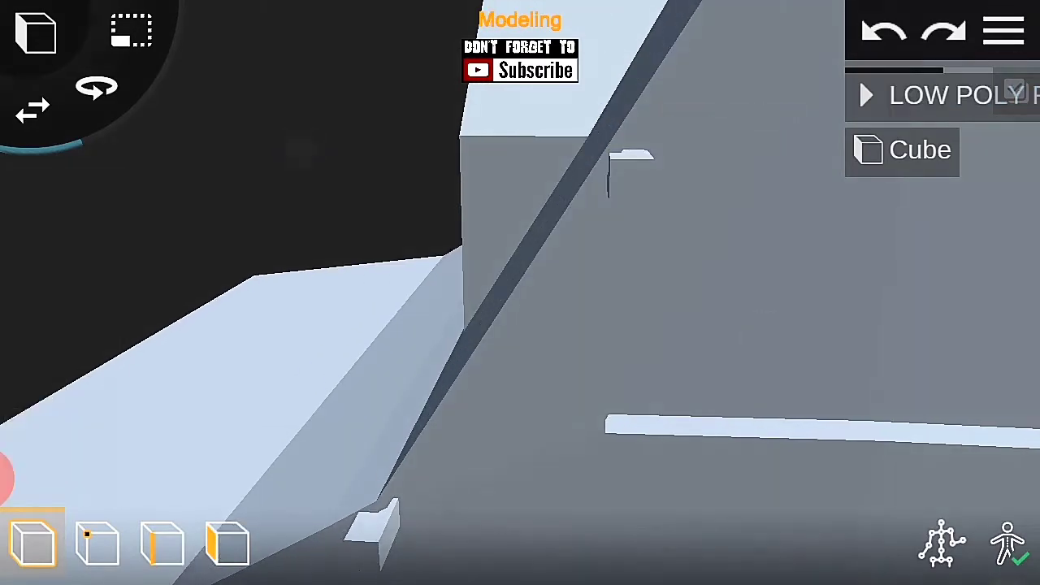
{"action": "left_click", "coordinate": [1005, 31]}
{"action": "scroll", "coordinate": [504, 333], "scroll_direction": "down", "scroll_amount": 5}
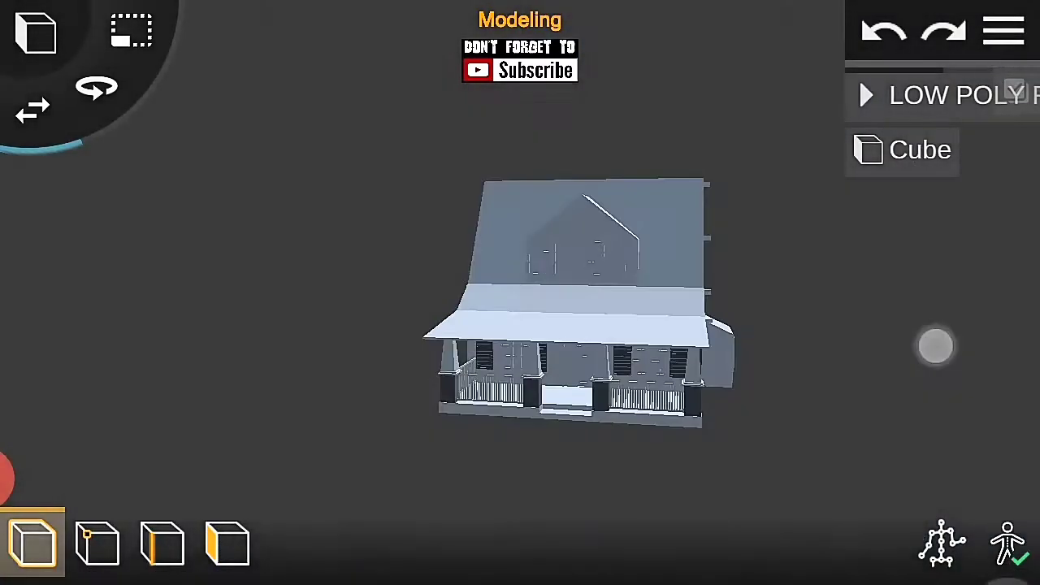
Step: Select the beam on the main roof ridge
{"action": "left_click_drag", "start_coordinate": [934, 344], "coordinate": [847, 431]}
{"action": "scroll", "coordinate": [529, 374], "scroll_direction": "up", "scroll_amount": 5}
{"action": "left_click", "coordinate": [767, 366]}
{"action": "mouse_move", "coordinate": [766, 367]}
{"action": "left_mouse_down"}
{"action": "mouse_move", "coordinate": [790, 360]}
{"action": "mouse_move", "coordinate": [716, 282]}
{"action": "mouse_move", "coordinate": [379, 132]}
{"action": "mouse_move", "coordinate": [348, 163]}
{"action": "mouse_move", "coordinate": [373, 149]}
{"action": "mouse_move", "coordinate": [423, 244]}
{"action": "left_mouse_up"}
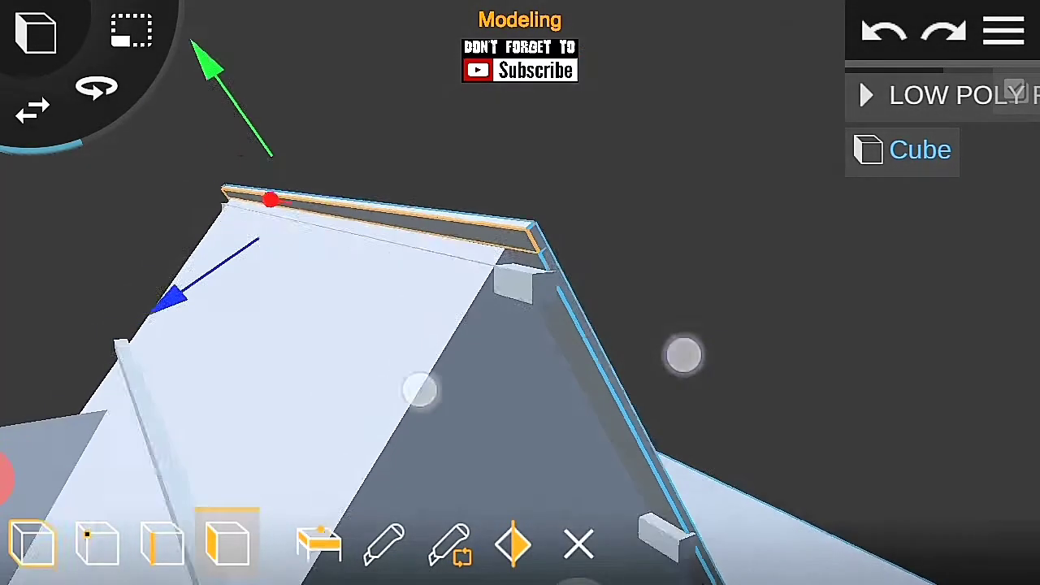
{"action": "scroll", "coordinate": [552, 369], "scroll_direction": "up", "scroll_amount": 3}
{"action": "left_click_drag", "start_coordinate": [326, 211], "coordinate": [282, 111]}
{"action": "mouse_move", "coordinate": [687, 336]}
{"action": "left_mouse_down"}
{"action": "mouse_move", "coordinate": [669, 204]}
{"action": "mouse_move", "coordinate": [674, 349]}
{"action": "left_mouse_up"}
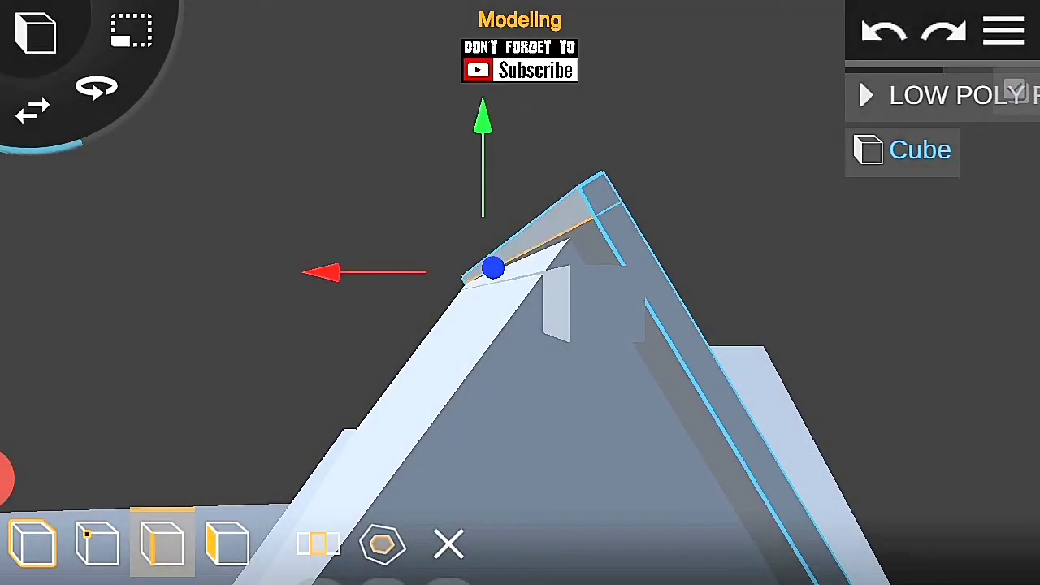
Step: In face mode, extend the beam along the gable edge down toward the eave
{"action": "left_click", "coordinate": [228, 543]}
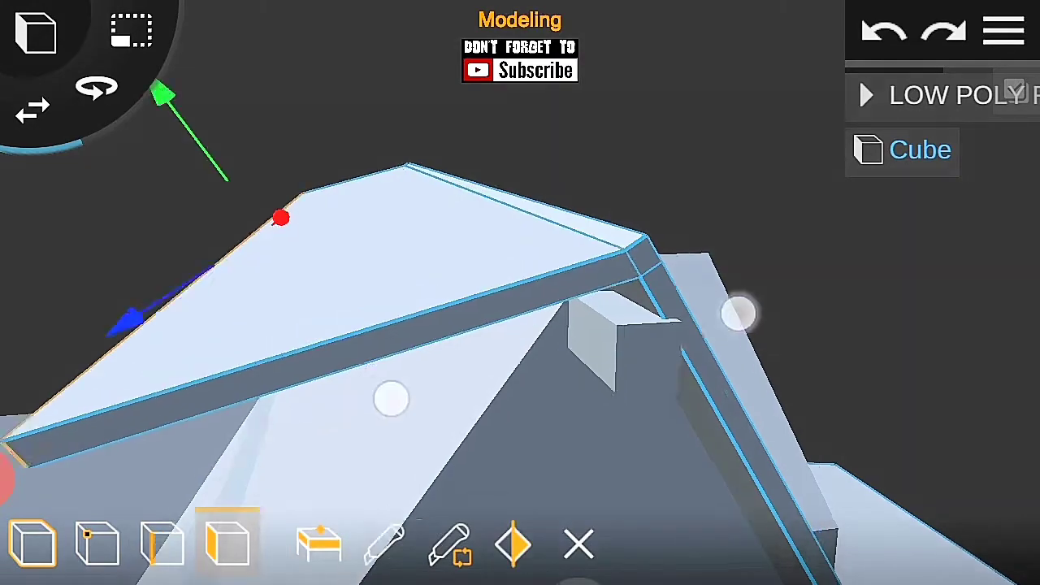
{"action": "left_click_drag", "start_coordinate": [390, 399], "coordinate": [221, 204]}
{"action": "mouse_move", "coordinate": [690, 274]}
{"action": "left_mouse_down"}
{"action": "mouse_move", "coordinate": [373, 199]}
{"action": "mouse_move", "coordinate": [455, 268]}
{"action": "left_mouse_up"}
{"action": "mouse_move", "coordinate": [225, 204]}
{"action": "left_mouse_down"}
{"action": "mouse_move", "coordinate": [280, 253]}
{"action": "mouse_move", "coordinate": [107, 258]}
{"action": "mouse_move", "coordinate": [353, 230]}
{"action": "mouse_move", "coordinate": [328, 258]}
{"action": "mouse_move", "coordinate": [831, 365]}
{"action": "mouse_move", "coordinate": [820, 313]}
{"action": "left_mouse_up"}
{"action": "scroll", "coordinate": [521, 268], "scroll_direction": "up", "scroll_amount": 5}
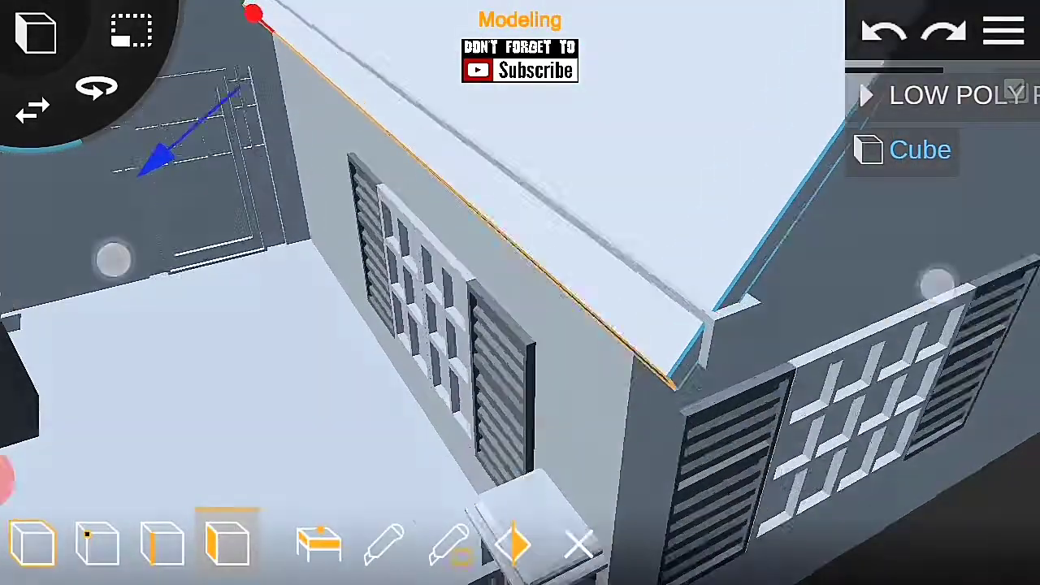
{"action": "left_click_drag", "start_coordinate": [936, 284], "coordinate": [696, 246]}
{"action": "left_click_drag", "start_coordinate": [3, 480], "coordinate": [3, 478]}
{"action": "mouse_move", "coordinate": [244, 276]}
{"action": "left_mouse_down"}
{"action": "mouse_move", "coordinate": [337, 277]}
{"action": "mouse_move", "coordinate": [350, 203]}
{"action": "left_mouse_up"}
{"action": "mouse_move", "coordinate": [349, 163]}
{"action": "left_mouse_down"}
{"action": "mouse_move", "coordinate": [346, 102]}
{"action": "mouse_move", "coordinate": [713, 358]}
{"action": "mouse_move", "coordinate": [496, 151]}
{"action": "left_mouse_up"}
{"action": "mouse_move", "coordinate": [424, 321]}
{"action": "left_mouse_down"}
{"action": "mouse_move", "coordinate": [412, 336]}
{"action": "mouse_move", "coordinate": [440, 345]}
{"action": "left_mouse_up"}
Step: Deselect the beam and select the second roof cube from another side
{"action": "mouse_move", "coordinate": [406, 386]}
{"action": "left_mouse_down"}
{"action": "mouse_move", "coordinate": [836, 418]}
{"action": "mouse_move", "coordinate": [847, 386]}
{"action": "left_mouse_up"}
{"action": "scroll", "coordinate": [550, 372], "scroll_direction": "down", "scroll_amount": 5}
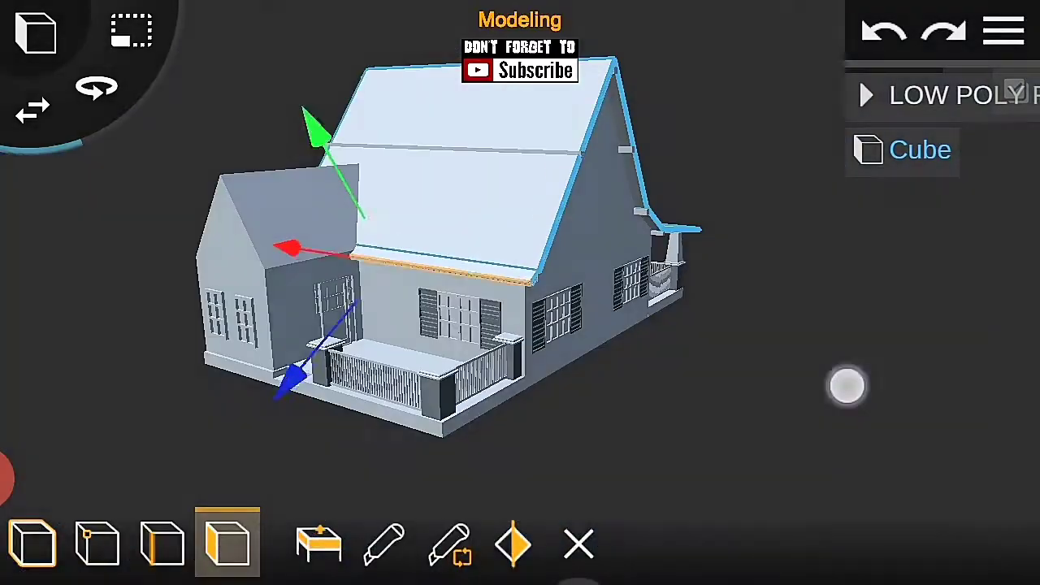
{"action": "left_click", "coordinate": [847, 387]}
{"action": "left_click", "coordinate": [1005, 31]}
{"action": "left_click", "coordinate": [945, 276]}
{"action": "mouse_move", "coordinate": [789, 411]}
{"action": "left_mouse_down"}
{"action": "mouse_move", "coordinate": [627, 387]}
{"action": "mouse_move", "coordinate": [788, 288]}
{"action": "mouse_move", "coordinate": [848, 139]}
{"action": "mouse_move", "coordinate": [323, 253]}
{"action": "mouse_move", "coordinate": [343, 272]}
{"action": "mouse_move", "coordinate": [406, 268]}
{"action": "left_mouse_up"}
{"action": "left_click", "coordinate": [561, 326]}
Step: Select the small cube on the roof gable wall and zoom in on it
{"action": "scroll", "coordinate": [488, 285], "scroll_direction": "up", "scroll_amount": 3}
{"action": "mouse_move", "coordinate": [816, 398]}
{"action": "left_mouse_down"}
{"action": "mouse_move", "coordinate": [803, 395]}
{"action": "mouse_move", "coordinate": [929, 204]}
{"action": "mouse_move", "coordinate": [746, 134]}
{"action": "left_mouse_up"}
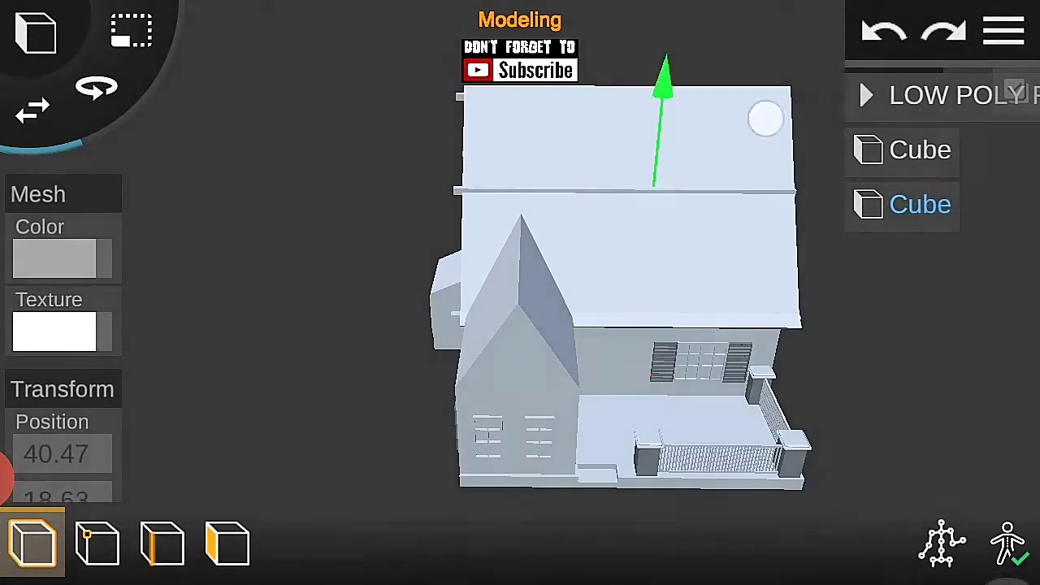
{"action": "scroll", "coordinate": [542, 309], "scroll_direction": "up", "scroll_amount": 5}
{"action": "mouse_move", "coordinate": [680, 386]}
{"action": "left_mouse_down"}
{"action": "mouse_move", "coordinate": [899, 344]}
{"action": "mouse_move", "coordinate": [653, 303]}
{"action": "left_mouse_up"}
{"action": "scroll", "coordinate": [474, 219], "scroll_direction": "up", "scroll_amount": 3}
{"action": "left_click", "coordinate": [534, 181]}
{"action": "scroll", "coordinate": [460, 350], "scroll_direction": "up", "scroll_amount": 2}
{"action": "scroll", "coordinate": [460, 349], "scroll_direction": "down", "scroll_amount": 2}
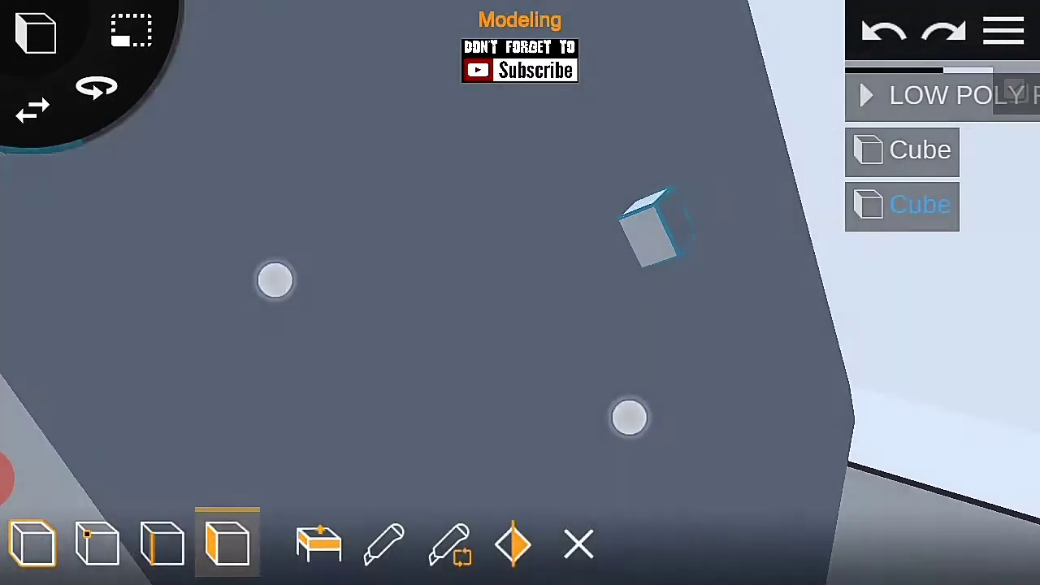
{"action": "scroll", "coordinate": [504, 291], "scroll_direction": "up", "scroll_amount": 2}
{"action": "left_click_drag", "start_coordinate": [818, 352], "coordinate": [601, 362]}
{"action": "scroll", "coordinate": [358, 374], "scroll_direction": "up", "scroll_amount": 4}
Step: Orbit around the selected cube to inspect it from above and from the house's side
{"action": "mouse_move", "coordinate": [163, 455]}
{"action": "left_mouse_down"}
{"action": "mouse_move", "coordinate": [581, 336]}
{"action": "mouse_move", "coordinate": [617, 373]}
{"action": "mouse_move", "coordinate": [827, 390]}
{"action": "mouse_move", "coordinate": [724, 295]}
{"action": "left_mouse_up"}
{"action": "scroll", "coordinate": [612, 372], "scroll_direction": "down", "scroll_amount": 2}
{"action": "scroll", "coordinate": [487, 282], "scroll_direction": "up", "scroll_amount": 3}
{"action": "scroll", "coordinate": [520, 293], "scroll_direction": "down", "scroll_amount": 3}
{"action": "left_click_drag", "start_coordinate": [811, 479], "coordinate": [837, 460]}
{"action": "scroll", "coordinate": [590, 305], "scroll_direction": "down", "scroll_amount": 3}
{"action": "left_click_drag", "start_coordinate": [850, 355], "coordinate": [754, 371]}
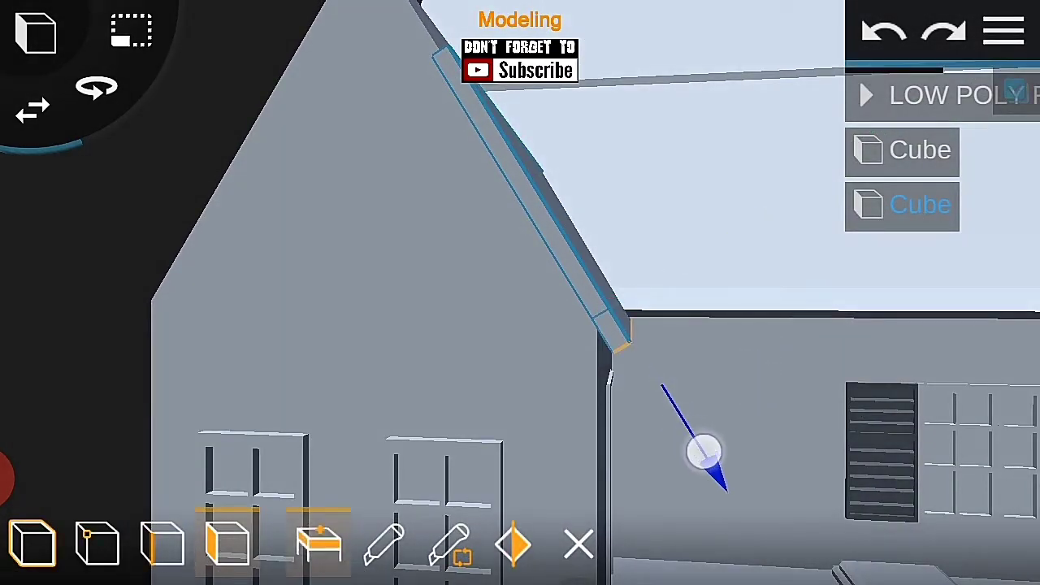
{"action": "scroll", "coordinate": [540, 348], "scroll_direction": "down", "scroll_amount": 3}
{"action": "scroll", "coordinate": [488, 352], "scroll_direction": "up", "scroll_amount": 3}
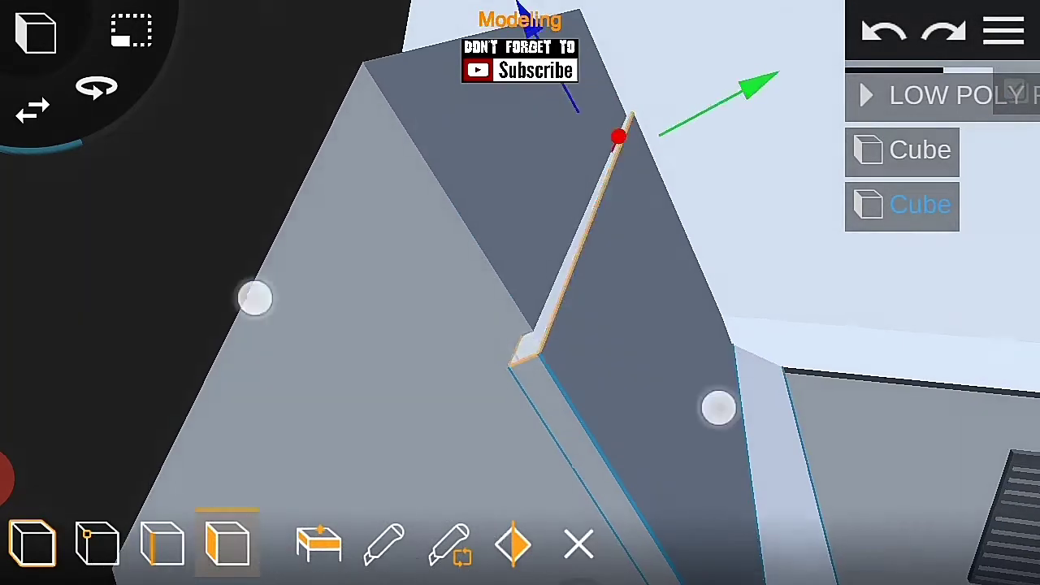
{"action": "left_click_drag", "start_coordinate": [255, 297], "coordinate": [381, 144]}
{"action": "mouse_move", "coordinate": [347, 76]}
{"action": "left_mouse_down"}
{"action": "mouse_move", "coordinate": [245, 79]}
{"action": "mouse_move", "coordinate": [293, 365]}
{"action": "mouse_move", "coordinate": [172, 262]}
{"action": "mouse_move", "coordinate": [258, 313]}
{"action": "mouse_move", "coordinate": [455, 341]}
{"action": "left_mouse_up"}
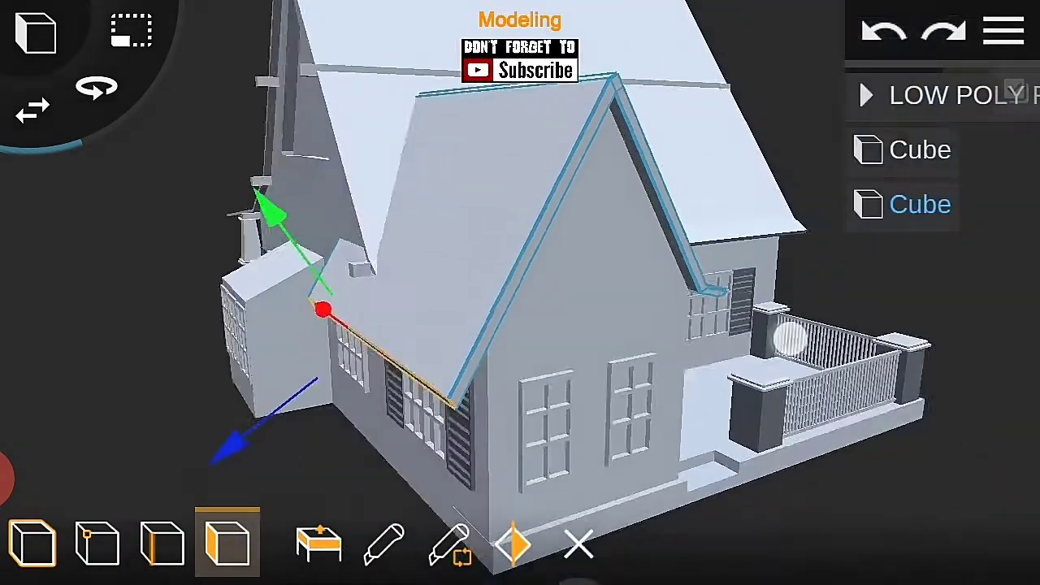
Step: Switch the gizmo from Rotate to Move, return to object selection and clear the selection
{"action": "left_click", "coordinate": [97, 87]}
{"action": "left_click_drag", "start_coordinate": [819, 264], "coordinate": [969, 303]}
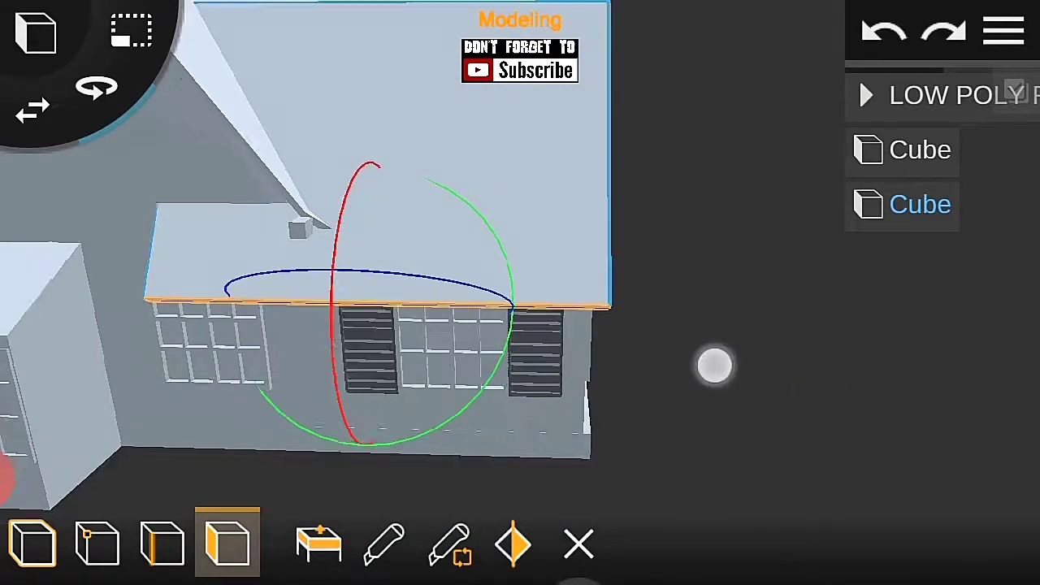
{"action": "left_click_drag", "start_coordinate": [712, 365], "coordinate": [748, 360]}
{"action": "left_click", "coordinate": [32, 109]}
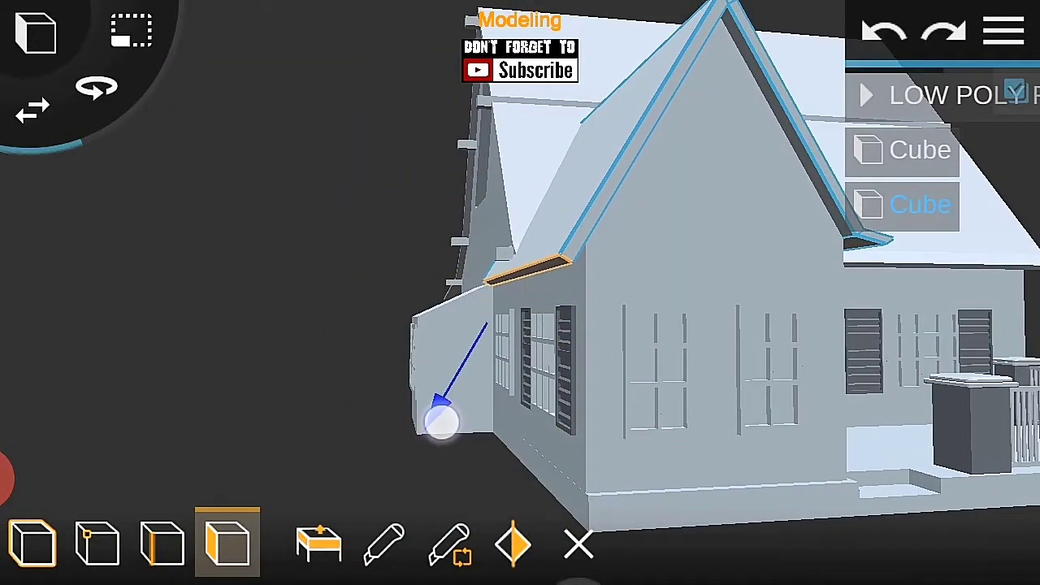
{"action": "left_click_drag", "start_coordinate": [343, 213], "coordinate": [323, 376]}
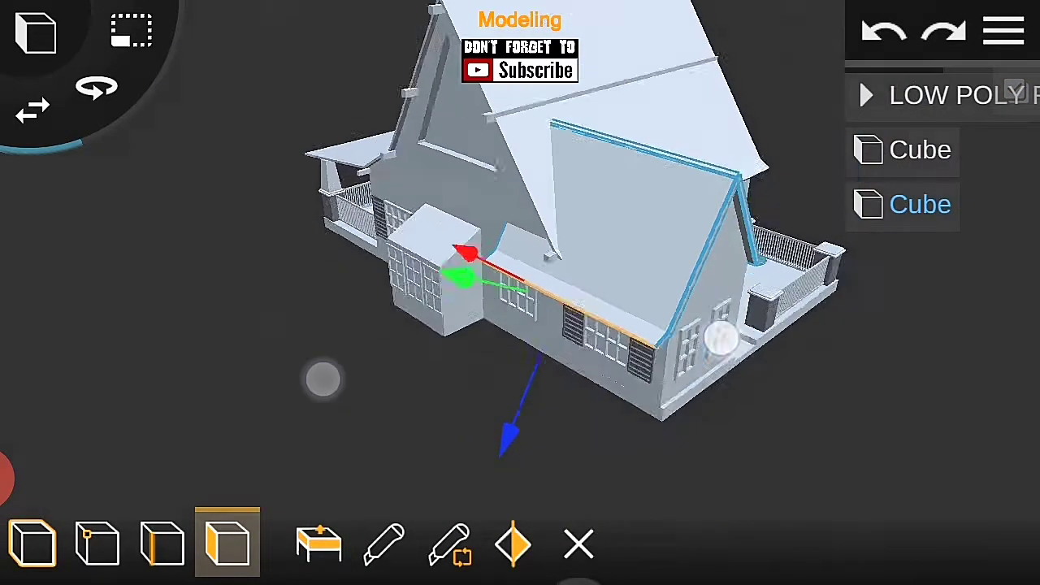
{"action": "left_click", "coordinate": [97, 543]}
{"action": "left_click_drag", "start_coordinate": [407, 284], "coordinate": [521, 342]}
{"action": "left_click", "coordinate": [33, 543]}
Step: Add a new Cube to the scene from the add-object list
{"action": "scroll", "coordinate": [491, 325], "scroll_direction": "up", "scroll_amount": 5}
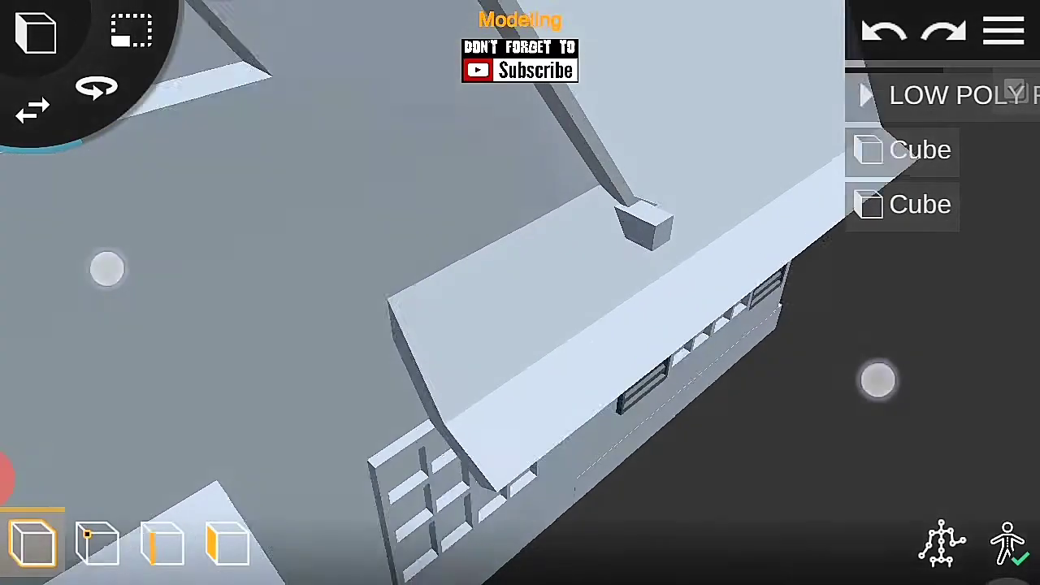
{"action": "left_click_drag", "start_coordinate": [587, 377], "coordinate": [723, 376]}
{"action": "left_click", "coordinate": [35, 32]}
{"action": "left_click", "coordinate": [46, 134]}
{"action": "scroll", "coordinate": [479, 276], "scroll_direction": "down", "scroll_amount": 3}
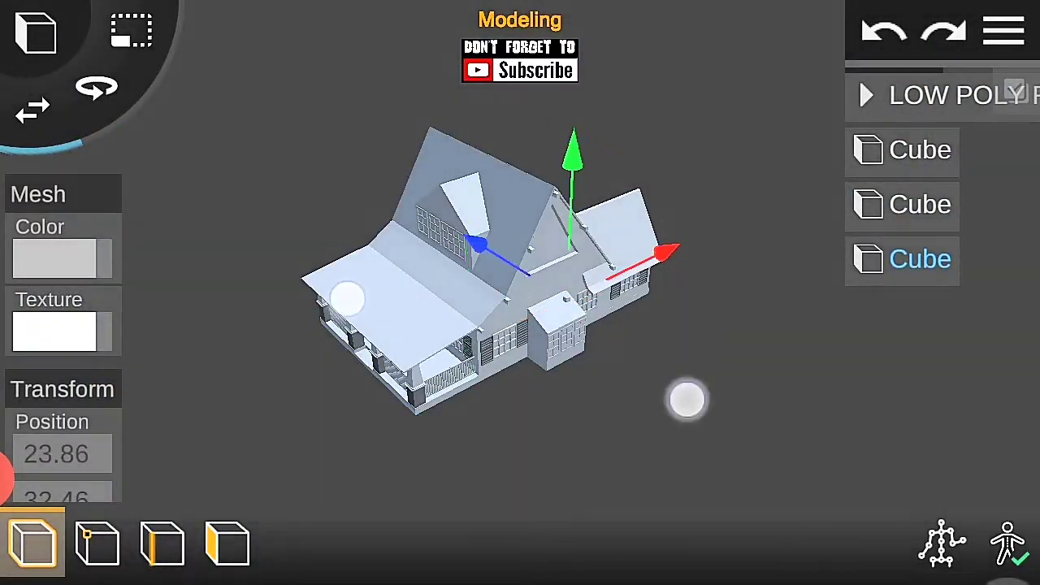
Step: Move the new cube up to the roof and slide it near the bay window
{"action": "scroll", "coordinate": [695, 333], "scroll_direction": "up", "scroll_amount": 5}
{"action": "left_click_drag", "start_coordinate": [731, 360], "coordinate": [680, 330]}
{"action": "scroll", "coordinate": [512, 285], "scroll_direction": "up", "scroll_amount": 3}
{"action": "mouse_move", "coordinate": [194, 306]}
{"action": "left_mouse_down"}
{"action": "mouse_move", "coordinate": [866, 434]}
{"action": "mouse_move", "coordinate": [918, 327]}
{"action": "left_mouse_up"}
{"action": "scroll", "coordinate": [402, 404], "scroll_direction": "up", "scroll_amount": 3}
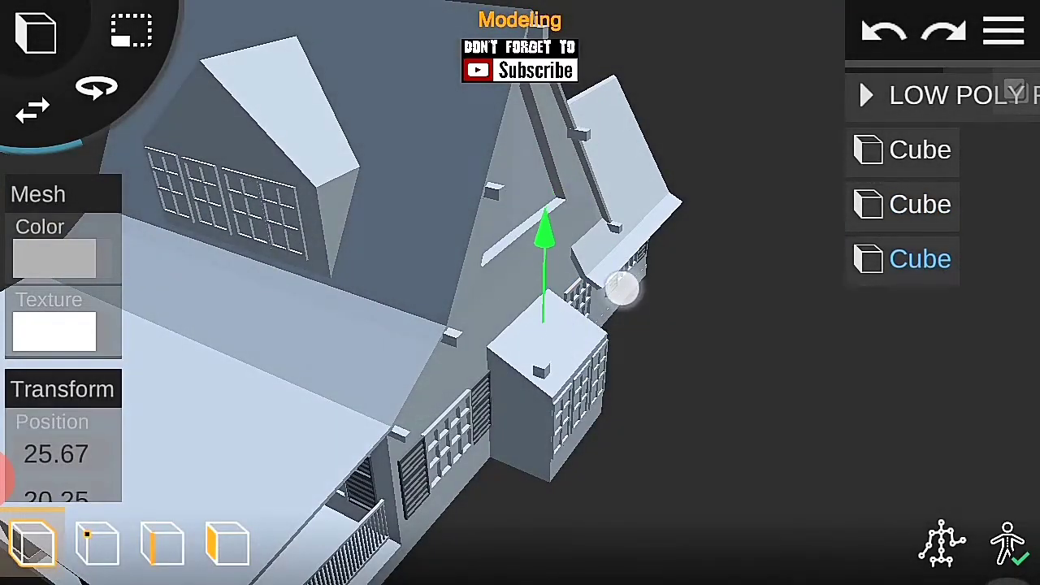
{"action": "left_click_drag", "start_coordinate": [622, 289], "coordinate": [766, 427]}
{"action": "scroll", "coordinate": [497, 333], "scroll_direction": "up", "scroll_amount": 3}
{"action": "mouse_move", "coordinate": [415, 422]}
{"action": "left_mouse_down"}
{"action": "mouse_move", "coordinate": [609, 406]}
{"action": "mouse_move", "coordinate": [580, 378]}
{"action": "left_mouse_up"}
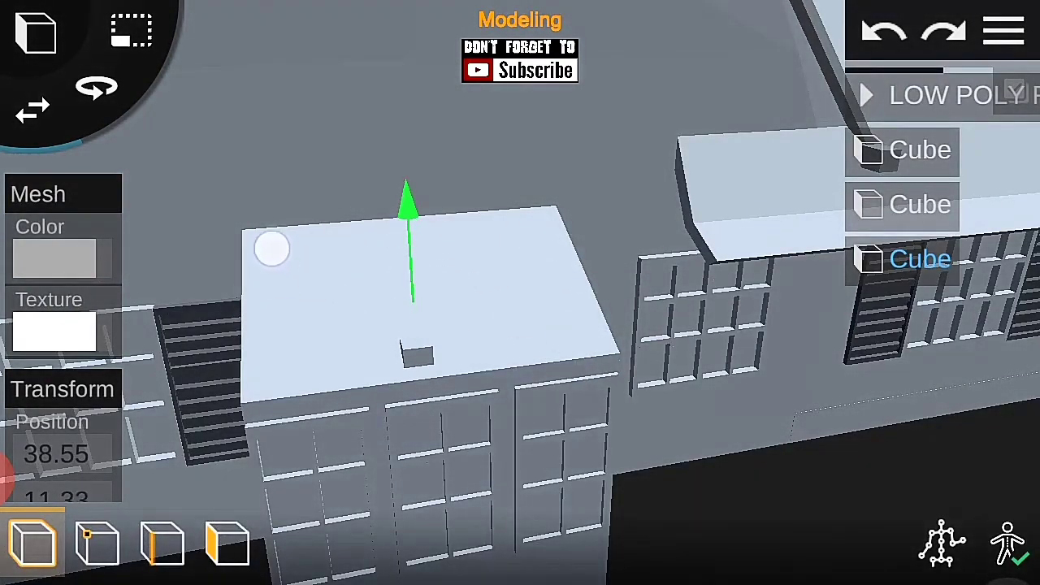
Step: Lift the cube slightly into a slab over the bay and select the awning
{"action": "left_click_drag", "start_coordinate": [189, 236], "coordinate": [811, 270]}
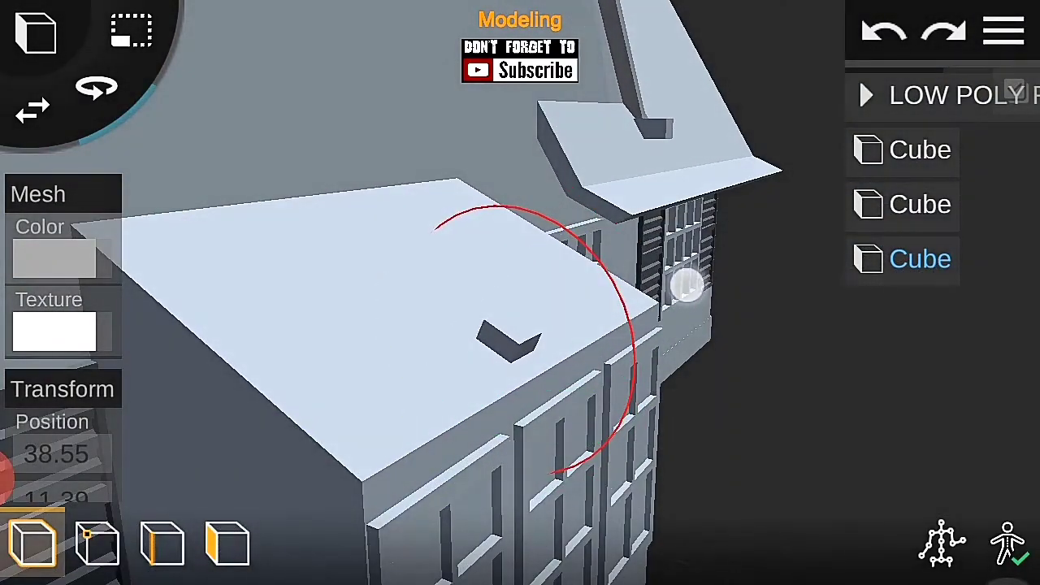
{"action": "mouse_move", "coordinate": [701, 248]}
{"action": "left_mouse_down"}
{"action": "mouse_move", "coordinate": [623, 247]}
{"action": "mouse_move", "coordinate": [589, 152]}
{"action": "left_mouse_up"}
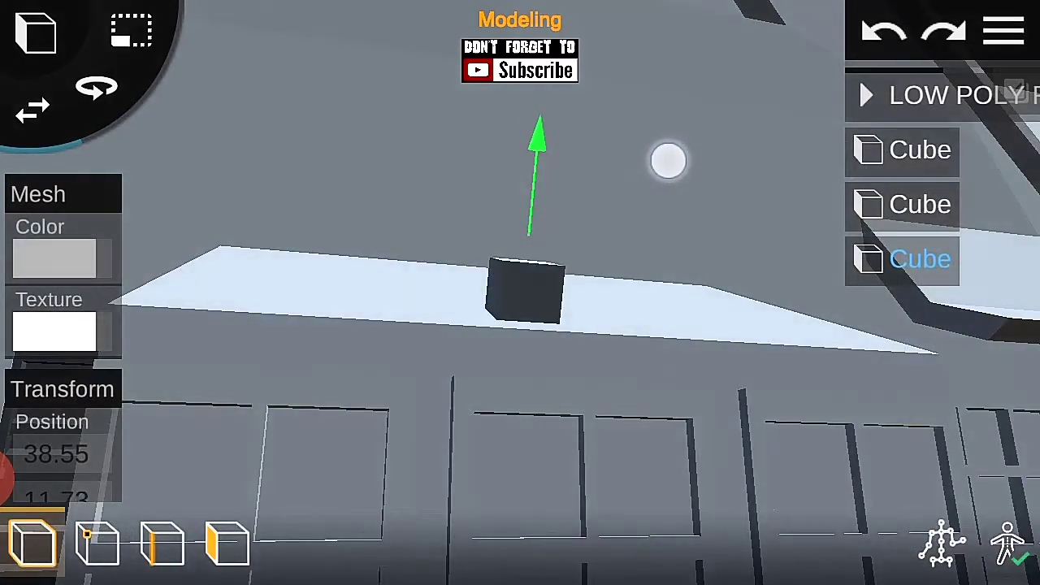
{"action": "left_click_drag", "start_coordinate": [790, 322], "coordinate": [904, 347]}
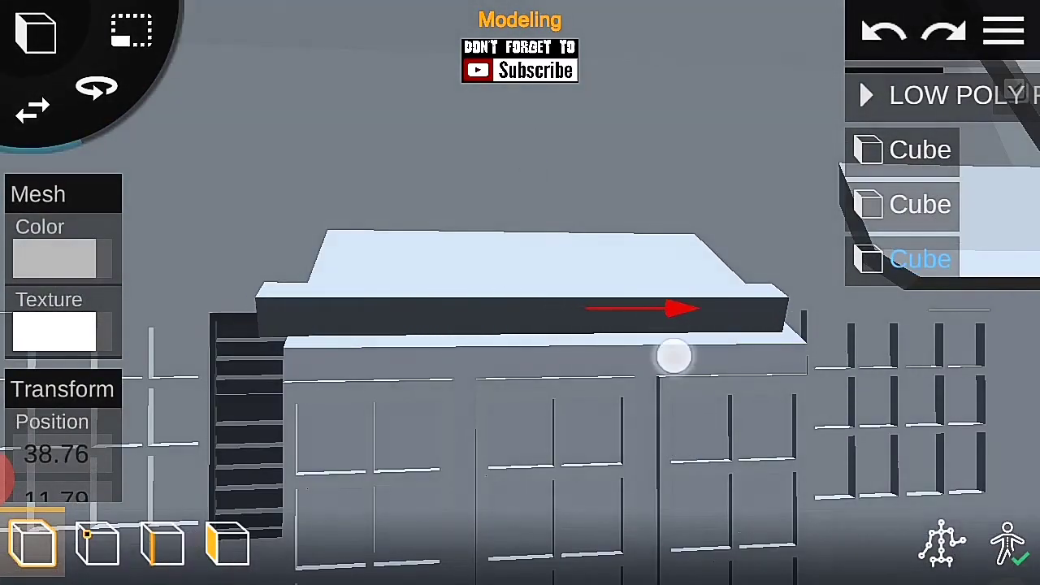
{"action": "left_click_drag", "start_coordinate": [675, 411], "coordinate": [960, 434]}
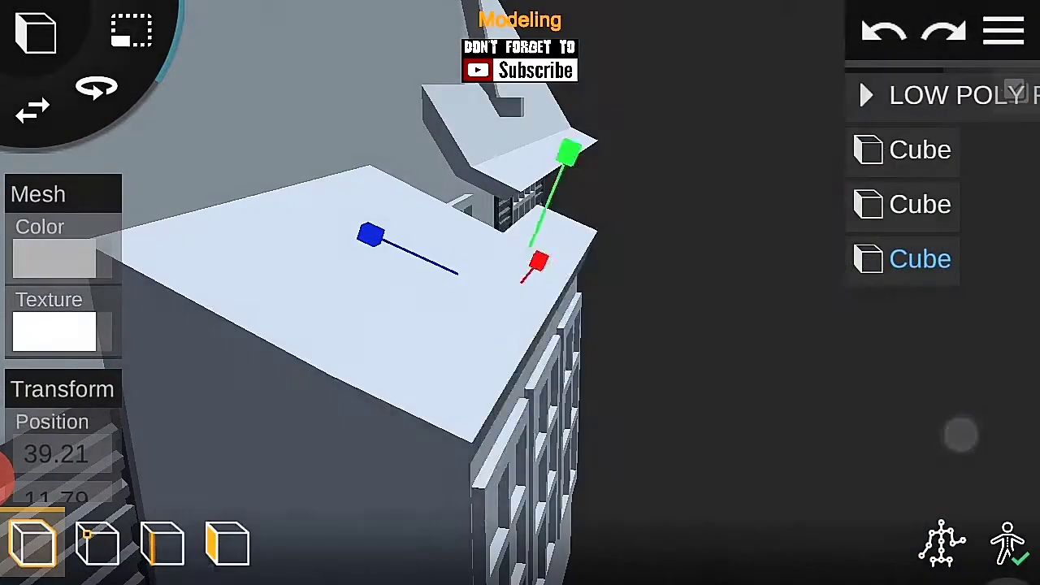
{"action": "mouse_move", "coordinate": [914, 399]}
{"action": "left_mouse_down"}
{"action": "mouse_move", "coordinate": [49, 184]}
{"action": "mouse_move", "coordinate": [124, 211]}
{"action": "left_mouse_up"}
{"action": "mouse_move", "coordinate": [813, 392]}
{"action": "left_mouse_down"}
{"action": "mouse_move", "coordinate": [713, 446]}
{"action": "mouse_move", "coordinate": [630, 163]}
{"action": "mouse_move", "coordinate": [664, 267]}
{"action": "mouse_move", "coordinate": [817, 453]}
{"action": "mouse_move", "coordinate": [716, 260]}
{"action": "left_mouse_up"}
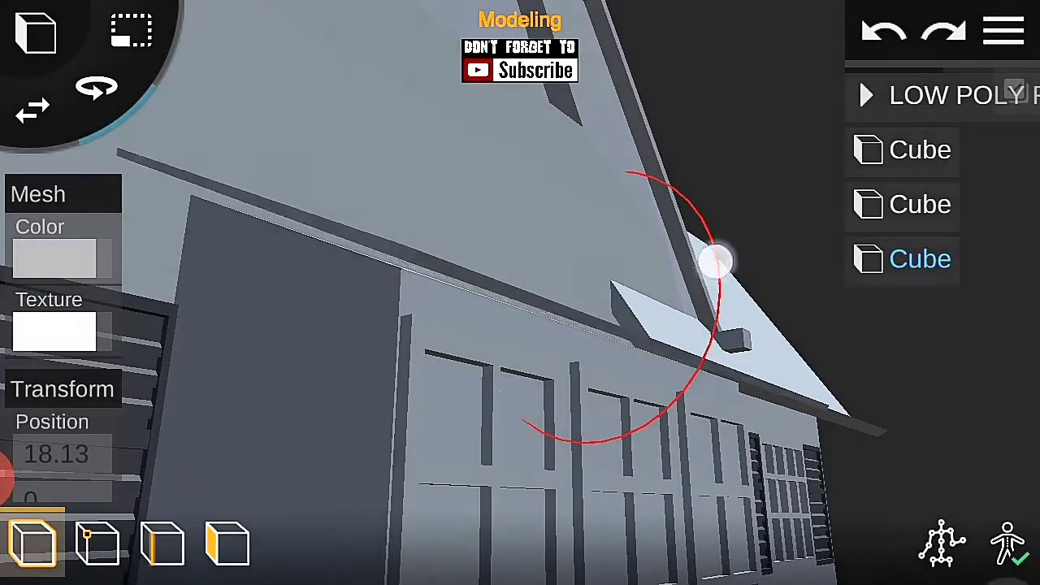
{"action": "left_click_drag", "start_coordinate": [677, 183], "coordinate": [576, 179]}
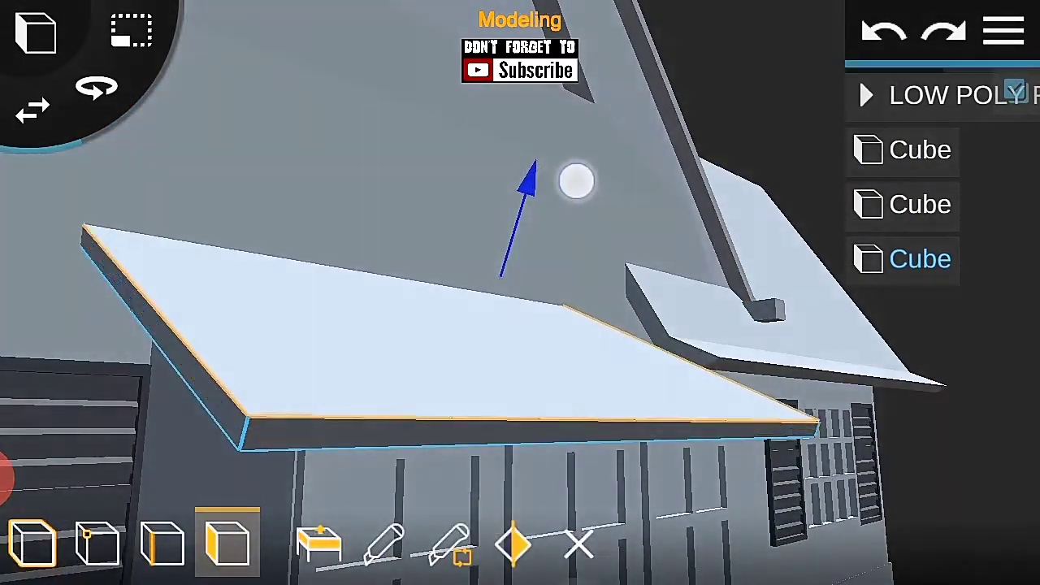
Step: Select the front awning in face-select mode and inspect it up close
{"action": "left_click_drag", "start_coordinate": [666, 366], "coordinate": [297, 409]}
{"action": "left_click", "coordinate": [31, 549]}
{"action": "left_click_drag", "start_coordinate": [891, 344], "coordinate": [790, 361]}
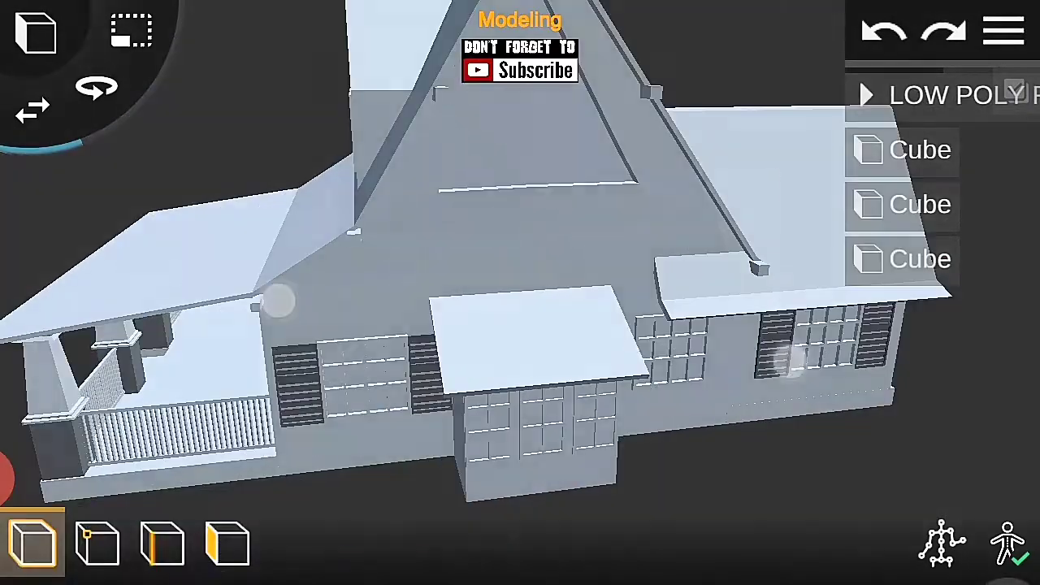
{"action": "scroll", "coordinate": [499, 336], "scroll_direction": "up", "scroll_amount": 3}
{"action": "left_click", "coordinate": [228, 543]}
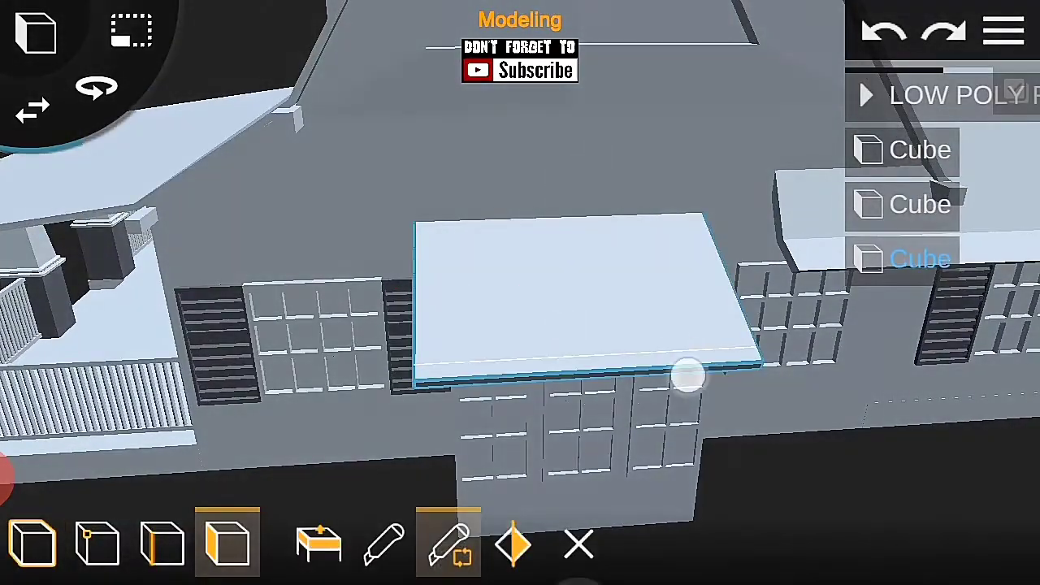
{"action": "left_click_drag", "start_coordinate": [737, 348], "coordinate": [715, 423]}
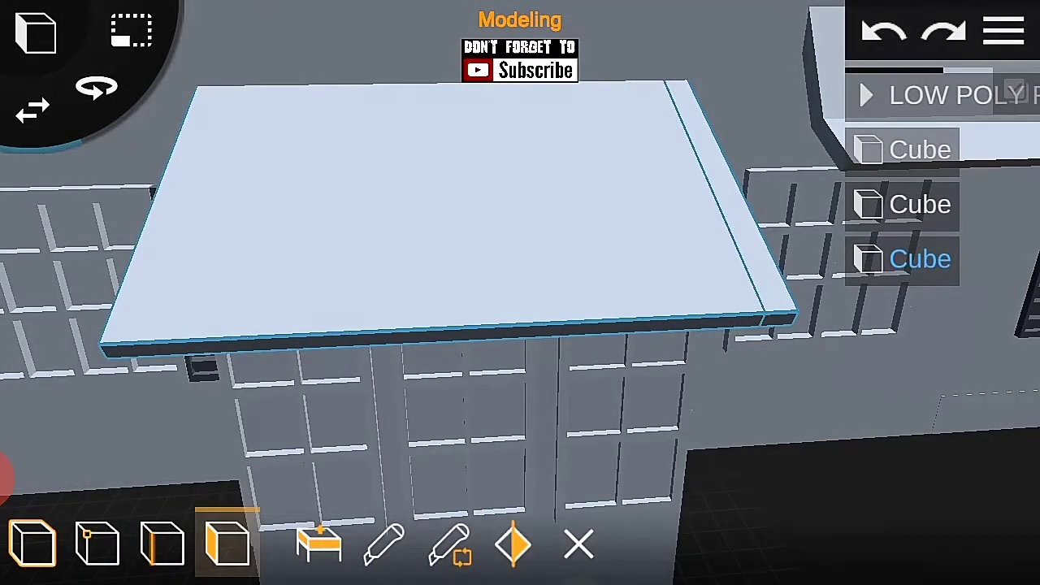
{"action": "scroll", "coordinate": [491, 346], "scroll_direction": "down", "scroll_amount": 5}
Step: Deselect the awning, then open and close the main menu
{"action": "left_click", "coordinate": [31, 543]}
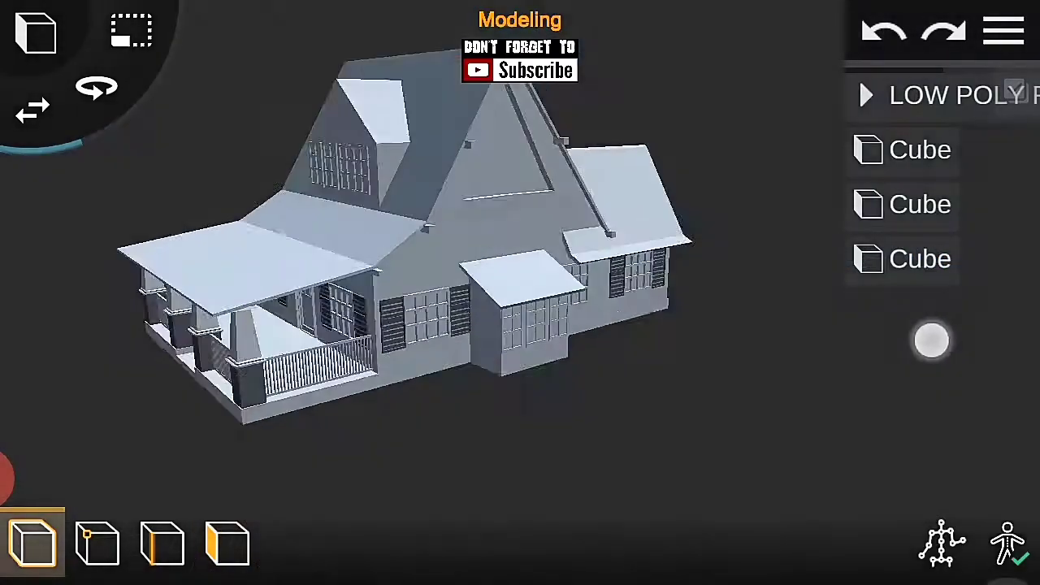
{"action": "left_click", "coordinate": [1008, 30]}
{"action": "left_click", "coordinate": [715, 328]}
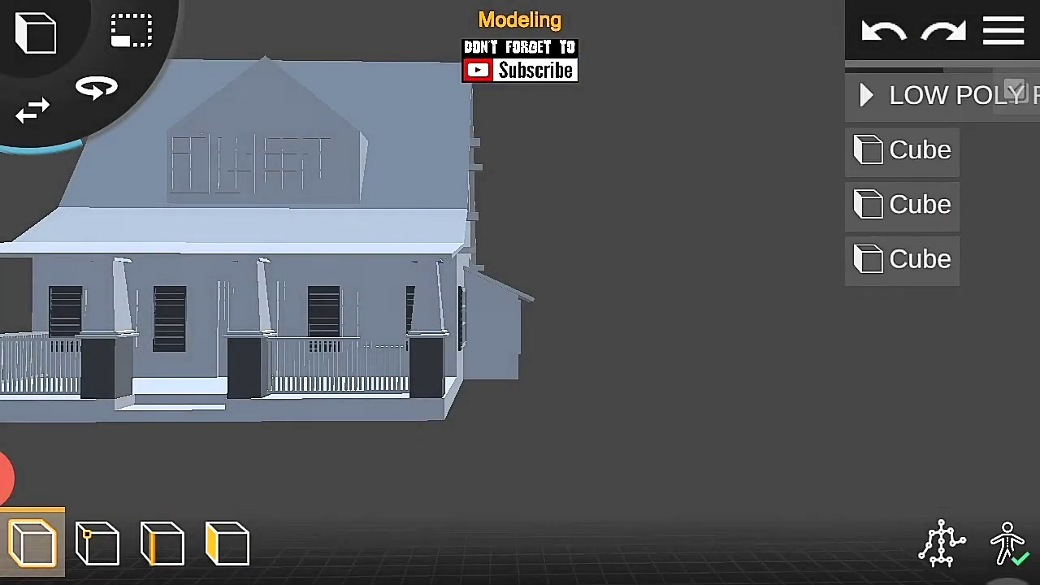
{"action": "mouse_move", "coordinate": [667, 365]}
{"action": "left_mouse_down"}
{"action": "mouse_move", "coordinate": [639, 441]}
{"action": "mouse_move", "coordinate": [755, 379]}
{"action": "left_mouse_up"}
Step: Add another cube, move it onto the roof and rotate it toward the roof slope
{"action": "scroll", "coordinate": [482, 305], "scroll_direction": "up", "scroll_amount": 5}
{"action": "left_click", "coordinate": [35, 33]}
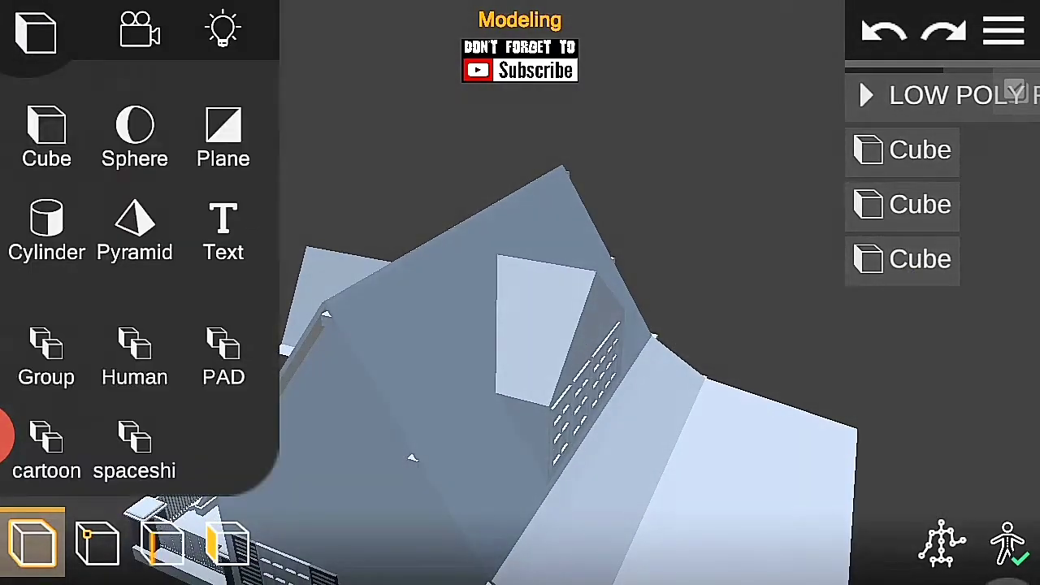
{"action": "left_click", "coordinate": [44, 127]}
{"action": "scroll", "coordinate": [489, 275], "scroll_direction": "down", "scroll_amount": 5}
{"action": "scroll", "coordinate": [611, 223], "scroll_direction": "up", "scroll_amount": 5}
{"action": "left_click_drag", "start_coordinate": [336, 274], "coordinate": [626, 283]}
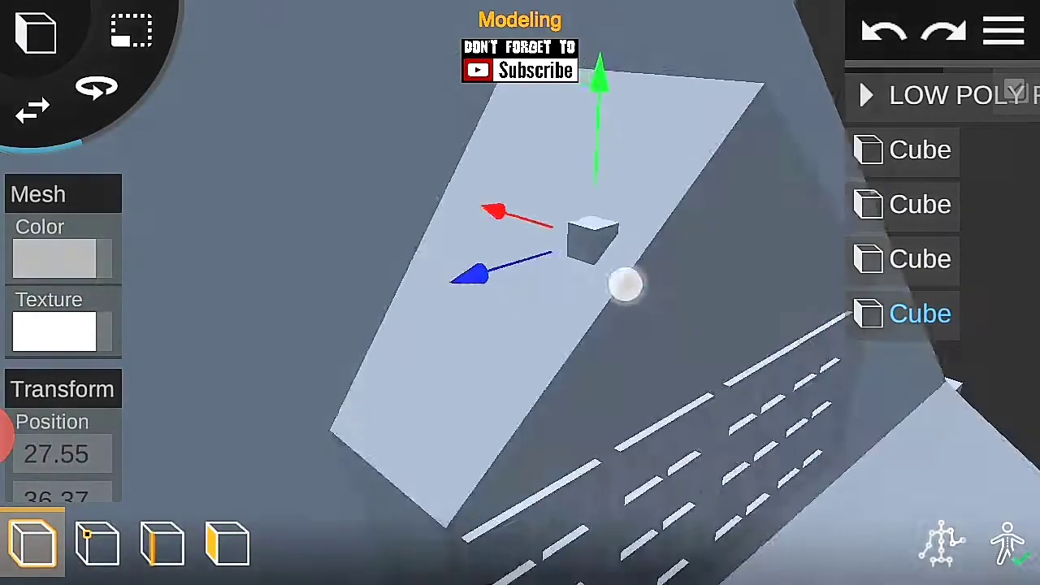
{"action": "left_click_drag", "start_coordinate": [675, 131], "coordinate": [690, 181]}
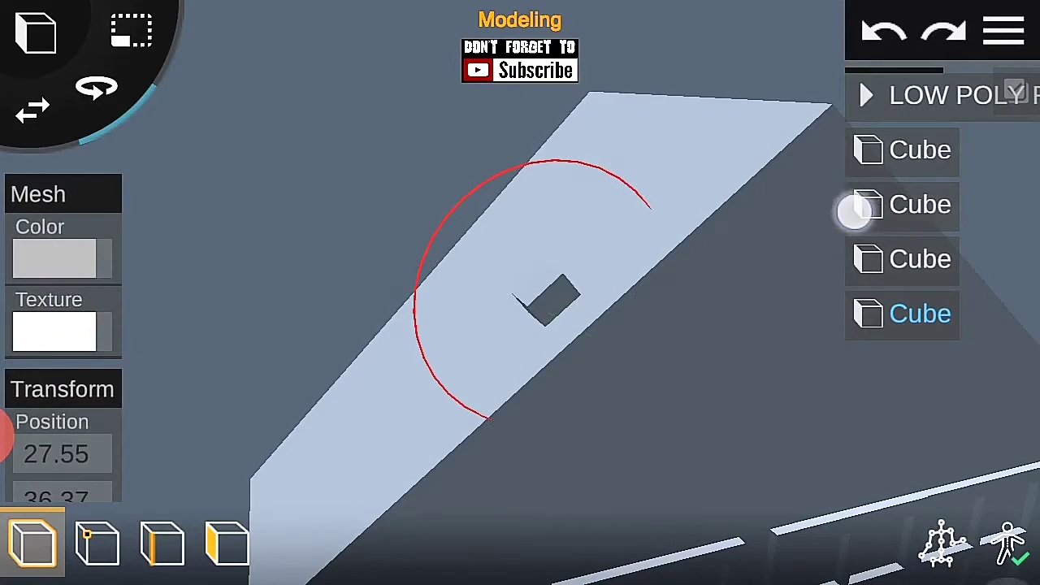
Step: In face mode, pull one face out to stretch the cube into a long slab
{"action": "left_click", "coordinate": [213, 561]}
{"action": "left_click_drag", "start_coordinate": [187, 272], "coordinate": [620, 322]}
{"action": "left_click", "coordinate": [620, 323]}
{"action": "mouse_move", "coordinate": [569, 399]}
{"action": "left_mouse_down"}
{"action": "mouse_move", "coordinate": [547, 396]}
{"action": "mouse_move", "coordinate": [618, 439]}
{"action": "mouse_move", "coordinate": [901, 154]}
{"action": "left_mouse_up"}
{"action": "left_click_drag", "start_coordinate": [283, 204], "coordinate": [214, 512]}
{"action": "left_click_drag", "start_coordinate": [813, 455], "coordinate": [957, 436]}
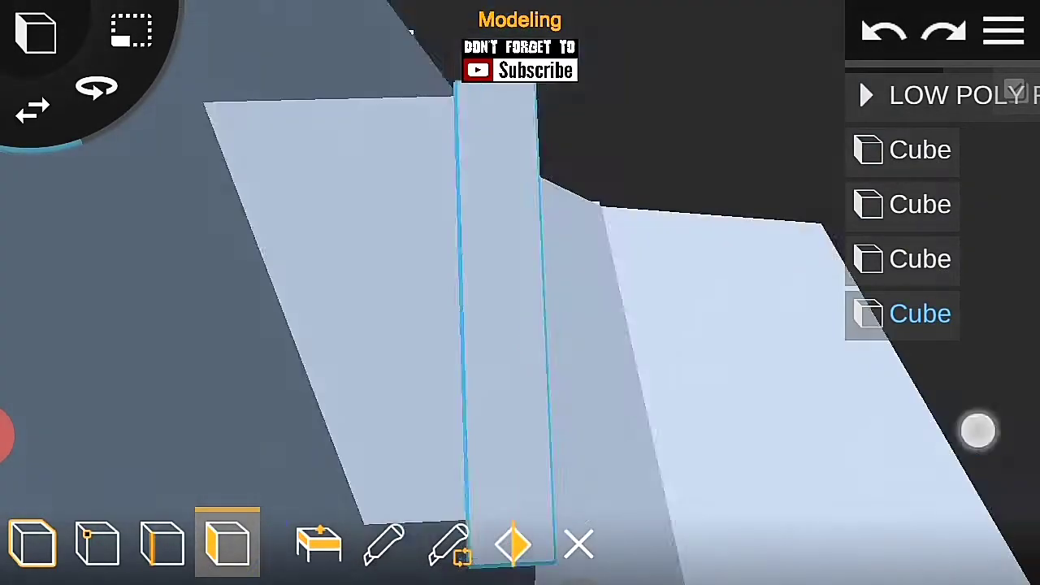
{"action": "left_click_drag", "start_coordinate": [747, 353], "coordinate": [731, 341]}
{"action": "left_click_drag", "start_coordinate": [274, 244], "coordinate": [241, 397]}
{"action": "mouse_move", "coordinate": [132, 407]}
{"action": "left_mouse_down"}
{"action": "mouse_move", "coordinate": [167, 244]}
{"action": "mouse_move", "coordinate": [773, 320]}
{"action": "mouse_move", "coordinate": [740, 309]}
{"action": "mouse_move", "coordinate": [269, 372]}
{"action": "mouse_move", "coordinate": [669, 318]}
{"action": "mouse_move", "coordinate": [799, 341]}
{"action": "left_mouse_up"}
{"action": "left_click_drag", "start_coordinate": [344, 376], "coordinate": [378, 198]}
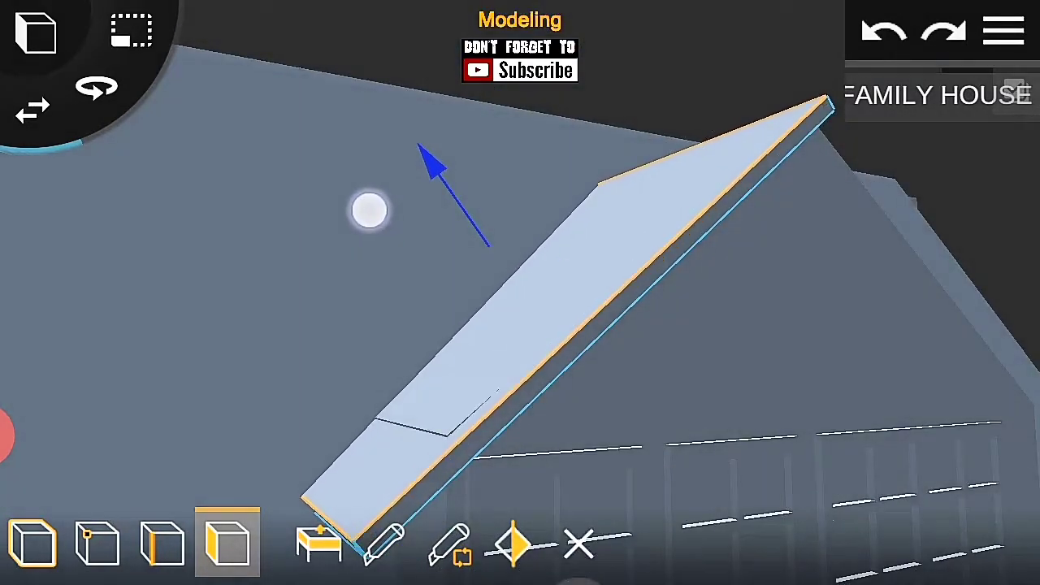
Step: Tilt the slab to the roof pitch and stretch its end face to the roof corner
{"action": "left_click", "coordinate": [97, 88]}
{"action": "left_click_drag", "start_coordinate": [561, 333], "coordinate": [591, 359]}
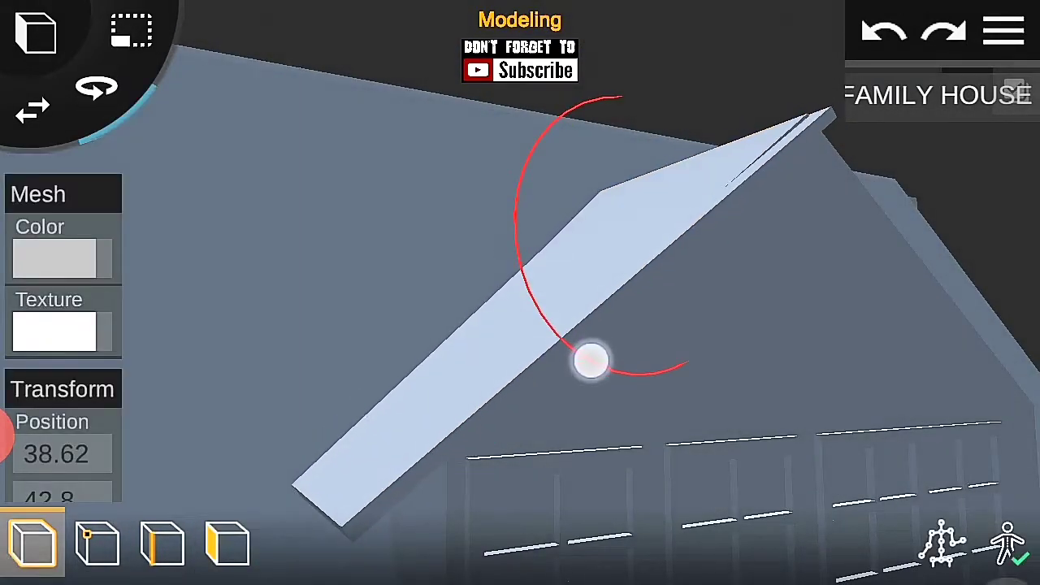
{"action": "left_click", "coordinate": [227, 543]}
{"action": "left_click_drag", "start_coordinate": [560, 439], "coordinate": [767, 290]}
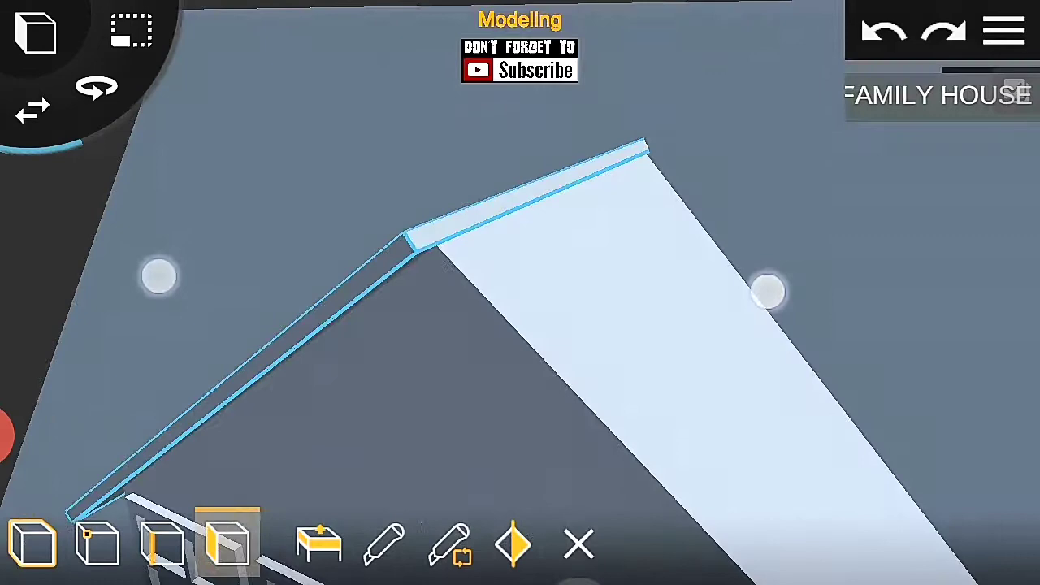
{"action": "left_click", "coordinate": [439, 224]}
{"action": "mouse_move", "coordinate": [439, 224]}
{"action": "left_mouse_down"}
{"action": "mouse_move", "coordinate": [835, 221]}
{"action": "mouse_move", "coordinate": [601, 192]}
{"action": "mouse_move", "coordinate": [641, 193]}
{"action": "left_mouse_up"}
{"action": "mouse_move", "coordinate": [485, 246]}
{"action": "left_mouse_down"}
{"action": "mouse_move", "coordinate": [827, 374]}
{"action": "mouse_move", "coordinate": [698, 425]}
{"action": "mouse_move", "coordinate": [750, 390]}
{"action": "mouse_move", "coordinate": [726, 416]}
{"action": "left_mouse_up"}
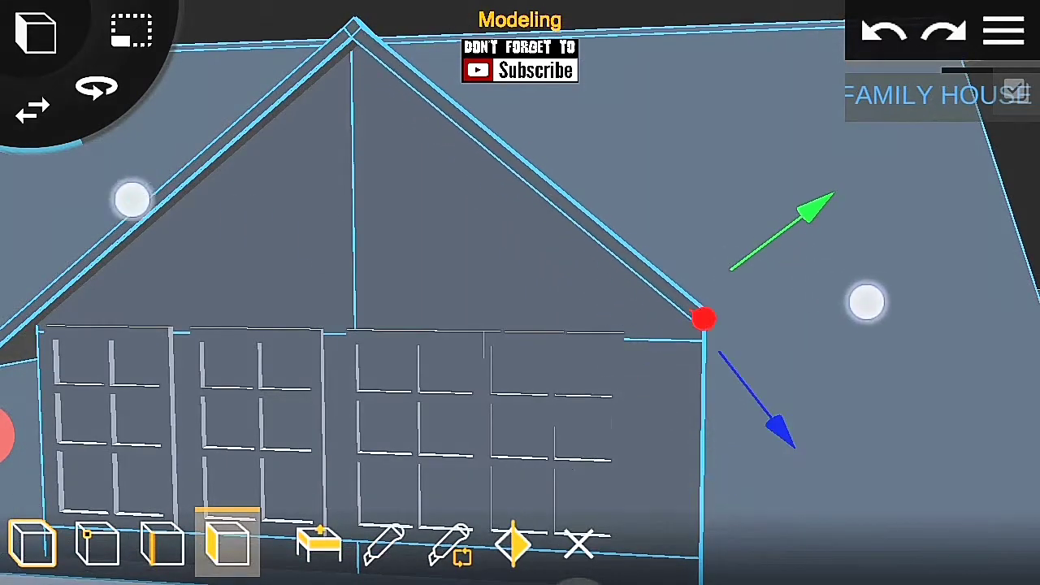
{"action": "mouse_move", "coordinate": [848, 330]}
{"action": "left_mouse_down"}
{"action": "mouse_move", "coordinate": [864, 317]}
{"action": "mouse_move", "coordinate": [672, 339]}
{"action": "mouse_move", "coordinate": [781, 339]}
{"action": "mouse_move", "coordinate": [651, 255]}
{"action": "mouse_move", "coordinate": [775, 339]}
{"action": "mouse_move", "coordinate": [739, 388]}
{"action": "mouse_move", "coordinate": [792, 346]}
{"action": "mouse_move", "coordinate": [684, 270]}
{"action": "left_mouse_up"}
{"action": "mouse_move", "coordinate": [806, 377]}
{"action": "left_mouse_down"}
{"action": "mouse_move", "coordinate": [857, 395]}
{"action": "mouse_move", "coordinate": [818, 372]}
{"action": "left_mouse_up"}
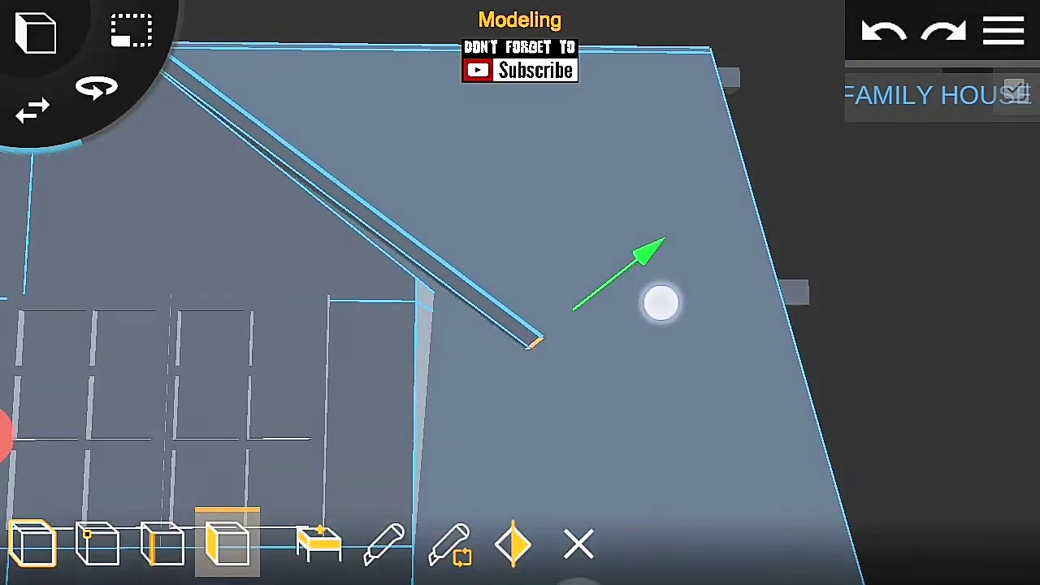
{"action": "mouse_move", "coordinate": [657, 314]}
{"action": "left_mouse_down"}
{"action": "mouse_move", "coordinate": [600, 471]}
{"action": "mouse_move", "coordinate": [873, 393]}
{"action": "left_mouse_up"}
Step: Save the model, nudge the roof trim slightly sideways, and save again
{"action": "left_click", "coordinate": [1004, 31]}
{"action": "left_click", "coordinate": [910, 269]}
{"action": "left_click_drag", "start_coordinate": [767, 304], "coordinate": [901, 377]}
{"action": "left_click", "coordinate": [570, 405]}
{"action": "mouse_move", "coordinate": [756, 385]}
{"action": "left_mouse_down"}
{"action": "mouse_move", "coordinate": [570, 405]}
{"action": "mouse_move", "coordinate": [676, 284]}
{"action": "left_mouse_up"}
{"action": "left_click_drag", "start_coordinate": [337, 291], "coordinate": [350, 333]}
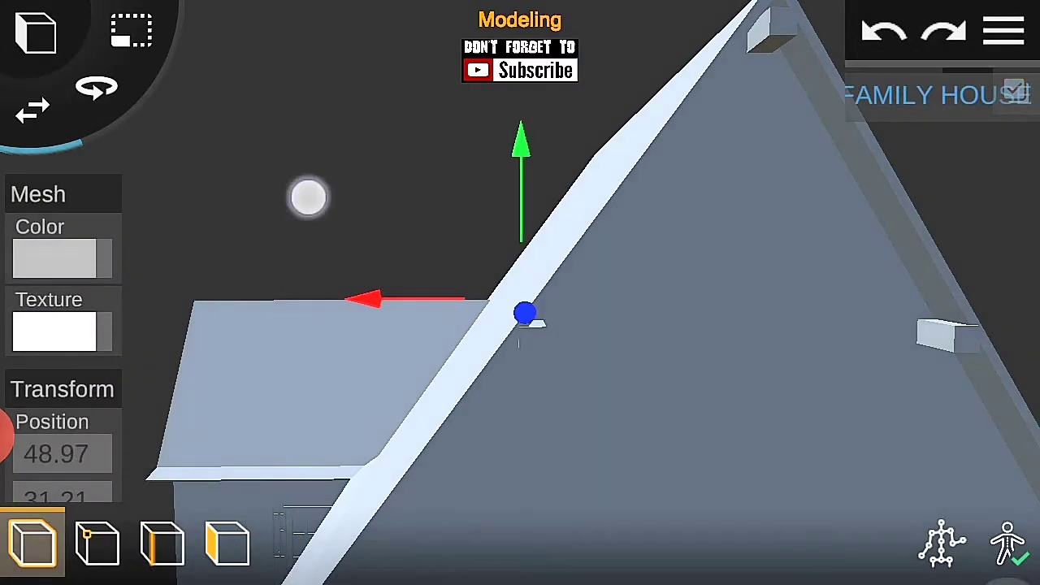
{"action": "left_click", "coordinate": [1005, 31]}
{"action": "left_click", "coordinate": [941, 269]}
{"action": "scroll", "coordinate": [520, 325], "scroll_direction": "down", "scroll_amount": 5}
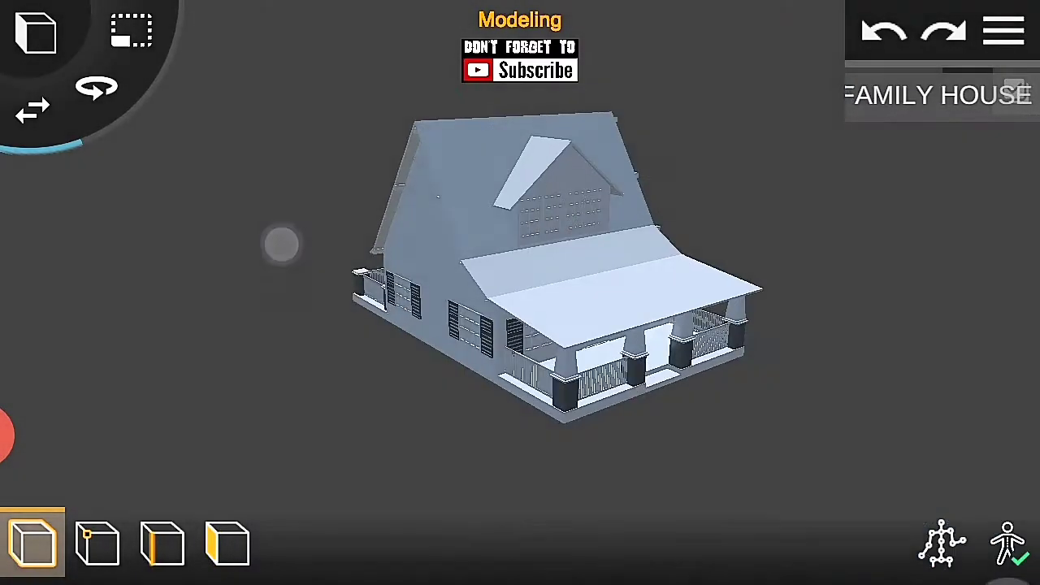
Step: Select the house model and zoom in on its side gable wall
{"action": "left_click_drag", "start_coordinate": [281, 244], "coordinate": [236, 252]}
{"action": "left_click_drag", "start_coordinate": [708, 369], "coordinate": [626, 487]}
{"action": "mouse_move", "coordinate": [731, 325]}
{"action": "left_mouse_down"}
{"action": "mouse_move", "coordinate": [766, 149]}
{"action": "mouse_move", "coordinate": [917, 431]}
{"action": "mouse_move", "coordinate": [884, 517]}
{"action": "left_mouse_up"}
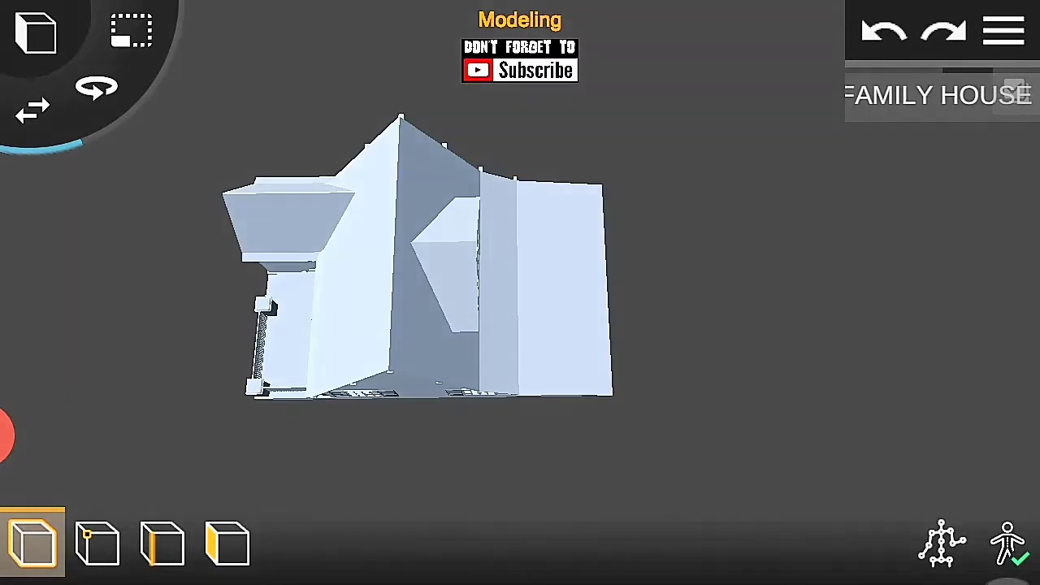
{"action": "mouse_move", "coordinate": [774, 405]}
{"action": "left_mouse_down"}
{"action": "mouse_move", "coordinate": [689, 304]}
{"action": "mouse_move", "coordinate": [756, 119]}
{"action": "left_mouse_up"}
{"action": "left_click", "coordinate": [406, 309]}
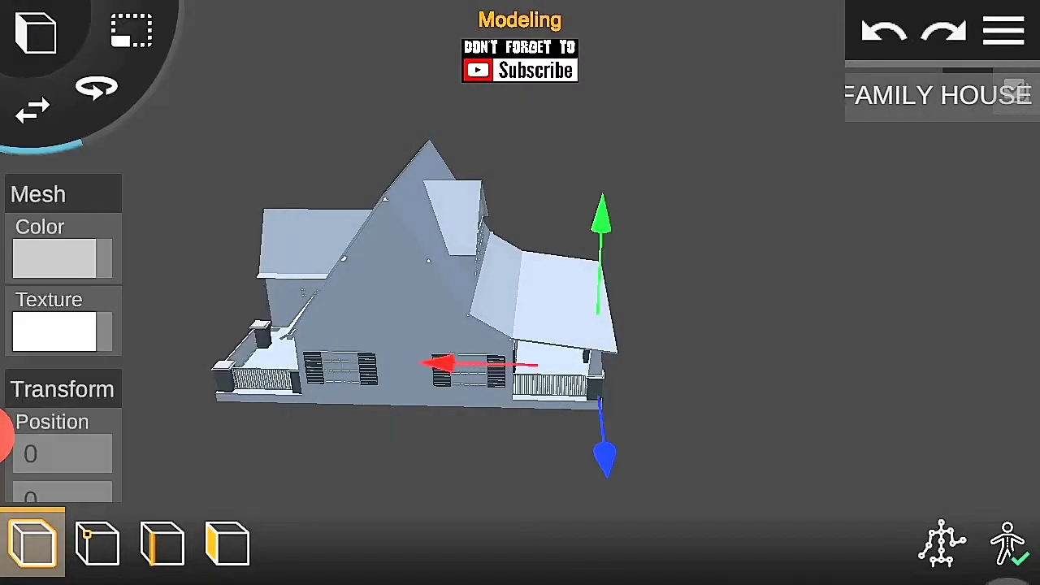
{"action": "left_click_drag", "start_coordinate": [406, 366], "coordinate": [308, 407]}
{"action": "left_click_drag", "start_coordinate": [339, 518], "coordinate": [437, 453]}
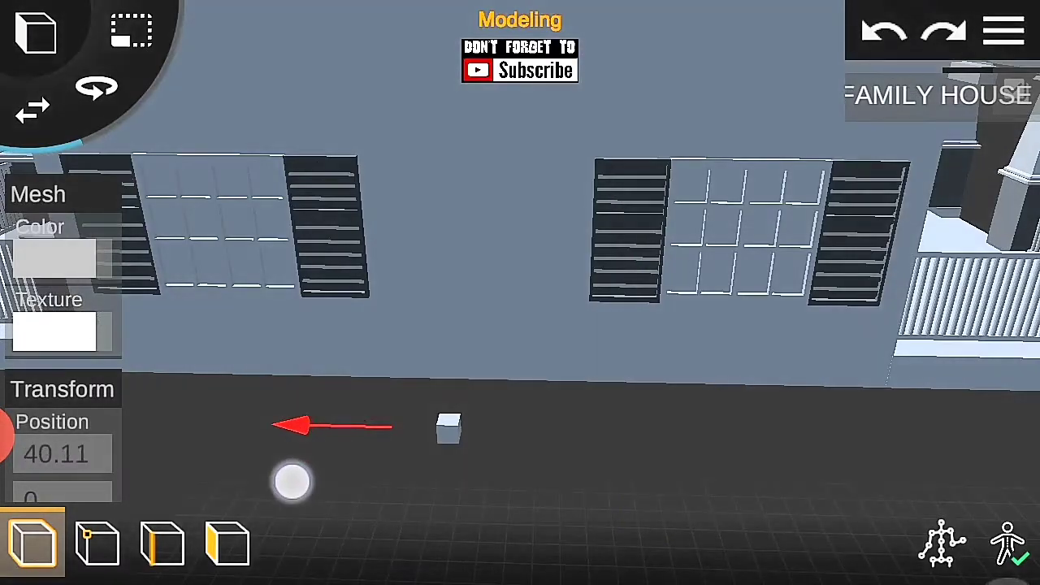
{"action": "left_click_drag", "start_coordinate": [293, 483], "coordinate": [541, 506]}
{"action": "left_click_drag", "start_coordinate": [812, 341], "coordinate": [987, 327]}
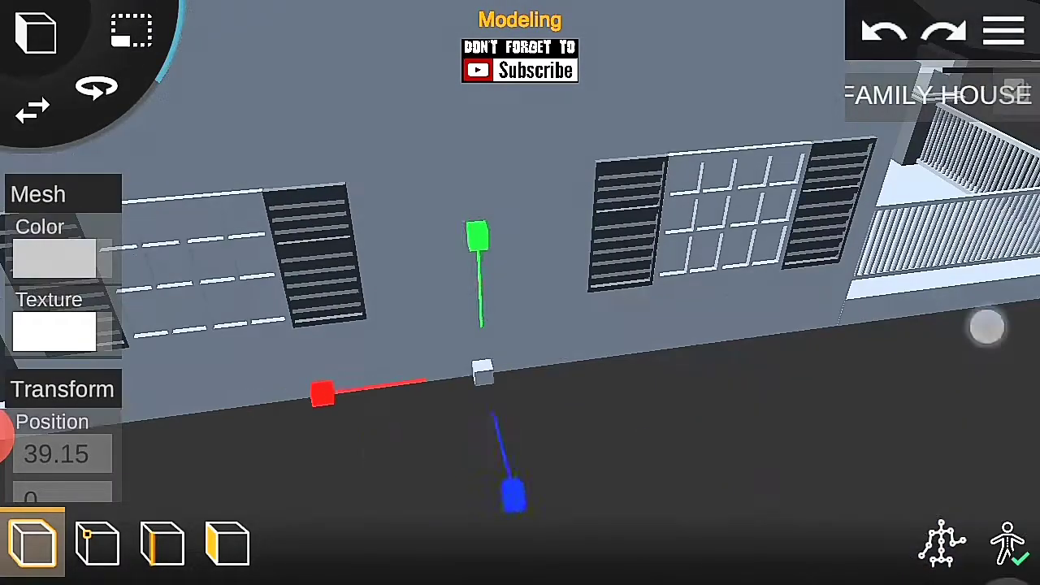
Step: In face mode, bring the chimney block's top face into view beside the roof
{"action": "left_click", "coordinate": [228, 543]}
{"action": "mouse_move", "coordinate": [504, 365]}
{"action": "left_mouse_down"}
{"action": "mouse_move", "coordinate": [677, 428]}
{"action": "mouse_move", "coordinate": [553, 395]}
{"action": "mouse_move", "coordinate": [640, 43]}
{"action": "mouse_move", "coordinate": [620, 141]}
{"action": "left_mouse_up"}
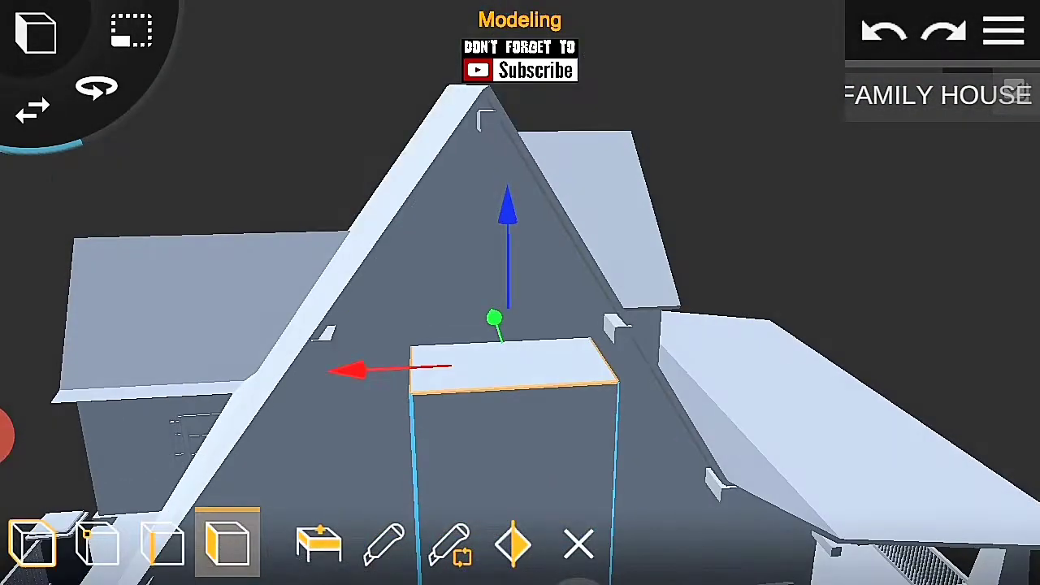
{"action": "left_click_drag", "start_coordinate": [411, 397], "coordinate": [818, 374]}
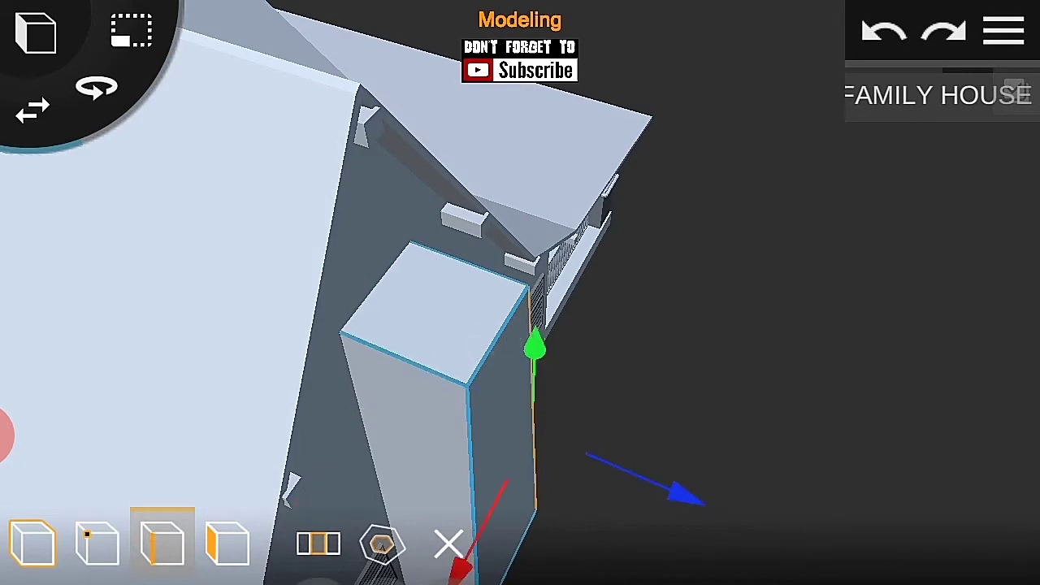
{"action": "left_click_drag", "start_coordinate": [731, 342], "coordinate": [617, 320]}
{"action": "mouse_move", "coordinate": [812, 366]}
{"action": "left_mouse_down"}
{"action": "mouse_move", "coordinate": [929, 369]}
{"action": "mouse_move", "coordinate": [646, 431]}
{"action": "left_mouse_up"}
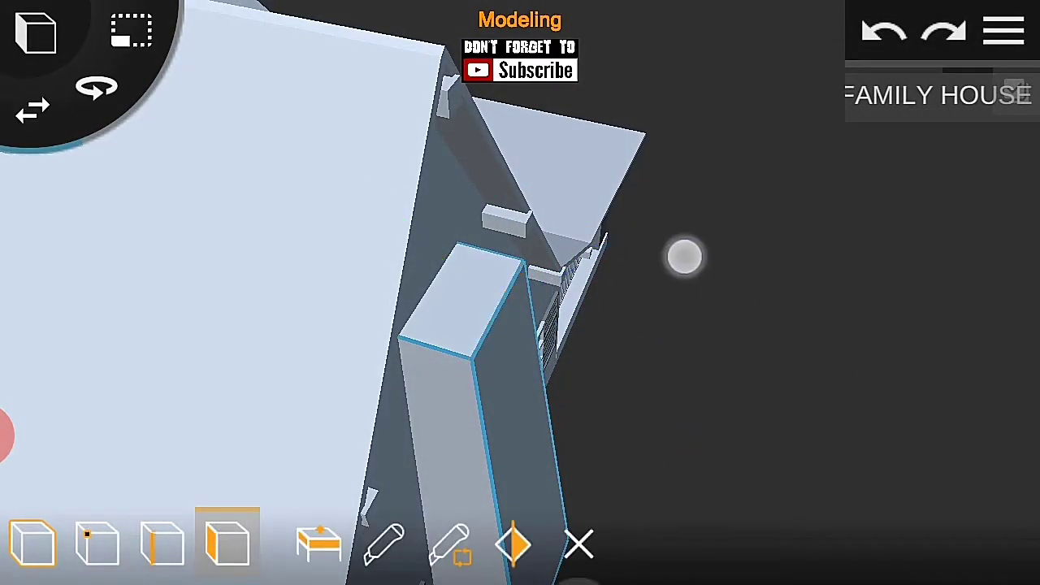
{"action": "left_click_drag", "start_coordinate": [684, 256], "coordinate": [797, 284]}
{"action": "scroll", "coordinate": [516, 291], "scroll_direction": "up", "scroll_amount": 5}
{"action": "left_click_drag", "start_coordinate": [685, 190], "coordinate": [573, 169]}
{"action": "mouse_move", "coordinate": [789, 84]}
{"action": "left_mouse_down"}
{"action": "mouse_move", "coordinate": [870, 383]}
{"action": "mouse_move", "coordinate": [699, 258]}
{"action": "mouse_move", "coordinate": [155, 339]}
{"action": "mouse_move", "coordinate": [948, 377]}
{"action": "left_mouse_up"}
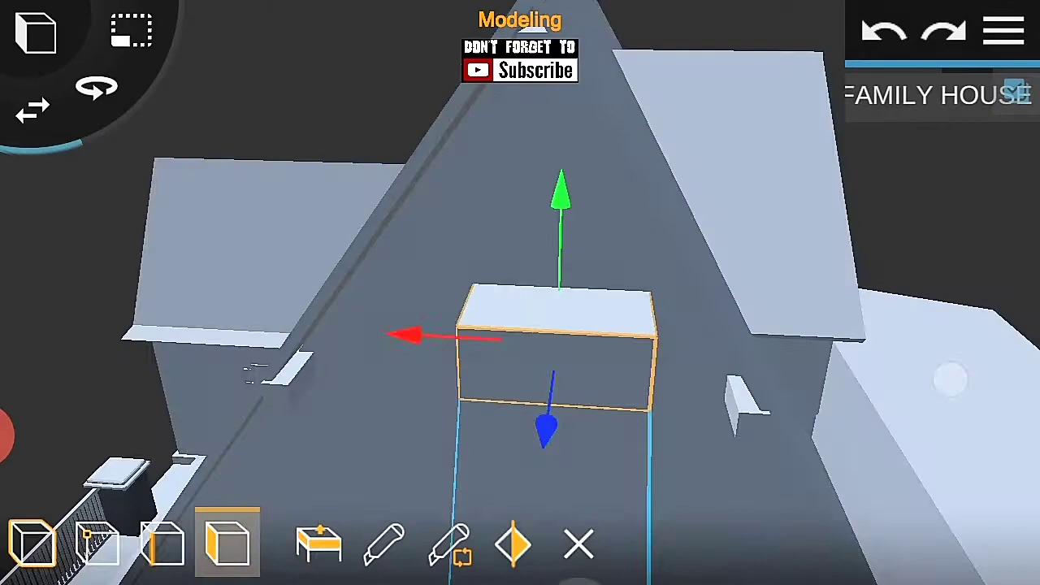
Step: Orbit around the chimney top to check its cap, then view the whole house
{"action": "scroll", "coordinate": [563, 316], "scroll_direction": "up", "scroll_amount": 5}
{"action": "scroll", "coordinate": [562, 315], "scroll_direction": "down", "scroll_amount": 5}
{"action": "mouse_move", "coordinate": [806, 322]}
{"action": "left_mouse_down"}
{"action": "mouse_move", "coordinate": [634, 369]}
{"action": "mouse_move", "coordinate": [509, 349]}
{"action": "mouse_move", "coordinate": [756, 271]}
{"action": "left_mouse_up"}
{"action": "scroll", "coordinate": [523, 317], "scroll_direction": "up", "scroll_amount": 5}
{"action": "scroll", "coordinate": [523, 316], "scroll_direction": "up", "scroll_amount": 2}
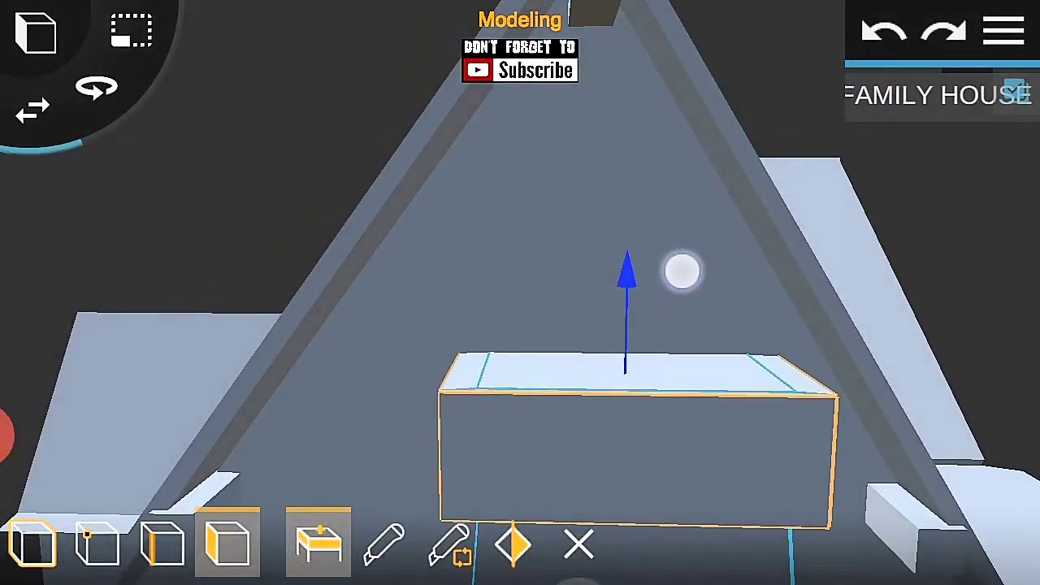
{"action": "mouse_move", "coordinate": [813, 407]}
{"action": "left_mouse_down"}
{"action": "mouse_move", "coordinate": [867, 448]}
{"action": "mouse_move", "coordinate": [800, 372]}
{"action": "mouse_move", "coordinate": [729, 395]}
{"action": "left_mouse_up"}
{"action": "scroll", "coordinate": [540, 328], "scroll_direction": "up", "scroll_amount": 2}
{"action": "mouse_move", "coordinate": [943, 379]}
{"action": "left_mouse_down"}
{"action": "mouse_move", "coordinate": [406, 421]}
{"action": "mouse_move", "coordinate": [926, 378]}
{"action": "mouse_move", "coordinate": [896, 436]}
{"action": "left_mouse_up"}
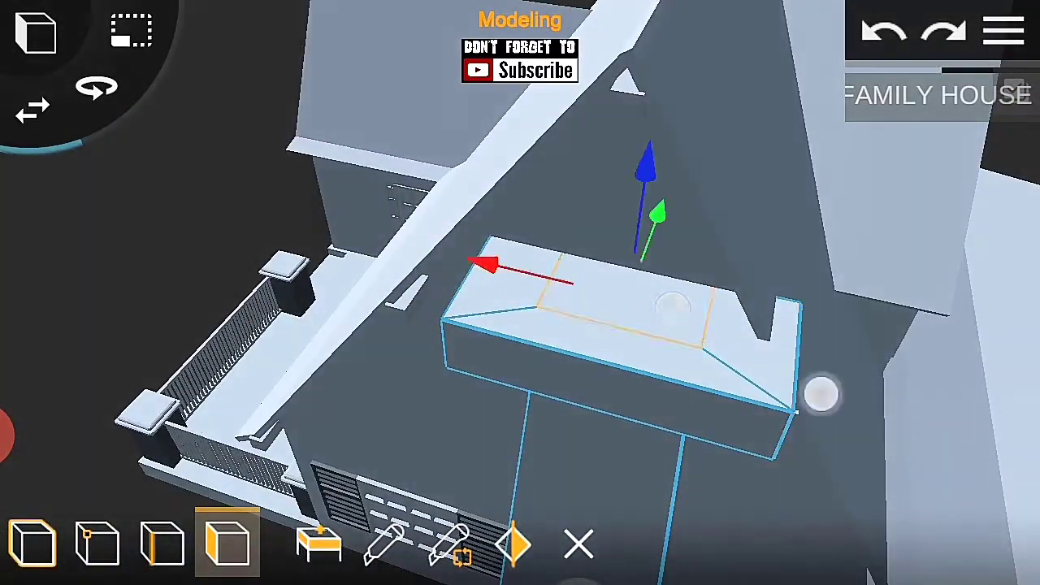
{"action": "left_click_drag", "start_coordinate": [821, 394], "coordinate": [654, 157]}
{"action": "mouse_move", "coordinate": [713, 201]}
{"action": "left_mouse_down"}
{"action": "mouse_move", "coordinate": [683, 434]}
{"action": "mouse_move", "coordinate": [339, 318]}
{"action": "mouse_move", "coordinate": [999, 244]}
{"action": "left_mouse_up"}
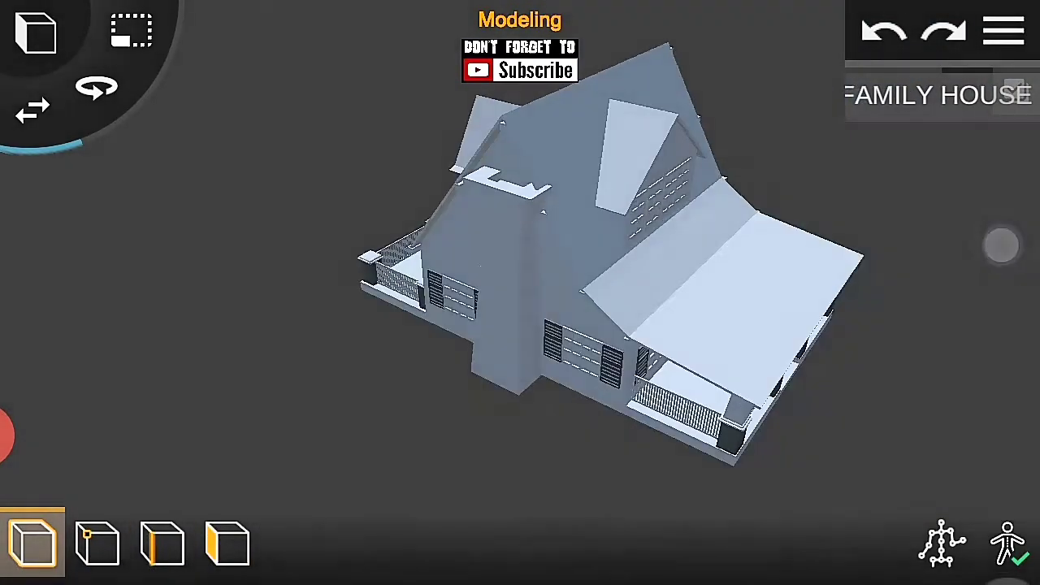
Step: Pick the chimney cube out of the house model and inspect it in face mode
{"action": "left_click", "coordinate": [753, 364]}
{"action": "mouse_move", "coordinate": [753, 363]}
{"action": "left_mouse_down"}
{"action": "mouse_move", "coordinate": [829, 372]}
{"action": "mouse_move", "coordinate": [631, 314]}
{"action": "mouse_move", "coordinate": [488, 309]}
{"action": "left_mouse_up"}
{"action": "left_click_drag", "start_coordinate": [342, 443], "coordinate": [288, 441]}
{"action": "left_click", "coordinate": [227, 543]}
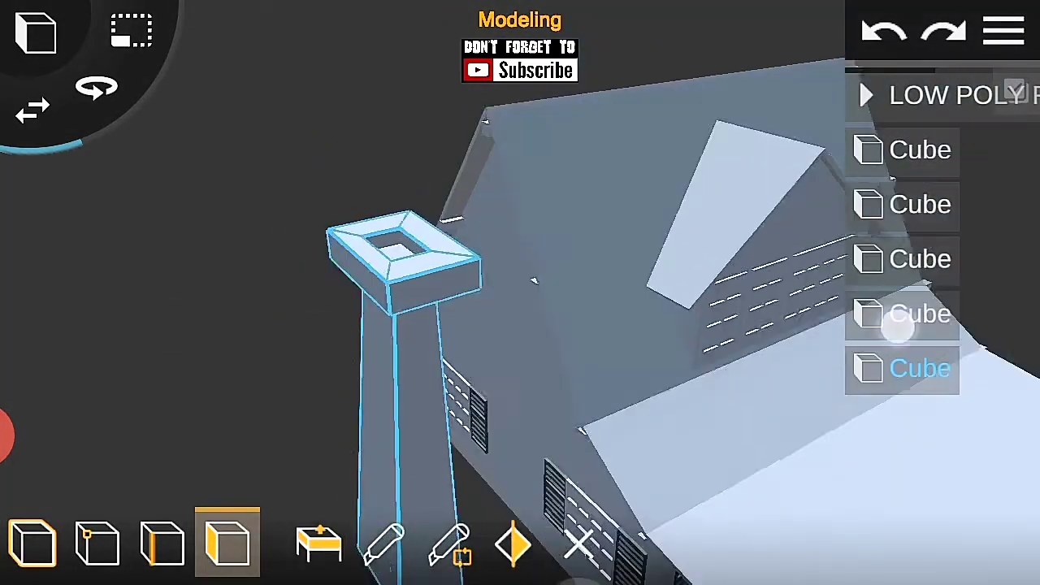
{"action": "left_click_drag", "start_coordinate": [899, 325], "coordinate": [616, 293]}
{"action": "left_click", "coordinate": [33, 543]}
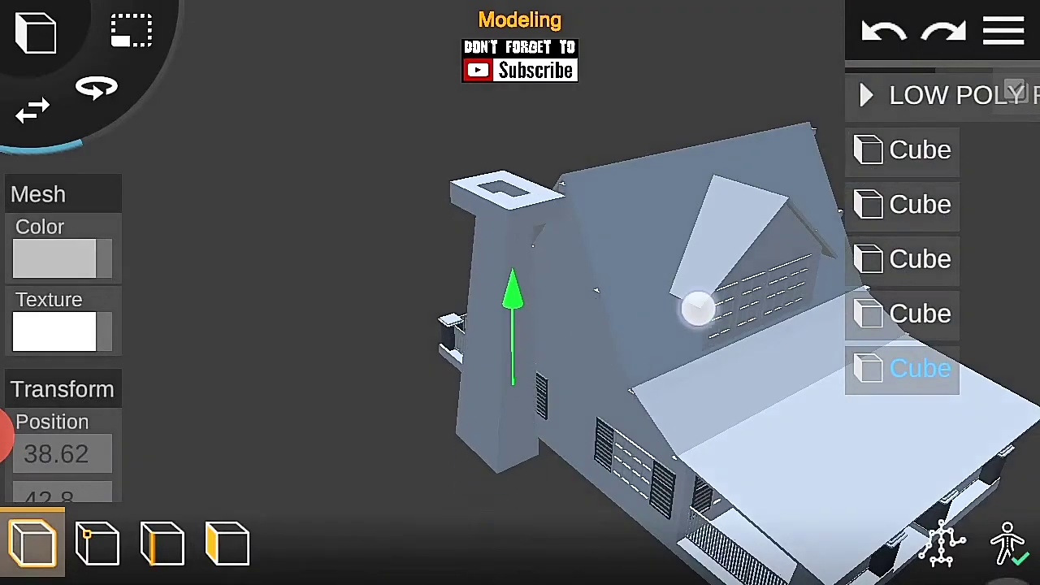
{"action": "mouse_move", "coordinate": [698, 309]}
{"action": "left_mouse_down"}
{"action": "mouse_move", "coordinate": [365, 401]}
{"action": "mouse_move", "coordinate": [434, 453]}
{"action": "mouse_move", "coordinate": [230, 292]}
{"action": "left_mouse_up"}
{"action": "left_click_drag", "start_coordinate": [755, 397], "coordinate": [737, 246]}
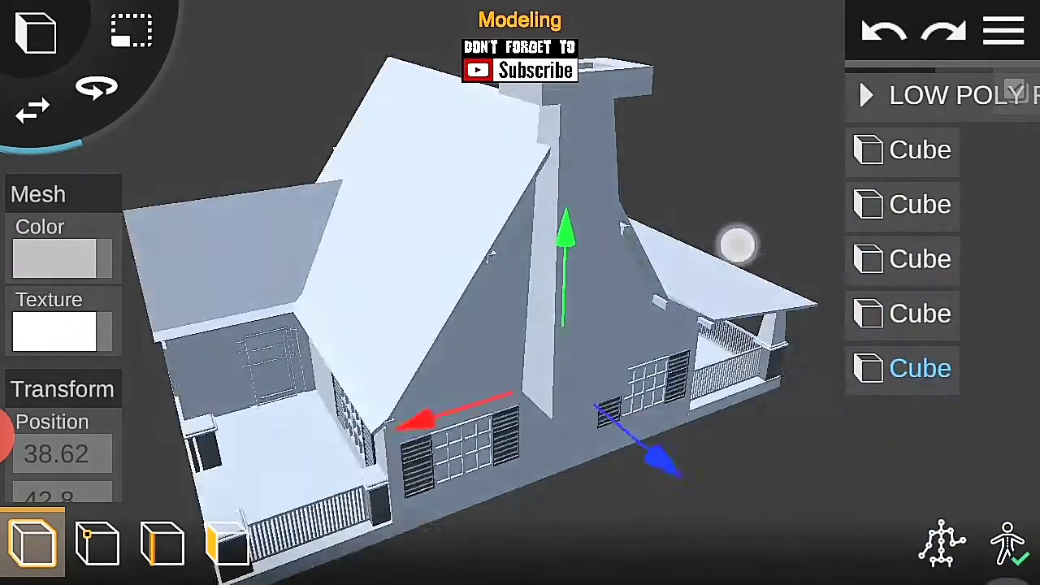
Step: Select the chimney's bottom face and extend it to ground level as a wider base block
{"action": "left_click", "coordinate": [227, 543]}
{"action": "left_click_drag", "start_coordinate": [834, 387], "coordinate": [581, 261]}
{"action": "left_click_drag", "start_coordinate": [591, 489], "coordinate": [746, 456]}
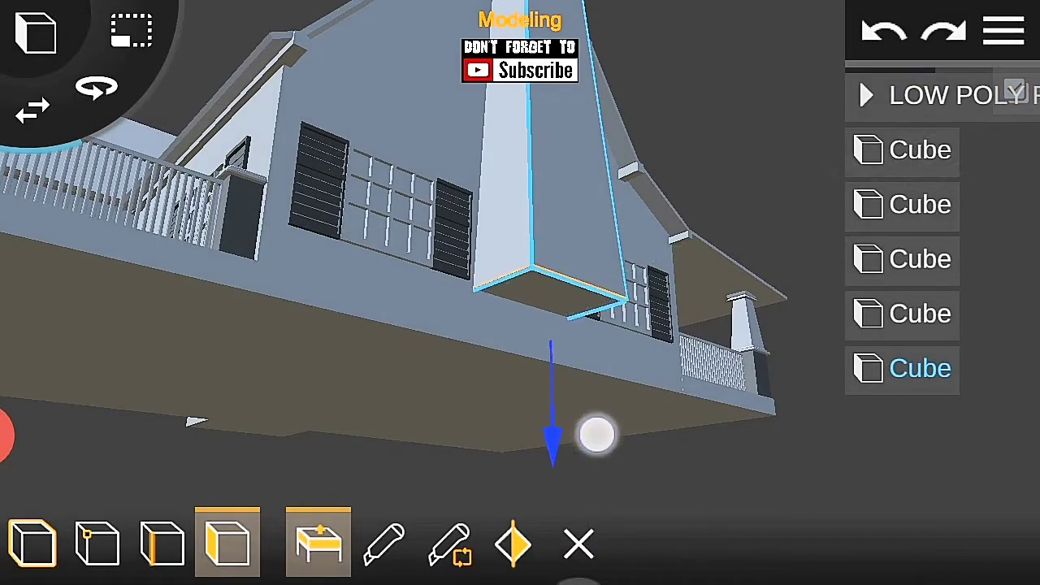
{"action": "left_click_drag", "start_coordinate": [597, 430], "coordinate": [596, 442]}
{"action": "mouse_move", "coordinate": [645, 483]}
{"action": "left_mouse_down"}
{"action": "mouse_move", "coordinate": [351, 320]}
{"action": "mouse_move", "coordinate": [705, 313]}
{"action": "left_mouse_up"}
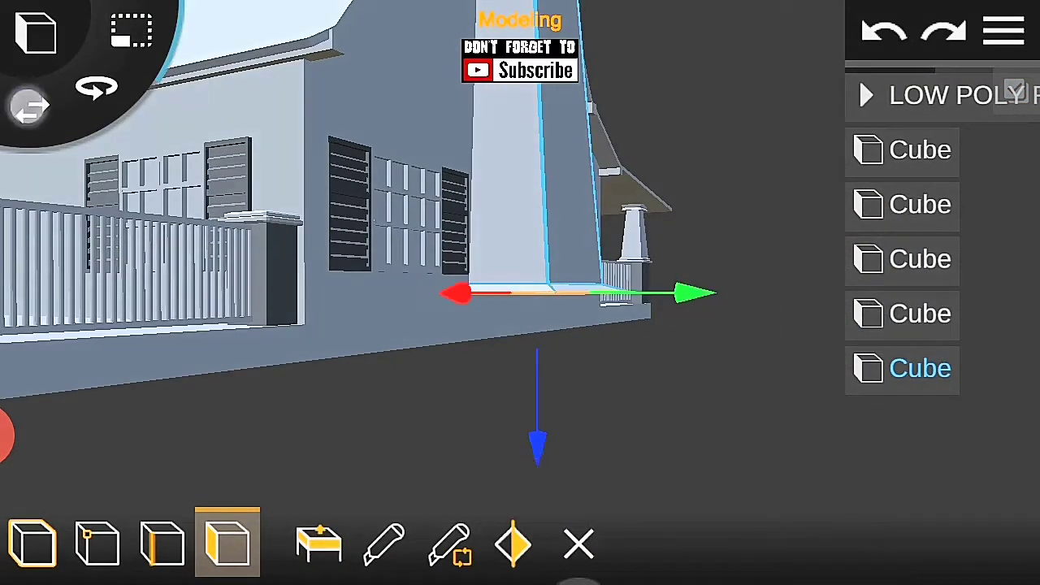
{"action": "left_click_drag", "start_coordinate": [601, 443], "coordinate": [608, 391]}
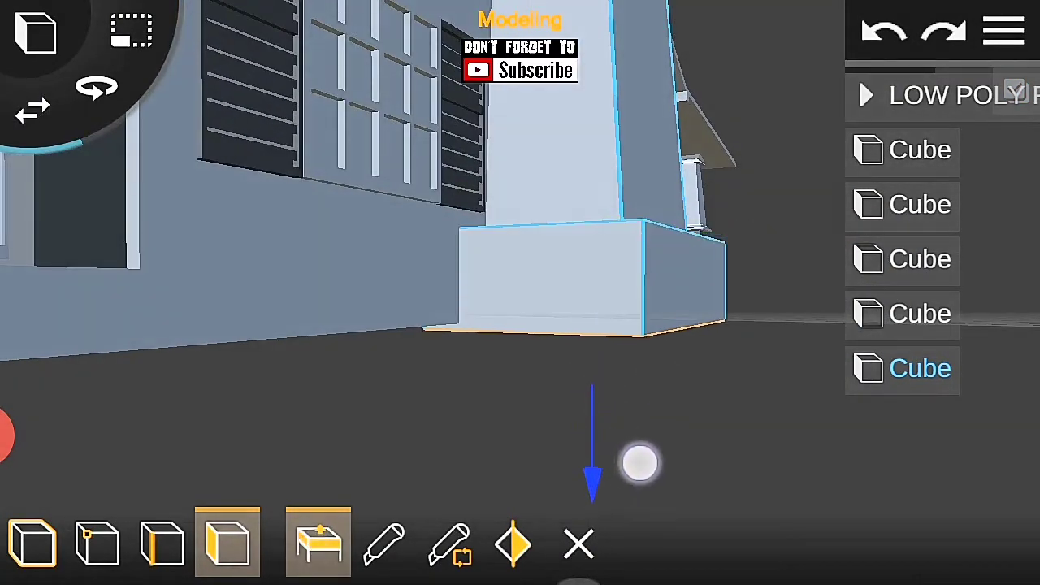
{"action": "left_click_drag", "start_coordinate": [656, 491], "coordinate": [622, 493]}
{"action": "left_click", "coordinate": [33, 543]}
{"action": "mouse_move", "coordinate": [244, 325]}
{"action": "left_mouse_down"}
{"action": "mouse_move", "coordinate": [65, 352]}
{"action": "mouse_move", "coordinate": [631, 244]}
{"action": "mouse_move", "coordinate": [695, 378]}
{"action": "mouse_move", "coordinate": [840, 288]}
{"action": "mouse_move", "coordinate": [118, 312]}
{"action": "mouse_move", "coordinate": [293, 315]}
{"action": "left_mouse_up"}
{"action": "left_click", "coordinate": [1005, 31]}
Step: Group the selected roof trim and chimney cubes and name the group 'roof and chimney'
{"action": "left_click", "coordinate": [1015, 76]}
{"action": "left_click", "coordinate": [927, 203]}
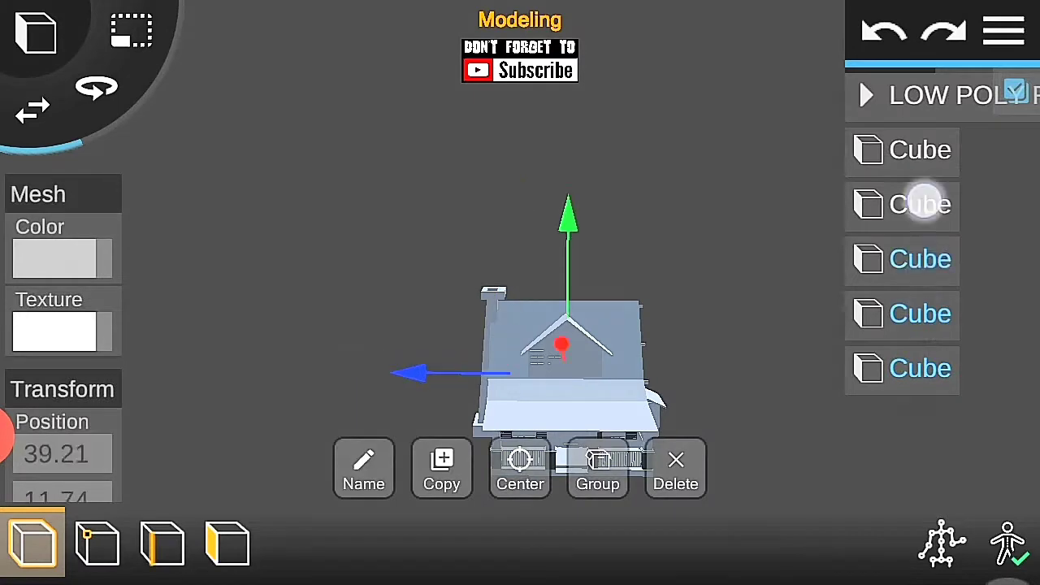
{"action": "left_click", "coordinate": [927, 150]}
{"action": "left_click", "coordinate": [364, 468]}
{"action": "left_click", "coordinate": [273, 282]}
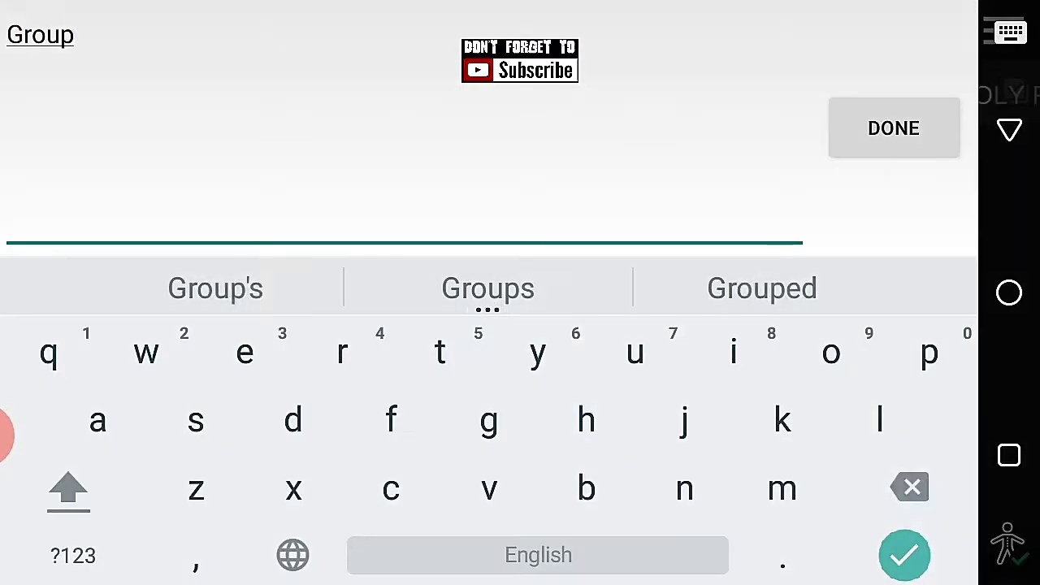
{"action": "type", "text": "and chimney"}
{"action": "left_click", "coordinate": [894, 128]}
{"action": "left_click", "coordinate": [708, 371]}
Step: Select the whole house group, zoom in on it, and bring up the shapes to add
{"action": "left_click", "coordinate": [899, 107]}
{"action": "left_click", "coordinate": [1005, 31]}
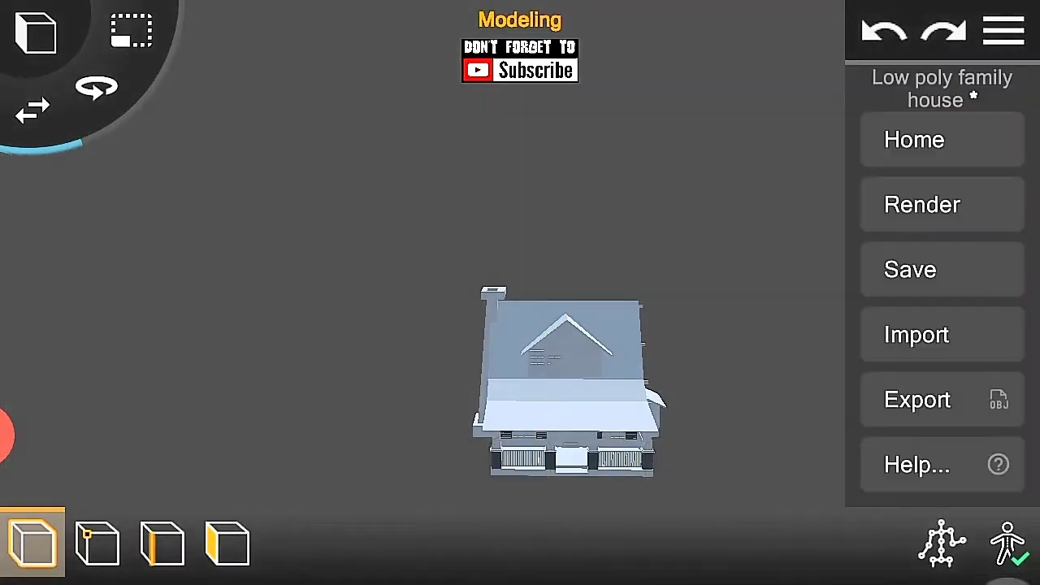
{"action": "left_click", "coordinate": [1005, 30]}
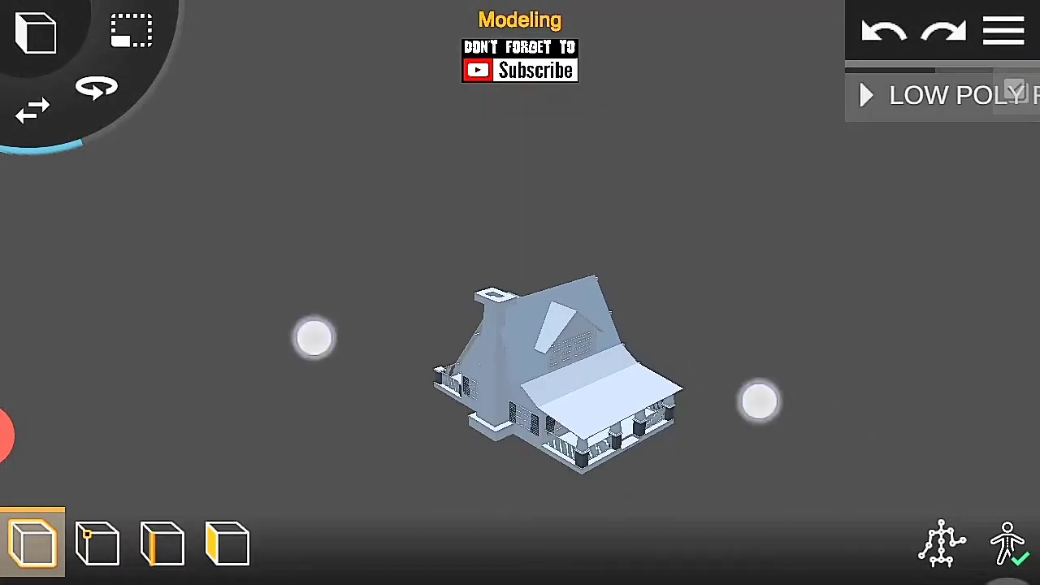
{"action": "scroll", "coordinate": [536, 366], "scroll_direction": "up", "scroll_amount": 5}
{"action": "mouse_move", "coordinate": [806, 367]}
{"action": "left_mouse_down"}
{"action": "mouse_move", "coordinate": [745, 342]}
{"action": "mouse_move", "coordinate": [773, 383]}
{"action": "mouse_move", "coordinate": [810, 344]}
{"action": "left_mouse_up"}
{"action": "scroll", "coordinate": [537, 325], "scroll_direction": "up", "scroll_amount": 3}
{"action": "left_click", "coordinate": [35, 32]}
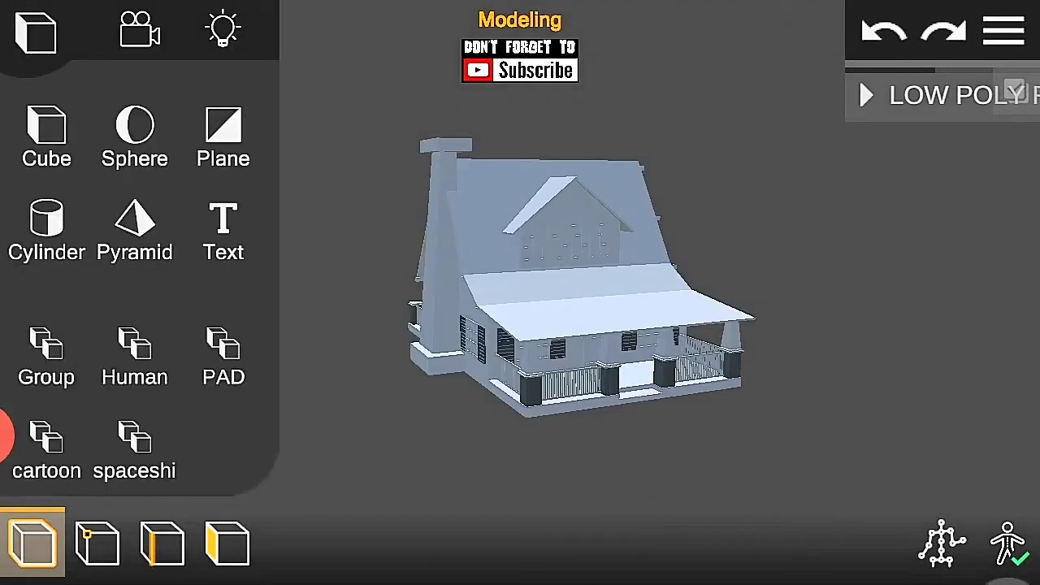
Step: Add a new cube and stretch it into a wide ground slab under the house
{"action": "left_click", "coordinate": [46, 130]}
{"action": "left_click_drag", "start_coordinate": [780, 407], "coordinate": [720, 413]}
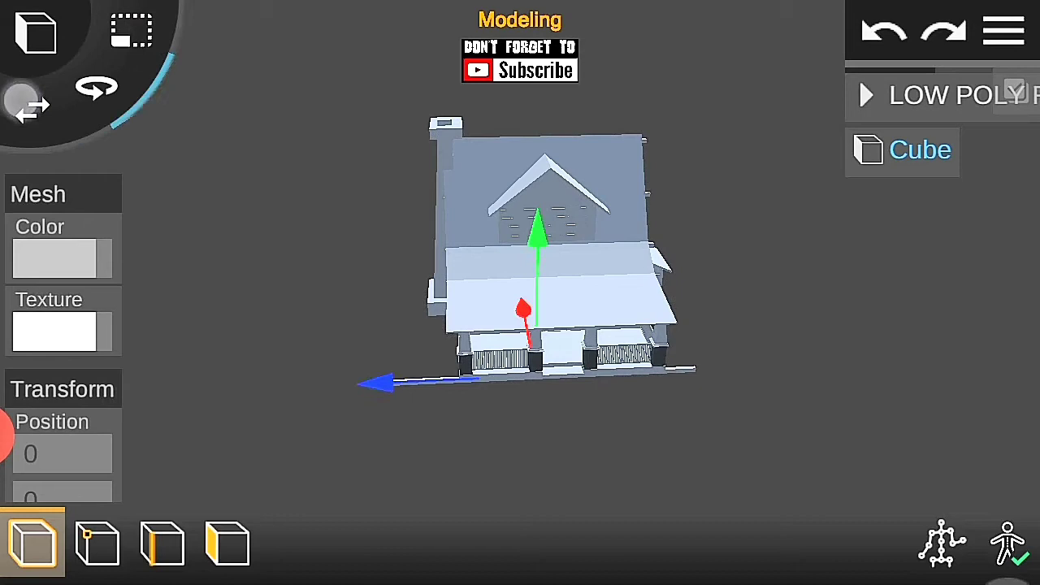
{"action": "left_click_drag", "start_coordinate": [414, 429], "coordinate": [437, 345]}
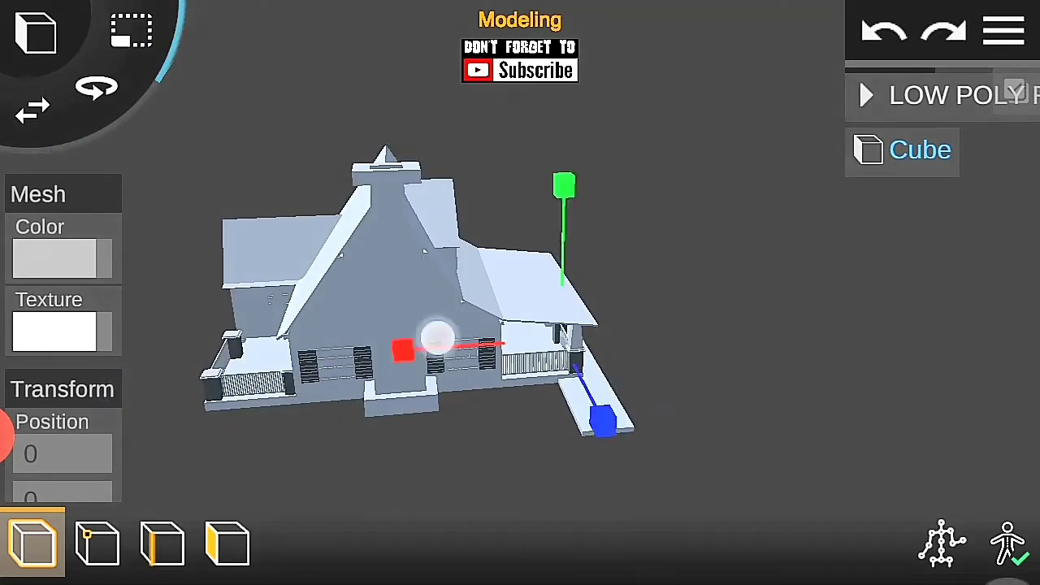
{"action": "left_click_drag", "start_coordinate": [358, 408], "coordinate": [338, 410]}
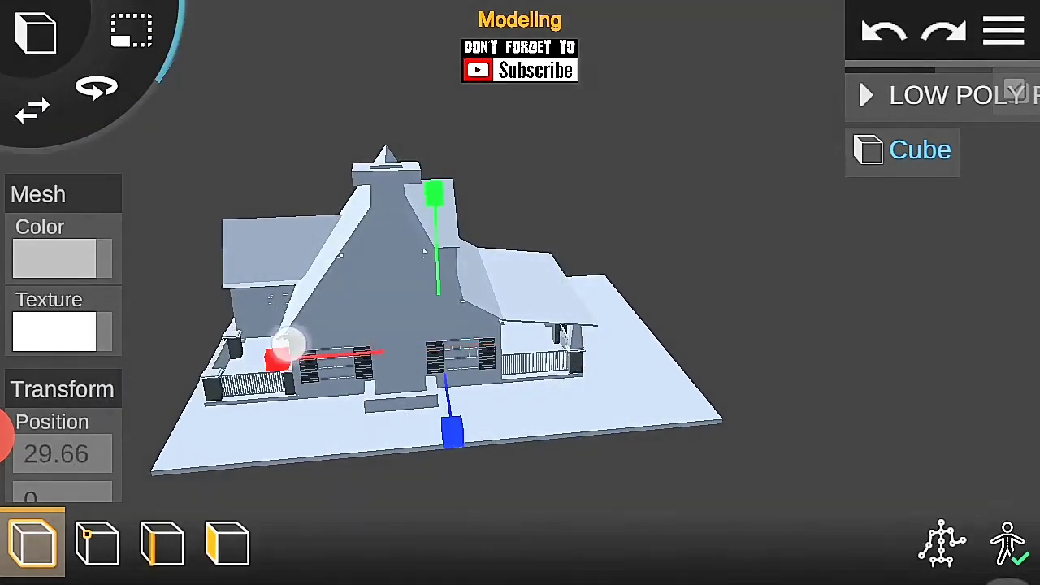
{"action": "mouse_move", "coordinate": [311, 460]}
{"action": "left_mouse_down"}
{"action": "mouse_move", "coordinate": [778, 311]}
{"action": "mouse_move", "coordinate": [639, 488]}
{"action": "left_mouse_up"}
Step: Inspect the ground slab's faces from above and below until it sits level
{"action": "left_click", "coordinate": [227, 543]}
{"action": "scroll", "coordinate": [529, 301], "scroll_direction": "up", "scroll_amount": 5}
{"action": "scroll", "coordinate": [528, 301], "scroll_direction": "down", "scroll_amount": 5}
{"action": "left_click_drag", "start_coordinate": [608, 149], "coordinate": [676, 132]}
{"action": "scroll", "coordinate": [487, 309], "scroll_direction": "up", "scroll_amount": 5}
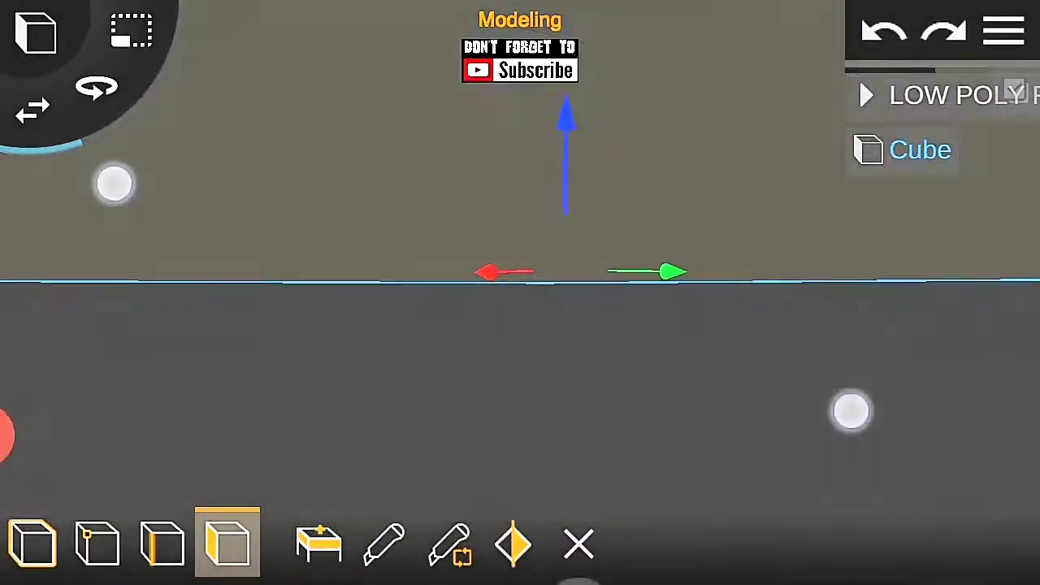
{"action": "scroll", "coordinate": [784, 457], "scroll_direction": "down", "scroll_amount": 5}
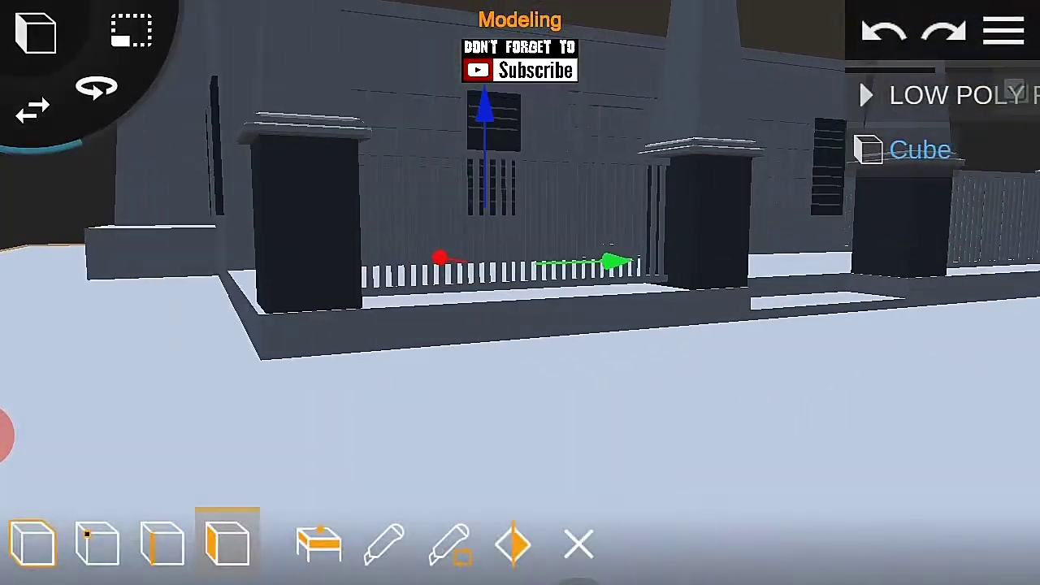
{"action": "scroll", "coordinate": [500, 396], "scroll_direction": "down", "scroll_amount": 5}
{"action": "scroll", "coordinate": [501, 396], "scroll_direction": "down", "scroll_amount": 5}
{"action": "left_click_drag", "start_coordinate": [843, 444], "coordinate": [844, 325]}
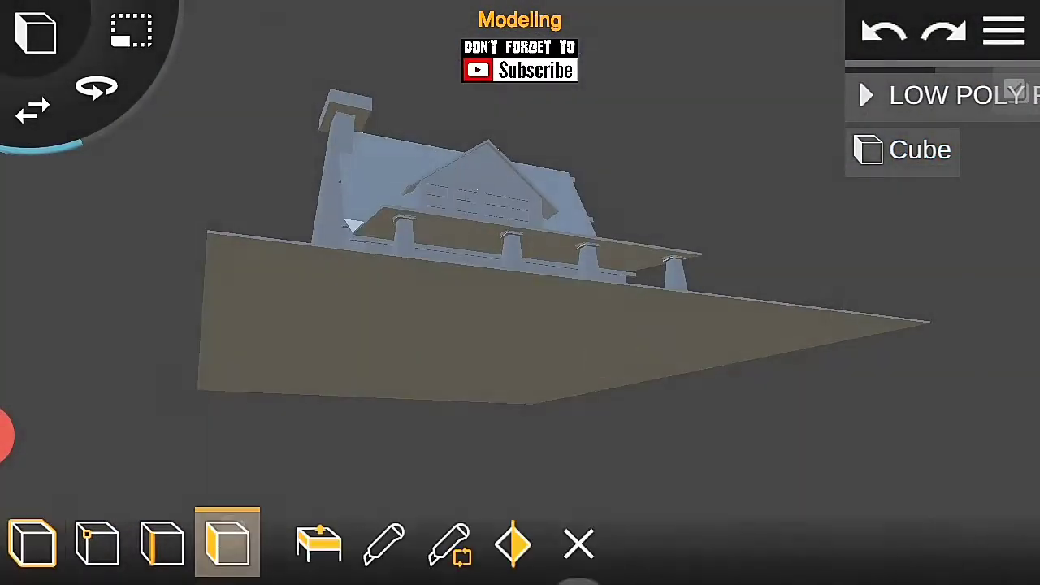
{"action": "left_click_drag", "start_coordinate": [701, 382], "coordinate": [700, 445]}
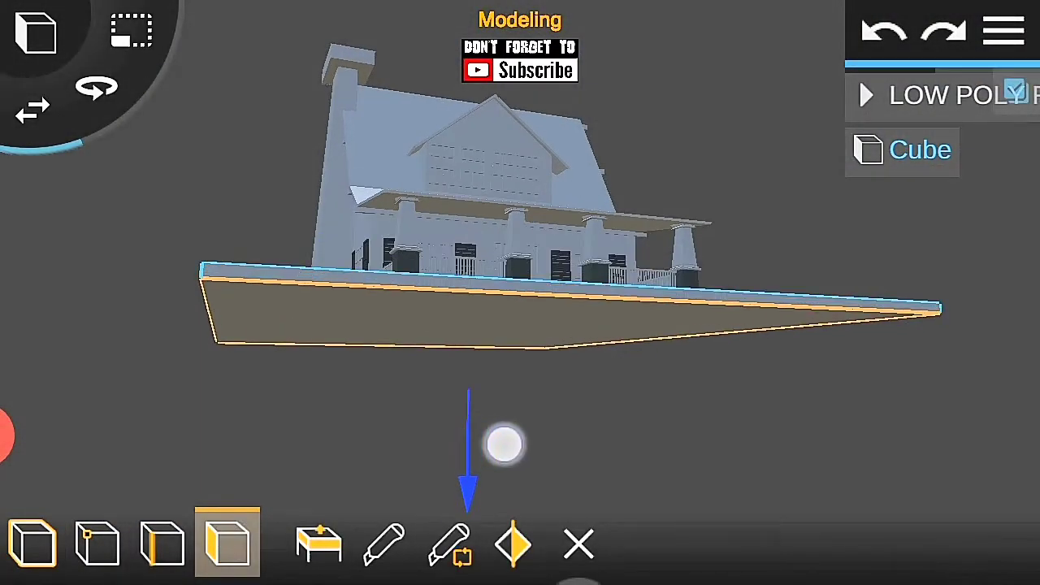
Step: Duplicate the ground slab and select a face on the base slab copy
{"action": "left_click", "coordinate": [33, 543]}
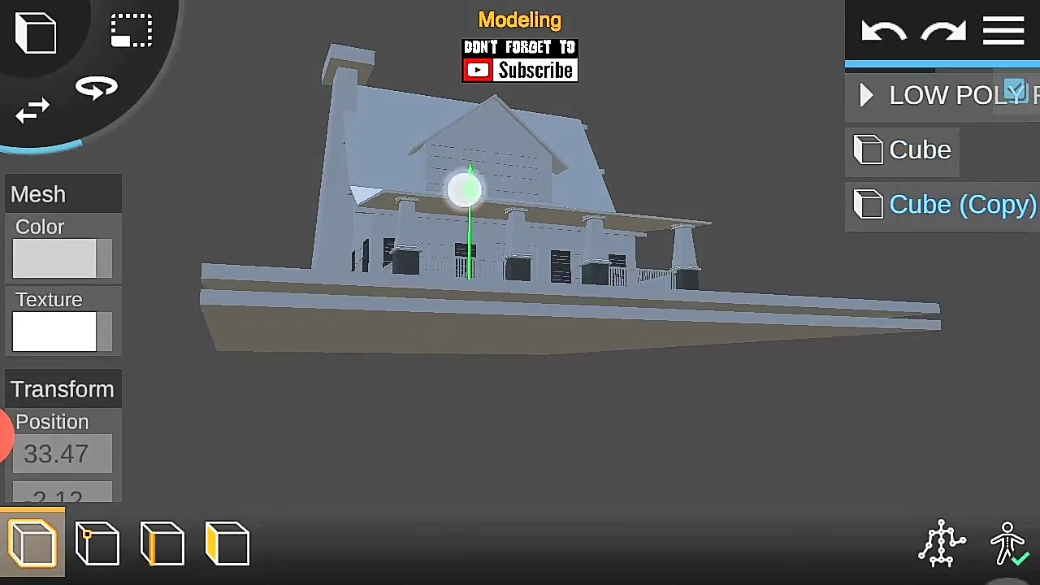
{"action": "scroll", "coordinate": [460, 293], "scroll_direction": "up", "scroll_amount": 3}
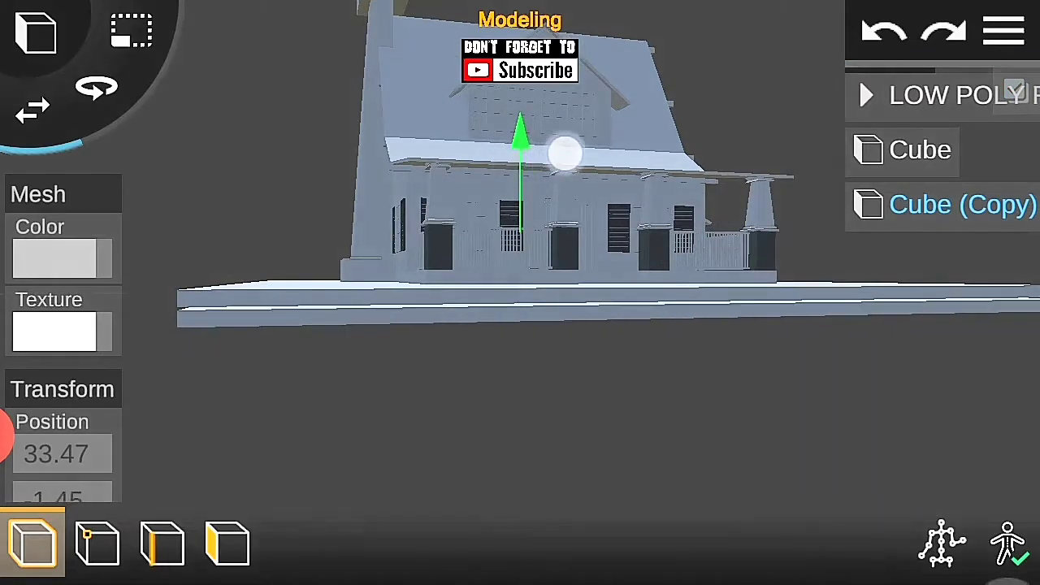
{"action": "left_click", "coordinate": [234, 520]}
{"action": "left_click_drag", "start_coordinate": [789, 376], "coordinate": [597, 435]}
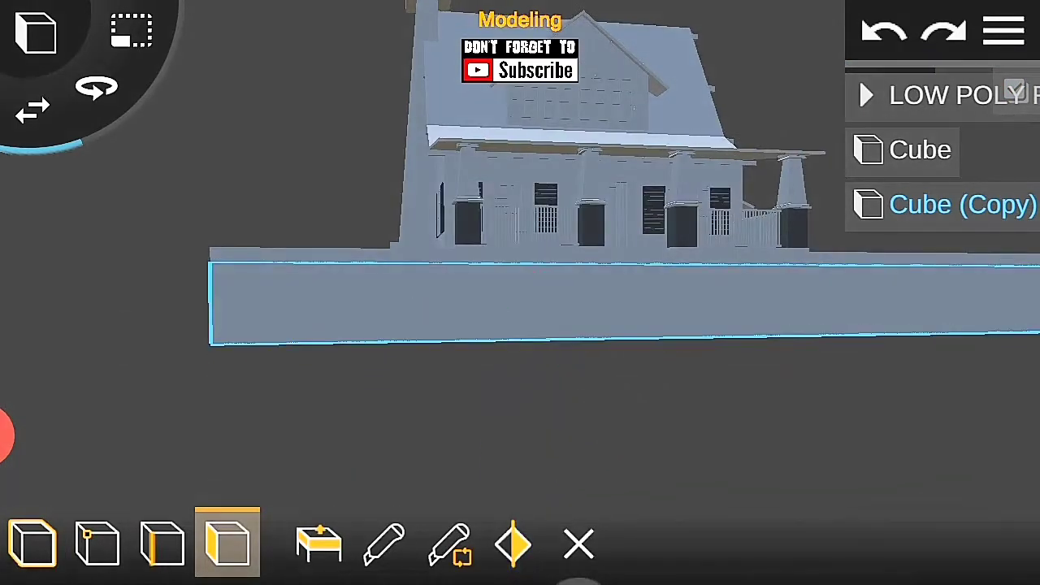
{"action": "left_click", "coordinate": [33, 543]}
{"action": "left_click", "coordinate": [1004, 31]}
{"action": "mouse_move", "coordinate": [943, 278]}
{"action": "left_mouse_down"}
{"action": "mouse_move", "coordinate": [748, 496]}
{"action": "mouse_move", "coordinate": [775, 371]}
{"action": "mouse_move", "coordinate": [556, 278]}
{"action": "mouse_move", "coordinate": [724, 269]}
{"action": "mouse_move", "coordinate": [729, 407]}
{"action": "mouse_move", "coordinate": [317, 370]}
{"action": "mouse_move", "coordinate": [701, 316]}
{"action": "left_mouse_up"}
Step: Shape the path face in front of the house into a front walkway
{"action": "left_click", "coordinate": [580, 413]}
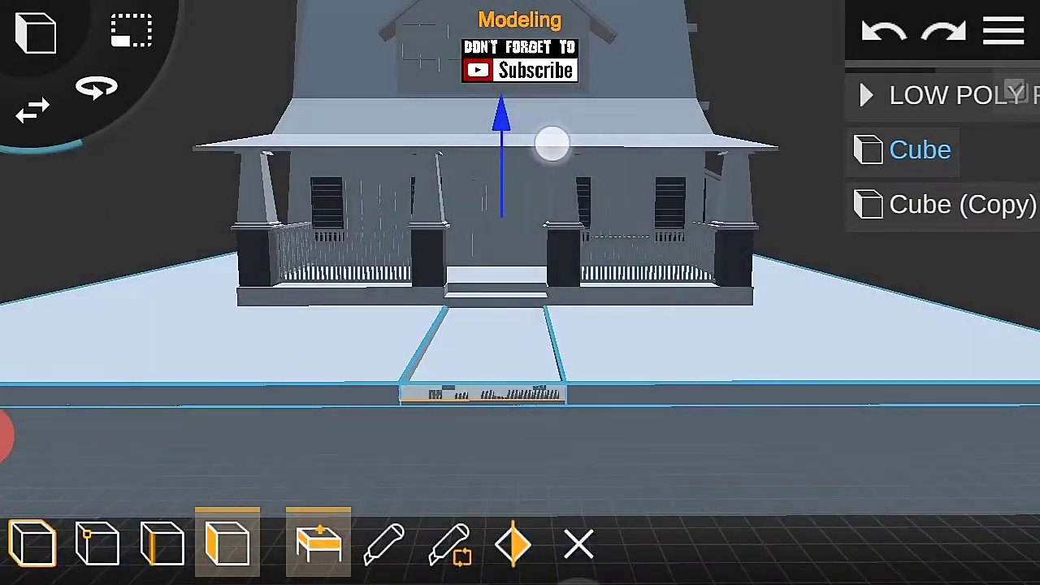
{"action": "mouse_move", "coordinate": [692, 388]}
{"action": "left_mouse_down"}
{"action": "mouse_move", "coordinate": [882, 423]}
{"action": "mouse_move", "coordinate": [622, 472]}
{"action": "mouse_move", "coordinate": [711, 371]}
{"action": "left_mouse_up"}
{"action": "left_click", "coordinate": [579, 544]}
{"action": "mouse_move", "coordinate": [413, 432]}
{"action": "left_mouse_down"}
{"action": "mouse_move", "coordinate": [785, 281]}
{"action": "mouse_move", "coordinate": [896, 374]}
{"action": "mouse_move", "coordinate": [539, 409]}
{"action": "left_mouse_up"}
{"action": "left_click", "coordinate": [539, 409]}
{"action": "left_click", "coordinate": [33, 543]}
{"action": "mouse_move", "coordinate": [569, 520]}
{"action": "left_mouse_down"}
{"action": "mouse_move", "coordinate": [733, 485]}
{"action": "mouse_move", "coordinate": [125, 409]}
{"action": "mouse_move", "coordinate": [685, 395]}
{"action": "mouse_move", "coordinate": [792, 381]}
{"action": "mouse_move", "coordinate": [727, 326]}
{"action": "left_mouse_up"}
Step: Add another cube to the scene in front of the porch
{"action": "left_click", "coordinate": [36, 33]}
{"action": "left_click", "coordinate": [788, 235]}
{"action": "left_click", "coordinate": [1005, 30]}
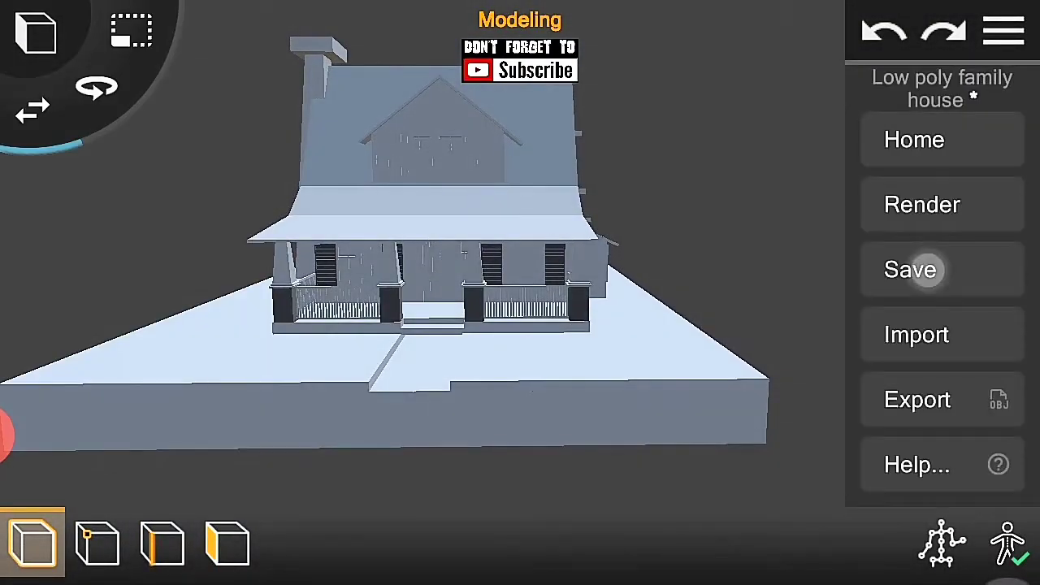
{"action": "left_click", "coordinate": [1005, 31]}
{"action": "mouse_move", "coordinate": [675, 382]}
{"action": "left_mouse_down"}
{"action": "mouse_move", "coordinate": [769, 347]}
{"action": "mouse_move", "coordinate": [739, 327]}
{"action": "mouse_move", "coordinate": [779, 346]}
{"action": "left_mouse_up"}
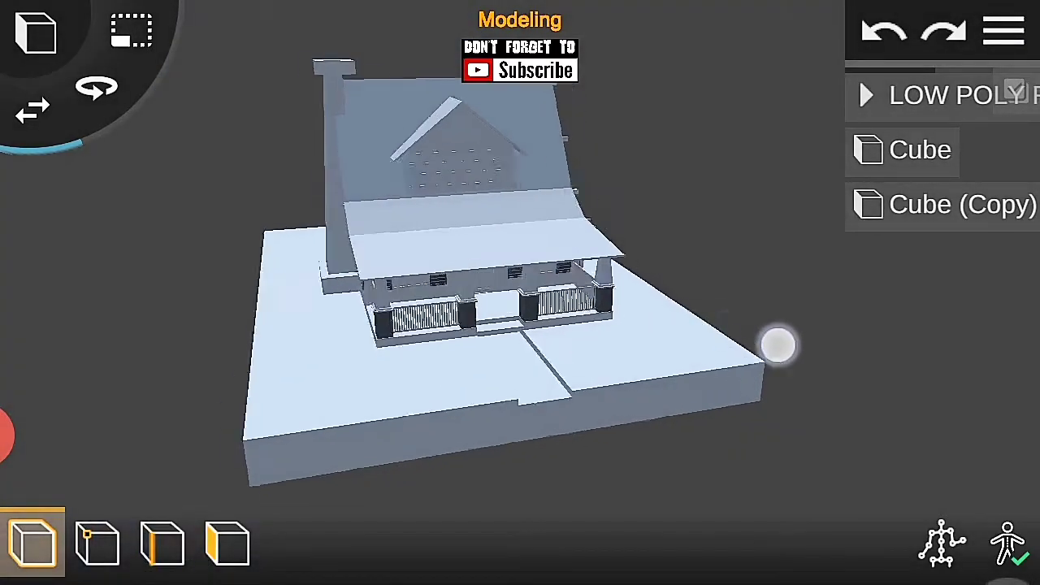
{"action": "left_click", "coordinate": [36, 32]}
{"action": "left_click", "coordinate": [46, 122]}
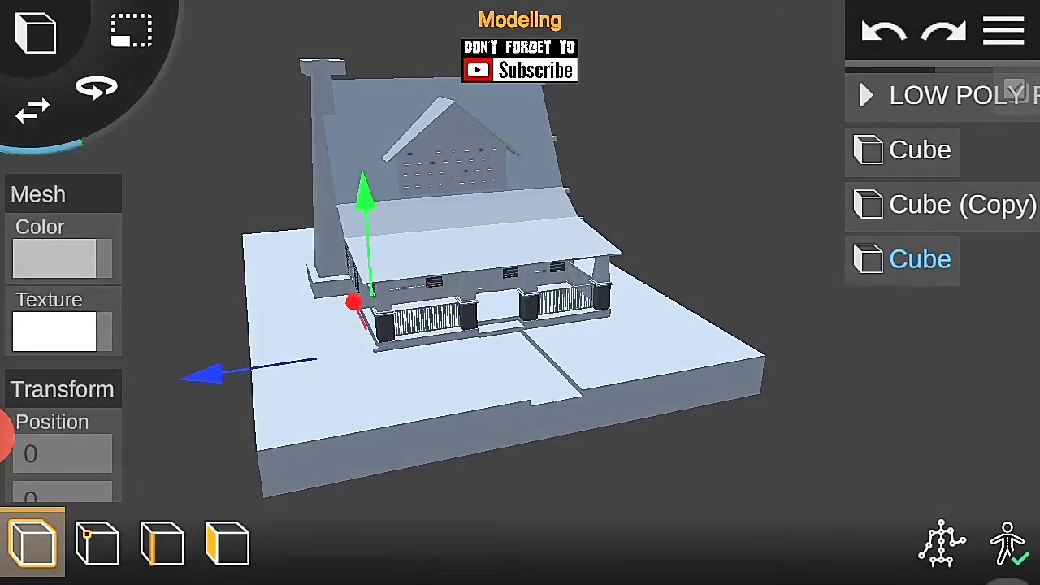
Step: Push the new cube's selected face down by the fence to form the tree trunk
{"action": "scroll", "coordinate": [801, 345], "scroll_direction": "up", "scroll_amount": 3}
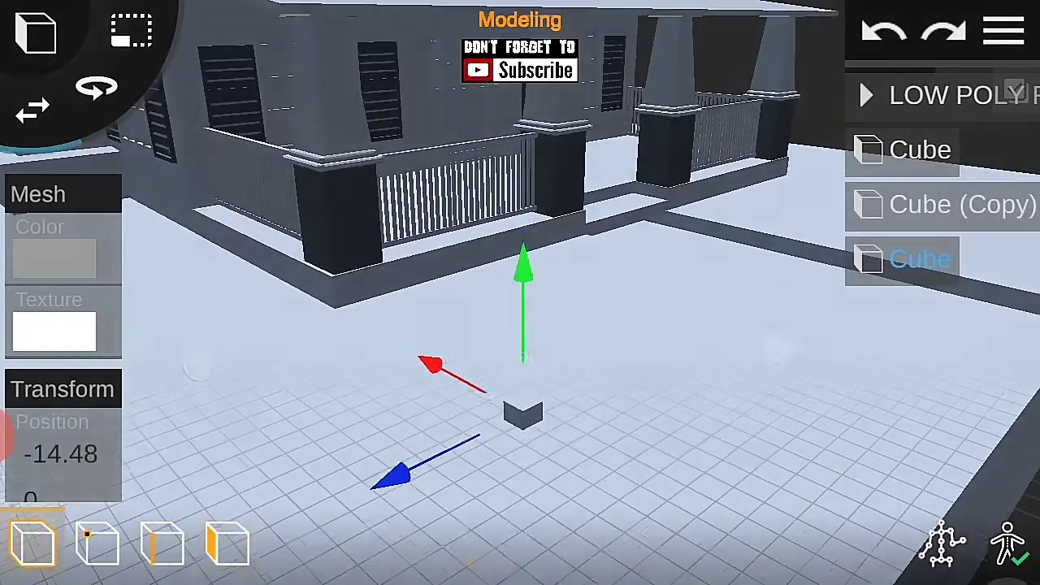
{"action": "left_click", "coordinate": [228, 543]}
{"action": "left_click_drag", "start_coordinate": [729, 390], "coordinate": [723, 102]}
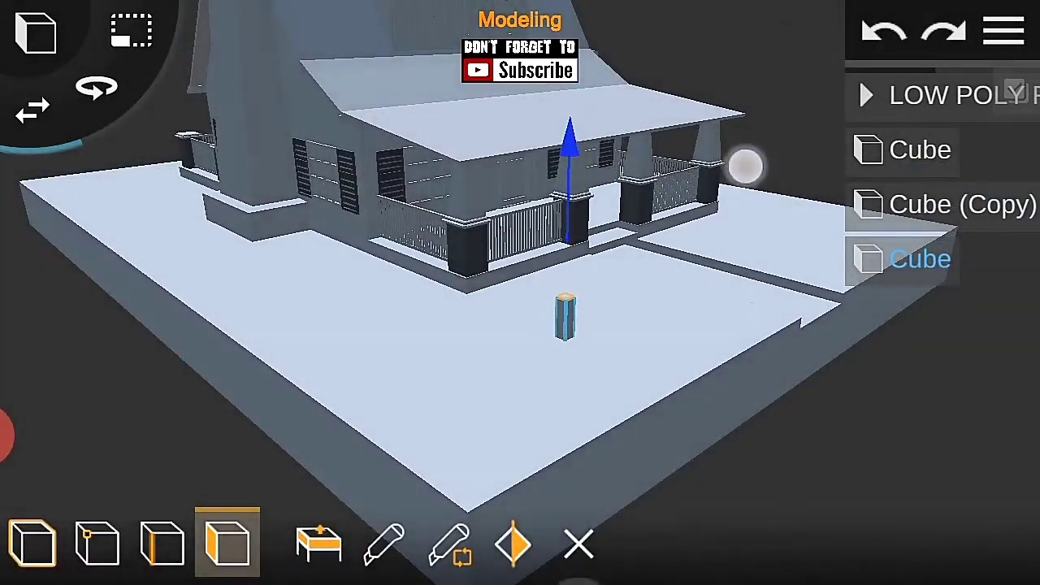
{"action": "left_click_drag", "start_coordinate": [662, 370], "coordinate": [874, 287]}
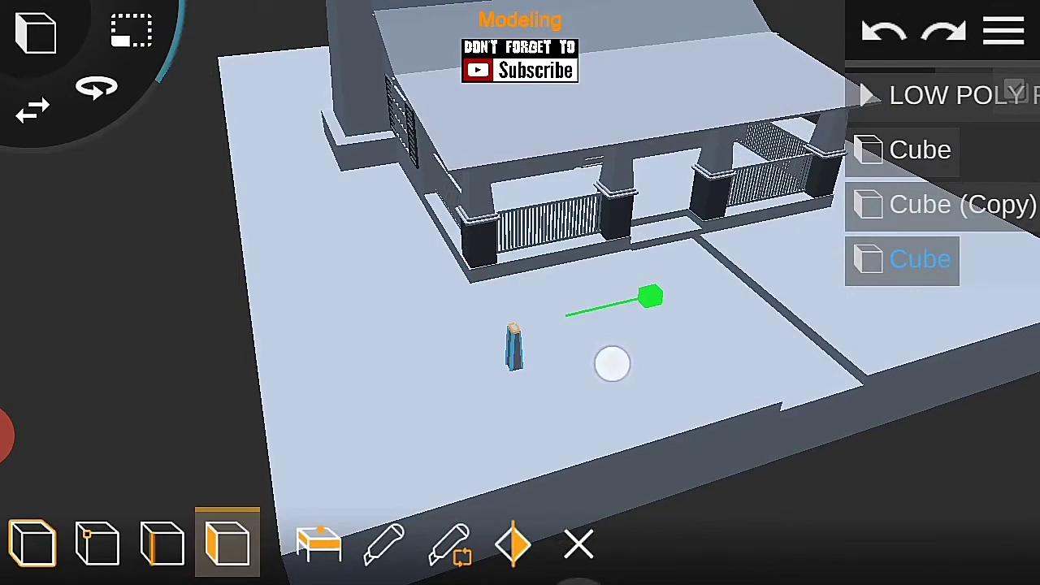
{"action": "mouse_move", "coordinate": [615, 358]}
{"action": "left_mouse_down"}
{"action": "mouse_move", "coordinate": [728, 275]}
{"action": "mouse_move", "coordinate": [759, 332]}
{"action": "left_mouse_up"}
{"action": "left_click_drag", "start_coordinate": [560, 302], "coordinate": [630, 366]}
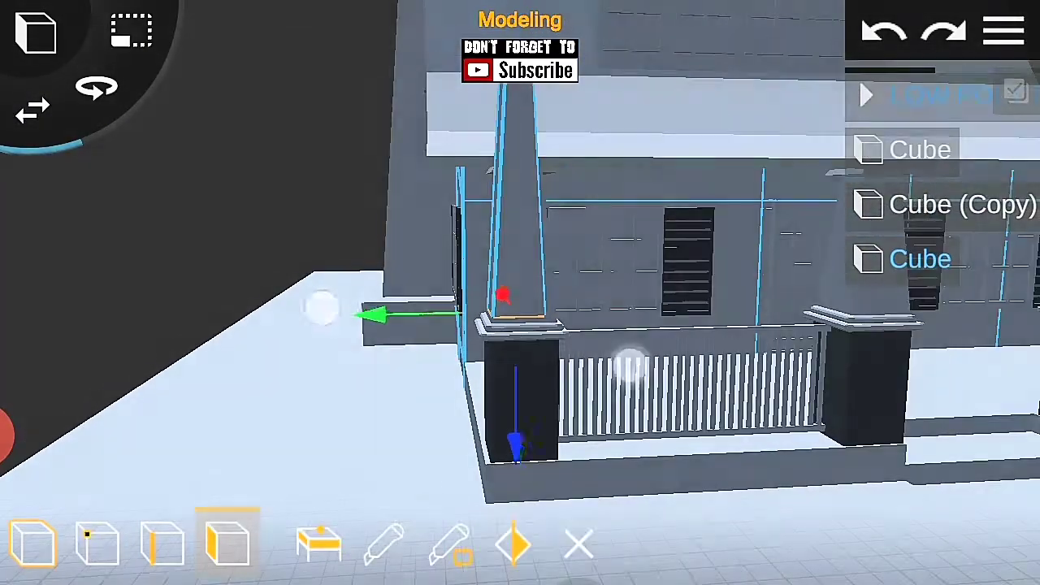
{"action": "left_click_drag", "start_coordinate": [323, 308], "coordinate": [325, 382]}
{"action": "mouse_move", "coordinate": [229, 465]}
{"action": "left_mouse_down"}
{"action": "mouse_move", "coordinate": [341, 292]}
{"action": "mouse_move", "coordinate": [674, 386]}
{"action": "mouse_move", "coordinate": [618, 341]}
{"action": "left_mouse_up"}
{"action": "scroll", "coordinate": [501, 351], "scroll_direction": "up", "scroll_amount": 3}
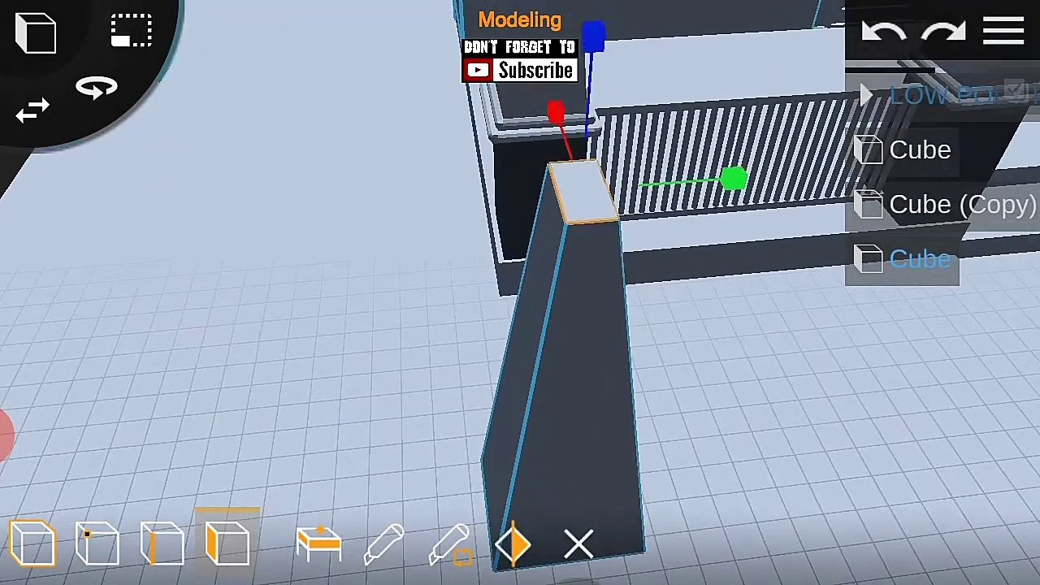
{"action": "scroll", "coordinate": [486, 330], "scroll_direction": "down", "scroll_amount": 3}
{"action": "mouse_move", "coordinate": [727, 366]}
{"action": "left_mouse_down"}
{"action": "mouse_move", "coordinate": [727, 76]}
{"action": "mouse_move", "coordinate": [808, 365]}
{"action": "mouse_move", "coordinate": [735, 394]}
{"action": "mouse_move", "coordinate": [488, 257]}
{"action": "mouse_move", "coordinate": [704, 376]}
{"action": "mouse_move", "coordinate": [650, 89]}
{"action": "left_mouse_up"}
{"action": "scroll", "coordinate": [497, 352], "scroll_direction": "up", "scroll_amount": 3}
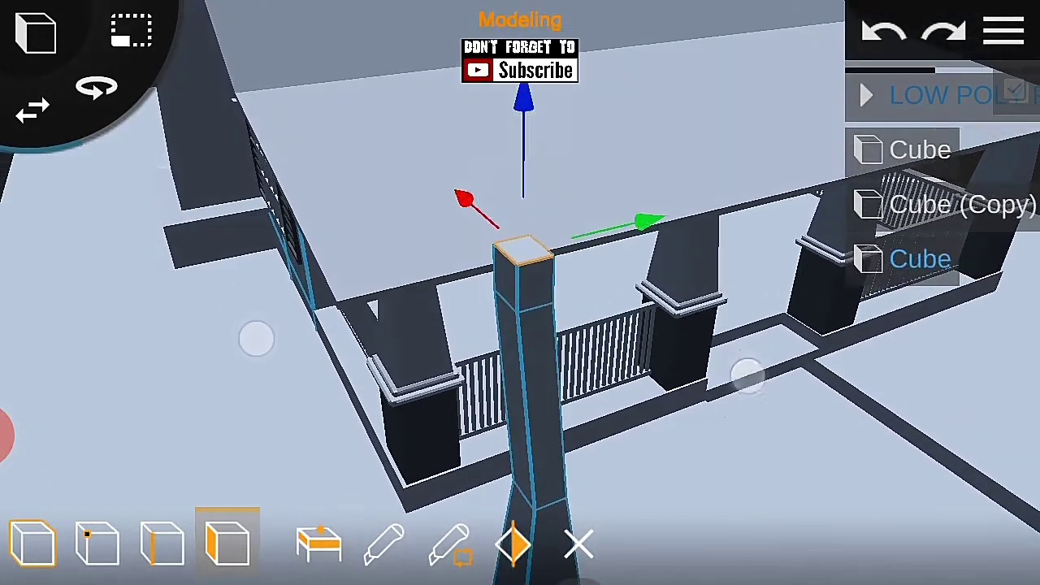
{"action": "scroll", "coordinate": [502, 355], "scroll_direction": "down", "scroll_amount": 3}
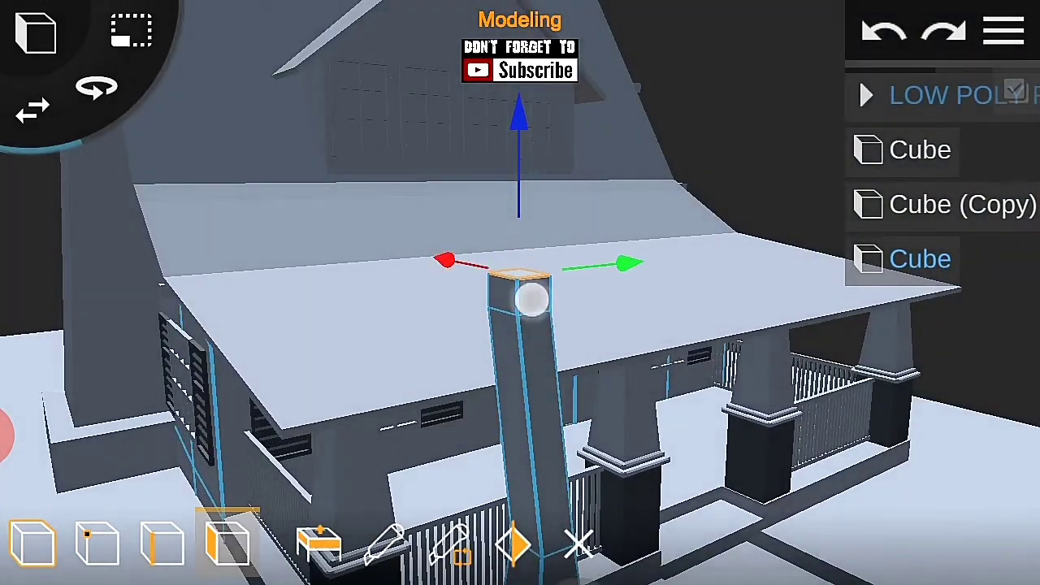
{"action": "left_click_drag", "start_coordinate": [756, 181], "coordinate": [803, 220]}
{"action": "scroll", "coordinate": [468, 326], "scroll_direction": "down", "scroll_amount": 2}
Step: Extend the trunk's top face out into a side branch
{"action": "left_click_drag", "start_coordinate": [629, 420], "coordinate": [786, 352]}
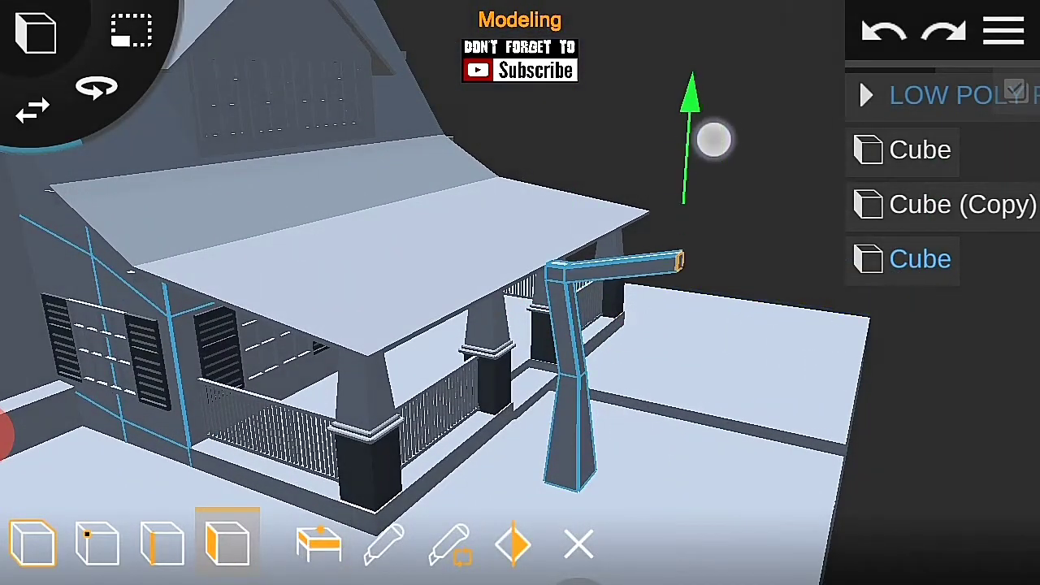
{"action": "left_click_drag", "start_coordinate": [787, 421], "coordinate": [787, 304]}
{"action": "scroll", "coordinate": [428, 258], "scroll_direction": "up", "scroll_amount": 2}
{"action": "mouse_move", "coordinate": [703, 290]}
{"action": "left_mouse_down"}
{"action": "mouse_move", "coordinate": [534, 193]}
{"action": "mouse_move", "coordinate": [787, 255]}
{"action": "left_mouse_up"}
{"action": "scroll", "coordinate": [477, 222], "scroll_direction": "down", "scroll_amount": 2}
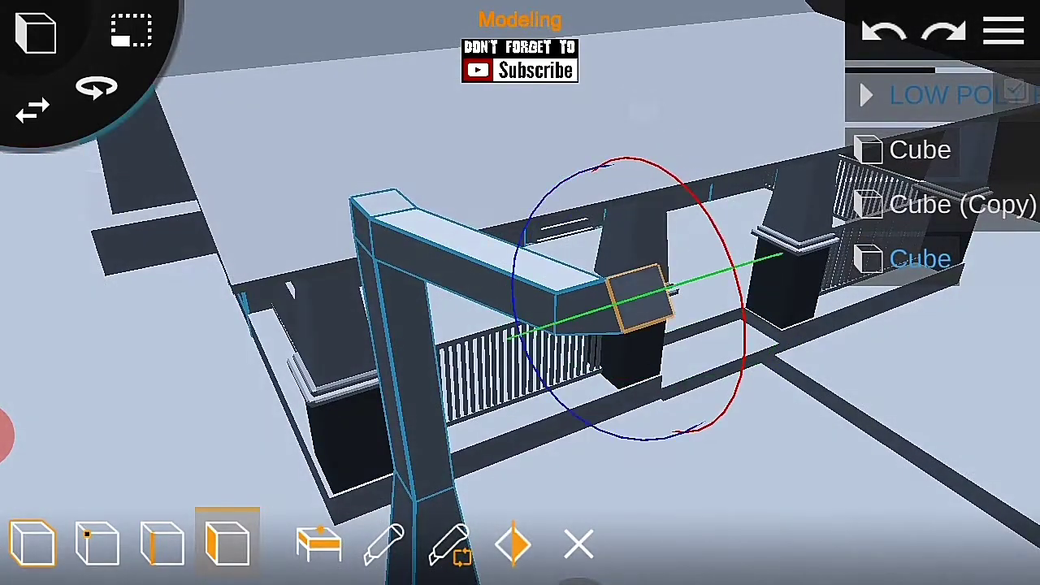
{"action": "scroll", "coordinate": [526, 325], "scroll_direction": "down", "scroll_amount": 2}
{"action": "left_click_drag", "start_coordinate": [818, 425], "coordinate": [813, 227]}
{"action": "scroll", "coordinate": [500, 310], "scroll_direction": "down", "scroll_amount": 1}
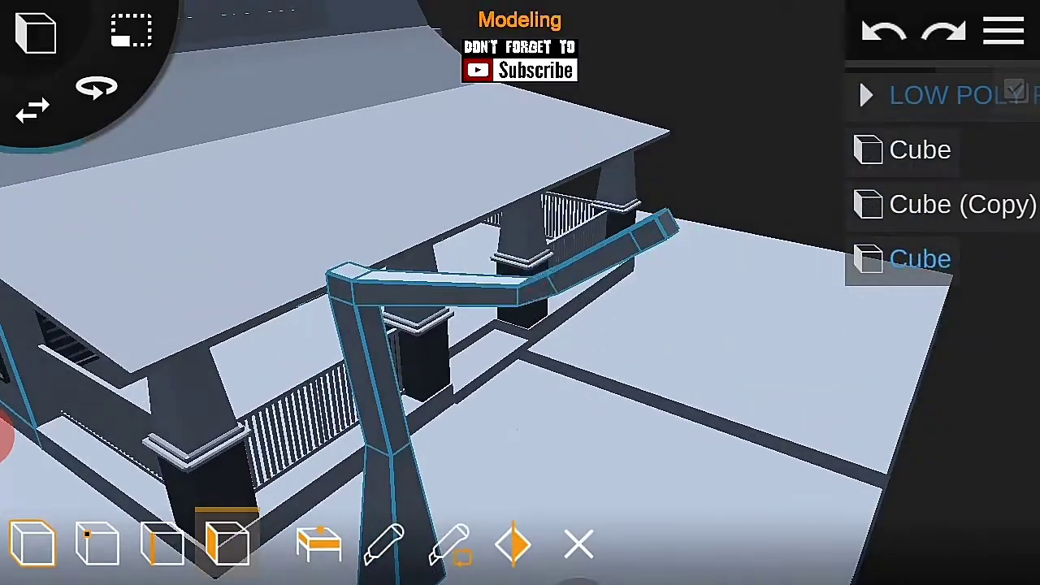
{"action": "mouse_move", "coordinate": [751, 272]}
{"action": "left_mouse_down"}
{"action": "mouse_move", "coordinate": [585, 372]}
{"action": "mouse_move", "coordinate": [336, 362]}
{"action": "left_mouse_up"}
{"action": "left_click_drag", "start_coordinate": [715, 357], "coordinate": [929, 363]}
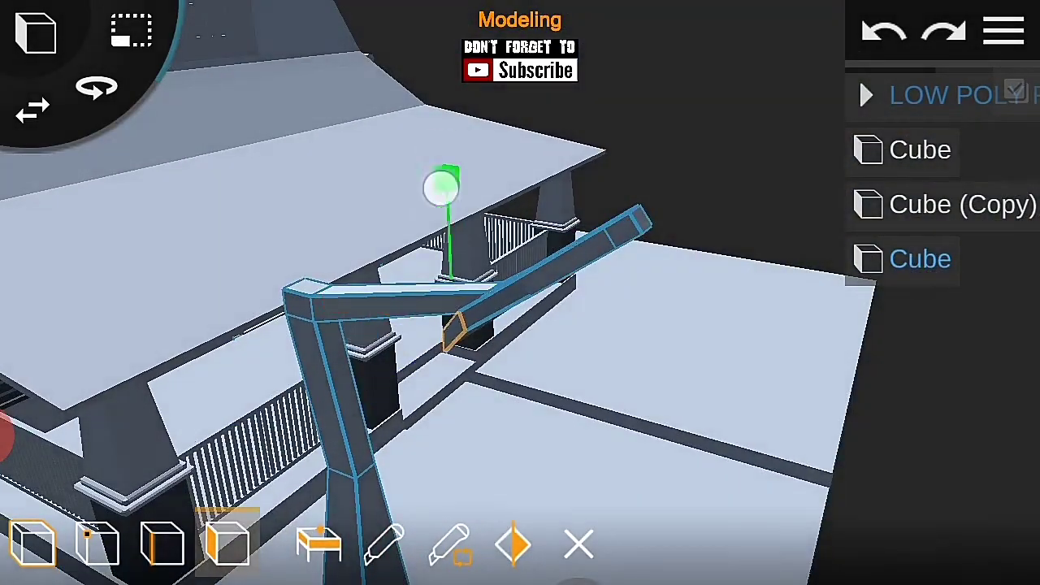
{"action": "left_click_drag", "start_coordinate": [696, 315], "coordinate": [302, 244]}
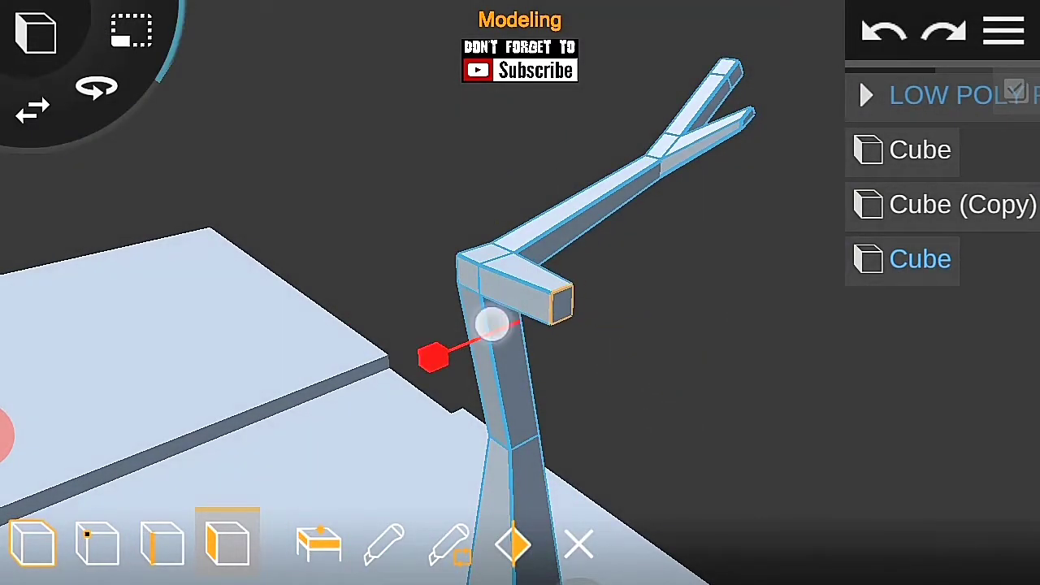
Step: Pull out and lengthen an upper branch, then grow another branch from the junction face
{"action": "left_click_drag", "start_coordinate": [780, 382], "coordinate": [739, 332]}
{"action": "left_click_drag", "start_coordinate": [638, 429], "coordinate": [666, 415]}
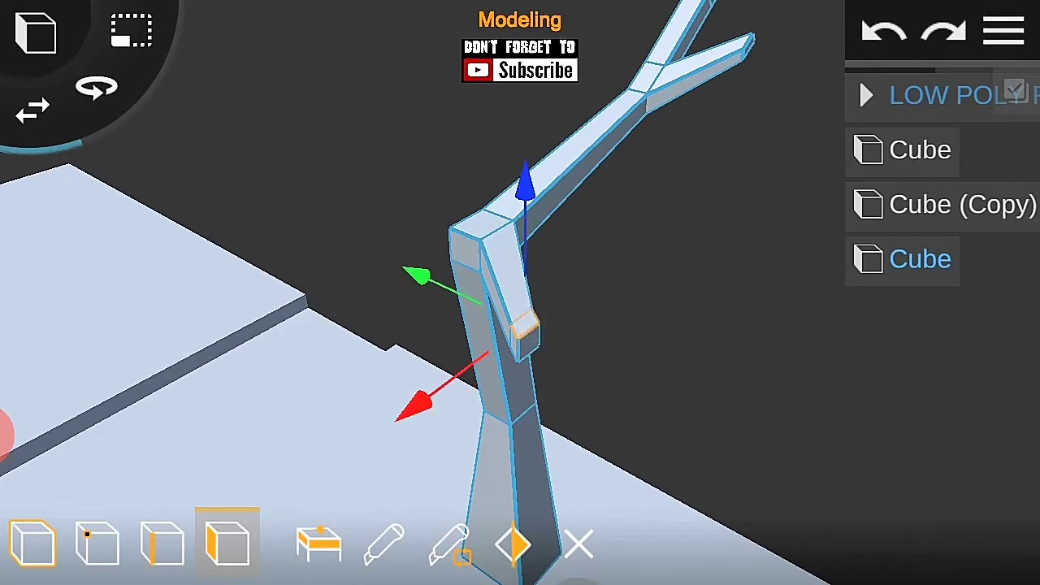
{"action": "mouse_move", "coordinate": [571, 203]}
{"action": "left_mouse_down"}
{"action": "mouse_move", "coordinate": [546, 349]}
{"action": "mouse_move", "coordinate": [252, 371]}
{"action": "mouse_move", "coordinate": [561, 190]}
{"action": "left_mouse_up"}
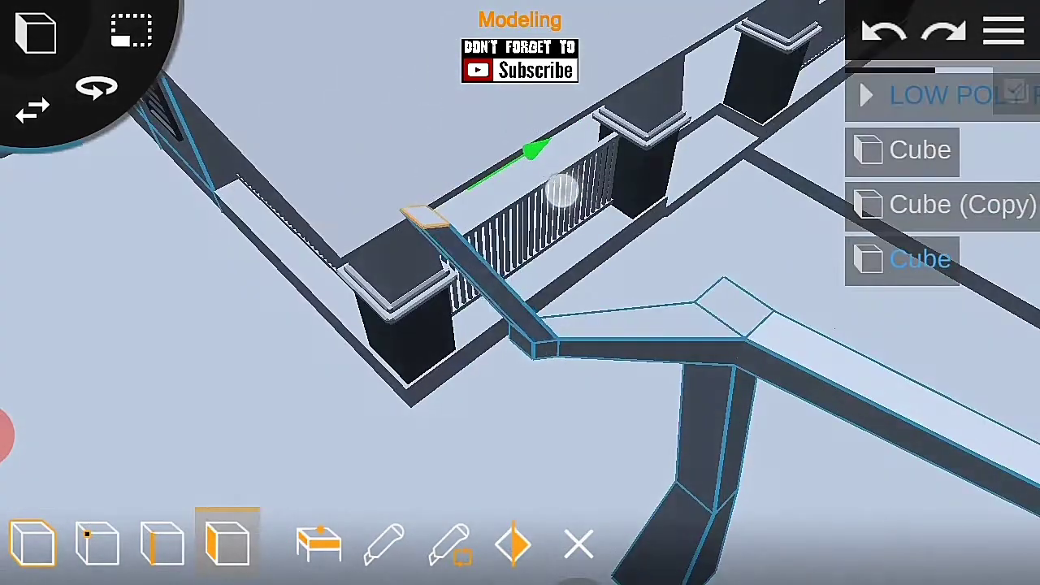
{"action": "mouse_move", "coordinate": [738, 321]}
{"action": "left_mouse_down"}
{"action": "mouse_move", "coordinate": [929, 353]}
{"action": "mouse_move", "coordinate": [783, 436]}
{"action": "mouse_move", "coordinate": [915, 483]}
{"action": "mouse_move", "coordinate": [920, 445]}
{"action": "mouse_move", "coordinate": [820, 388]}
{"action": "left_mouse_up"}
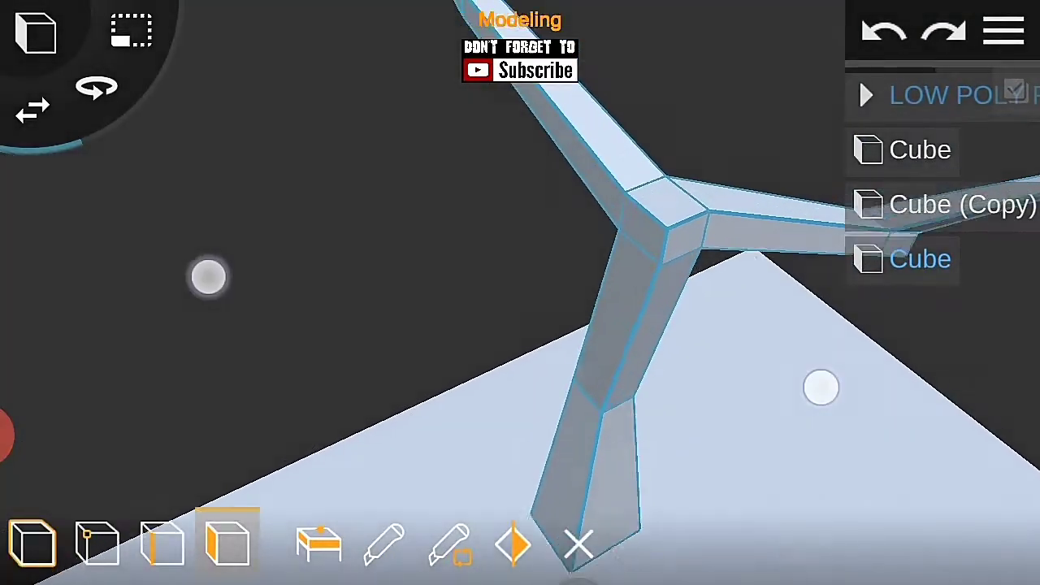
{"action": "left_click", "coordinate": [654, 213]}
{"action": "left_click_drag", "start_coordinate": [731, 365], "coordinate": [569, 326]}
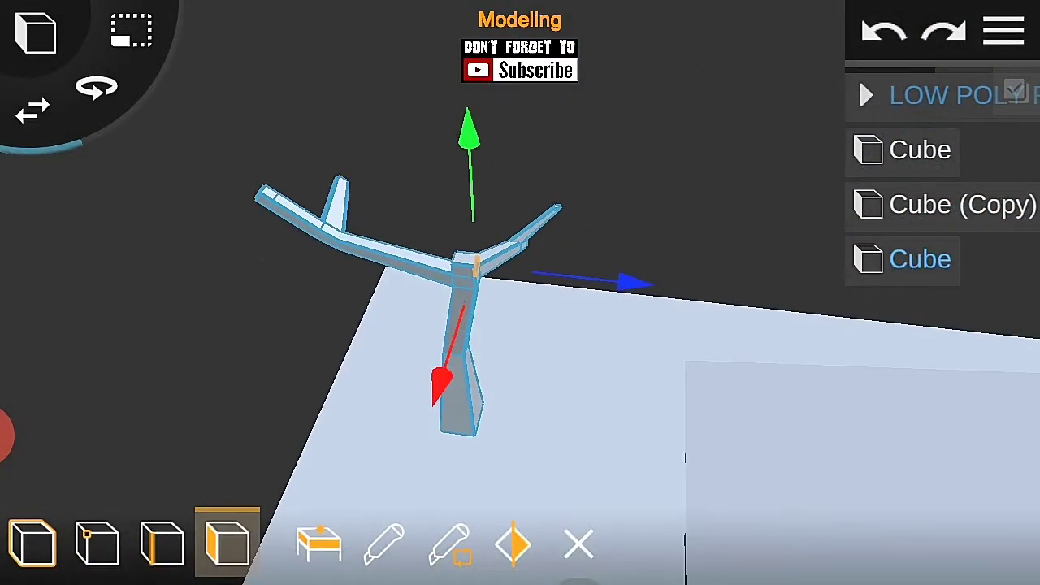
{"action": "left_click_drag", "start_coordinate": [750, 378], "coordinate": [613, 453]}
{"action": "mouse_move", "coordinate": [667, 382]}
{"action": "left_mouse_down"}
{"action": "mouse_move", "coordinate": [619, 349]}
{"action": "mouse_move", "coordinate": [780, 193]}
{"action": "mouse_move", "coordinate": [722, 39]}
{"action": "left_mouse_up"}
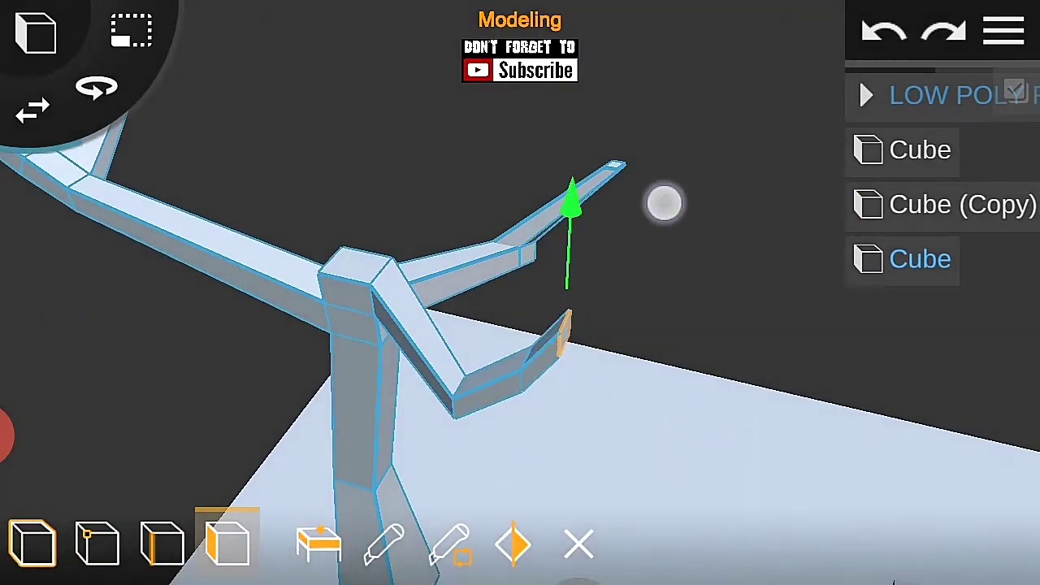
{"action": "left_click", "coordinate": [578, 545]}
{"action": "left_click_drag", "start_coordinate": [667, 314], "coordinate": [406, 284]}
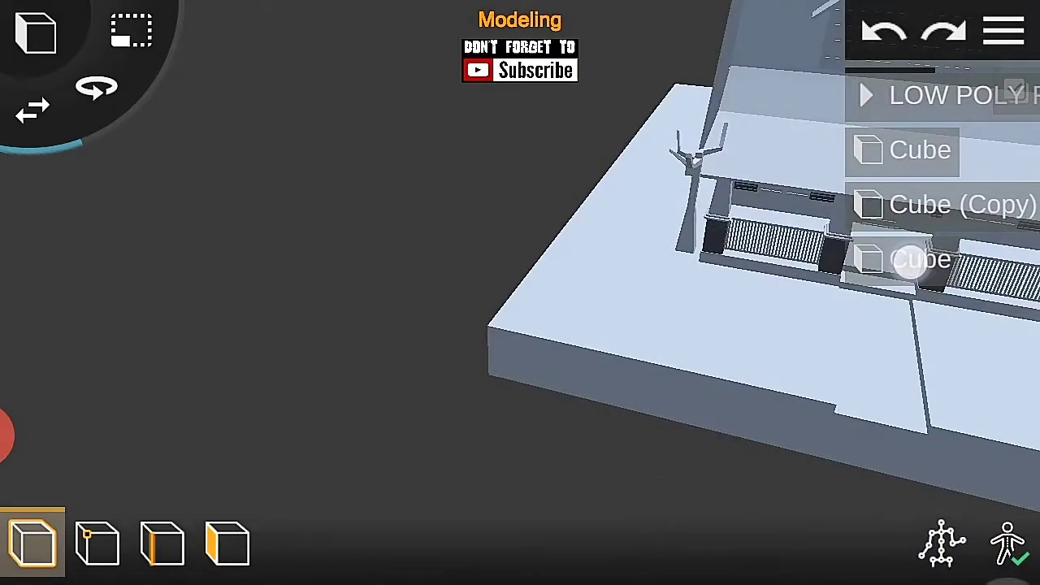
Step: Add a sphere and move it up among the tree's branches
{"action": "left_click", "coordinate": [910, 257]}
{"action": "left_click_drag", "start_coordinate": [130, 268], "coordinate": [266, 210]}
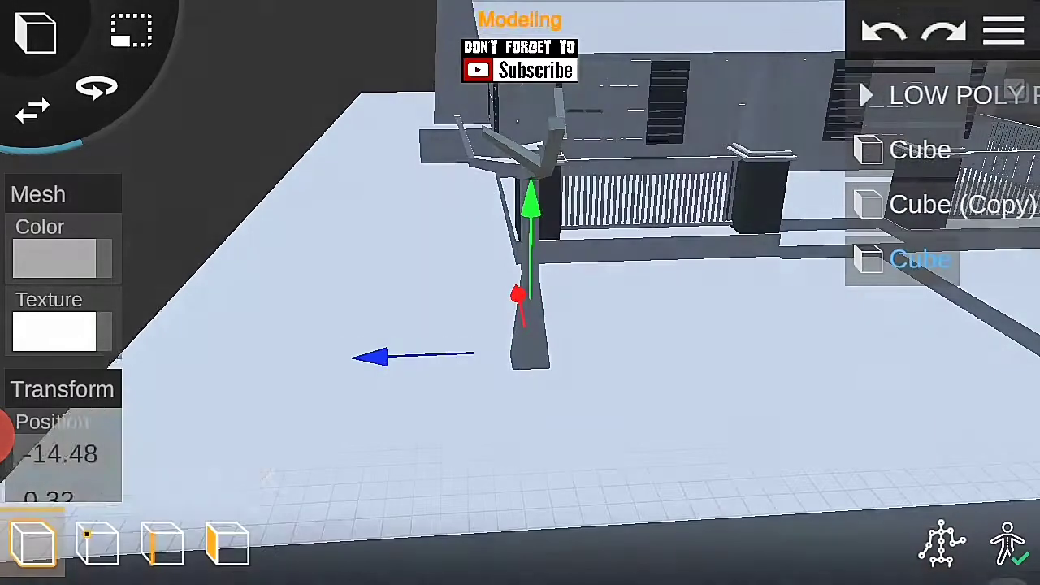
{"action": "left_click", "coordinate": [36, 33]}
{"action": "left_click", "coordinate": [135, 138]}
{"action": "left_click", "coordinate": [935, 313]}
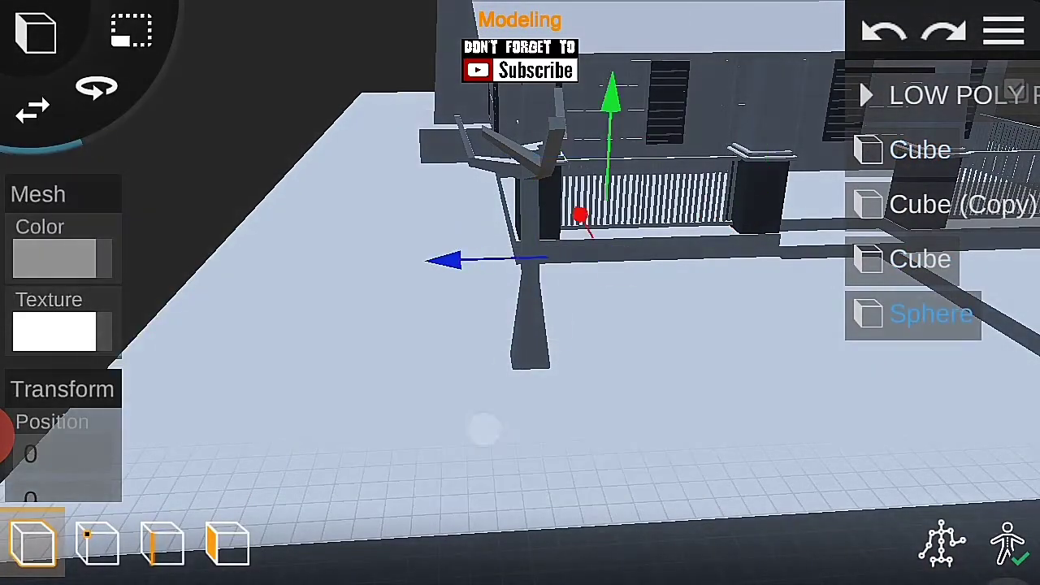
{"action": "left_click_drag", "start_coordinate": [483, 430], "coordinate": [348, 329]}
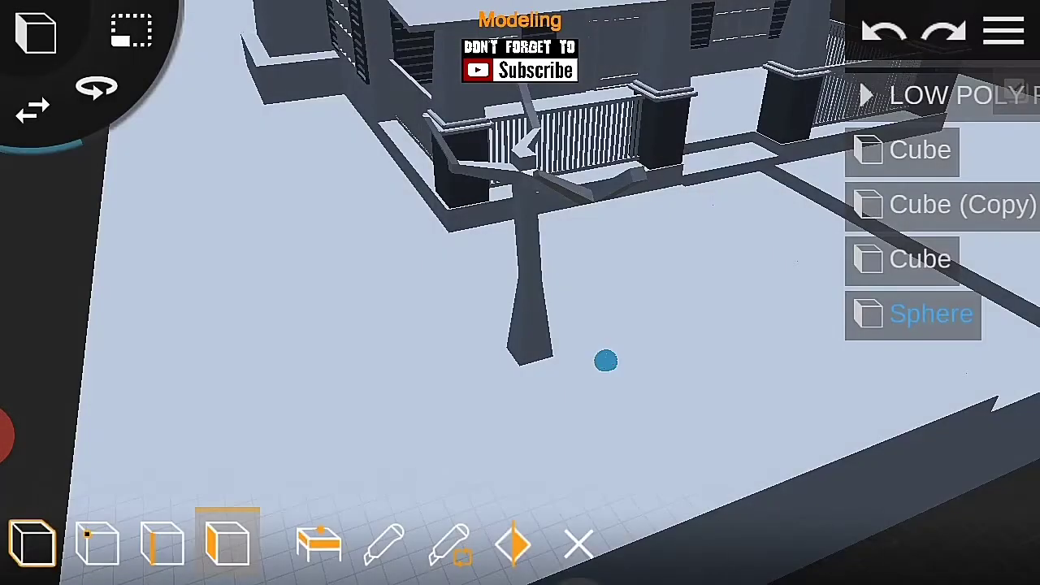
{"action": "left_click_drag", "start_coordinate": [465, 430], "coordinate": [433, 440]}
{"action": "left_click_drag", "start_coordinate": [766, 60], "coordinate": [676, 195]}
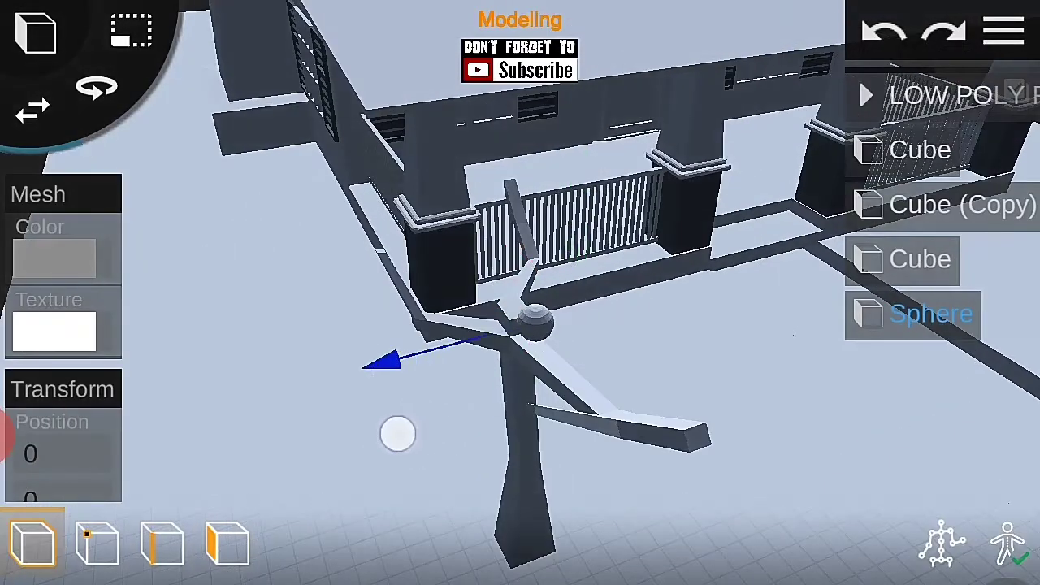
{"action": "left_click_drag", "start_coordinate": [400, 434], "coordinate": [472, 266]}
{"action": "mouse_move", "coordinate": [213, 216]}
{"action": "left_mouse_down"}
{"action": "mouse_move", "coordinate": [427, 225]}
{"action": "mouse_move", "coordinate": [748, 269]}
{"action": "left_mouse_up"}
{"action": "mouse_move", "coordinate": [24, 106]}
{"action": "left_mouse_down"}
{"action": "mouse_move", "coordinate": [617, 236]}
{"action": "mouse_move", "coordinate": [750, 404]}
{"action": "mouse_move", "coordinate": [732, 423]}
{"action": "left_mouse_up"}
{"action": "mouse_move", "coordinate": [226, 252]}
{"action": "left_mouse_down"}
{"action": "mouse_move", "coordinate": [346, 399]}
{"action": "mouse_move", "coordinate": [797, 285]}
{"action": "mouse_move", "coordinate": [474, 270]}
{"action": "left_mouse_up"}
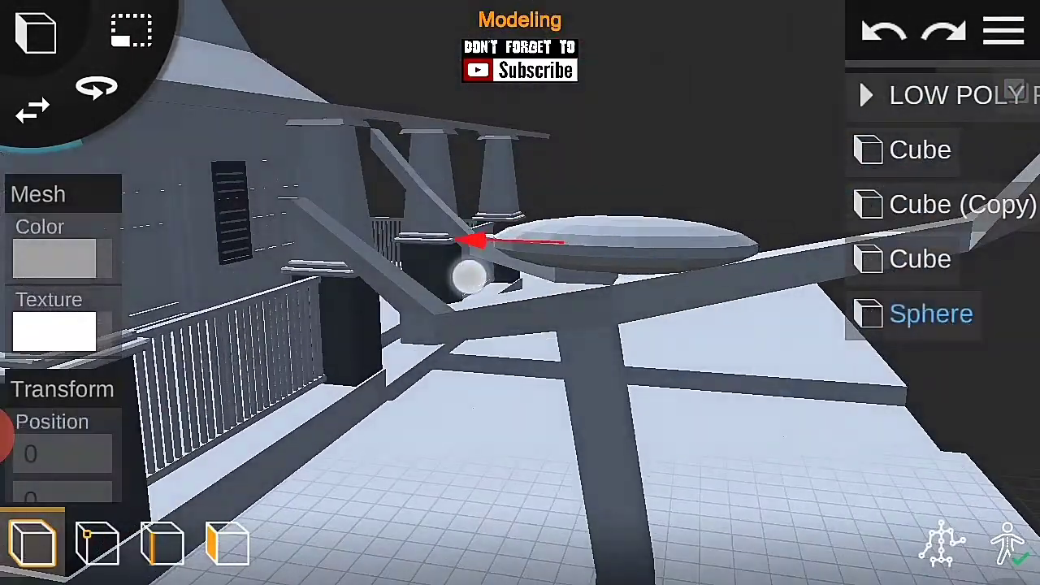
Step: Duplicate the leaf sphere and place the copy onto another branch
{"action": "left_click_drag", "start_coordinate": [628, 134], "coordinate": [528, 269]}
{"action": "left_click", "coordinate": [441, 469]}
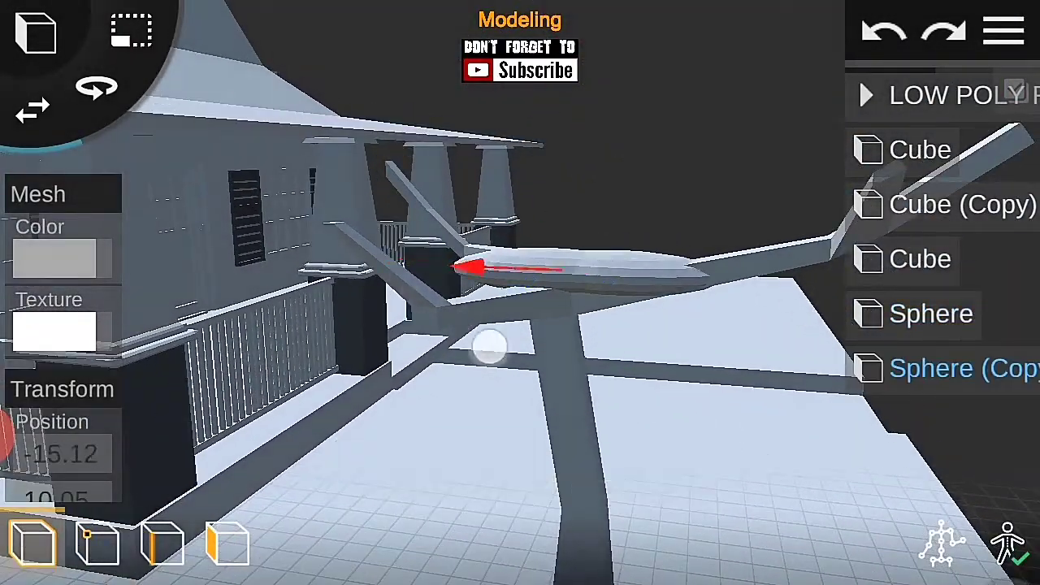
{"action": "mouse_move", "coordinate": [360, 320]}
{"action": "left_mouse_down"}
{"action": "mouse_move", "coordinate": [711, 386]}
{"action": "mouse_move", "coordinate": [246, 423]}
{"action": "left_mouse_up"}
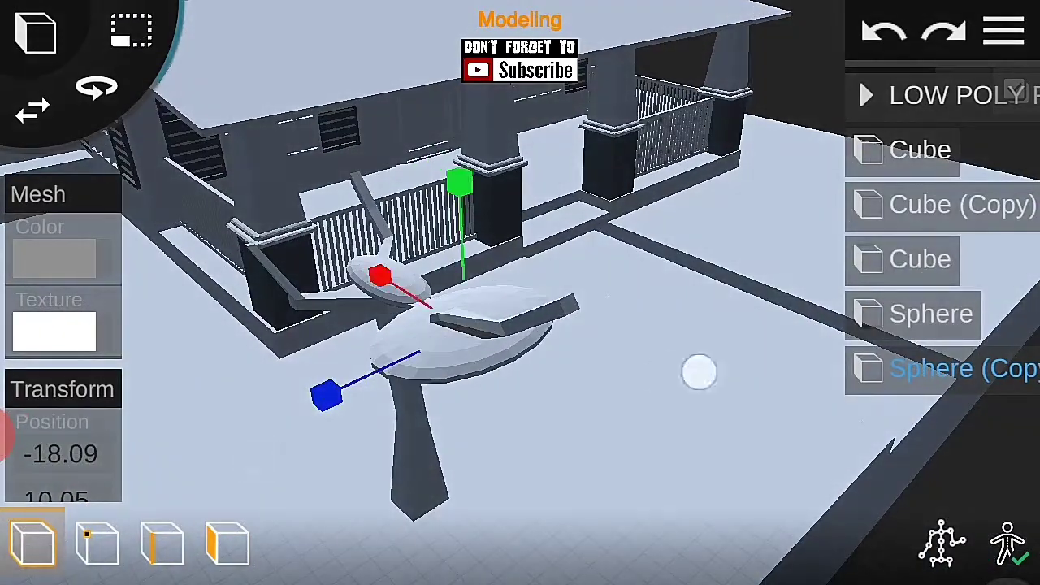
{"action": "left_click_drag", "start_coordinate": [697, 369], "coordinate": [681, 79]}
{"action": "mouse_move", "coordinate": [547, 177]}
{"action": "left_mouse_down"}
{"action": "mouse_move", "coordinate": [371, 353]}
{"action": "mouse_move", "coordinate": [244, 414]}
{"action": "mouse_move", "coordinate": [374, 293]}
{"action": "mouse_move", "coordinate": [396, 323]}
{"action": "left_mouse_up"}
{"action": "left_click", "coordinate": [96, 87]}
{"action": "left_click_drag", "start_coordinate": [297, 211], "coordinate": [793, 281]}
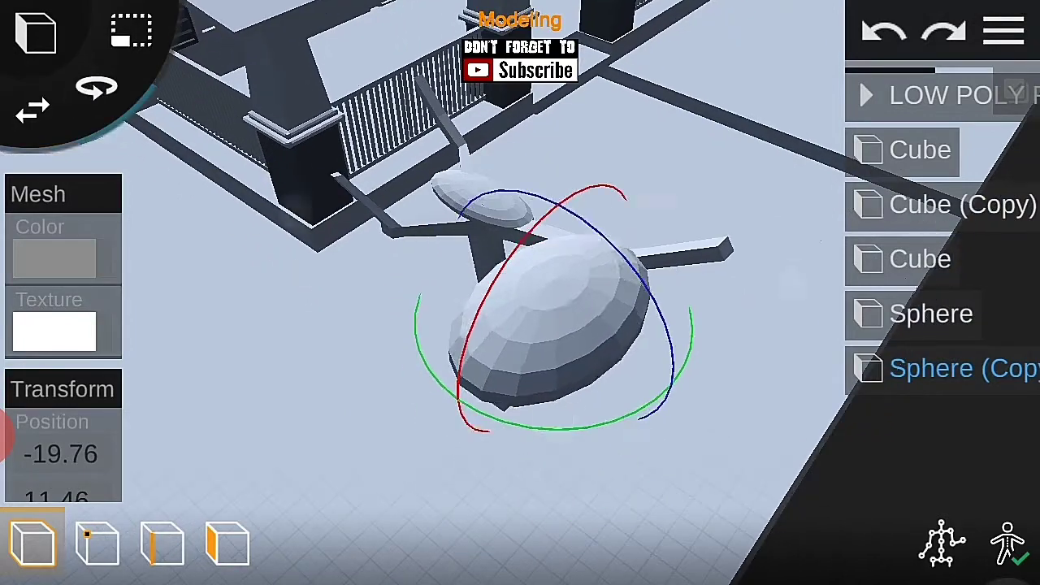
Step: Make several more sphere copies and slide them around the trunk top as a leafy cluster
{"action": "left_click_drag", "start_coordinate": [355, 421], "coordinate": [748, 235]}
{"action": "left_click", "coordinate": [379, 456]}
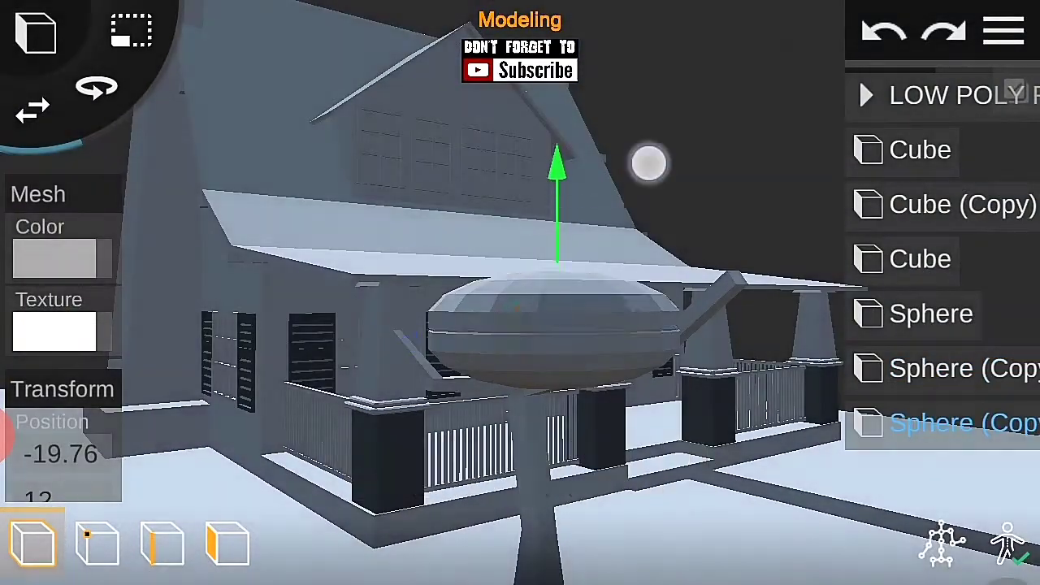
{"action": "left_click_drag", "start_coordinate": [571, 297], "coordinate": [349, 341]}
{"action": "left_click", "coordinate": [569, 358]}
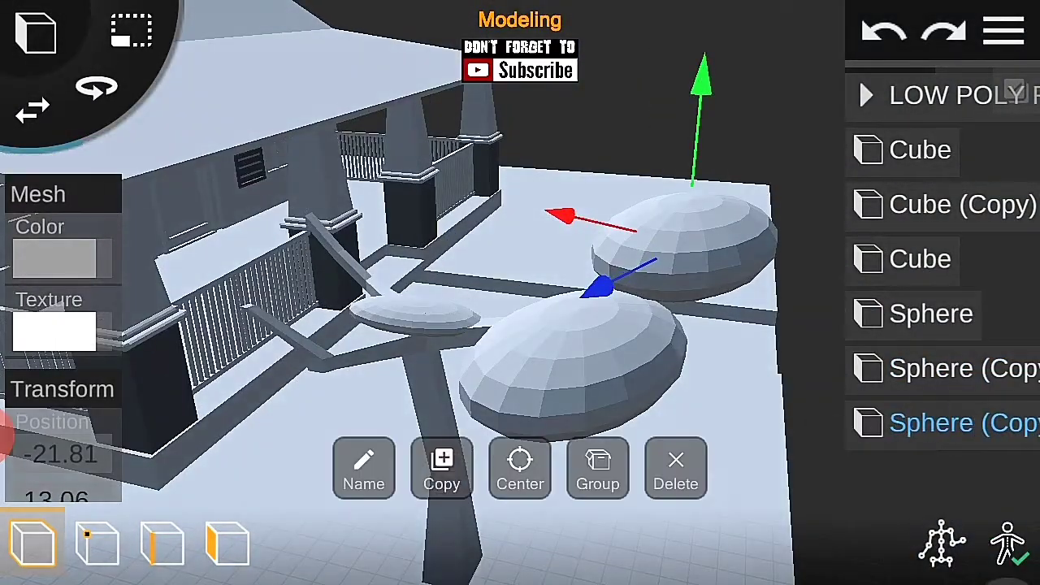
{"action": "left_click", "coordinate": [441, 464]}
{"action": "mouse_move", "coordinate": [268, 268]}
{"action": "left_mouse_down"}
{"action": "mouse_move", "coordinate": [332, 393]}
{"action": "mouse_move", "coordinate": [681, 135]}
{"action": "mouse_move", "coordinate": [760, 168]}
{"action": "mouse_move", "coordinate": [850, 228]}
{"action": "mouse_move", "coordinate": [696, 451]}
{"action": "mouse_move", "coordinate": [371, 363]}
{"action": "mouse_move", "coordinate": [780, 427]}
{"action": "mouse_move", "coordinate": [734, 178]}
{"action": "mouse_move", "coordinate": [562, 240]}
{"action": "mouse_move", "coordinate": [905, 441]}
{"action": "left_mouse_up"}
{"action": "left_click", "coordinate": [696, 450]}
{"action": "left_click", "coordinate": [441, 466]}
{"action": "left_click_drag", "start_coordinate": [284, 218], "coordinate": [623, 365]}
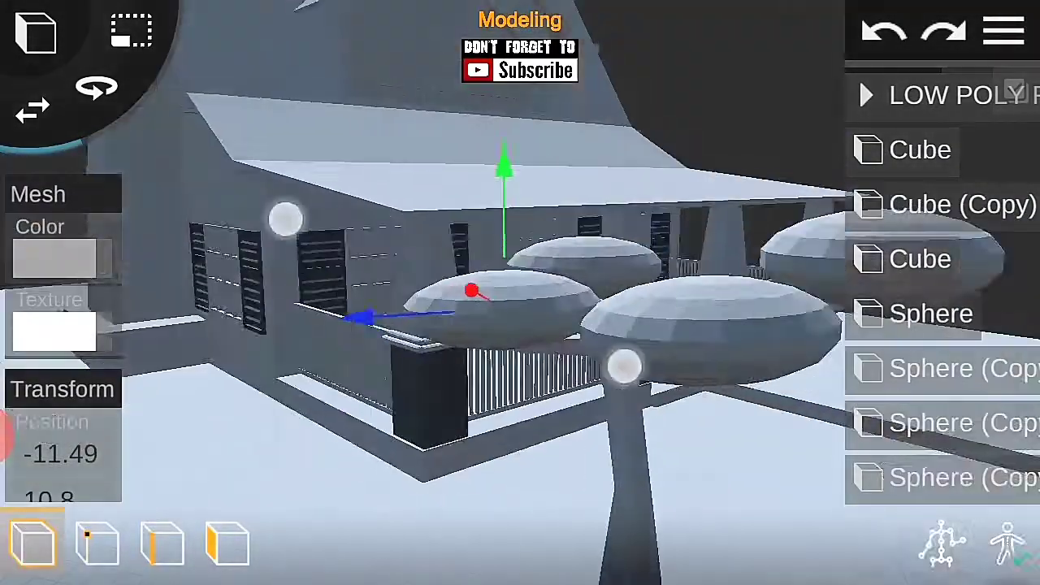
{"action": "left_click", "coordinate": [942, 434]}
{"action": "left_click", "coordinate": [650, 106]}
{"action": "mouse_move", "coordinate": [760, 213]}
{"action": "left_mouse_down"}
{"action": "mouse_move", "coordinate": [412, 172]}
{"action": "mouse_move", "coordinate": [511, 135]}
{"action": "mouse_move", "coordinate": [783, 318]}
{"action": "mouse_move", "coordinate": [447, 327]}
{"action": "mouse_move", "coordinate": [732, 147]}
{"action": "mouse_move", "coordinate": [601, 483]}
{"action": "mouse_move", "coordinate": [569, 243]}
{"action": "left_mouse_up"}
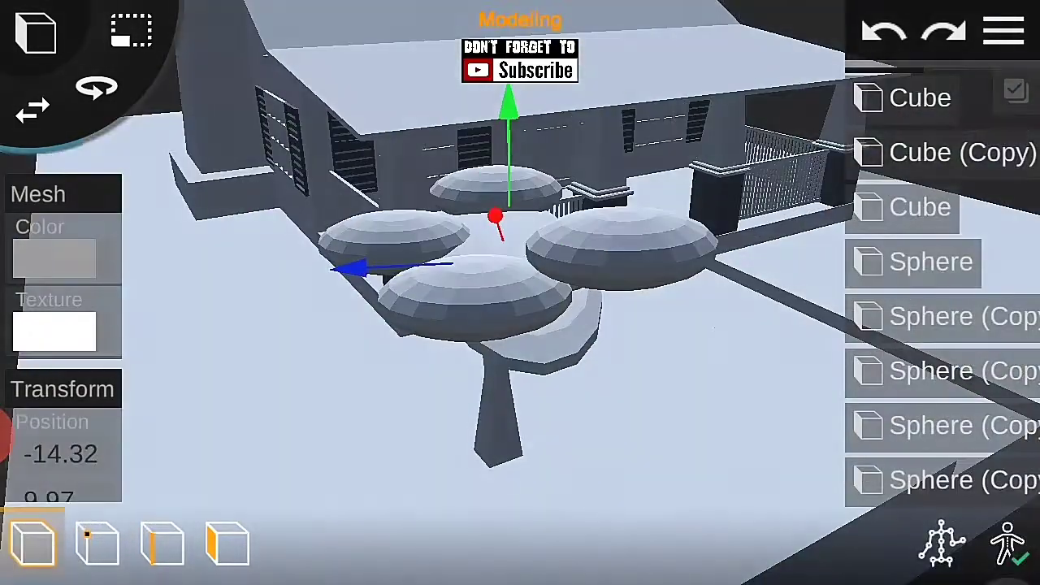
Step: Set the leaf spheres' scale to 13
{"action": "left_click_drag", "start_coordinate": [66, 455], "coordinate": [65, 203]}
{"action": "left_click", "coordinate": [88, 469]}
{"action": "key", "text": "BackSpace"}
{"action": "key", "text": "BackSpace"}
{"action": "key", "text": "BackSpace"}
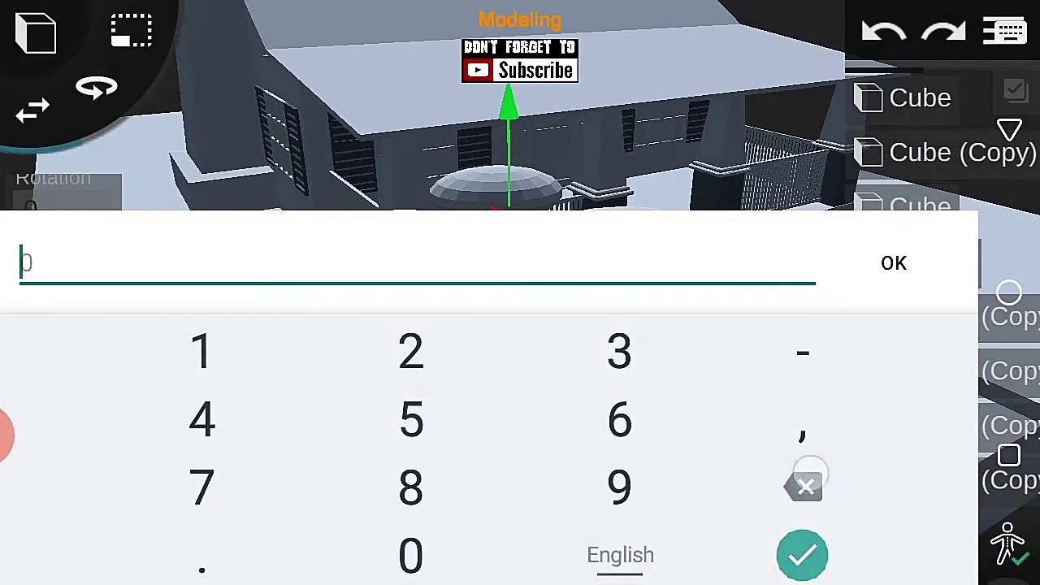
{"action": "type", "text": "13"}
{"action": "left_click", "coordinate": [803, 555]}
Step: Reshape the small cube into a flat slab beneath the tree's leaf clumps
{"action": "mouse_move", "coordinate": [780, 341]}
{"action": "left_mouse_down"}
{"action": "mouse_move", "coordinate": [766, 312]}
{"action": "mouse_move", "coordinate": [942, 497]}
{"action": "mouse_move", "coordinate": [787, 397]}
{"action": "mouse_move", "coordinate": [569, 342]}
{"action": "left_mouse_up"}
{"action": "left_click", "coordinate": [812, 366]}
{"action": "mouse_move", "coordinate": [569, 391]}
{"action": "left_mouse_down"}
{"action": "mouse_move", "coordinate": [497, 397]}
{"action": "mouse_move", "coordinate": [520, 341]}
{"action": "left_mouse_up"}
{"action": "left_click_drag", "start_coordinate": [732, 179], "coordinate": [667, 163]}
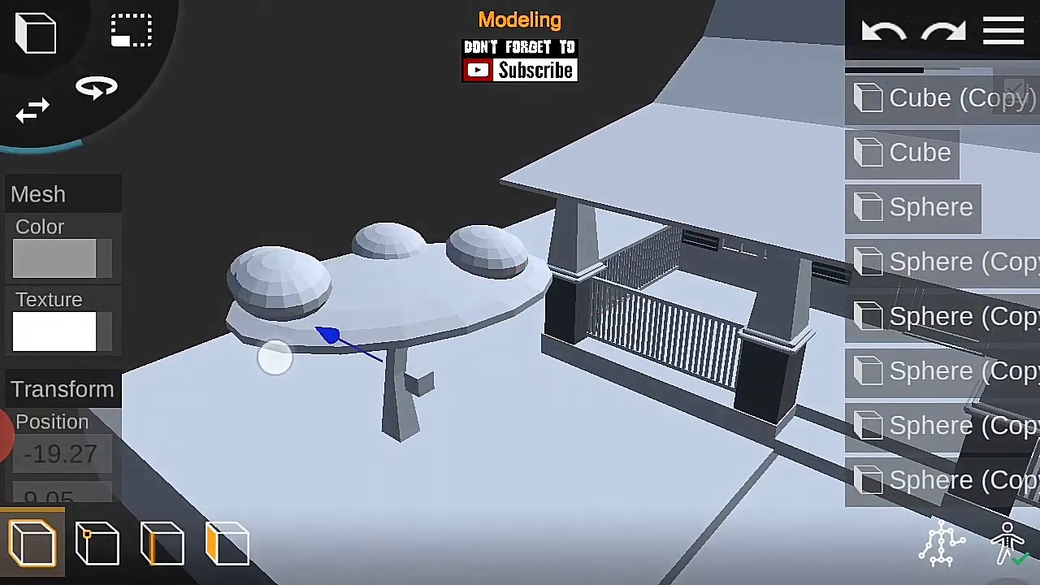
{"action": "left_click", "coordinate": [227, 543]}
{"action": "left_click_drag", "start_coordinate": [741, 328], "coordinate": [652, 314]}
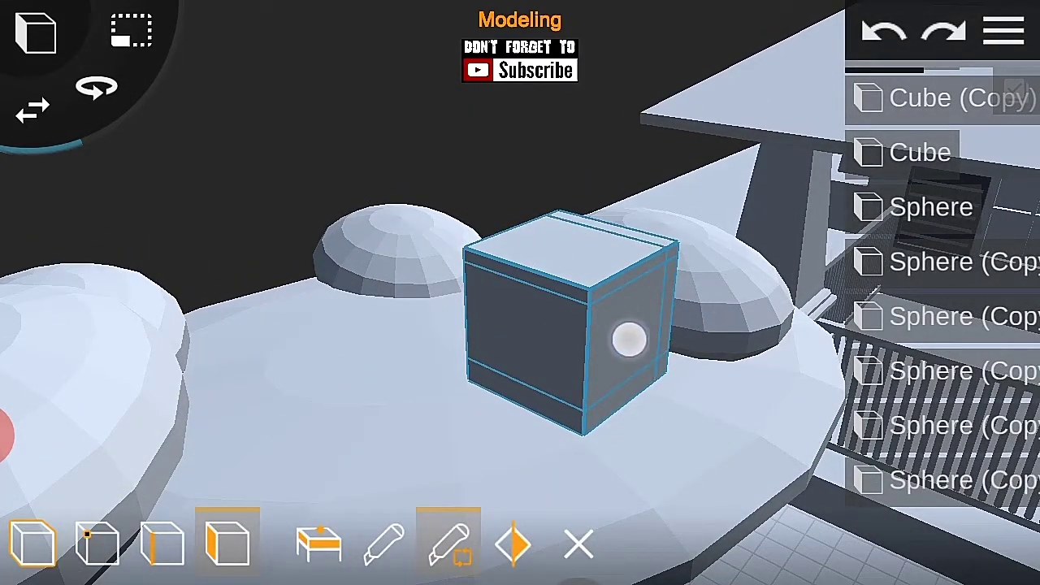
{"action": "left_click_drag", "start_coordinate": [769, 290], "coordinate": [470, 561]}
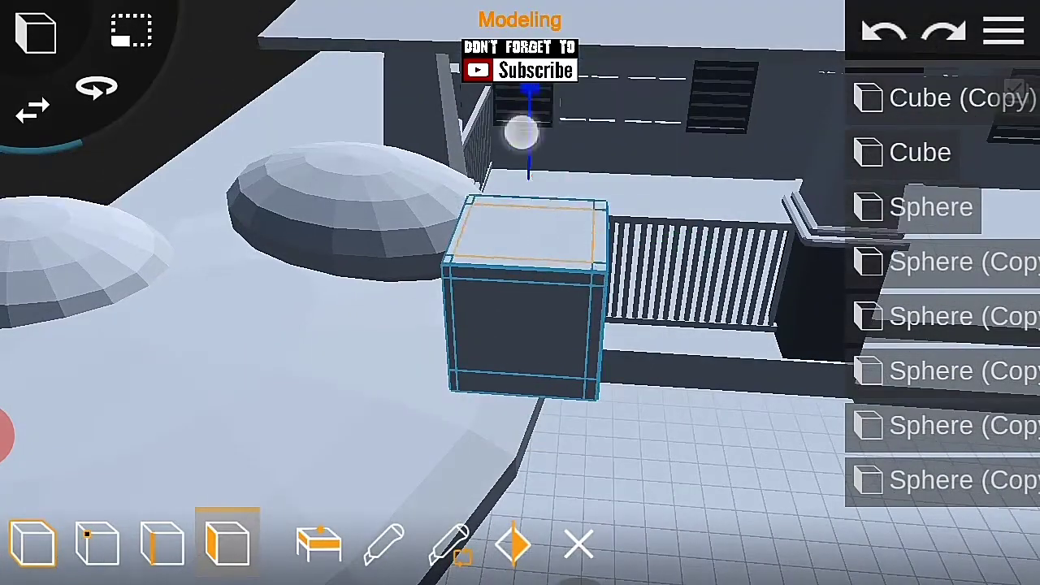
{"action": "mouse_move", "coordinate": [520, 127]}
{"action": "left_mouse_down"}
{"action": "mouse_move", "coordinate": [634, 444]}
{"action": "mouse_move", "coordinate": [626, 332]}
{"action": "mouse_move", "coordinate": [990, 516]}
{"action": "mouse_move", "coordinate": [932, 388]}
{"action": "left_mouse_up"}
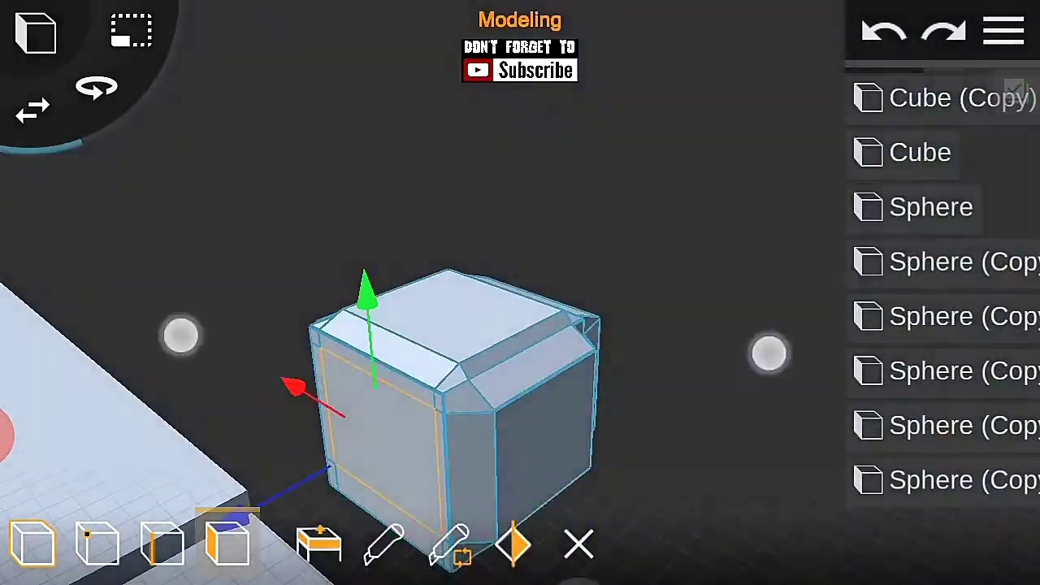
{"action": "left_click", "coordinate": [579, 545]}
Step: Group the tree's leaf spheres and start renaming the new group
{"action": "mouse_move", "coordinate": [618, 325]}
{"action": "left_mouse_down"}
{"action": "mouse_move", "coordinate": [427, 313]}
{"action": "mouse_move", "coordinate": [910, 297]}
{"action": "mouse_move", "coordinate": [755, 388]}
{"action": "left_mouse_up"}
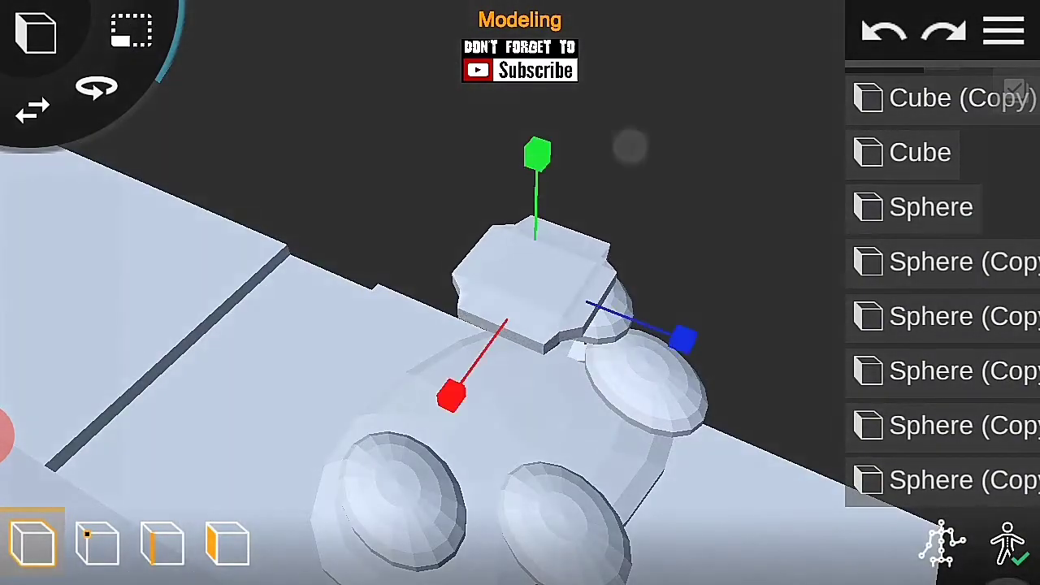
{"action": "mouse_move", "coordinate": [630, 146]}
{"action": "left_mouse_down"}
{"action": "mouse_move", "coordinate": [659, 297]}
{"action": "mouse_move", "coordinate": [372, 427]}
{"action": "mouse_move", "coordinate": [680, 331]}
{"action": "left_mouse_up"}
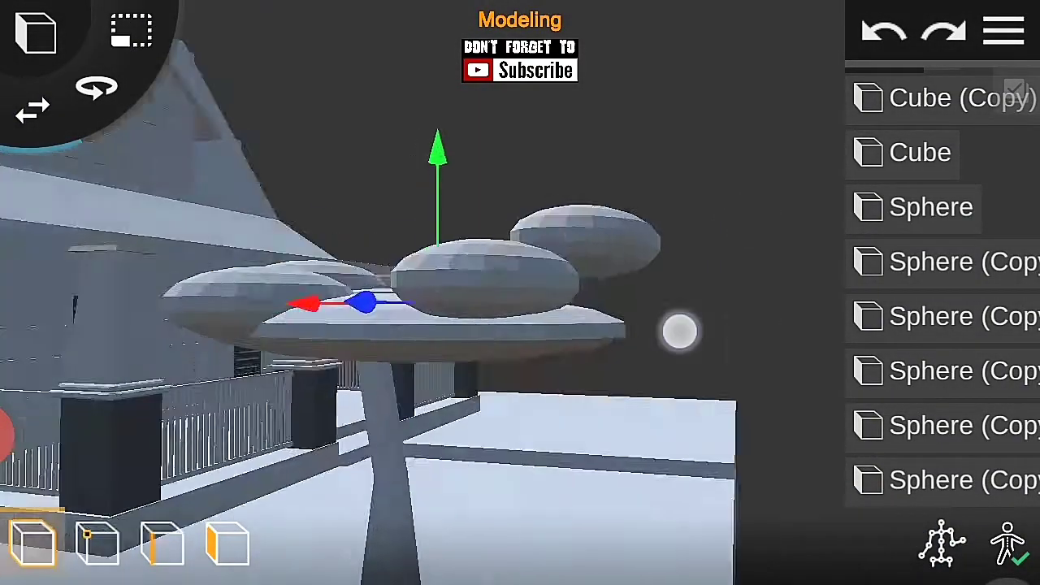
{"action": "scroll", "coordinate": [501, 367], "scroll_direction": "down", "scroll_amount": 3}
{"action": "left_click", "coordinate": [943, 182]}
{"action": "left_click", "coordinate": [961, 277]}
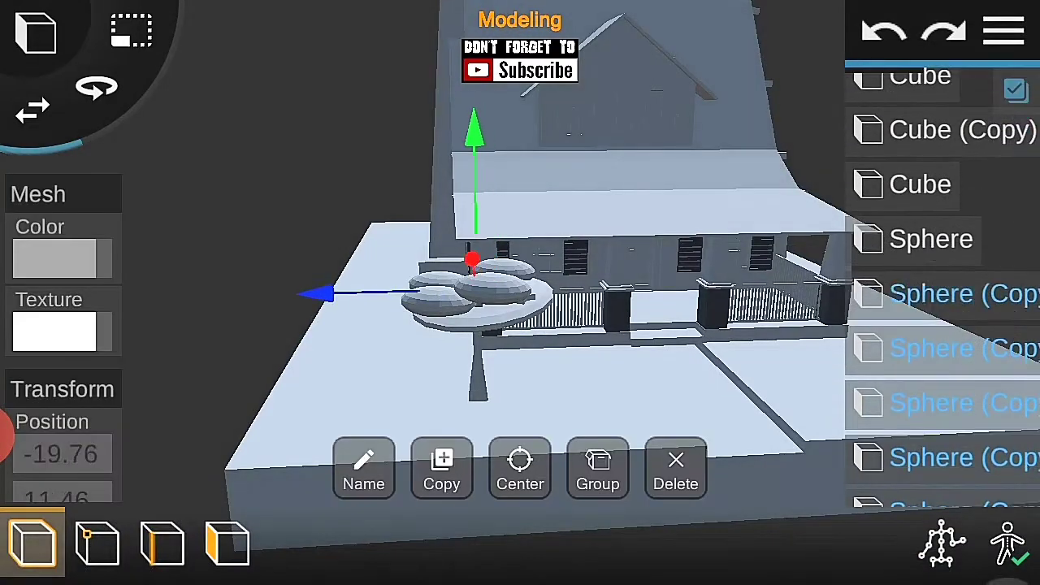
{"action": "left_click", "coordinate": [597, 467]}
{"action": "left_click", "coordinate": [363, 467]}
{"action": "left_click", "coordinate": [465, 282]}
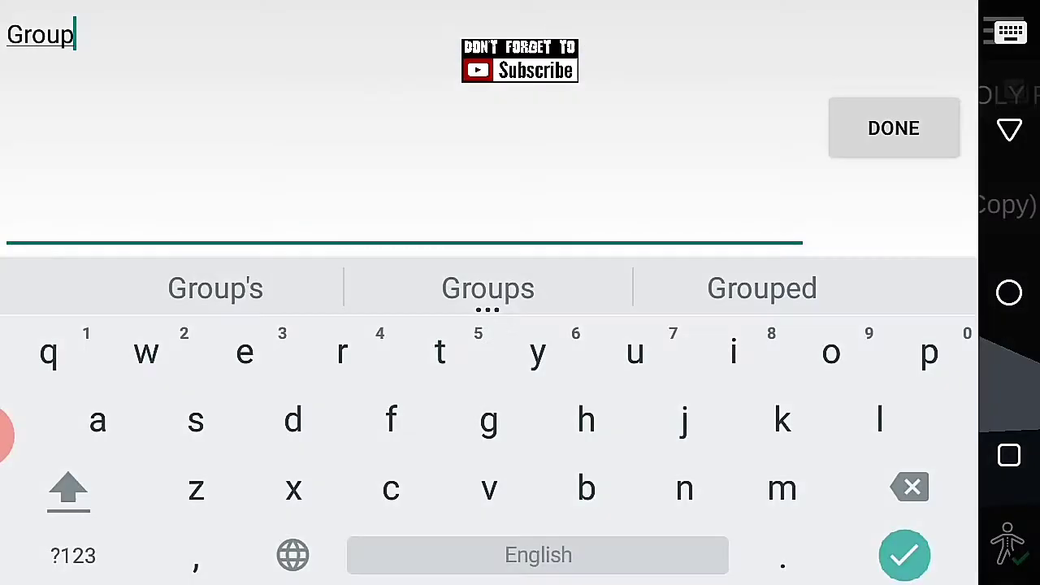
Step: Name the leaf group 'tree' and select it in the outliner
{"action": "type", "text": "tree"}
{"action": "left_click", "coordinate": [905, 555]}
{"action": "left_click", "coordinate": [1005, 31]}
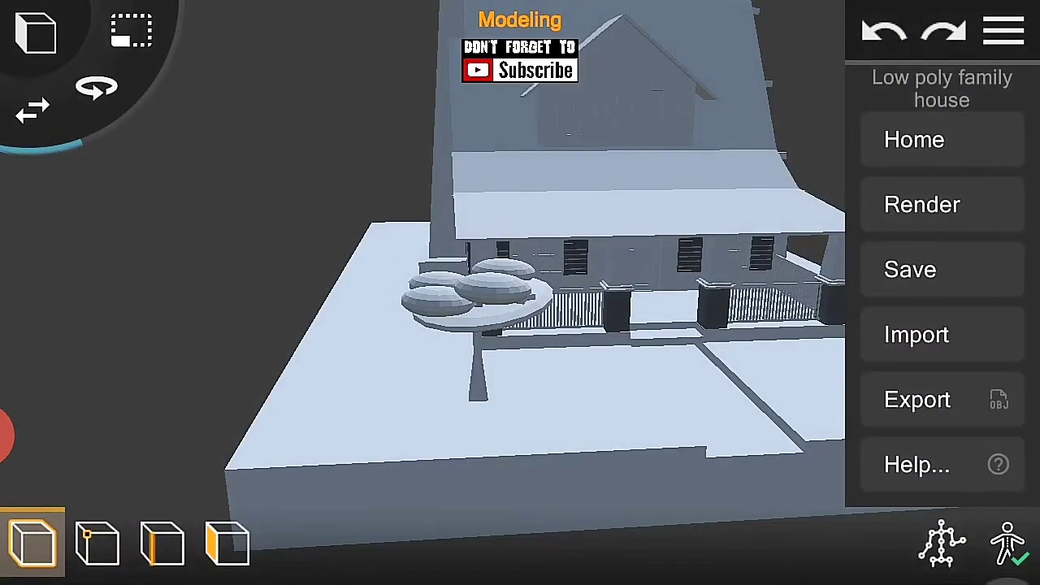
{"action": "left_click", "coordinate": [1005, 31]}
{"action": "left_click", "coordinate": [912, 258]}
Step: Collapse the Group and LOW POLY groups in the outliner
{"action": "left_click_drag", "start_coordinate": [472, 443], "coordinate": [417, 424]}
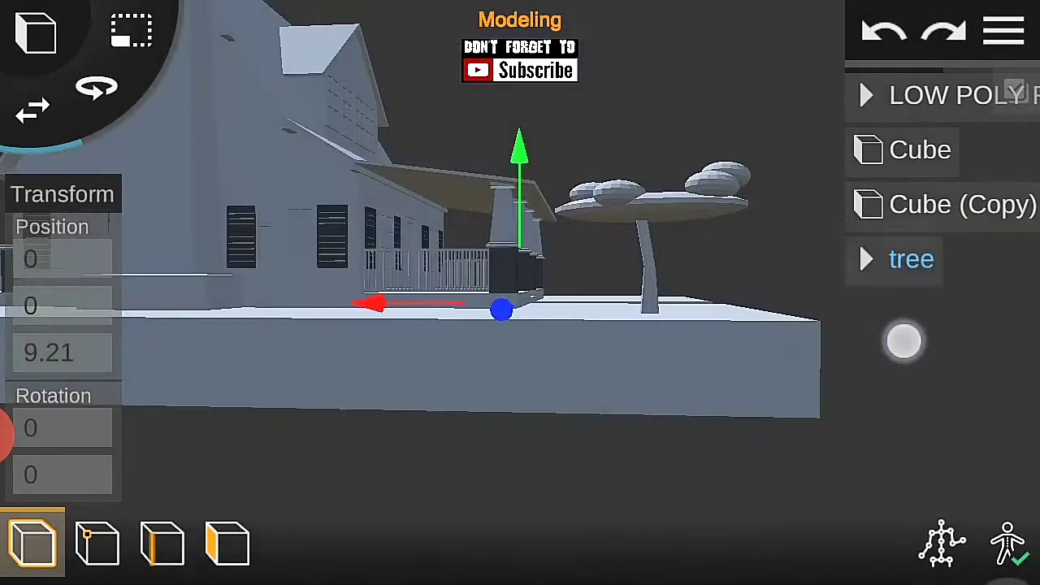
{"action": "scroll", "coordinate": [943, 284], "scroll_direction": "up", "scroll_amount": 10}
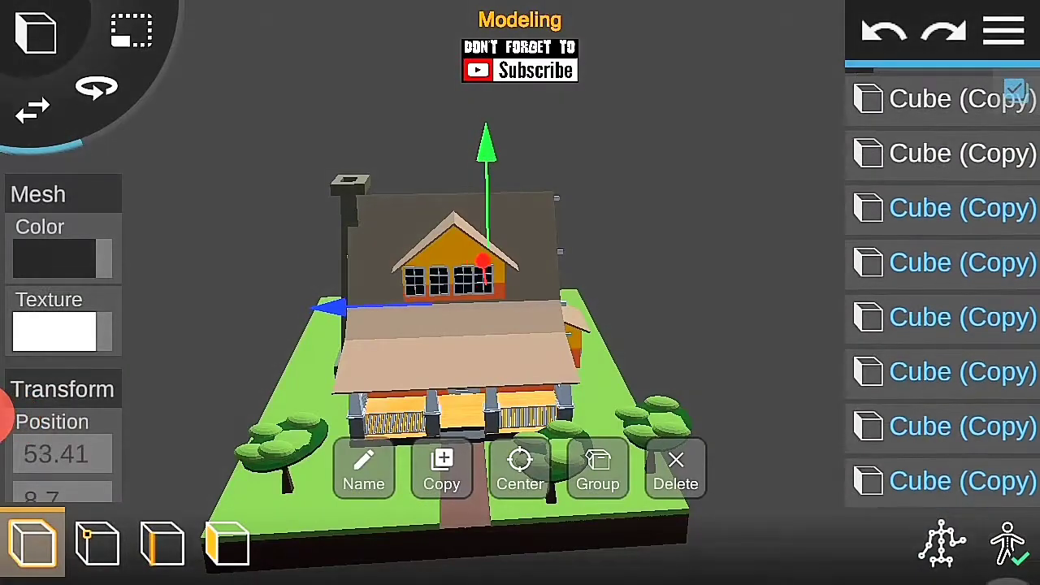
{"action": "left_click", "coordinate": [924, 150]}
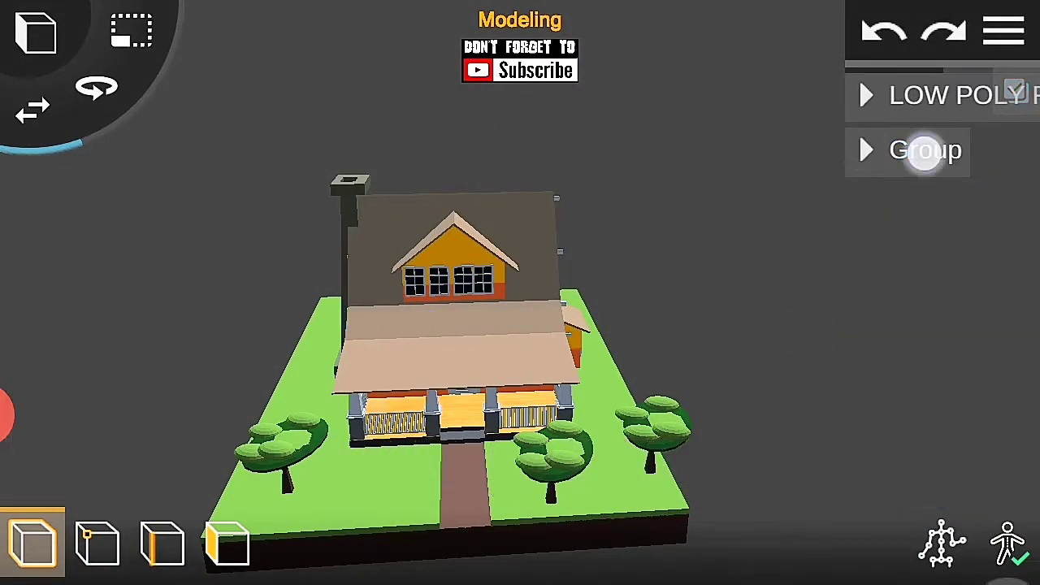
{"action": "left_click", "coordinate": [951, 95]}
Step: Close the main menu and orbit out to view the whole house with its trees
{"action": "left_click", "coordinate": [1005, 31]}
{"action": "left_click", "coordinate": [741, 288]}
{"action": "mouse_move", "coordinate": [789, 339]}
{"action": "left_mouse_down"}
{"action": "mouse_move", "coordinate": [720, 346]}
{"action": "mouse_move", "coordinate": [915, 423]}
{"action": "left_mouse_up"}
{"action": "scroll", "coordinate": [469, 334], "scroll_direction": "up", "scroll_amount": 5}
{"action": "scroll", "coordinate": [469, 334], "scroll_direction": "down", "scroll_amount": 5}
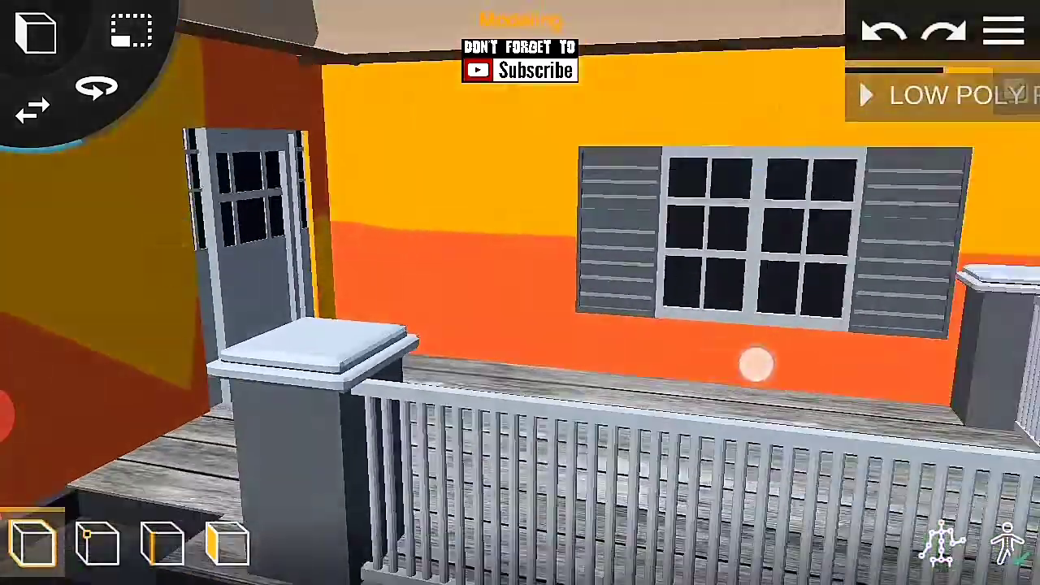
{"action": "left_click_drag", "start_coordinate": [718, 360], "coordinate": [831, 409]}
{"action": "scroll", "coordinate": [727, 375], "scroll_direction": "up", "scroll_amount": 3}
{"action": "mouse_move", "coordinate": [727, 375]}
{"action": "left_mouse_down"}
{"action": "mouse_move", "coordinate": [922, 353]}
{"action": "mouse_move", "coordinate": [843, 320]}
{"action": "left_mouse_up"}
{"action": "scroll", "coordinate": [762, 365], "scroll_direction": "down", "scroll_amount": 5}
{"action": "scroll", "coordinate": [583, 331], "scroll_direction": "up", "scroll_amount": 5}
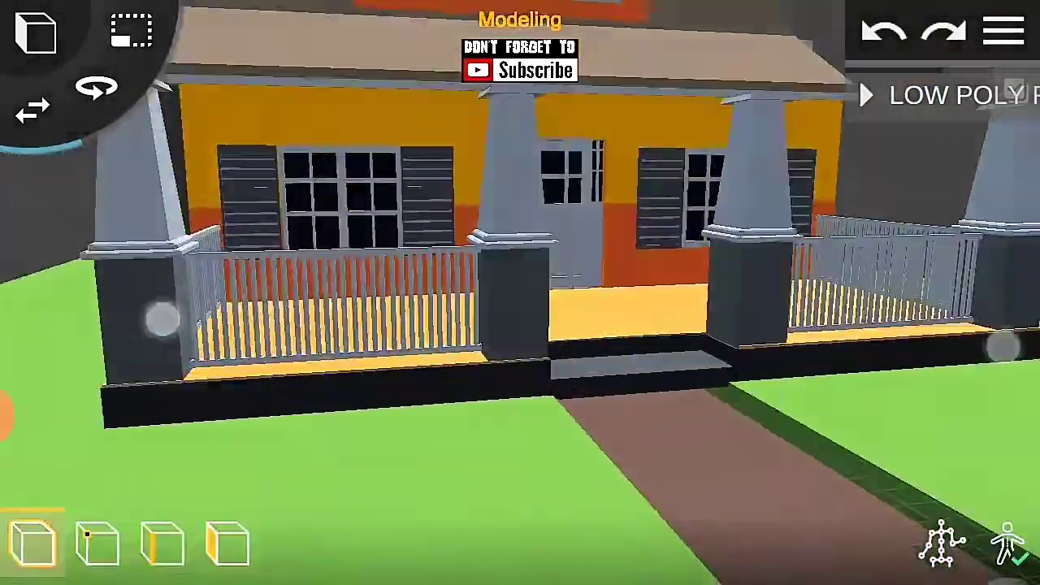
{"action": "scroll", "coordinate": [485, 335], "scroll_direction": "up", "scroll_amount": 2}
{"action": "scroll", "coordinate": [492, 332], "scroll_direction": "down", "scroll_amount": 2}
{"action": "scroll", "coordinate": [491, 331], "scroll_direction": "down", "scroll_amount": 5}
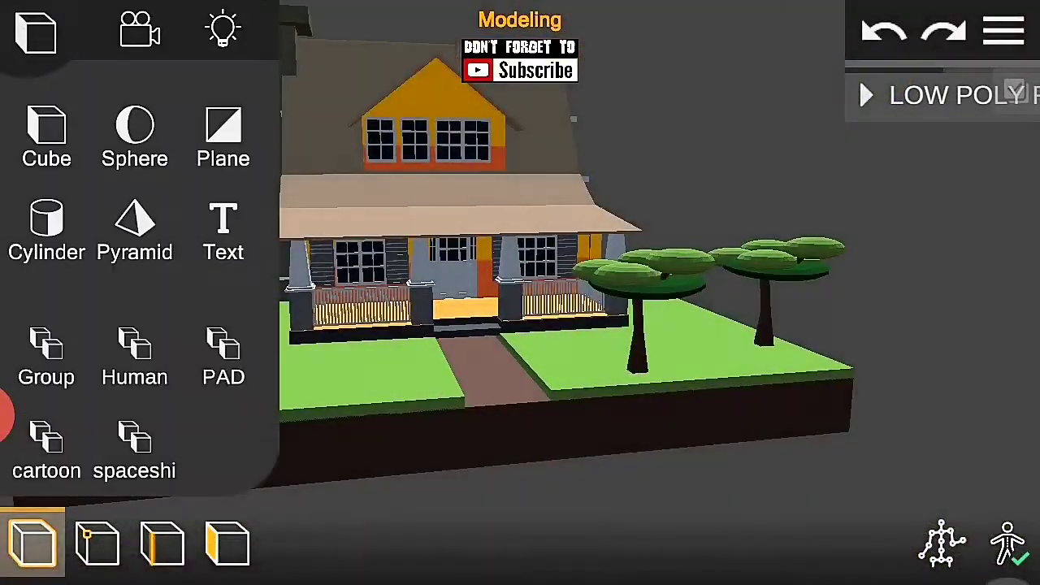
Step: Add a Human figure to the scene and shift it sideways
{"action": "left_click", "coordinate": [134, 358]}
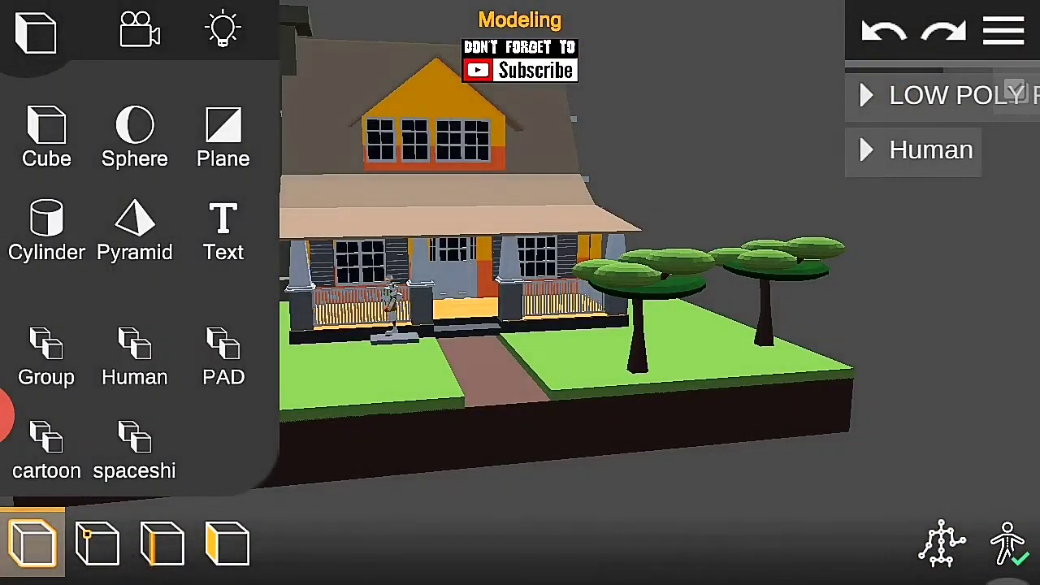
{"action": "left_click", "coordinate": [930, 150]}
{"action": "scroll", "coordinate": [857, 435], "scroll_direction": "up", "scroll_amount": 3}
{"action": "left_click_drag", "start_coordinate": [537, 342], "coordinate": [464, 455]}
{"action": "scroll", "coordinate": [878, 272], "scroll_direction": "up", "scroll_amount": 2}
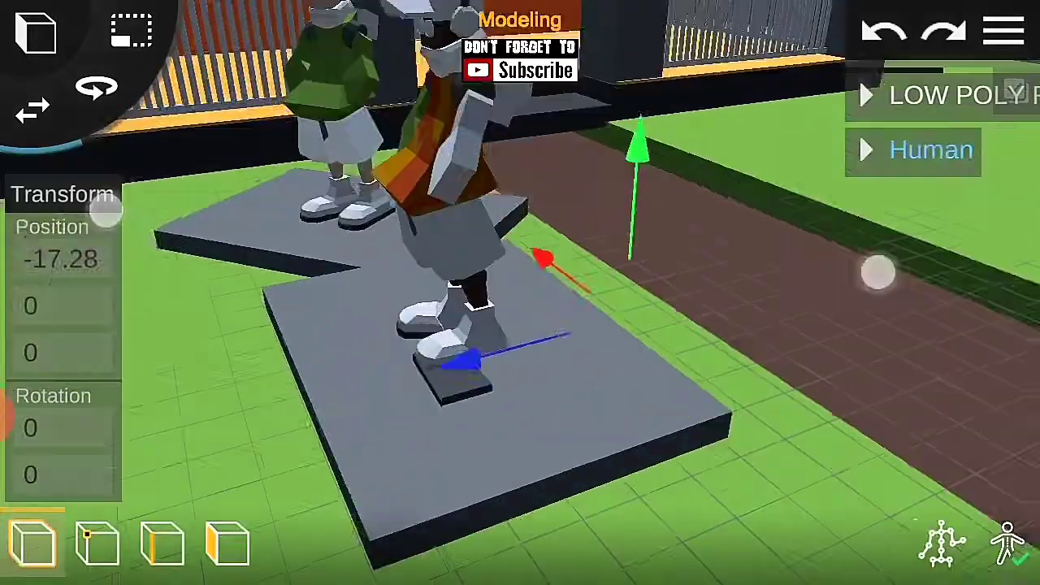
{"action": "left_click", "coordinate": [468, 268]}
{"action": "scroll", "coordinate": [959, 325], "scroll_direction": "down", "scroll_amount": 5}
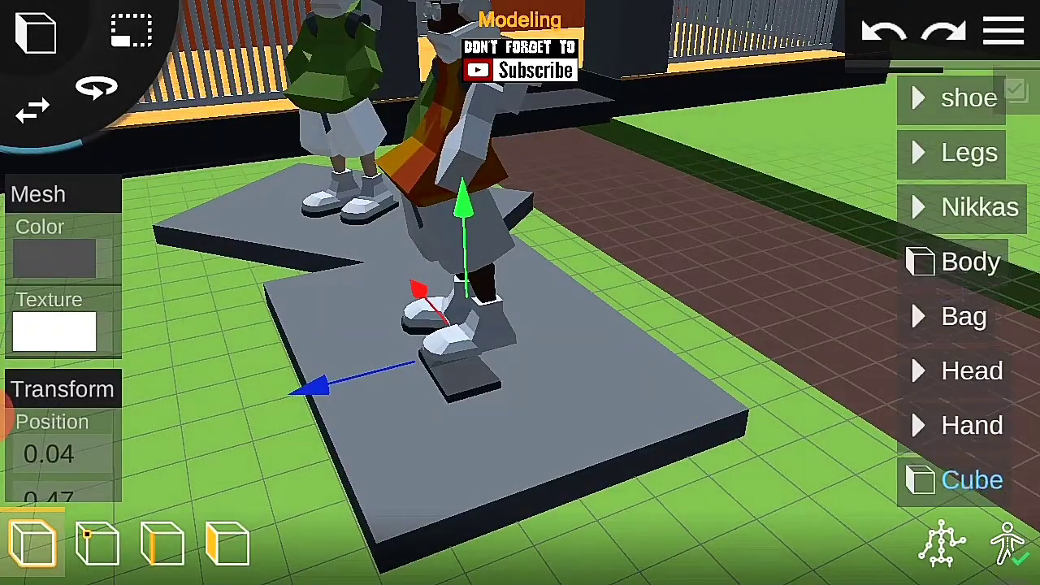
Step: Delete the two grey slabs beneath the figures
{"action": "left_click", "coordinate": [973, 479]}
{"action": "left_click", "coordinate": [674, 467]}
{"action": "left_click", "coordinate": [959, 195]}
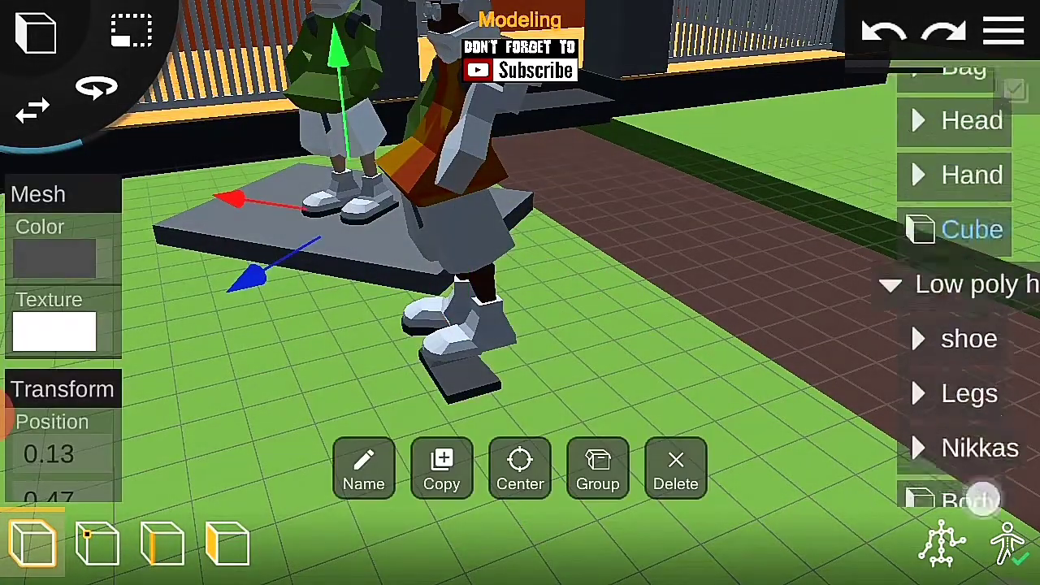
{"action": "left_click", "coordinate": [675, 467]}
{"action": "scroll", "coordinate": [545, 302], "scroll_direction": "up", "scroll_amount": 3}
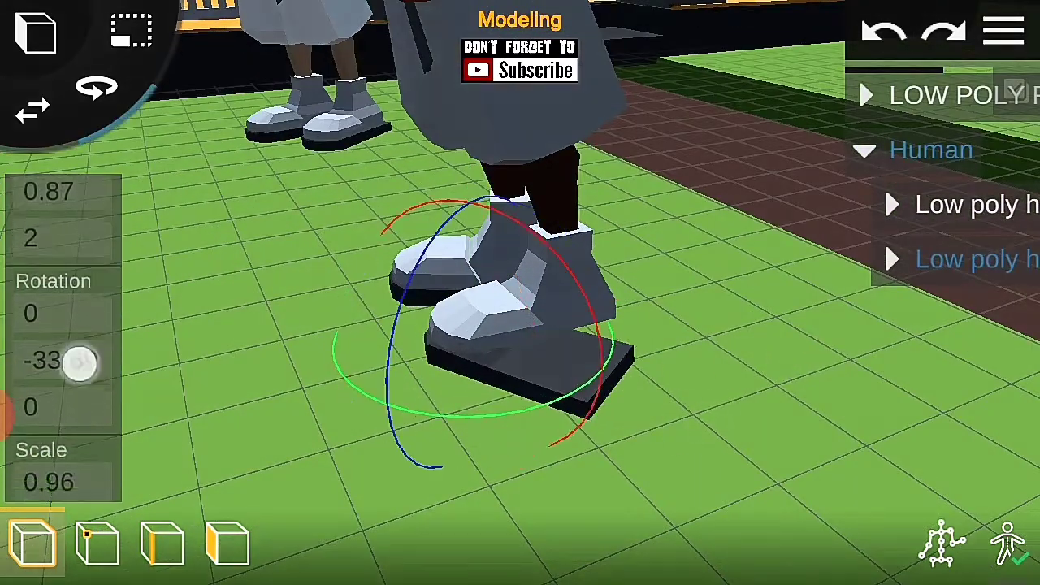
Step: Set the shoe's Rotation Y to -90
{"action": "left_click", "coordinate": [80, 364]}
{"action": "key", "text": "BackSpace"}
{"action": "key", "text": "BackSpace"}
{"action": "key", "text": "BackSpace"}
{"action": "type", "text": "-90"}
{"action": "key", "text": "Return"}
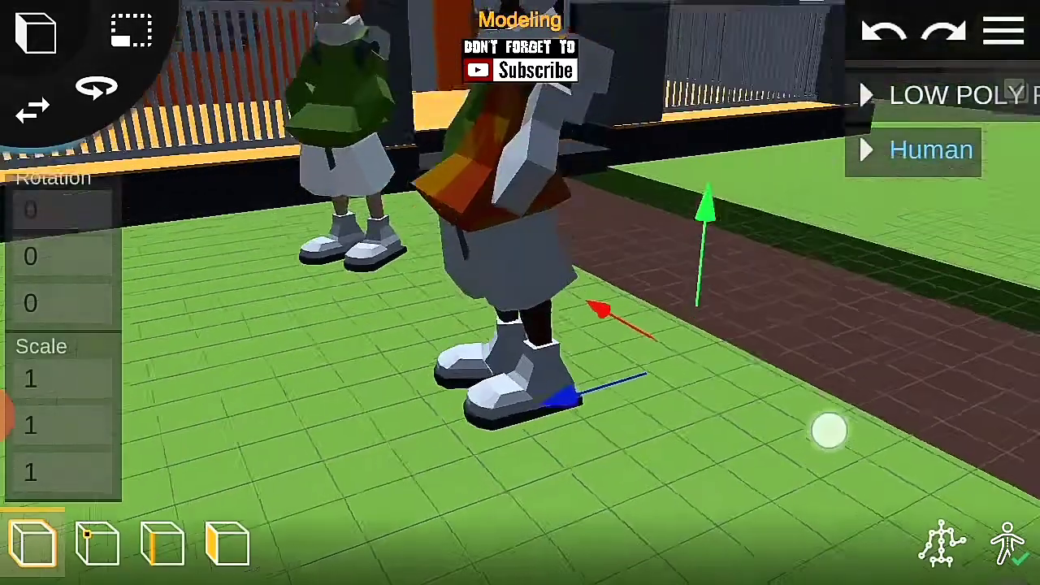
Step: Move one human figure onto the porch and lower it onto the porch floor
{"action": "mouse_move", "coordinate": [829, 430]}
{"action": "left_mouse_down"}
{"action": "mouse_move", "coordinate": [827, 269]}
{"action": "mouse_move", "coordinate": [722, 311]}
{"action": "mouse_move", "coordinate": [804, 379]}
{"action": "mouse_move", "coordinate": [398, 443]}
{"action": "left_mouse_up"}
{"action": "left_click", "coordinate": [931, 150]}
{"action": "left_click", "coordinate": [949, 204]}
{"action": "mouse_move", "coordinate": [287, 314]}
{"action": "left_mouse_down"}
{"action": "mouse_move", "coordinate": [850, 365]}
{"action": "mouse_move", "coordinate": [730, 355]}
{"action": "mouse_move", "coordinate": [636, 291]}
{"action": "left_mouse_up"}
{"action": "scroll", "coordinate": [637, 291], "scroll_direction": "up", "scroll_amount": 5}
{"action": "scroll", "coordinate": [746, 374], "scroll_direction": "up", "scroll_amount": 2}
{"action": "scroll", "coordinate": [746, 309], "scroll_direction": "up", "scroll_amount": 2}
{"action": "scroll", "coordinate": [741, 262], "scroll_direction": "up", "scroll_amount": 2}
{"action": "left_click_drag", "start_coordinate": [741, 262], "coordinate": [669, 363]}
{"action": "scroll", "coordinate": [510, 406], "scroll_direction": "down", "scroll_amount": 3}
{"action": "scroll", "coordinate": [504, 379], "scroll_direction": "down", "scroll_amount": 3}
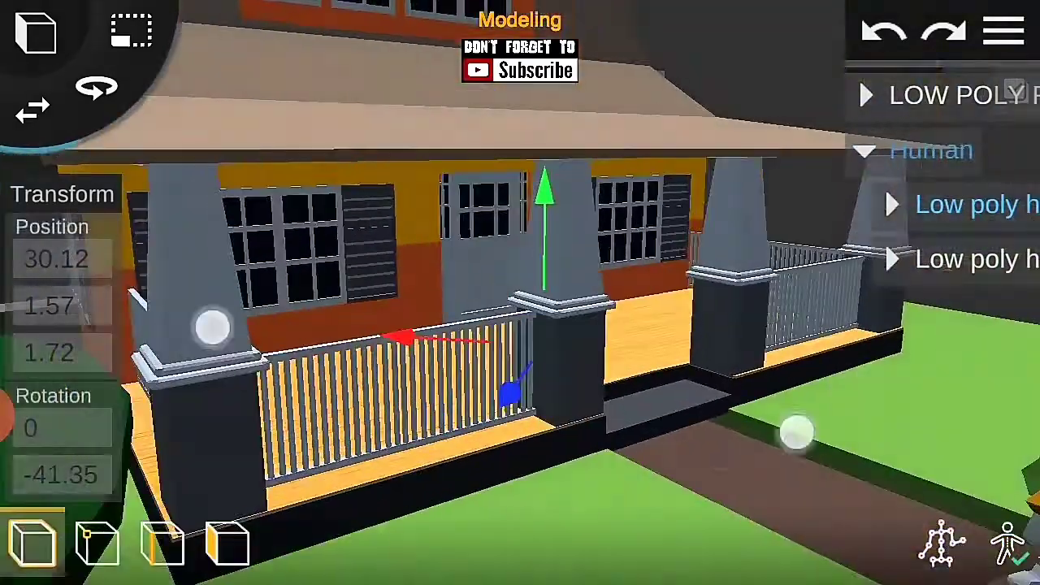
{"action": "scroll", "coordinate": [504, 380], "scroll_direction": "down", "scroll_amount": 3}
{"action": "left_click", "coordinate": [864, 151]}
Step: Set the figure's X scale to 2
{"action": "scroll", "coordinate": [488, 299], "scroll_direction": "up", "scroll_amount": 5}
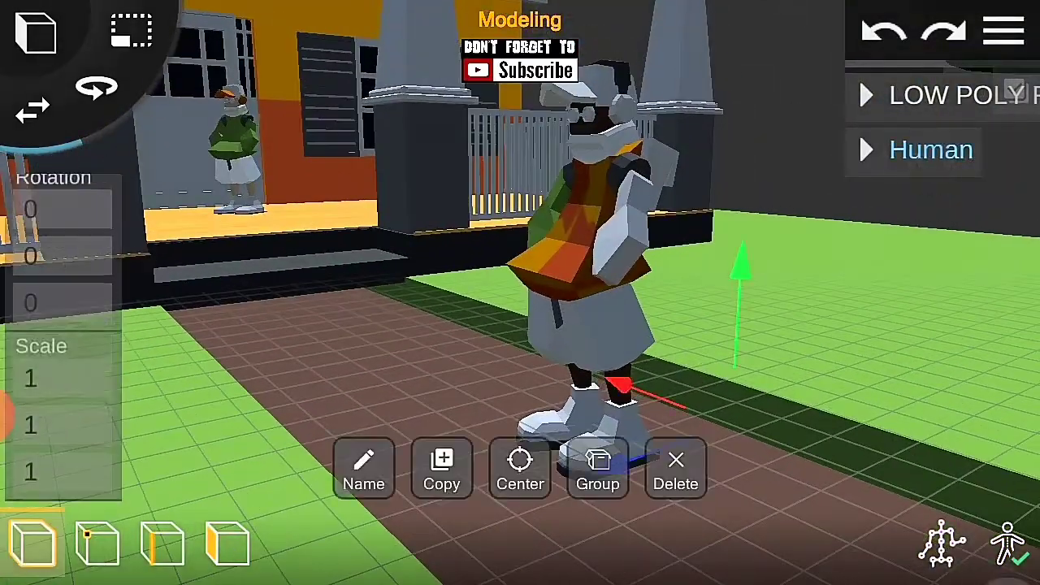
{"action": "left_click", "coordinate": [30, 379]}
{"action": "key", "text": "BackSpace"}
{"action": "type", "text": "2"}
{"action": "key", "text": "Return"}
Step: Set the figure's Y and Z scale to 2
{"action": "type", "text": "2"}
{"action": "key", "text": "Return"}
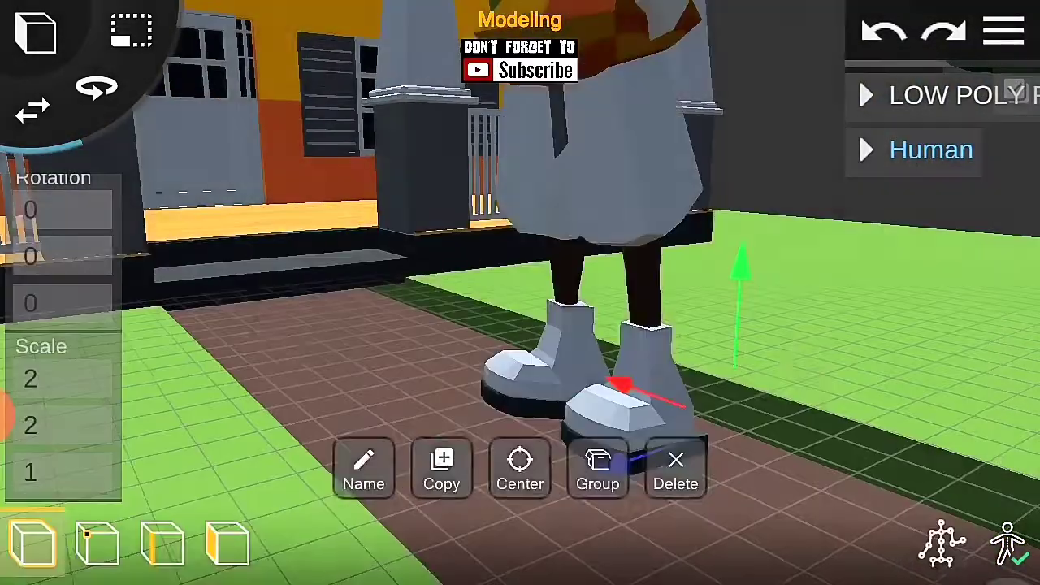
{"action": "scroll", "coordinate": [521, 292], "scroll_direction": "down", "scroll_amount": 3}
{"action": "left_click", "coordinate": [30, 472]}
{"action": "type", "text": "2"}
{"action": "key", "text": "Return"}
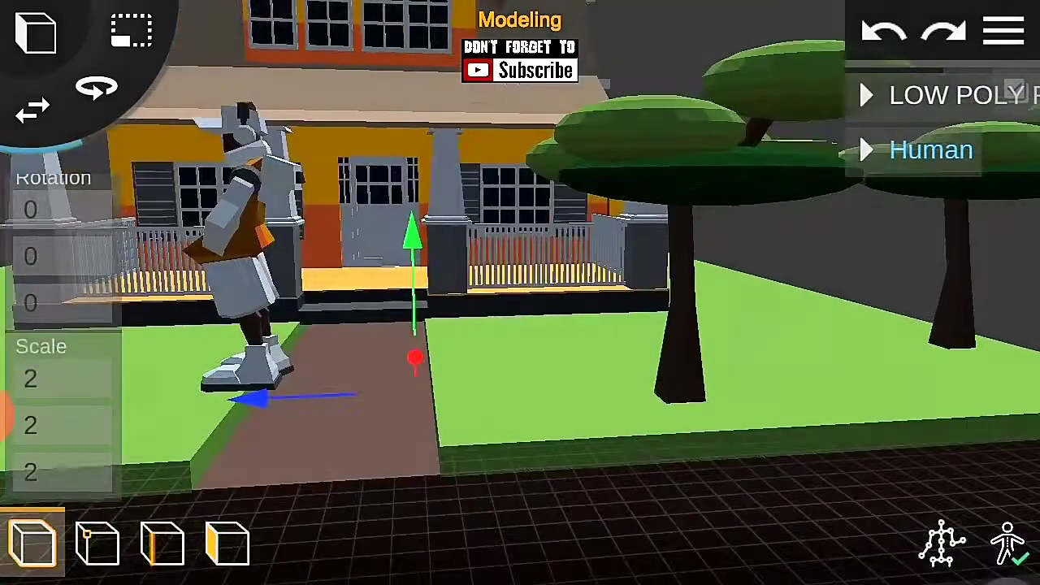
Step: Change the figure's X, Y and Z scale to 1.4
{"action": "left_click", "coordinate": [21, 418]}
{"action": "type", "text": "4"}
{"action": "key", "text": "Return"}
{"action": "left_click", "coordinate": [83, 423]}
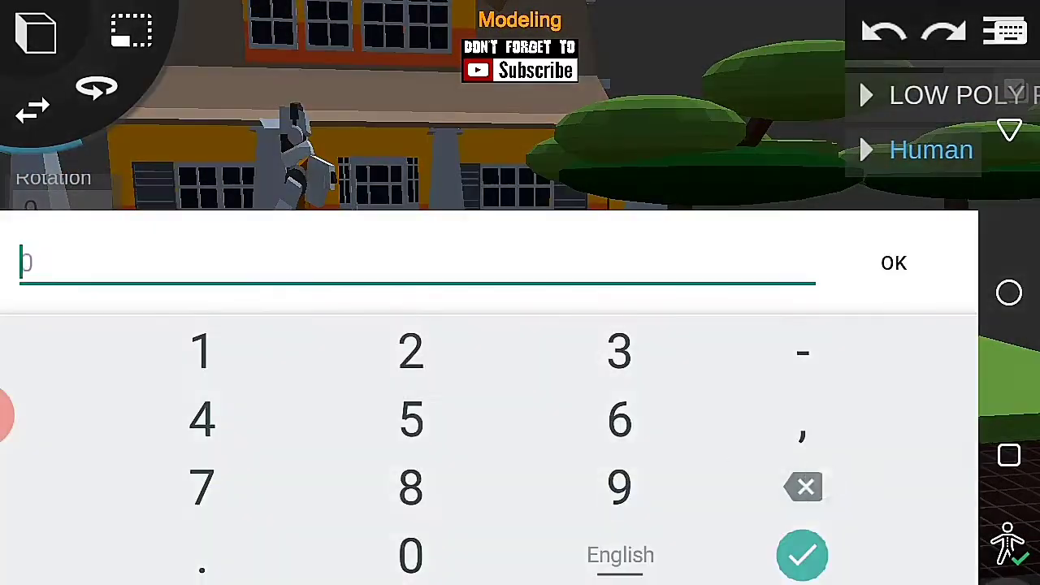
{"action": "type", "text": "1.4"}
{"action": "key", "text": "Return"}
{"action": "key", "text": "BackSpace"}
{"action": "type", "text": "1.4"}
{"action": "key", "text": "Return"}
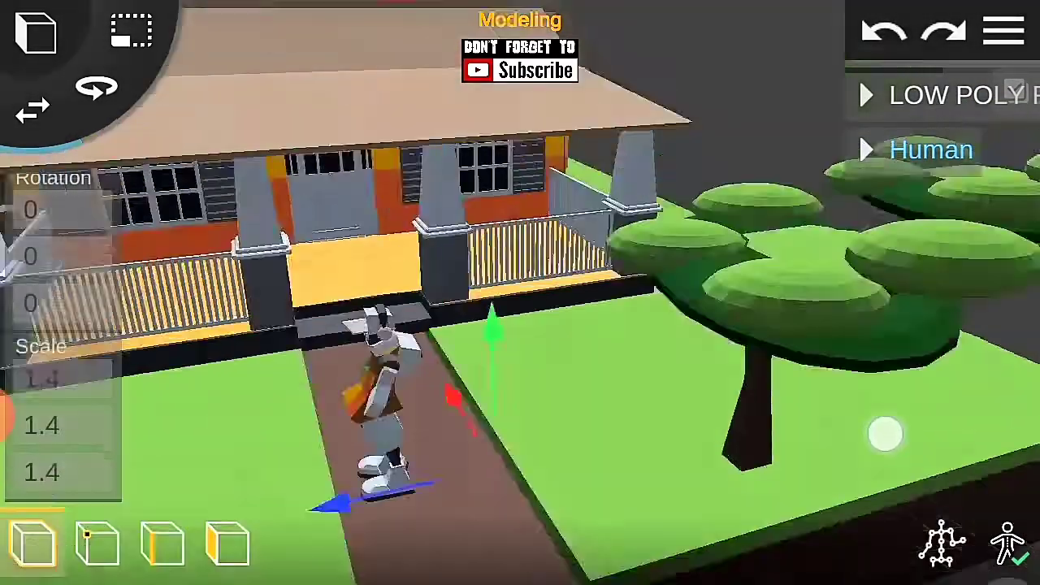
Step: Expand the Human group and view the walkway figure from ground level
{"action": "left_click_drag", "start_coordinate": [885, 432], "coordinate": [534, 449]}
{"action": "left_click", "coordinate": [863, 149]}
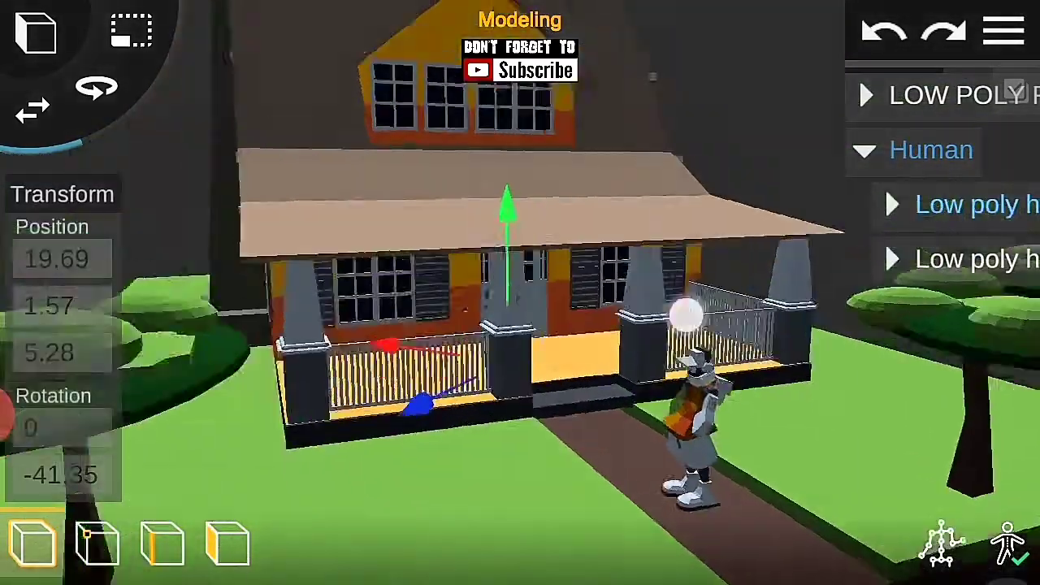
{"action": "scroll", "coordinate": [495, 317], "scroll_direction": "up", "scroll_amount": 5}
{"action": "scroll", "coordinate": [496, 316], "scroll_direction": "up", "scroll_amount": 3}
{"action": "left_click_drag", "start_coordinate": [756, 244], "coordinate": [751, 330]}
{"action": "scroll", "coordinate": [500, 286], "scroll_direction": "up", "scroll_amount": 3}
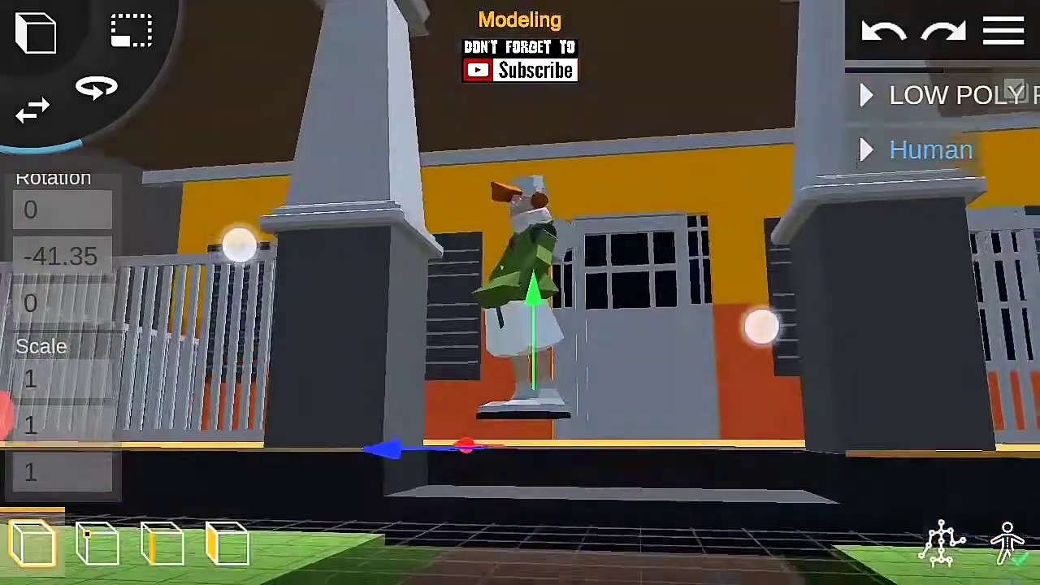
{"action": "scroll", "coordinate": [541, 484], "scroll_direction": "down", "scroll_amount": 5}
{"action": "scroll", "coordinate": [541, 484], "scroll_direction": "down", "scroll_amount": 3}
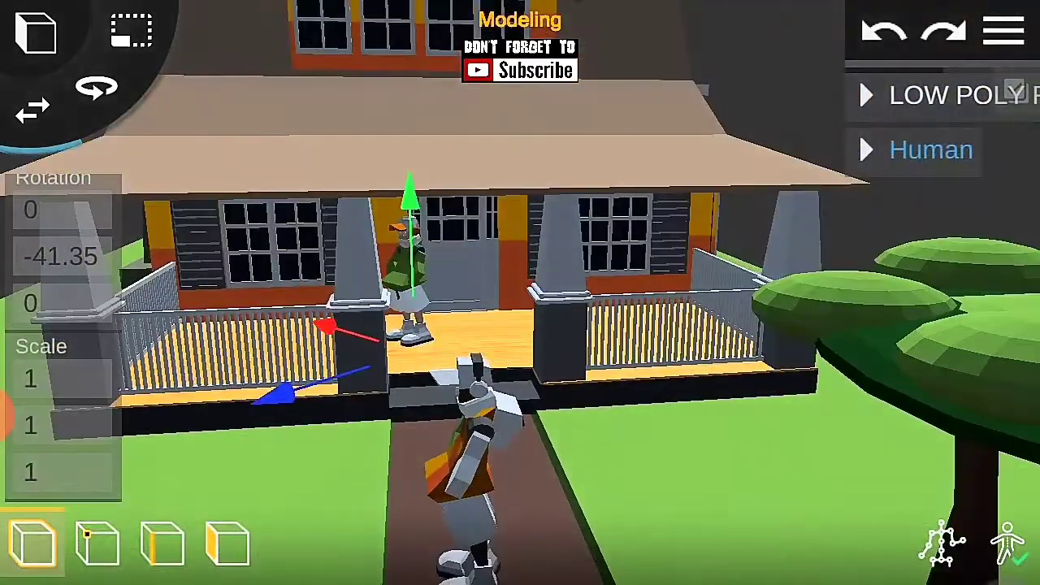
Step: Set the walkway figure's scale to a uniform 1.2
{"action": "left_click", "coordinate": [63, 383]}
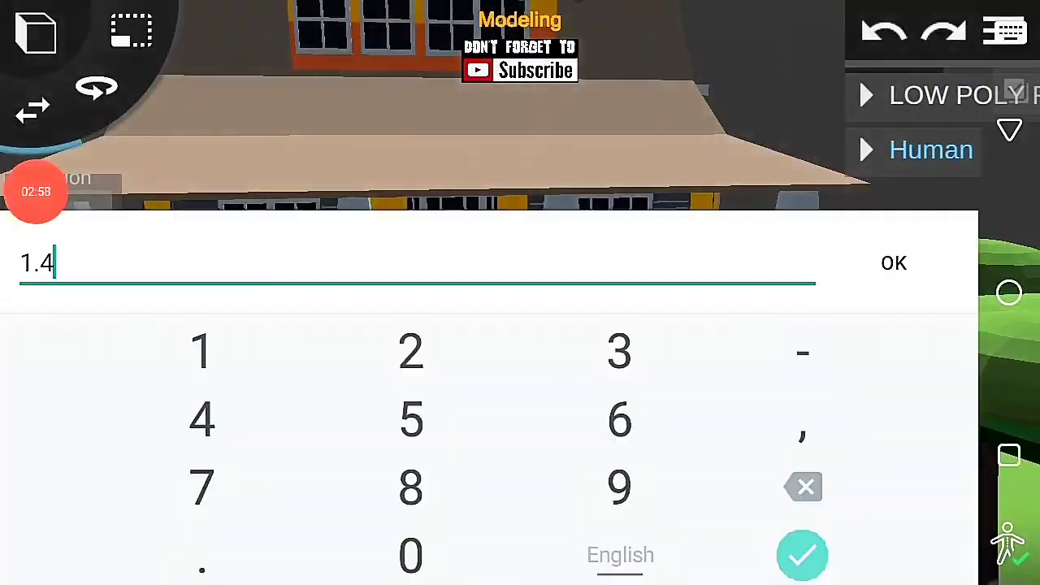
{"action": "key", "text": "BackSpace"}
{"action": "type", "text": "2"}
{"action": "key", "text": "Return"}
{"action": "left_click", "coordinate": [41, 424]}
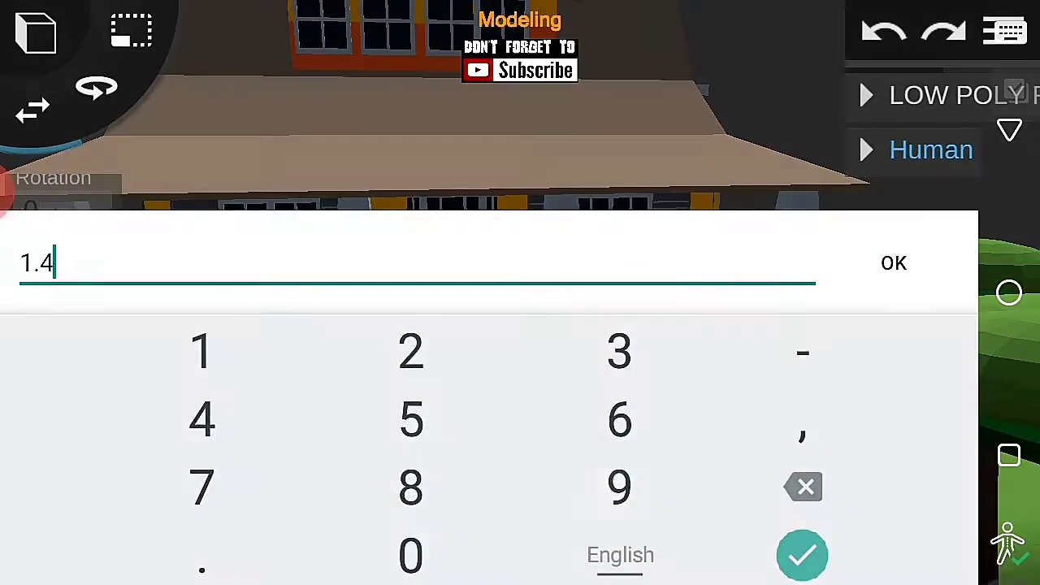
{"action": "key", "text": "BackSpace"}
{"action": "type", "text": "2"}
{"action": "key", "text": "Return"}
Step: Select the whole house group and open the add-object list for the cartoon car
{"action": "scroll", "coordinate": [520, 293], "scroll_direction": "up", "scroll_amount": 3}
{"action": "scroll", "coordinate": [520, 293], "scroll_direction": "up", "scroll_amount": 3}
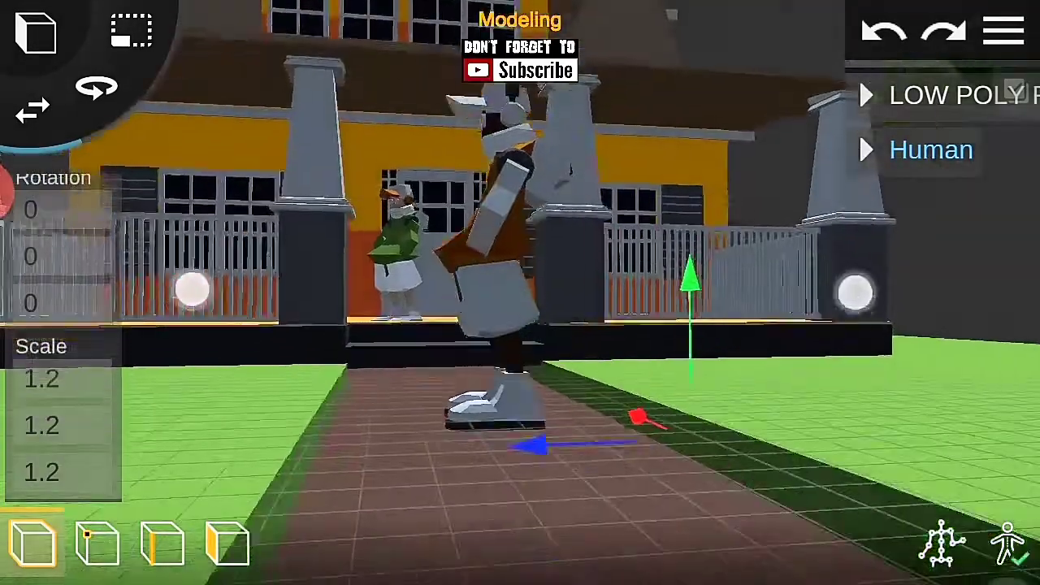
{"action": "scroll", "coordinate": [520, 293], "scroll_direction": "up", "scroll_amount": 3}
{"action": "left_click_drag", "start_coordinate": [521, 341], "coordinate": [520, 325]}
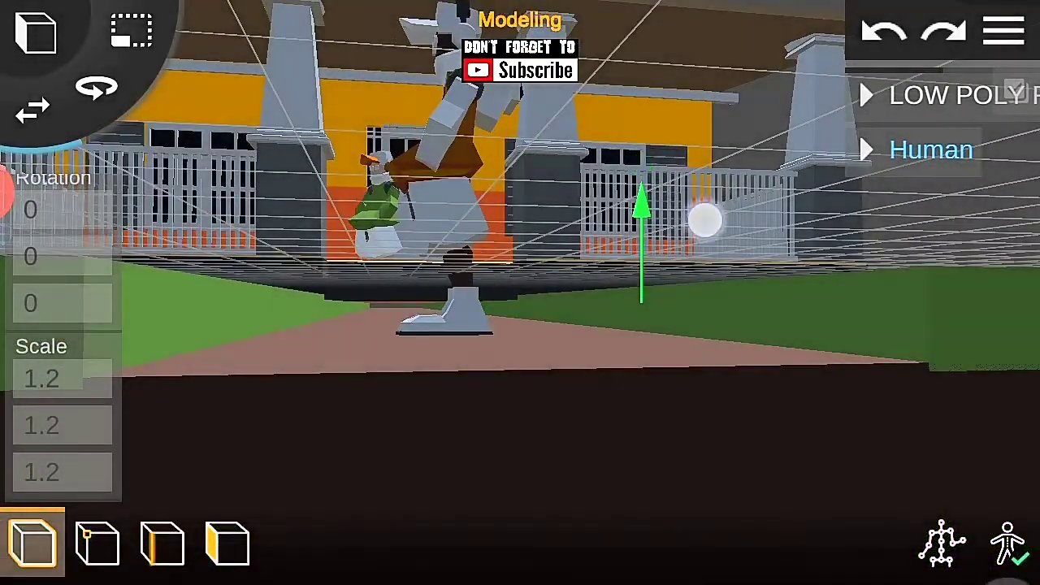
{"action": "scroll", "coordinate": [498, 366], "scroll_direction": "up", "scroll_amount": 5}
{"action": "left_click", "coordinate": [866, 149]}
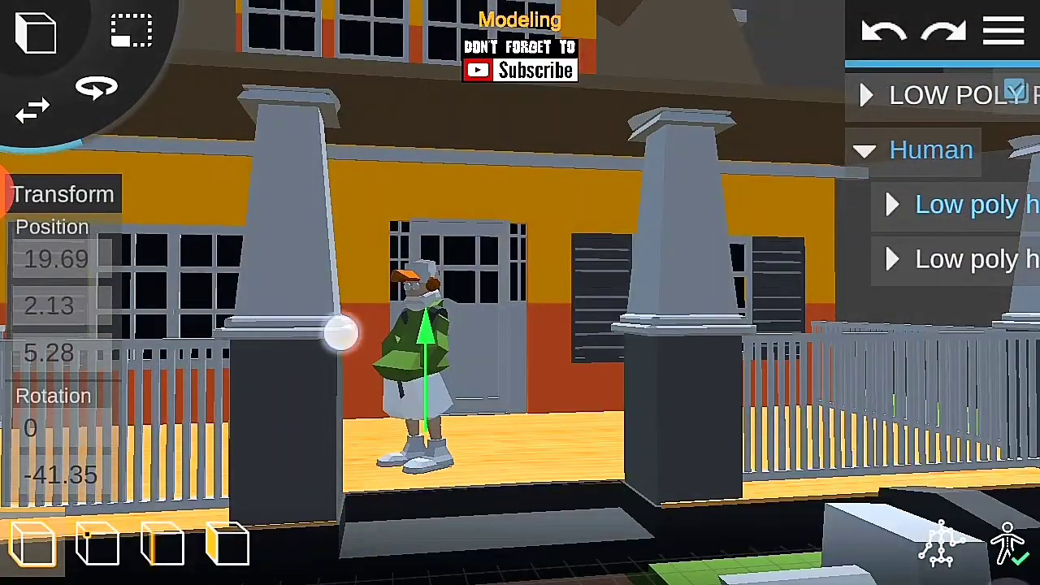
{"action": "left_click", "coordinate": [865, 150]}
{"action": "scroll", "coordinate": [488, 284], "scroll_direction": "down", "scroll_amount": 5}
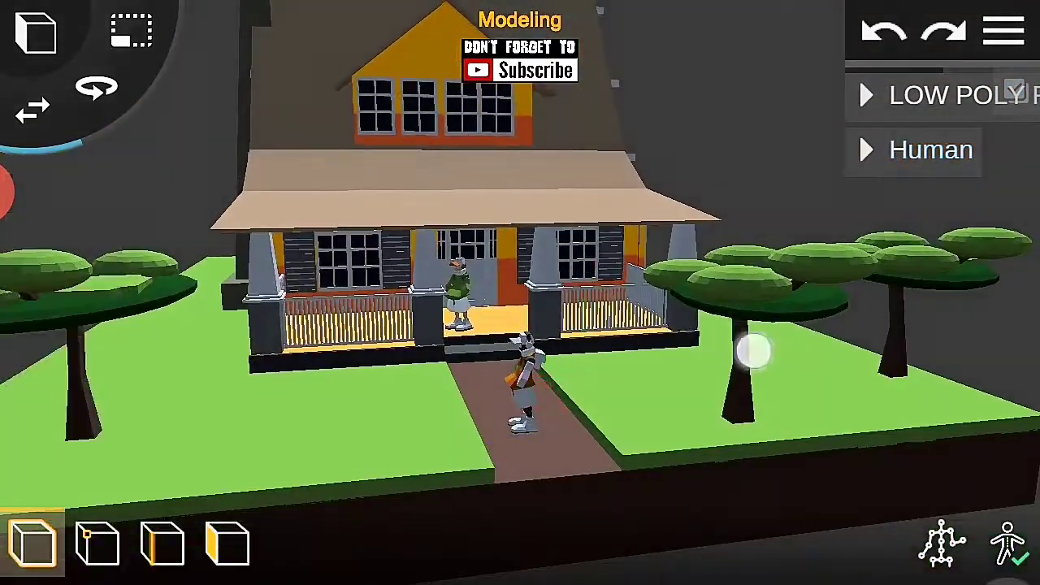
{"action": "left_click_drag", "start_coordinate": [753, 350], "coordinate": [894, 349]}
{"action": "left_click", "coordinate": [1014, 92]}
{"action": "left_click_drag", "start_coordinate": [821, 154], "coordinate": [765, 133]}
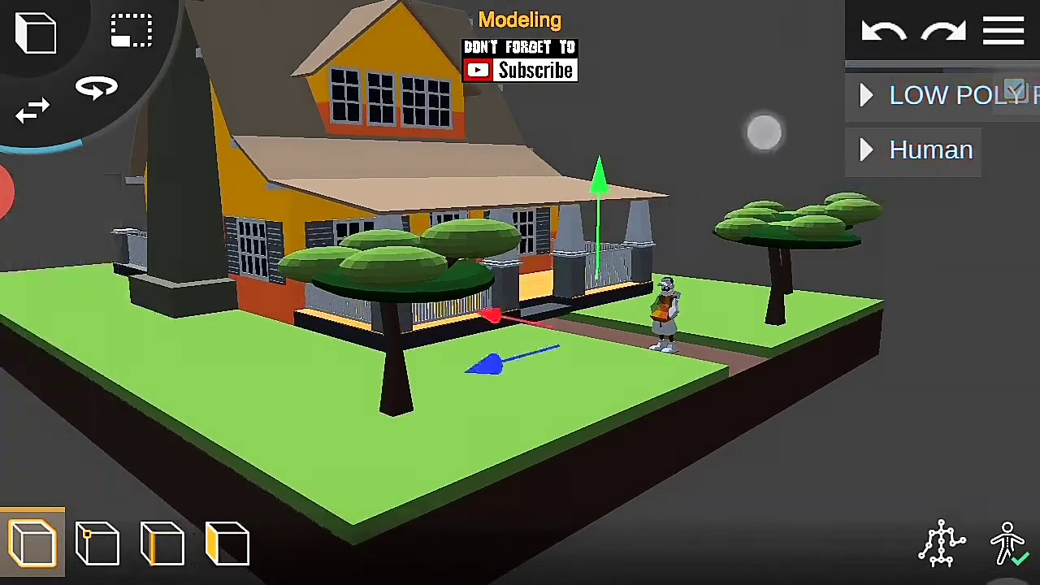
{"action": "left_click", "coordinate": [35, 32]}
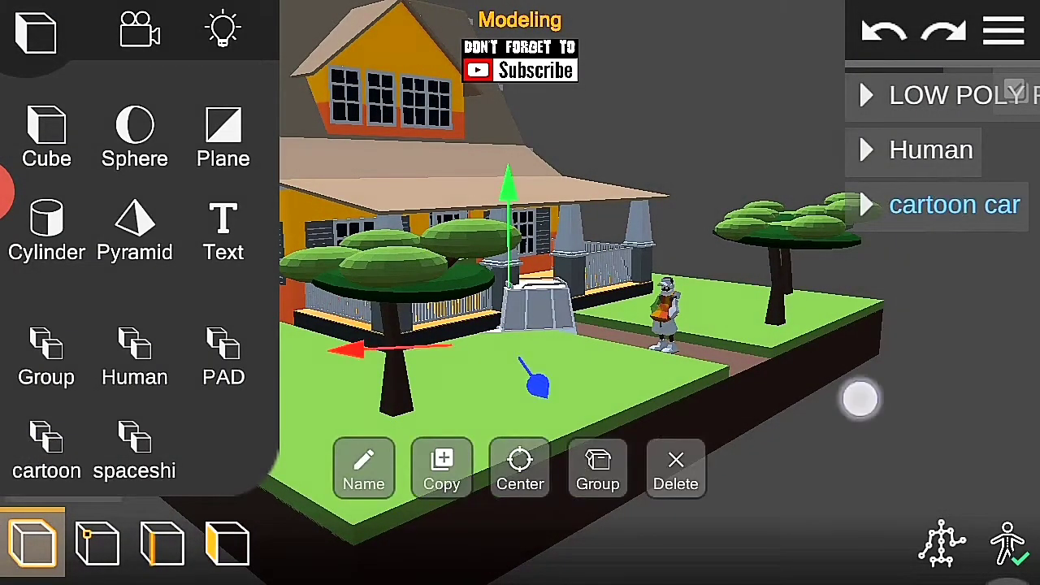
Step: Reset the cartoon car's rotation to 0
{"action": "left_click", "coordinate": [34, 33]}
{"action": "left_click_drag", "start_coordinate": [61, 374], "coordinate": [61, 325]}
{"action": "left_click", "coordinate": [65, 326]}
{"action": "type", "text": "0"}
{"action": "left_click", "coordinate": [891, 263]}
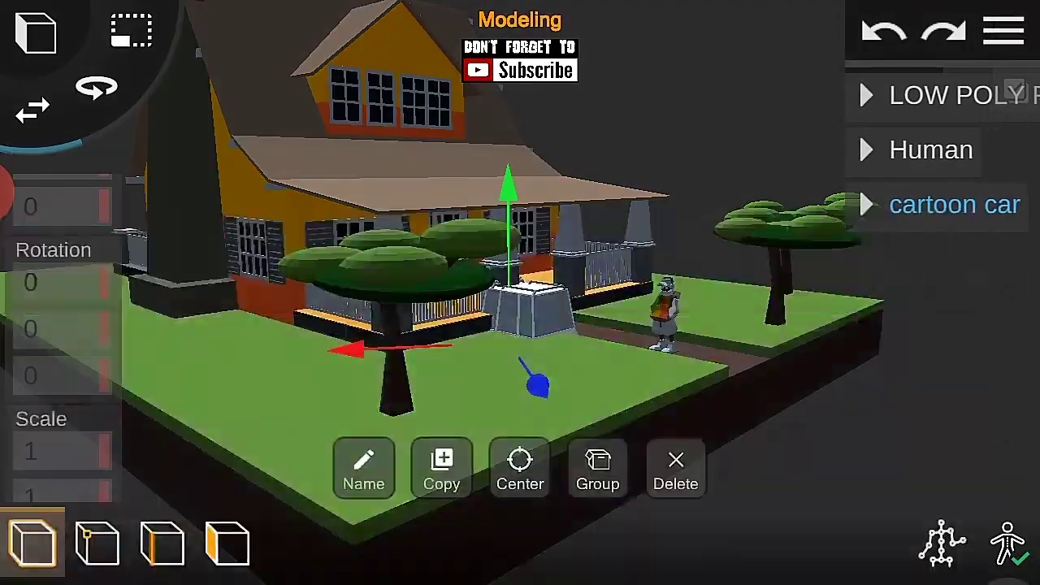
Step: Turn the car to Rotation Y 90 and check it sits side-on by the street
{"action": "left_click_drag", "start_coordinate": [801, 348], "coordinate": [494, 380]}
{"action": "left_click", "coordinate": [65, 328]}
{"action": "type", "text": "90"}
{"action": "left_click", "coordinate": [892, 263]}
{"action": "mouse_move", "coordinate": [650, 423]}
{"action": "left_mouse_down"}
{"action": "mouse_move", "coordinate": [802, 424]}
{"action": "mouse_move", "coordinate": [951, 264]}
{"action": "left_mouse_up"}
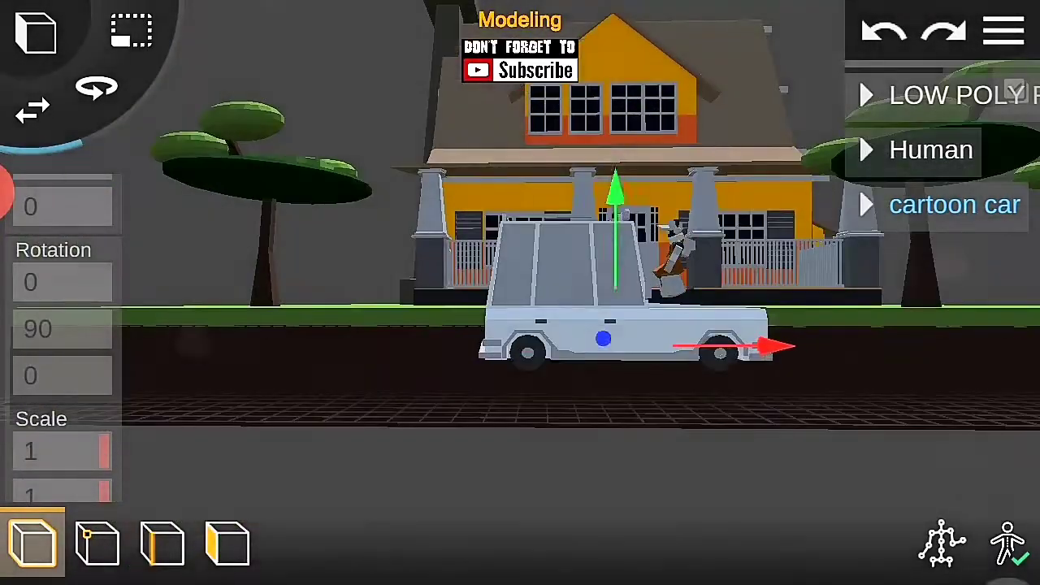
{"action": "mouse_move", "coordinate": [611, 483]}
{"action": "left_mouse_down"}
{"action": "mouse_move", "coordinate": [388, 504]}
{"action": "mouse_move", "coordinate": [204, 383]}
{"action": "left_mouse_up"}
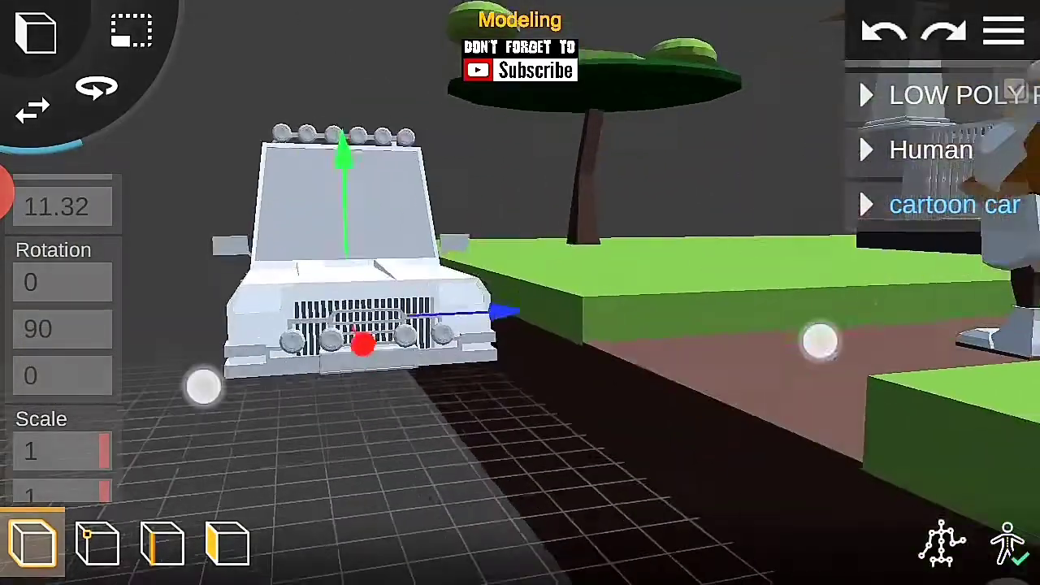
{"action": "mouse_move", "coordinate": [291, 163]}
{"action": "left_mouse_down"}
{"action": "mouse_move", "coordinate": [729, 339]}
{"action": "mouse_move", "coordinate": [304, 158]}
{"action": "mouse_move", "coordinate": [782, 388]}
{"action": "mouse_move", "coordinate": [610, 249]}
{"action": "left_mouse_up"}
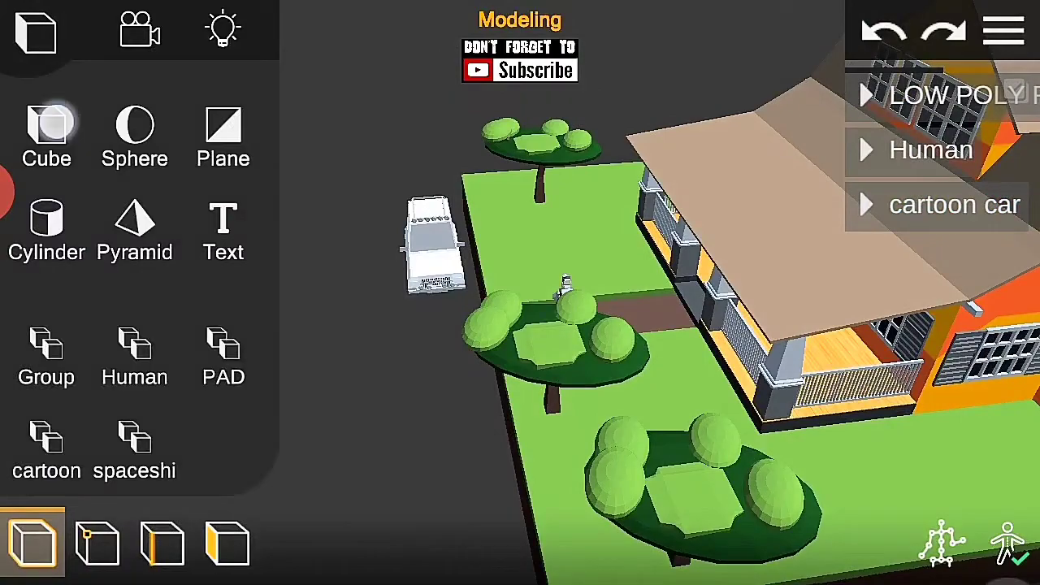
Step: Add a dark grey cube and slide it along the front of the lot as the road slab
{"action": "left_click", "coordinate": [56, 122]}
{"action": "left_click", "coordinate": [54, 258]}
{"action": "left_click", "coordinate": [699, 403]}
{"action": "mouse_move", "coordinate": [692, 400]}
{"action": "left_mouse_down"}
{"action": "mouse_move", "coordinate": [594, 471]}
{"action": "mouse_move", "coordinate": [1006, 338]}
{"action": "left_mouse_up"}
Step: Orbit around the house and car to a front view of the lot, then select the scene camera
{"action": "mouse_move", "coordinate": [777, 344]}
{"action": "left_mouse_down"}
{"action": "mouse_move", "coordinate": [515, 353]}
{"action": "mouse_move", "coordinate": [32, 325]}
{"action": "left_mouse_up"}
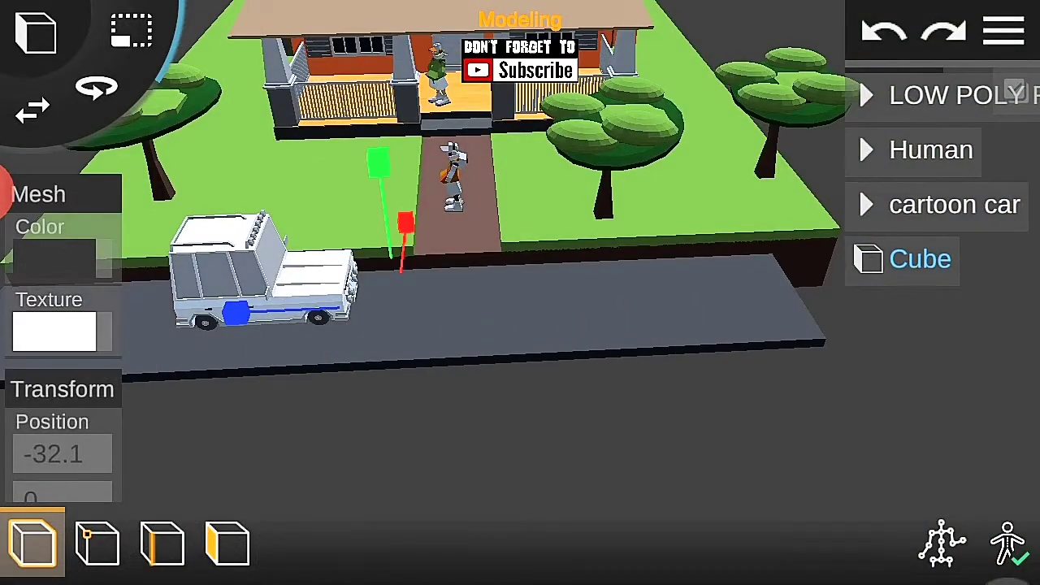
{"action": "mouse_move", "coordinate": [234, 355]}
{"action": "left_mouse_down"}
{"action": "mouse_move", "coordinate": [694, 274]}
{"action": "mouse_move", "coordinate": [794, 314]}
{"action": "mouse_move", "coordinate": [724, 233]}
{"action": "left_mouse_up"}
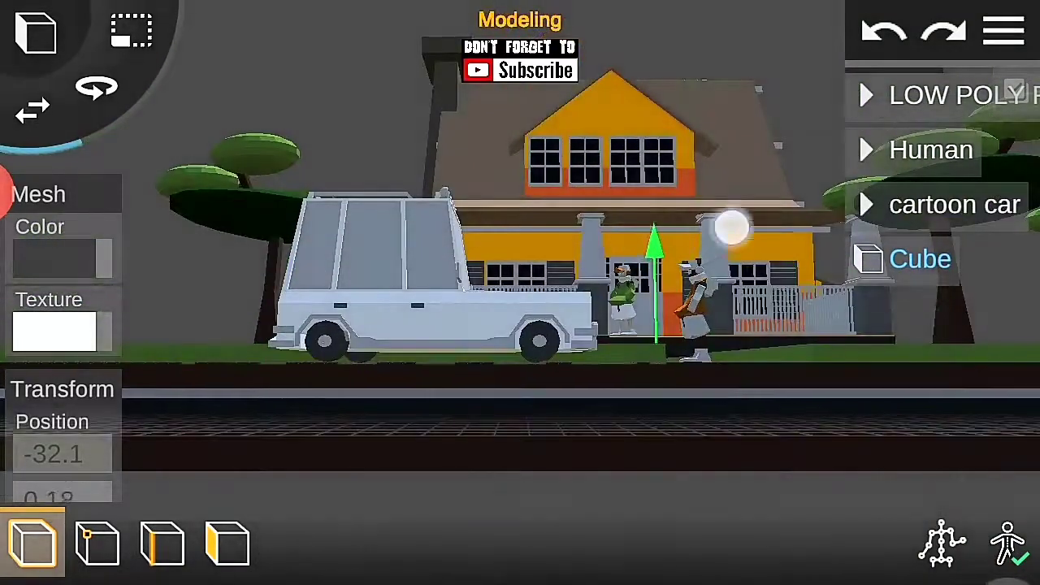
{"action": "left_click_drag", "start_coordinate": [805, 203], "coordinate": [808, 295]}
{"action": "scroll", "coordinate": [520, 276], "scroll_direction": "down", "scroll_amount": 5}
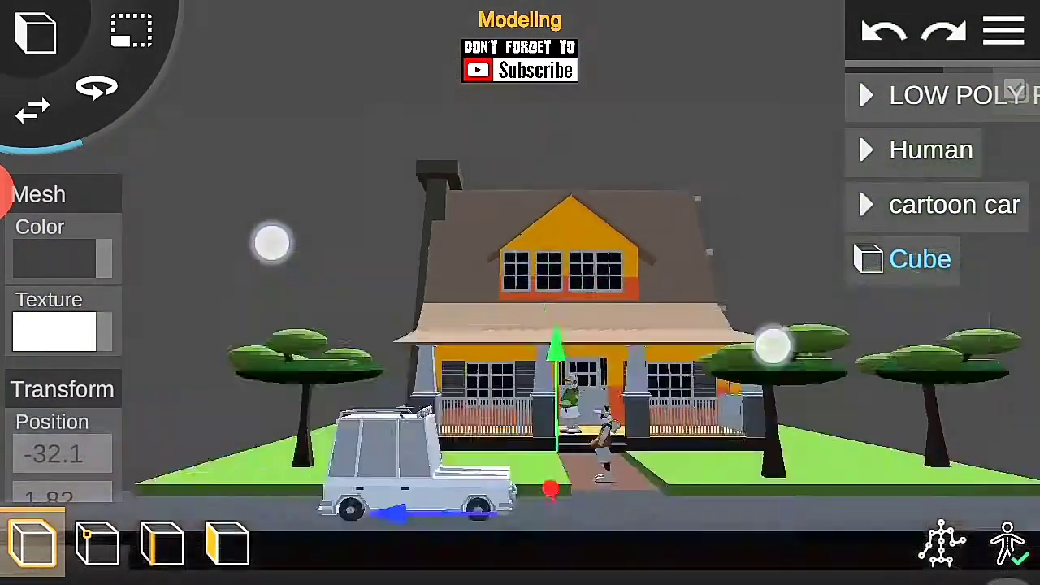
{"action": "left_click_drag", "start_coordinate": [703, 282], "coordinate": [650, 244]}
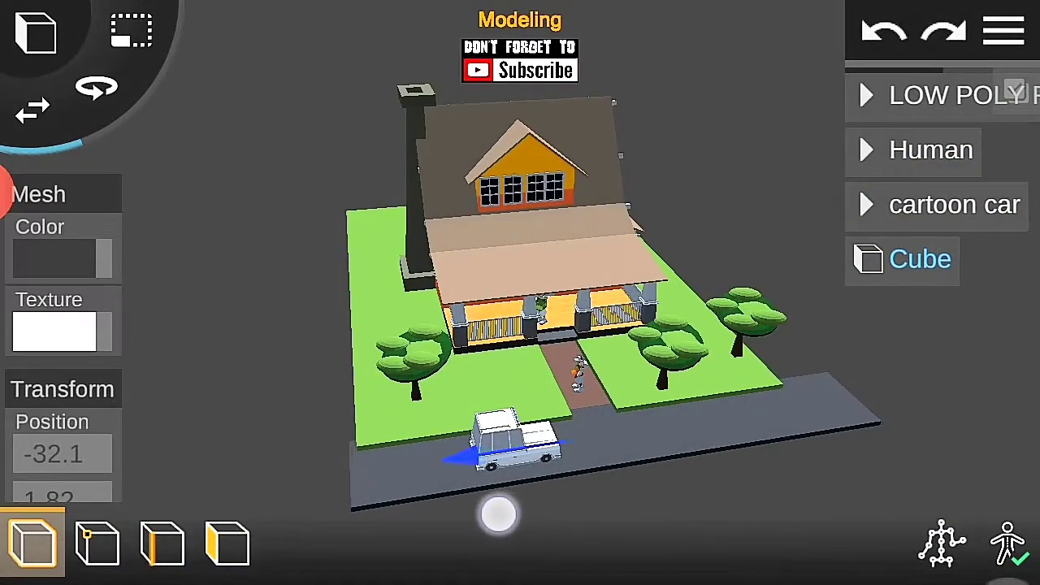
{"action": "left_click", "coordinate": [935, 314]}
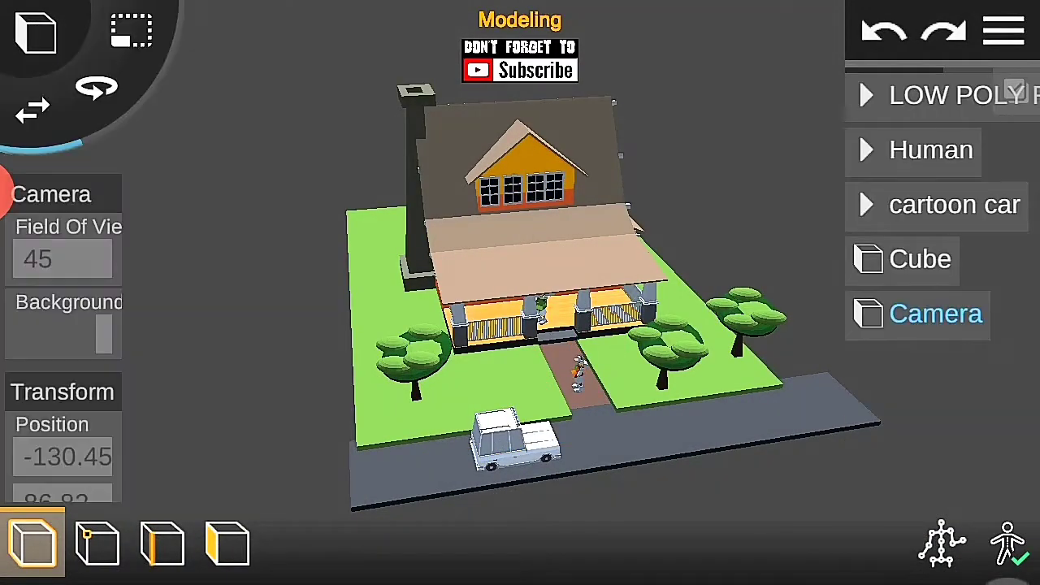
Step: Change the camera's background colour to light grey, then orbit around the finished house scene
{"action": "left_click", "coordinate": [41, 328]}
{"action": "left_click", "coordinate": [326, 187]}
{"action": "left_click", "coordinate": [708, 404]}
{"action": "left_click", "coordinate": [859, 238]}
{"action": "mouse_move", "coordinate": [859, 239]}
{"action": "left_mouse_down"}
{"action": "mouse_move", "coordinate": [356, 325]}
{"action": "mouse_move", "coordinate": [613, 428]}
{"action": "mouse_move", "coordinate": [330, 330]}
{"action": "mouse_move", "coordinate": [177, 372]}
{"action": "mouse_move", "coordinate": [106, 430]}
{"action": "mouse_move", "coordinate": [734, 362]}
{"action": "mouse_move", "coordinate": [791, 379]}
{"action": "left_mouse_up"}
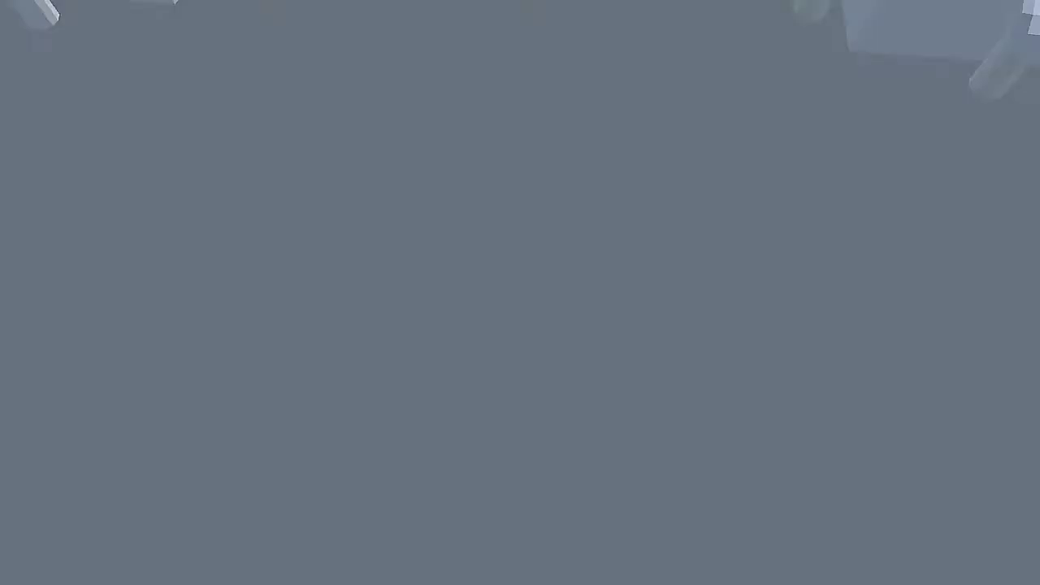